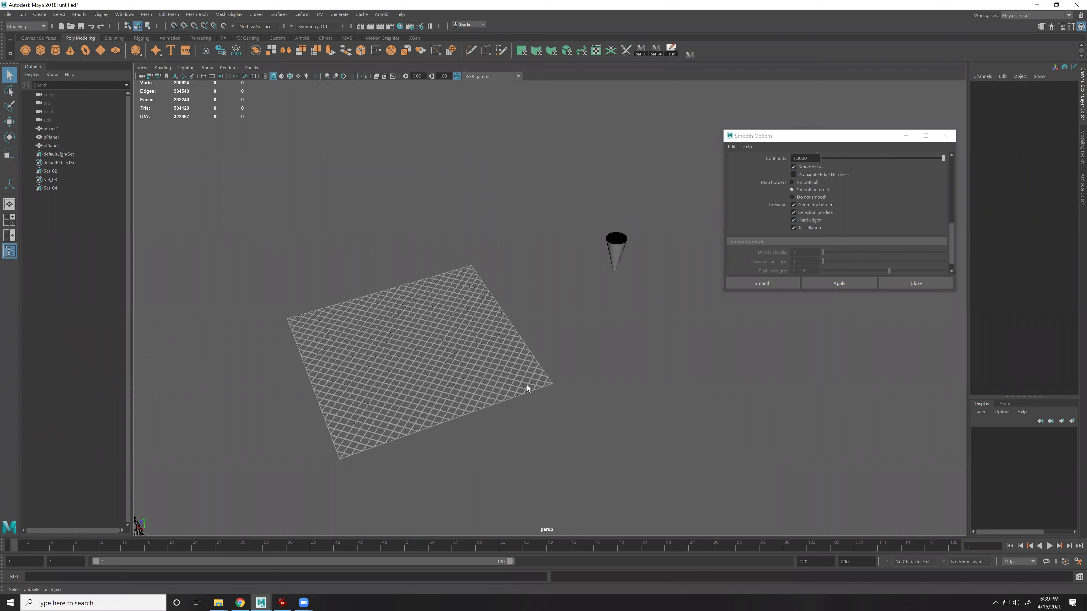
# Select the flat diamond-patterned mesh plane and apply a Lattice deformer to it
pyautogui.click(302, 14)
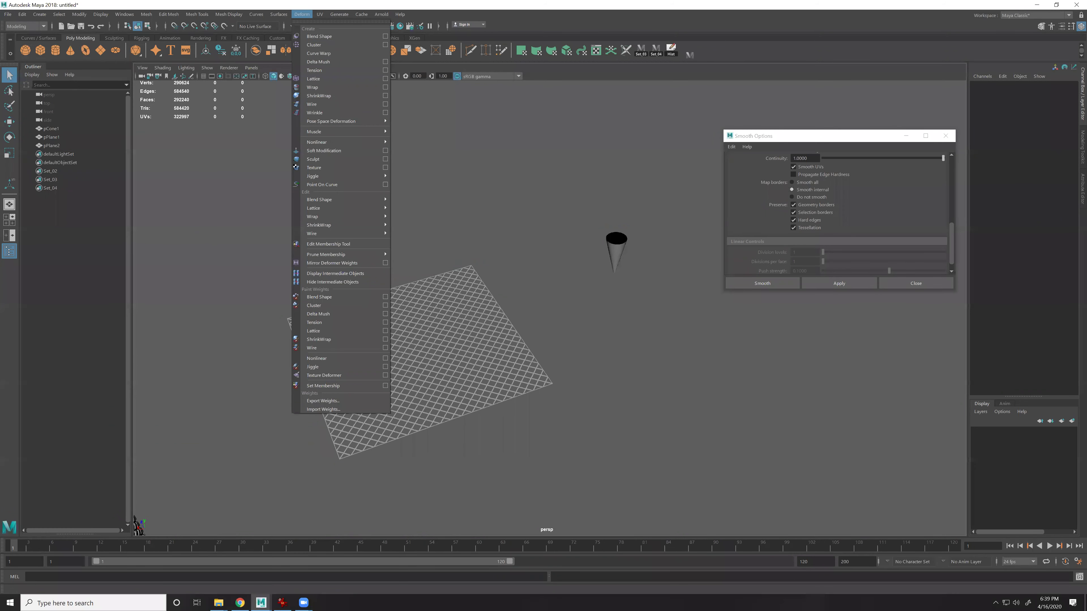
pyautogui.press('Escape')
pyautogui.click(441, 317)
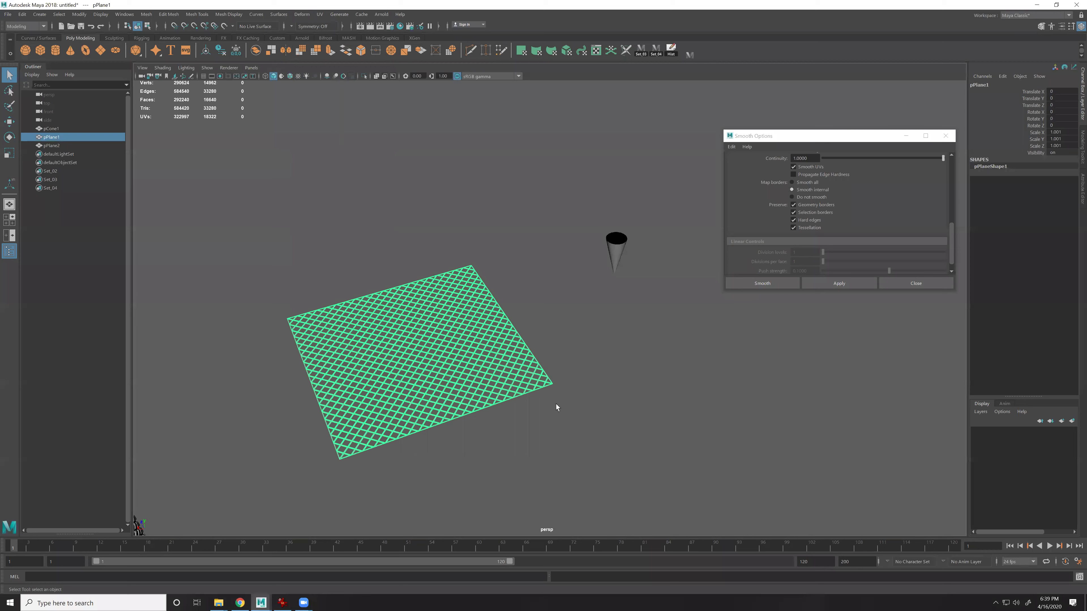
pyautogui.keyDown('alt'); pyautogui.moveTo(556, 407); pyautogui.dragTo(607, 373, button='right'); pyautogui.keyUp('alt')
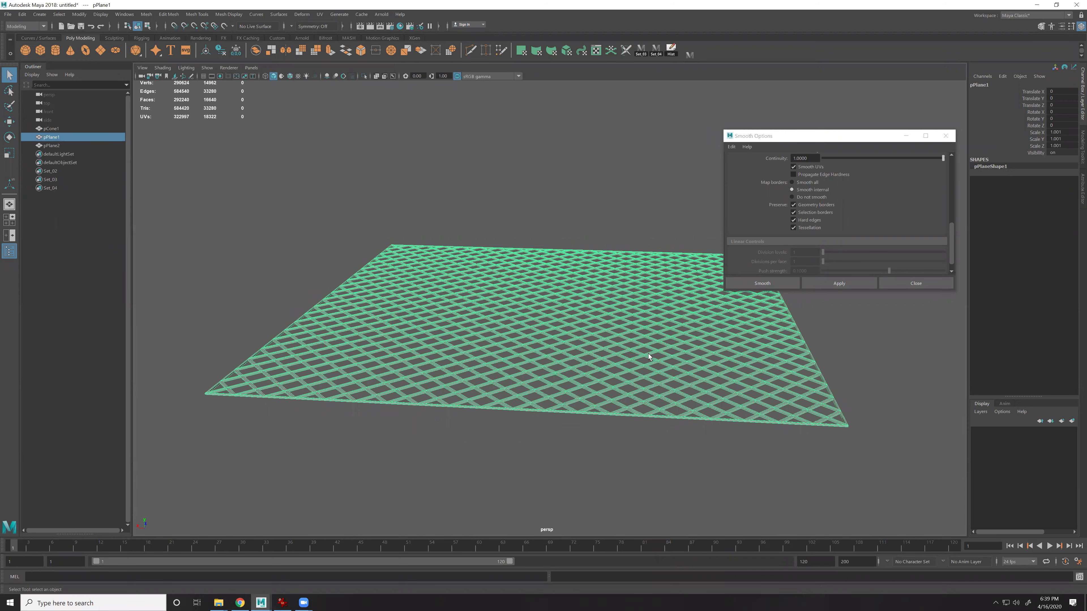
pyautogui.click(301, 14)
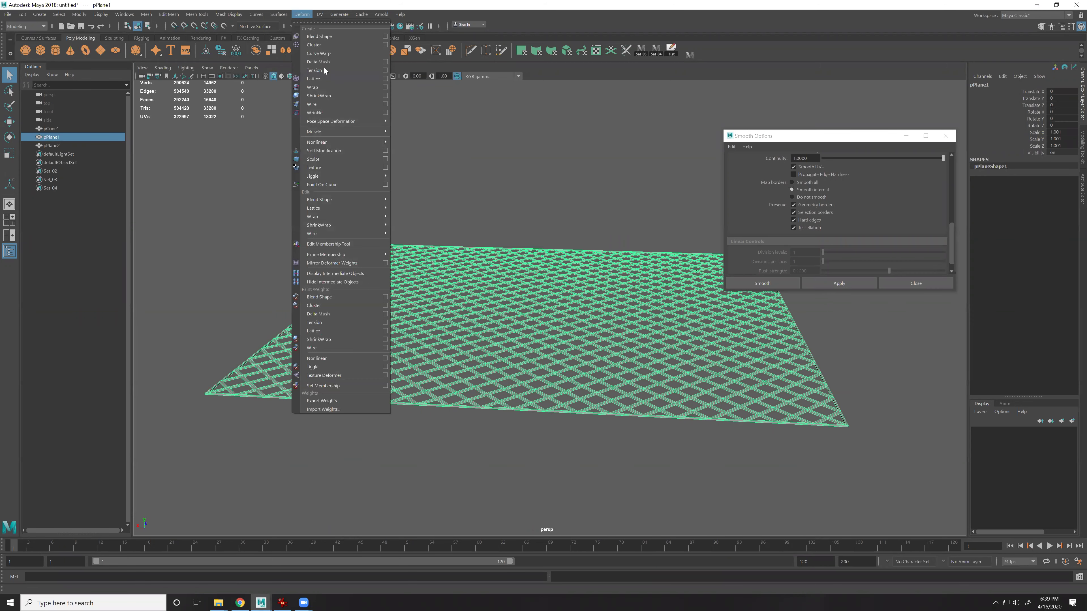
pyautogui.click(314, 78)
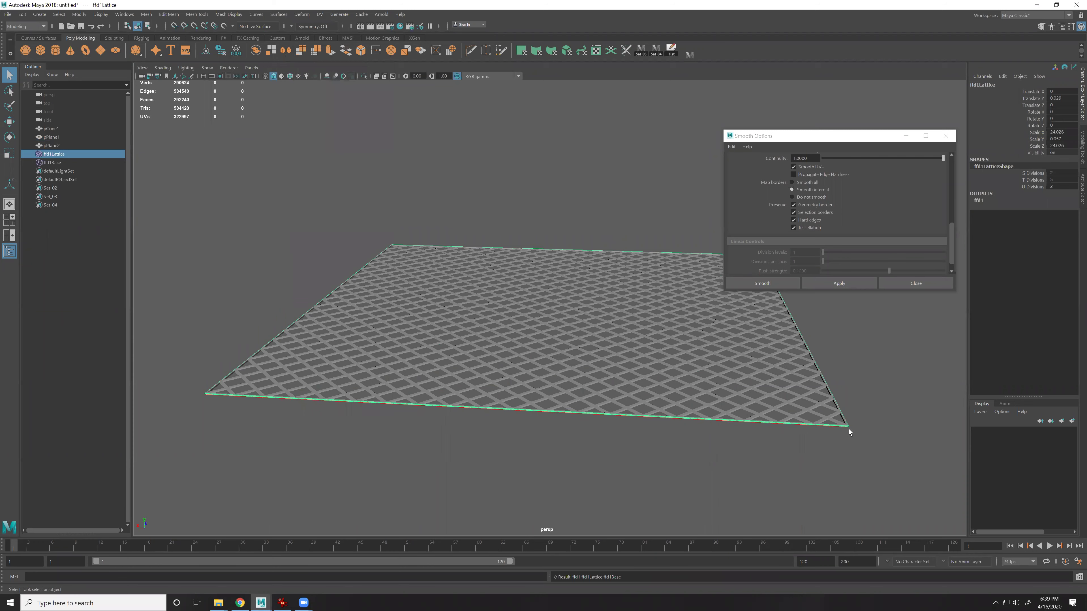
# Pull the lattice points at one corner of the mesh plane away to bend it
pyautogui.moveTo(849, 429); pyautogui.dragTo(764, 404, button='right')
pyautogui.press('w')
pyautogui.moveTo(904, 470); pyautogui.dragTo(478, 329)
pyautogui.keyDown('alt'); pyautogui.moveTo(549, 334); pyautogui.dragTo(388, 340); pyautogui.keyUp('alt')
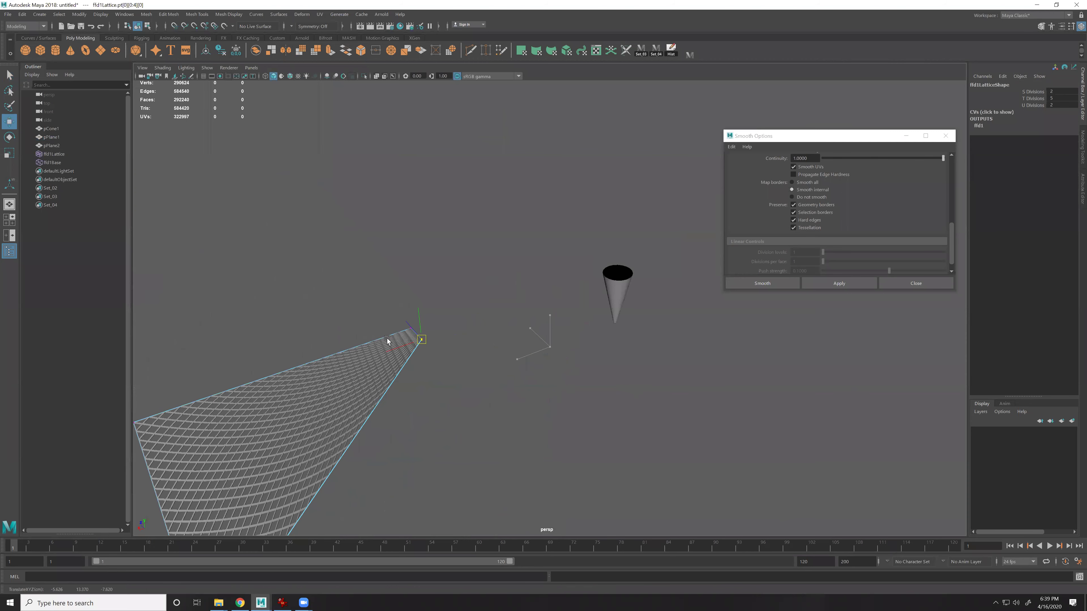
pyautogui.keyDown('alt'); pyautogui.moveTo(196, 308); pyautogui.dragTo(410, 376); pyautogui.keyUp('alt')
# Undo the corner lattice point edits and the creation of the lattice on the mesh plane
pyautogui.hotkey('ctrl', 'z')
pyautogui.hotkey('ctrl', 'z')
pyautogui.hotkey('ctrl', 'z')
pyautogui.hotkey('ctrl', 'z')
pyautogui.hotkey('ctrl', 'z')
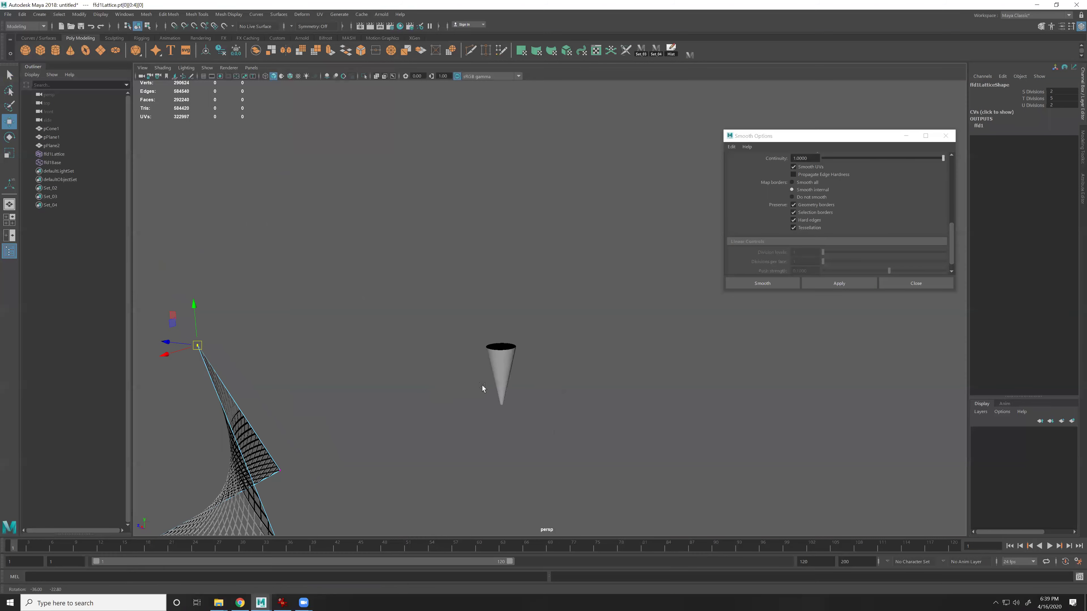
pyautogui.hotkey('ctrl', 'z')
pyautogui.hotkey('ctrl', 'z')
pyautogui.hotkey('ctrl', 'z')
pyautogui.hotkey('ctrl', 'z')
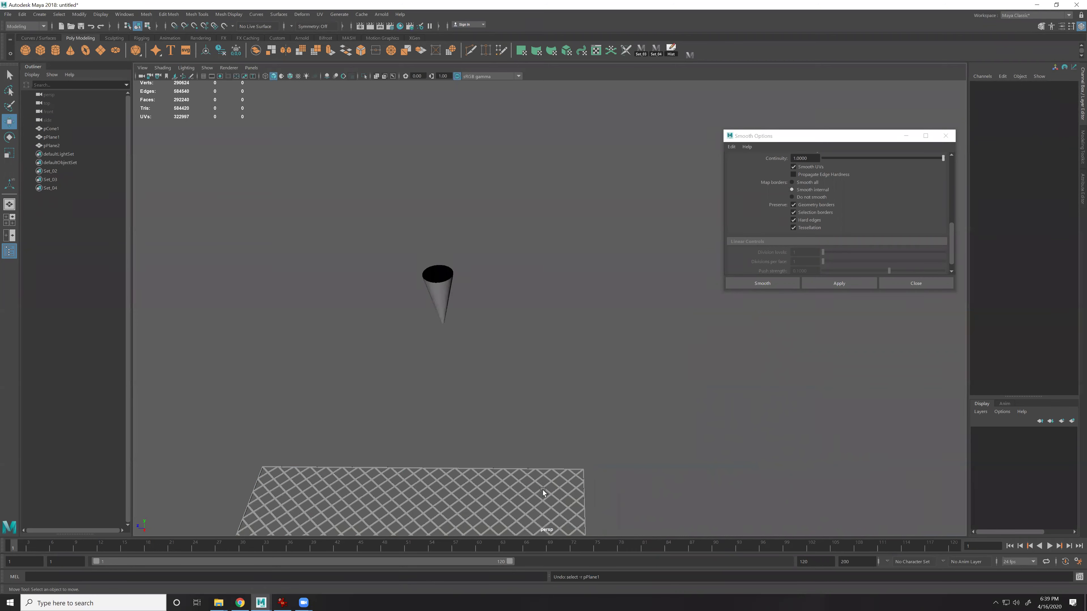
# Try to lift the mesh plane's corner vertices with Soft Selection, and undo the move
pyautogui.click(552, 488)
pyautogui.press('f')
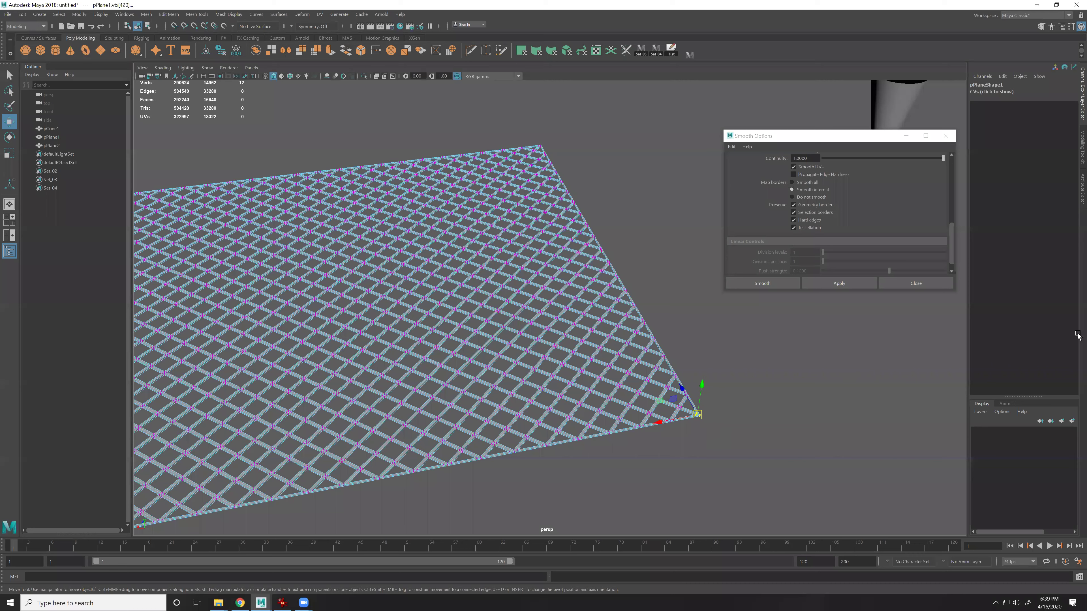
pyautogui.press('b')
pyautogui.moveTo(697, 414); pyautogui.dragTo(597, 247)
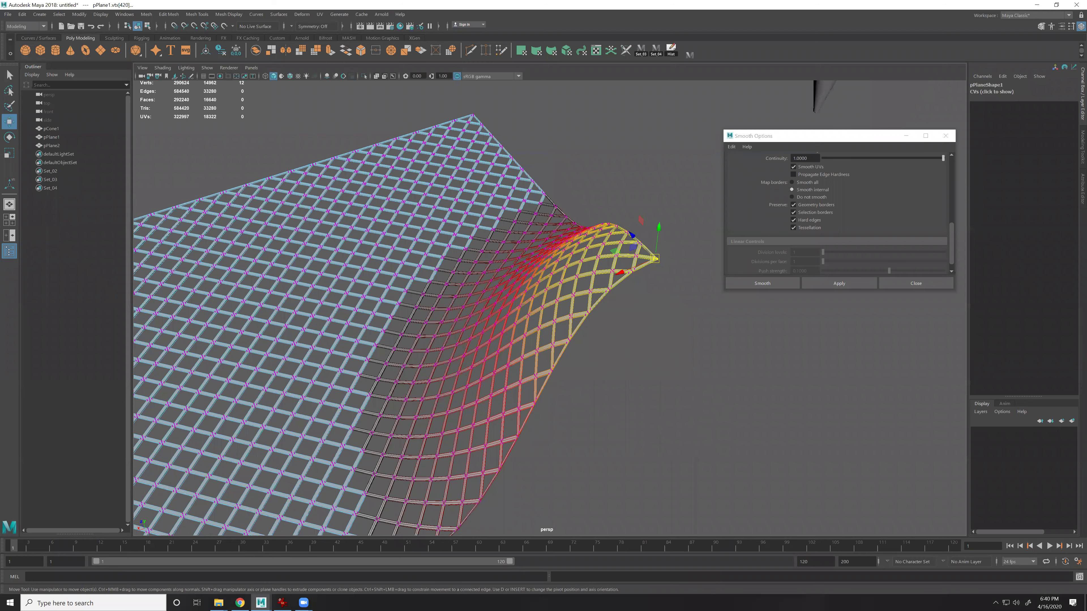
pyautogui.hotkey('ctrl', 'z')
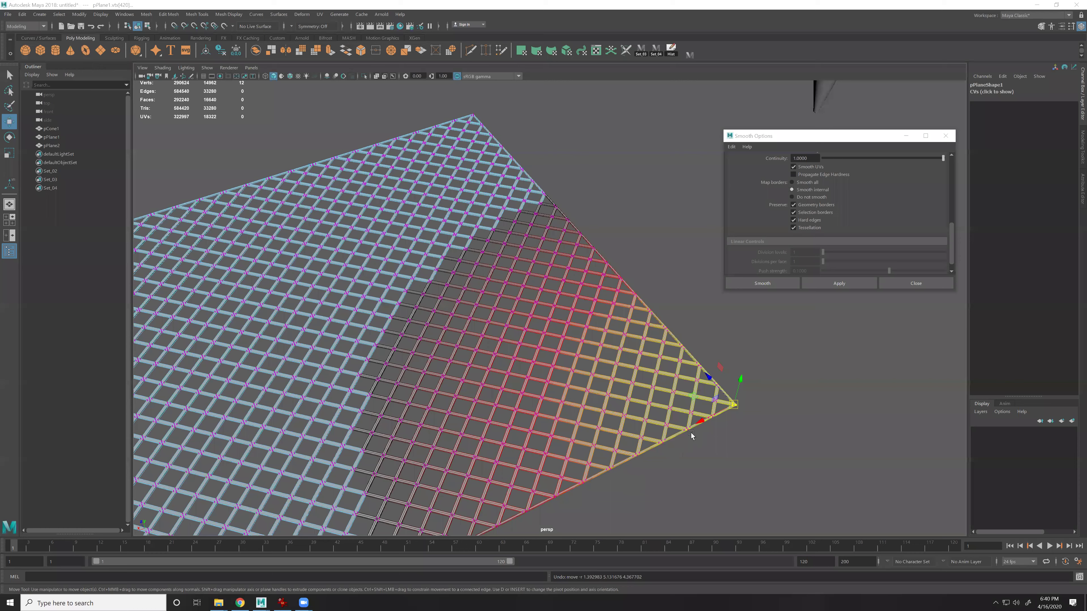
# Return the mesh plane to object selection and apply a Lattice deformer to it again
pyautogui.keyDown('alt'); pyautogui.moveTo(723, 442); pyautogui.dragTo(716, 448); pyautogui.keyUp('alt')
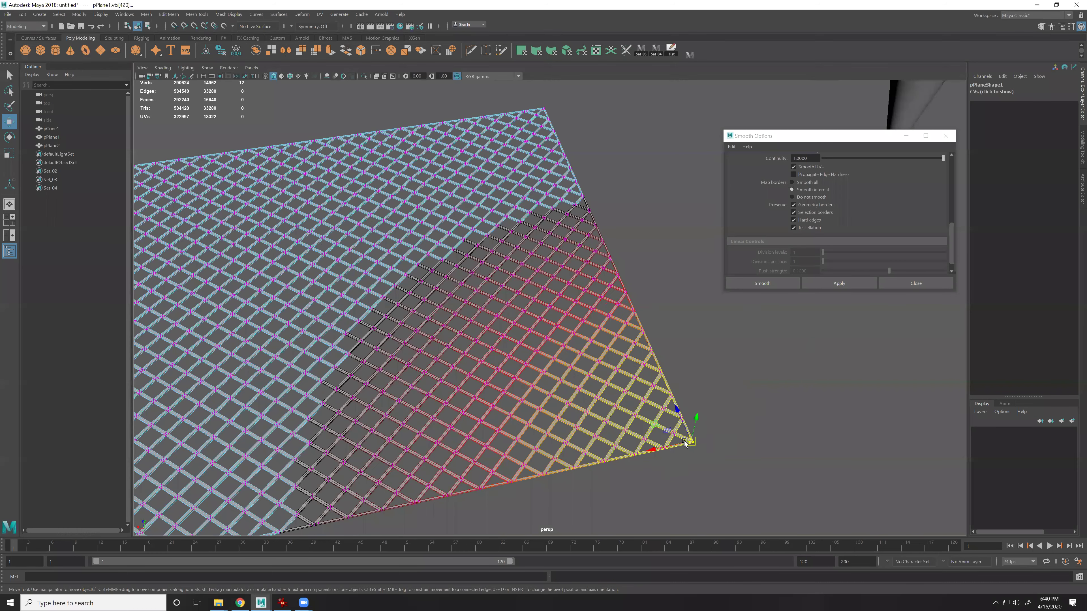
pyautogui.press('F8')
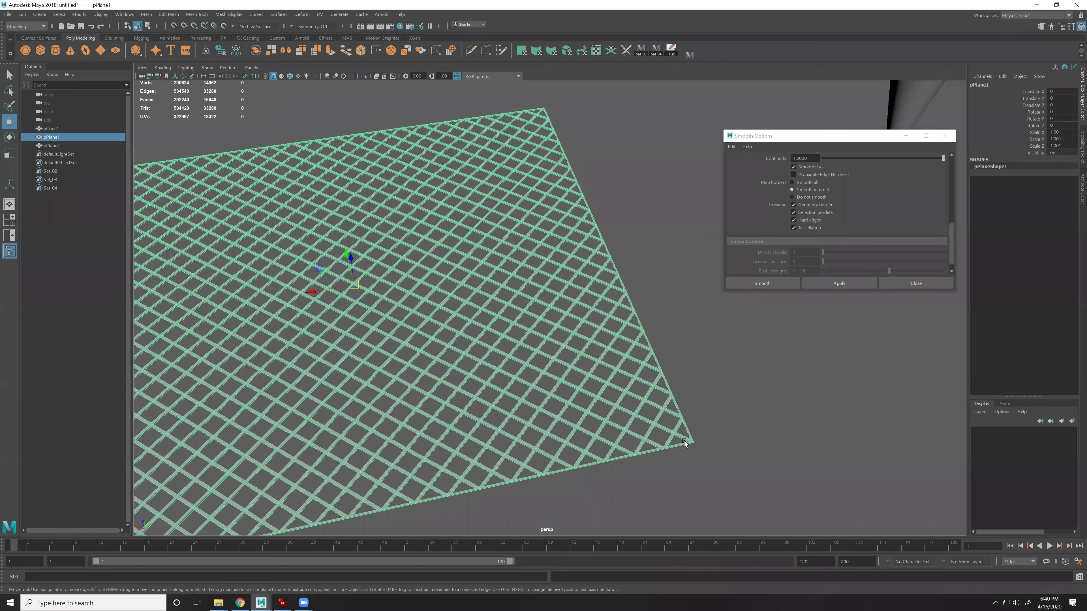
pyautogui.click(302, 15)
pyautogui.click(306, 65)
# Select the lattice at the mesh plane's corner and switch it to lattice point selection
pyautogui.scroll(10, 558, 336)
pyautogui.keyDown('alt'); pyautogui.moveTo(558, 337); pyautogui.dragTo(573, 394); pyautogui.keyUp('alt')
pyautogui.moveTo(523, 300); pyautogui.dragTo(638, 213, button='right')
pyautogui.click(629, 303)
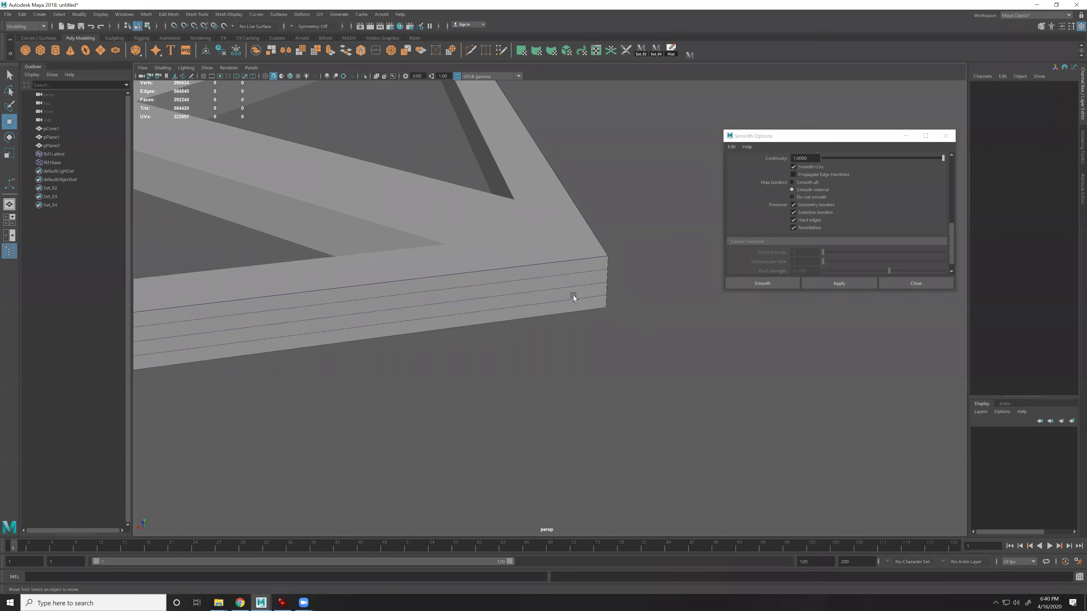
pyautogui.click(606, 284)
pyautogui.rightClick(602, 282)
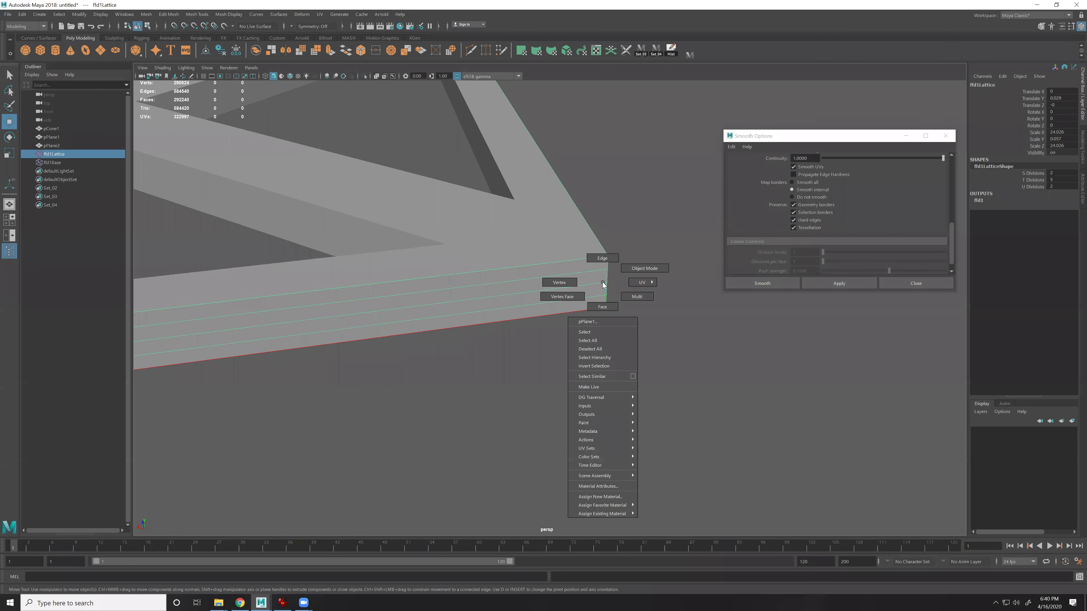
pyautogui.click(582, 247)
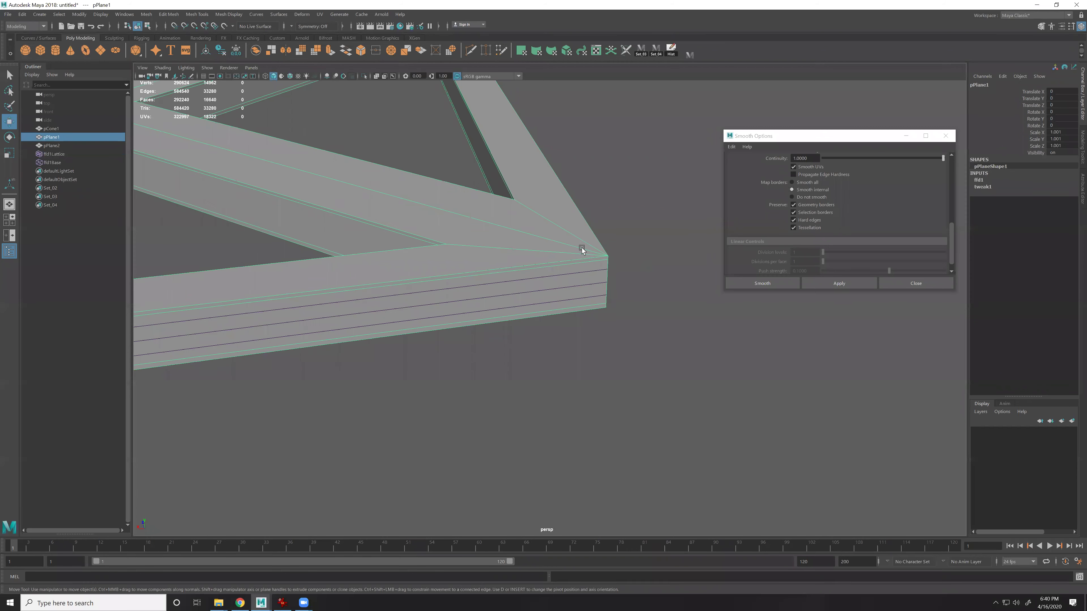
pyautogui.click(599, 296)
pyautogui.rightClick(604, 296)
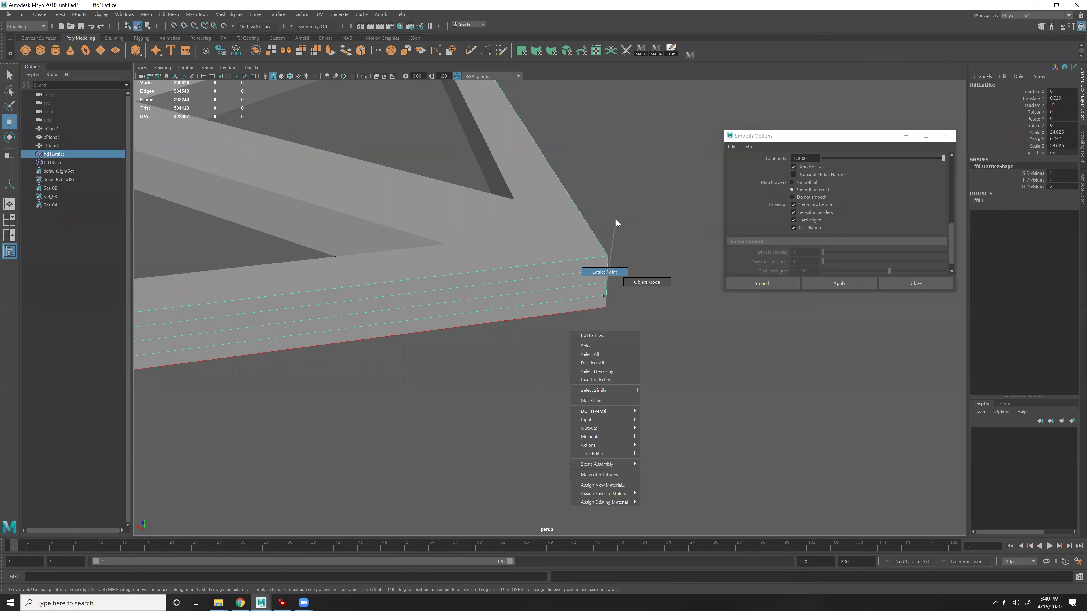
pyautogui.click(616, 234)
pyautogui.click(613, 255)
pyautogui.click(608, 257)
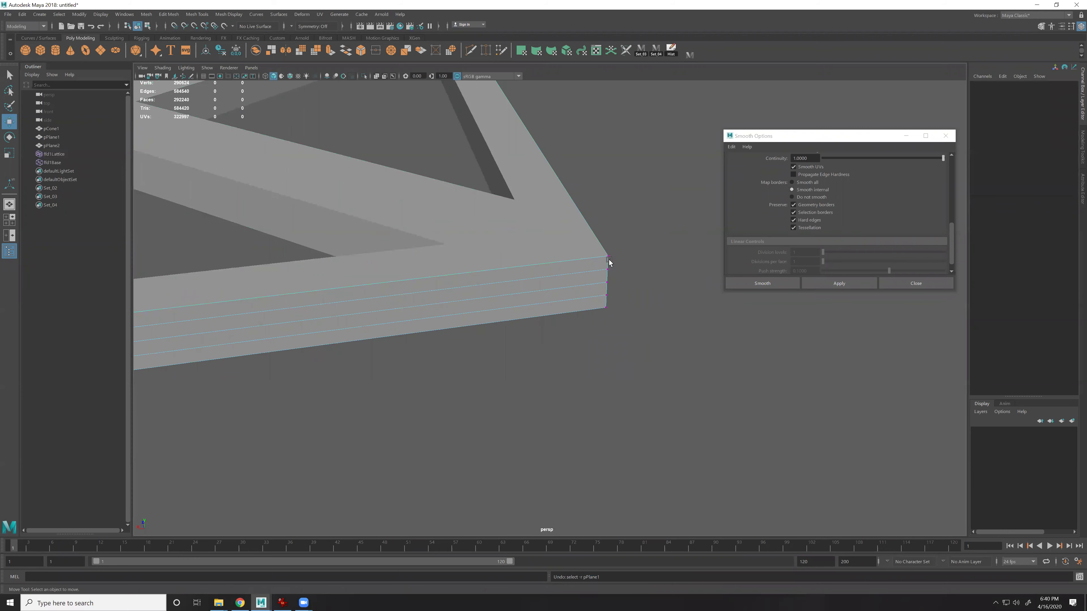
# Try moving the lattice points at the mesh plane's corner, and undo the moves
pyautogui.moveTo(609, 233); pyautogui.dragTo(548, 254)
pyautogui.hotkey('ctrl', 'z')
pyautogui.hotkey('ctrl', 'z')
pyautogui.hotkey('ctrl', 'z')
pyautogui.hotkey('ctrl', 'z')
pyautogui.hotkey('ctrl', 'z')
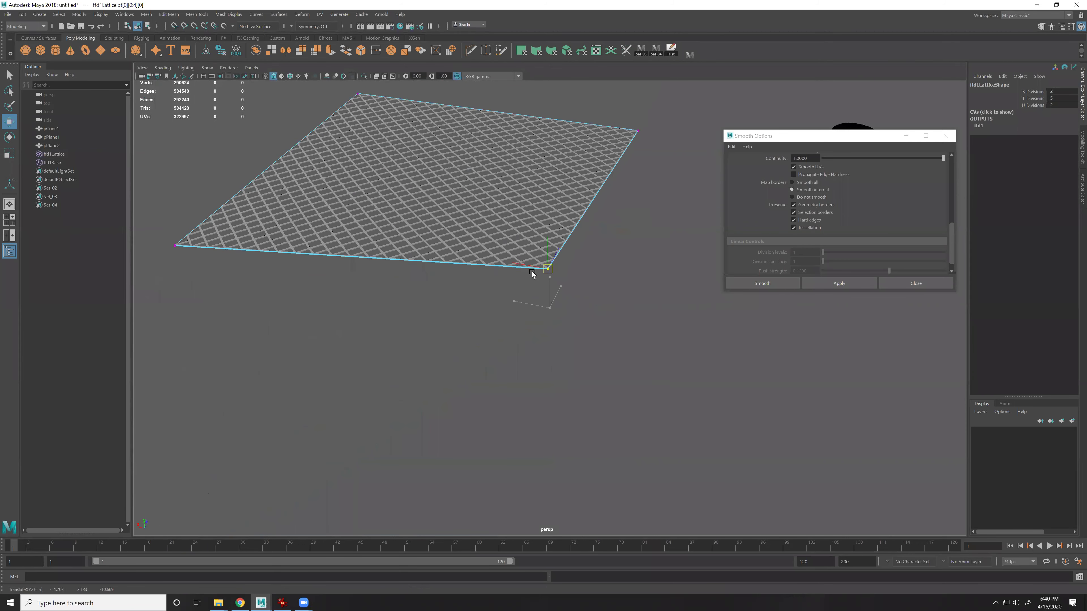
pyautogui.moveTo(188, 213); pyautogui.dragTo(231, 312)
pyautogui.keyDown('alt'); pyautogui.moveTo(177, 247); pyautogui.dragTo(524, 255); pyautogui.keyUp('alt')
pyautogui.hotkey('ctrl', 'z')
pyautogui.hotkey('ctrl', 'z')
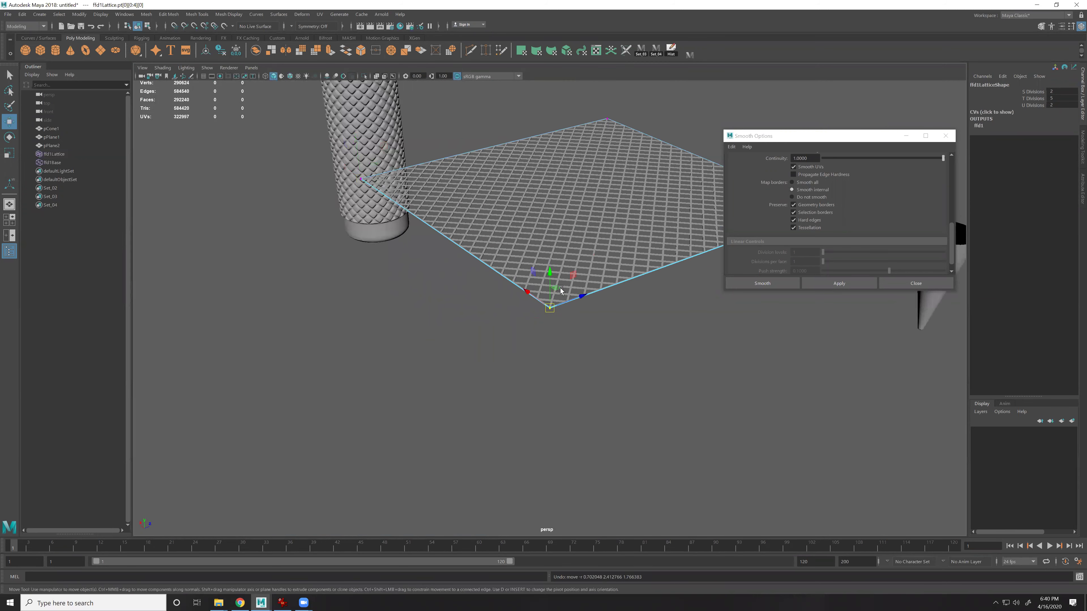
# Move one corner's lattice points toward the neighbouring corner to narrow that end of the mesh plane
pyautogui.moveTo(529, 292); pyautogui.dragTo(413, 229)
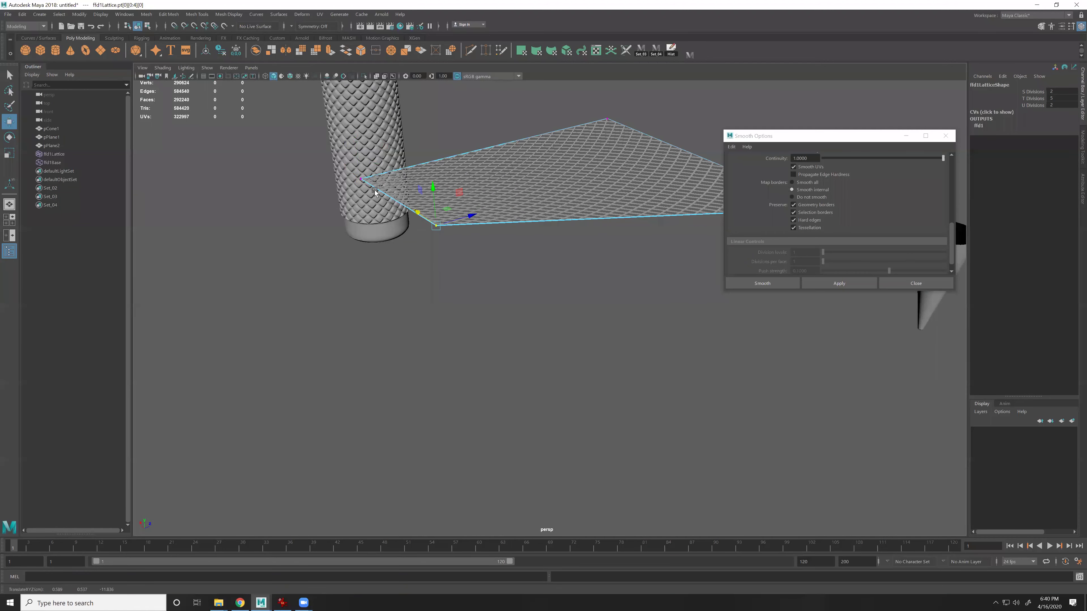
pyautogui.keyDown('alt'); pyautogui.moveTo(375, 189); pyautogui.dragTo(447, 222); pyautogui.keyUp('alt')
pyautogui.keyDown('alt'); pyautogui.moveTo(616, 235); pyautogui.dragTo(414, 398); pyautogui.keyUp('alt')
pyautogui.moveTo(337, 384); pyautogui.dragTo(492, 346)
pyautogui.press('f')
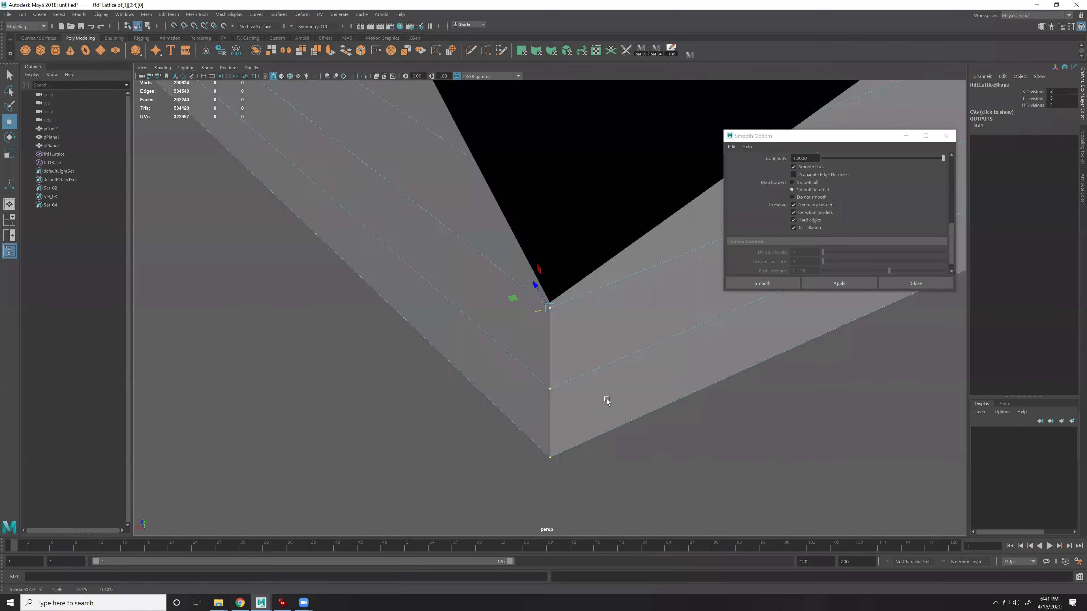
pyautogui.keyDown('alt'); pyautogui.moveTo(606, 398); pyautogui.dragTo(548, 327, button='right'); pyautogui.keyUp('alt')
pyautogui.keyDown('alt'); pyautogui.moveTo(548, 327); pyautogui.dragTo(591, 385); pyautogui.keyUp('alt')
pyautogui.keyDown('alt'); pyautogui.moveTo(599, 240); pyautogui.dragTo(581, 362, button='middle'); pyautogui.keyUp('alt')
pyautogui.keyDown('alt'); pyautogui.moveTo(581, 362); pyautogui.dragTo(538, 398, button='right'); pyautogui.keyUp('alt')
pyautogui.keyDown('alt'); pyautogui.moveTo(602, 460); pyautogui.dragTo(611, 448, button='right'); pyautogui.keyUp('alt')
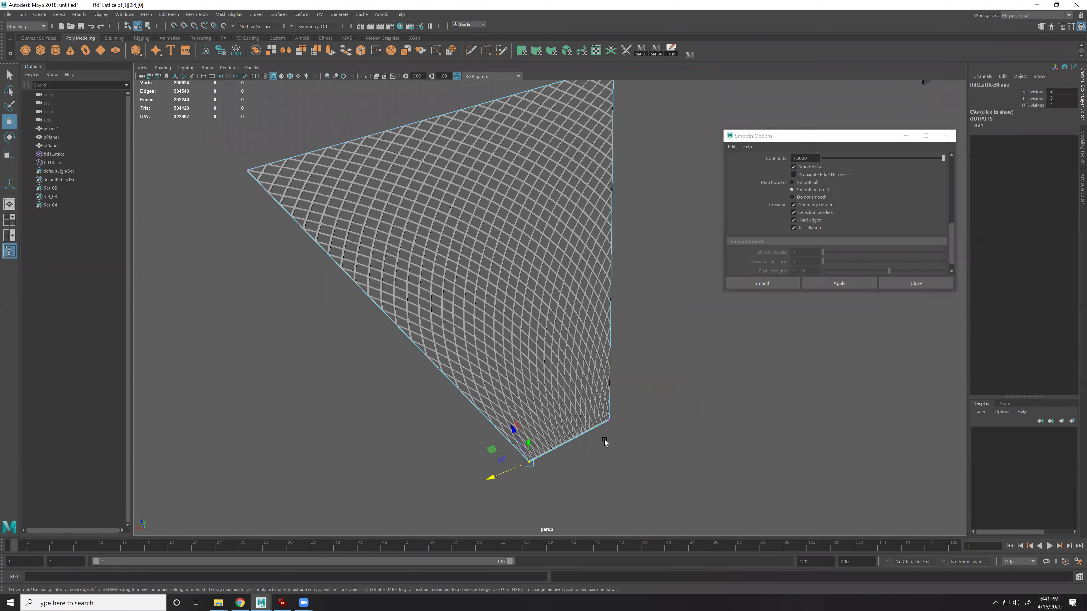
# Switch to the top view and undo the sideways moves of the corner lattice points
pyautogui.press('space')
pyautogui.press('space')
pyautogui.press('space')
pyautogui.press('space')
pyautogui.press('4')
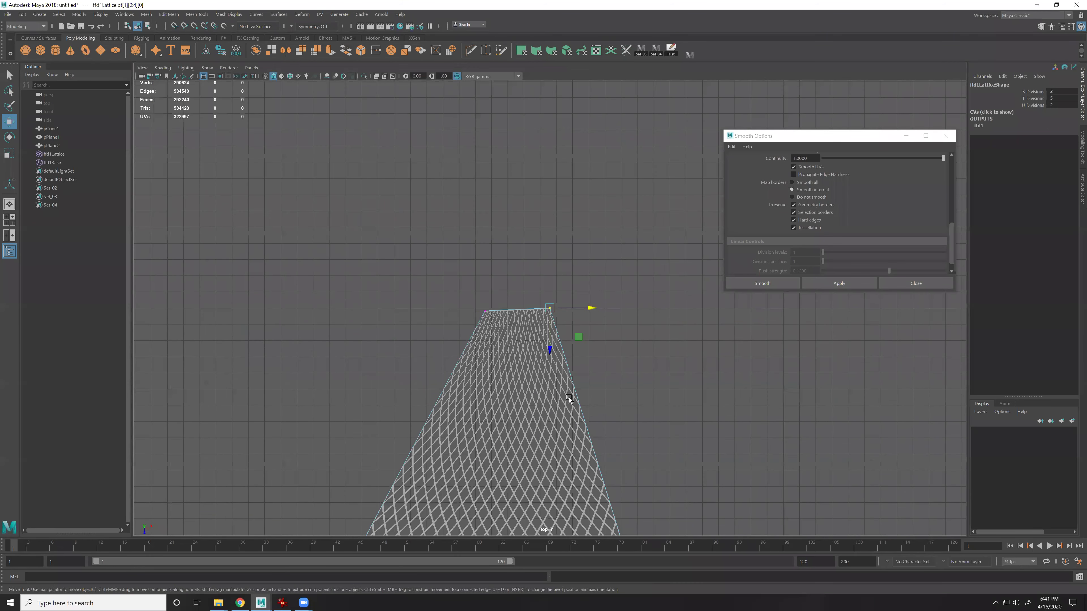
pyautogui.hotkey('ctrl', 'z')
pyautogui.hotkey('ctrl', 'z')
pyautogui.hotkey('ctrl', 'z')
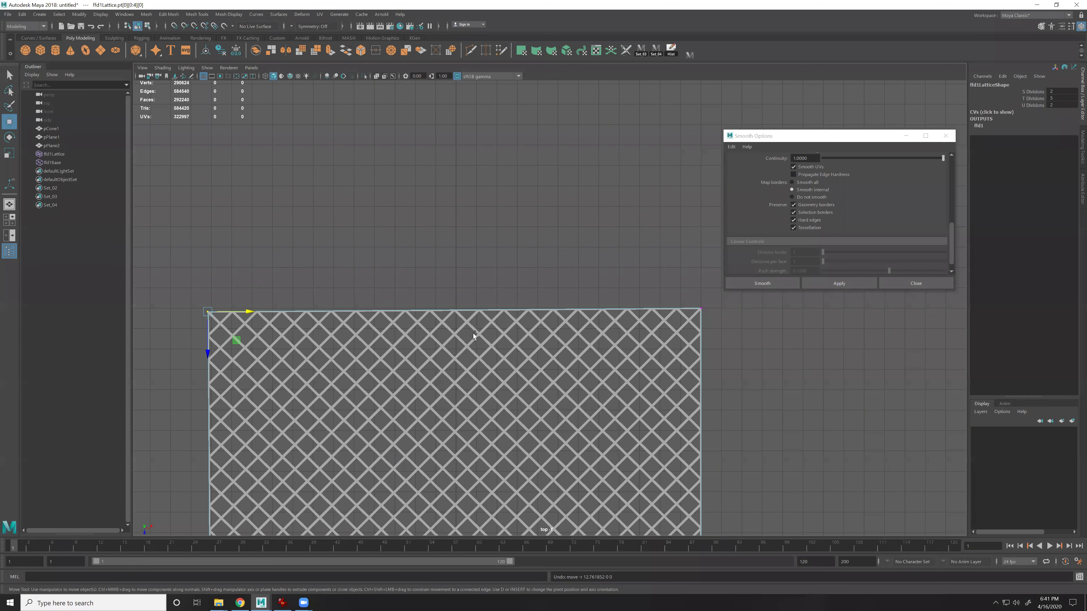
# Select both corners' lattice points along the mesh's end edge and scale them together in X to taper the mesh
pyautogui.keyDown('alt'); pyautogui.moveTo(473, 333); pyautogui.dragTo(535, 341, button='middle'); pyautogui.keyUp('alt')
pyautogui.keyDown('shift'); pyautogui.moveTo(739, 304); pyautogui.dragTo(781, 340); pyautogui.keyUp('shift')
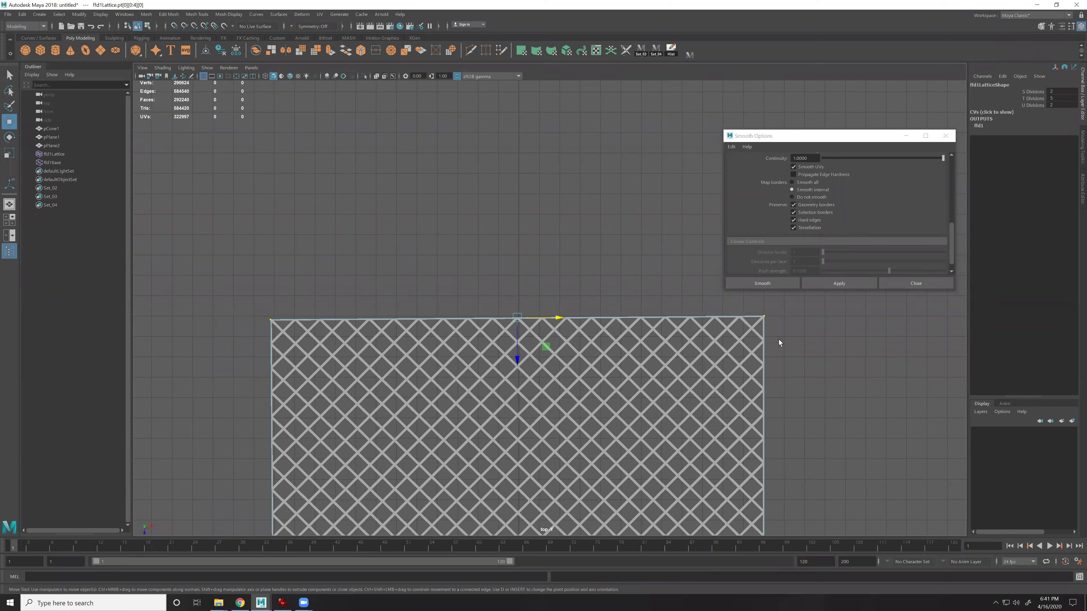
pyautogui.press('r')
pyautogui.moveTo(553, 316); pyautogui.dragTo(522, 318)
pyautogui.scroll(3, 573, 267)
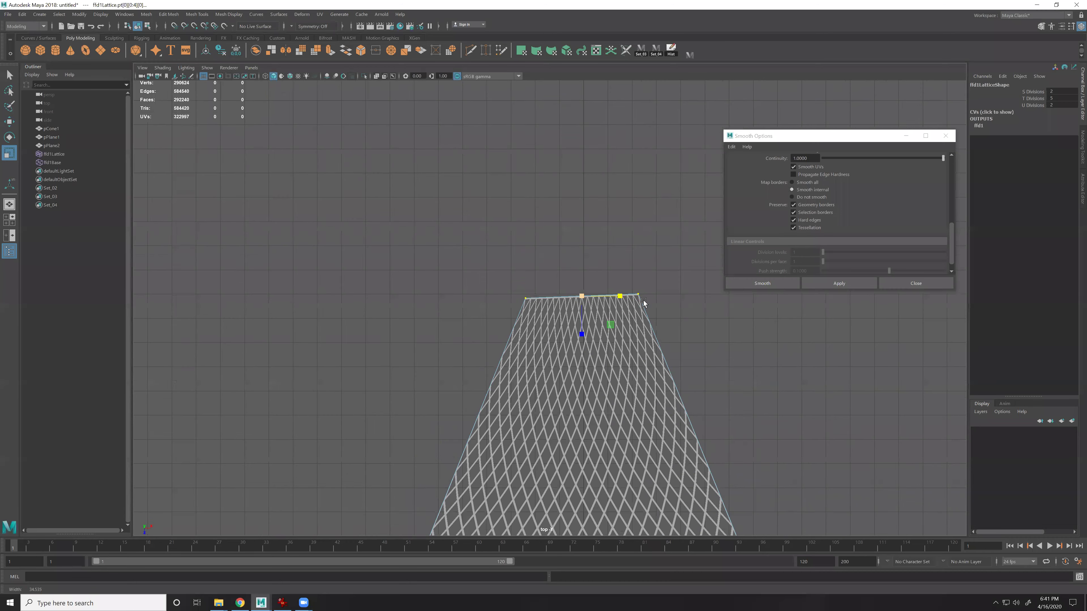
pyautogui.press('e')
pyautogui.moveTo(574, 297); pyautogui.dragTo(575, 299)
# Examine the tapered end of the mesh plane and its lattice in the perspective view
pyautogui.press('space')
pyautogui.press('space')
pyautogui.press('f')
pyautogui.press('space')
pyautogui.press('space')
pyautogui.press('w')
pyautogui.keyDown('alt'); pyautogui.moveTo(576, 304); pyautogui.dragTo(526, 319); pyautogui.keyUp('alt')
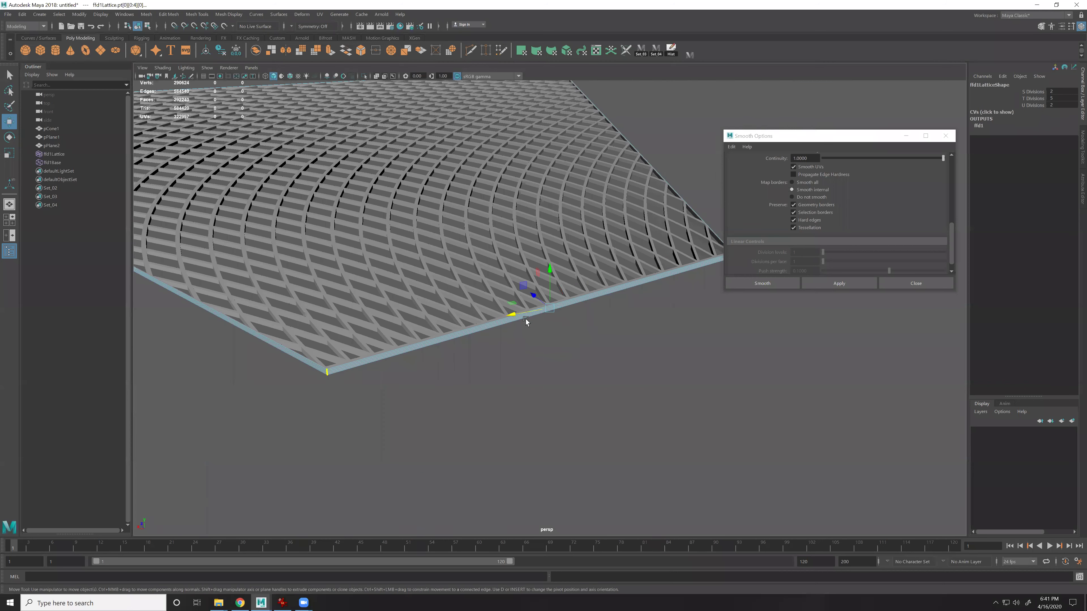
pyautogui.click(624, 292)
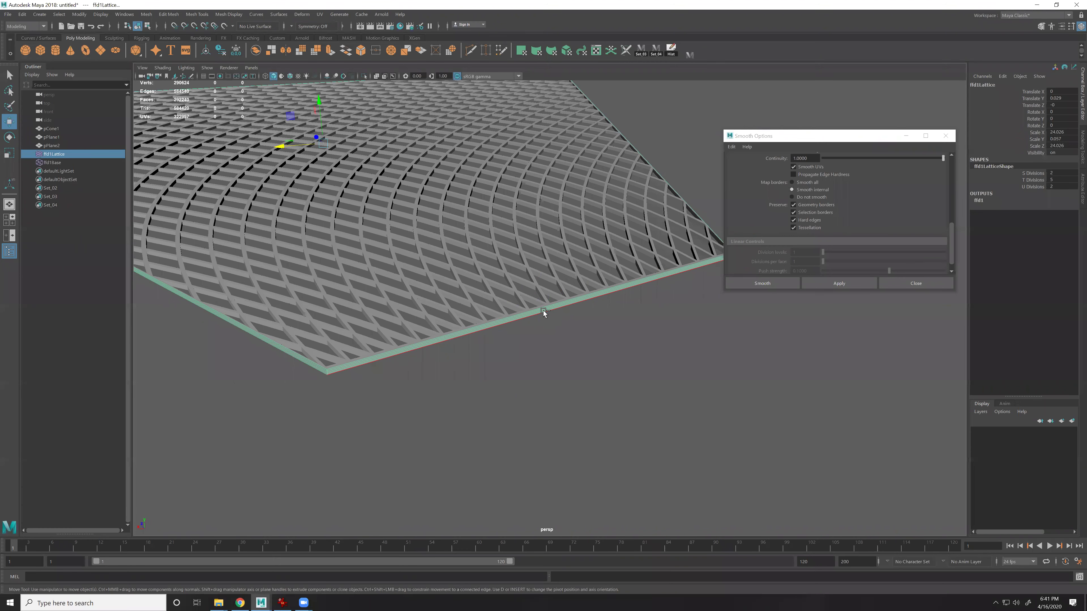
# Undo the taper and the second lattice deformer, restoring the undeformed mesh plane
pyautogui.hotkey('ctrl', 'z')
pyautogui.hotkey('ctrl', 'z')
pyautogui.hotkey('ctrl', 'z')
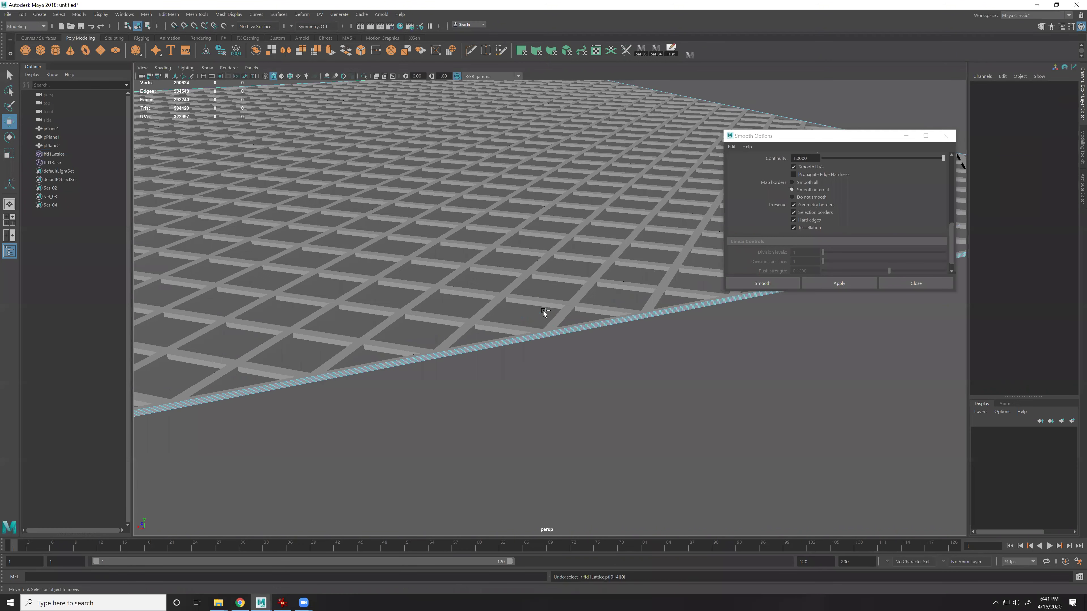
pyautogui.hotkey('ctrl', 'z')
pyautogui.hotkey('ctrl', 'z')
pyautogui.hotkey('ctrl', 'z')
pyautogui.hotkey('ctrl', 'z')
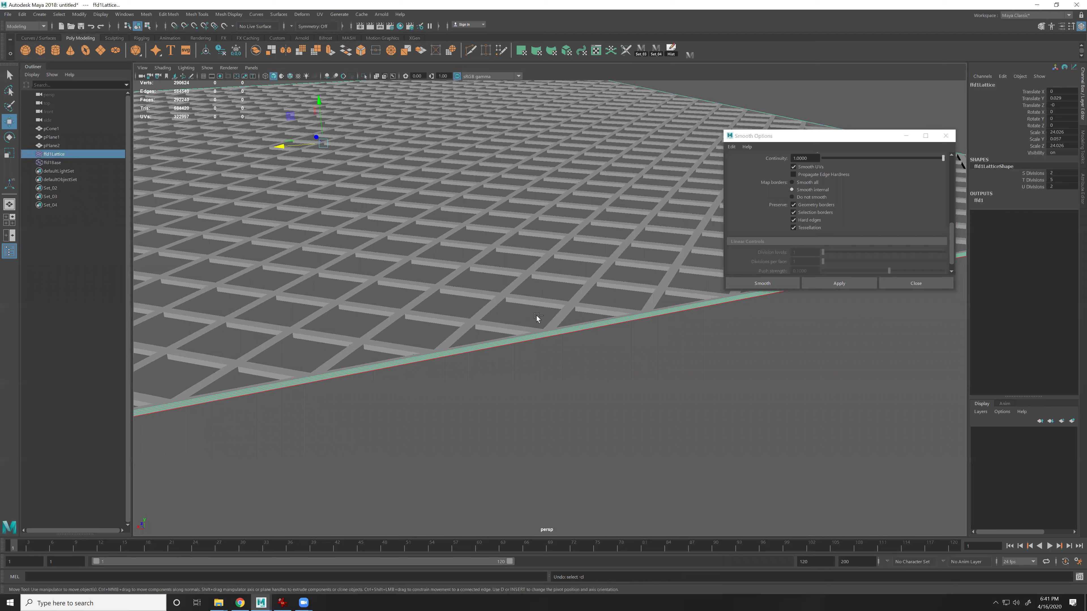
pyautogui.scroll(-5, 432, 296)
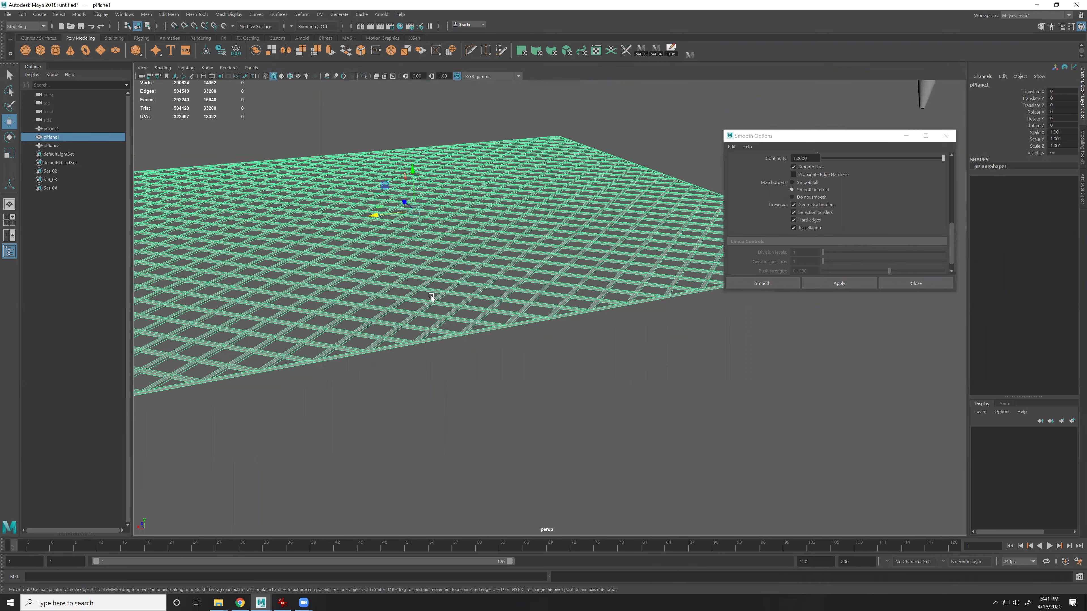
pyautogui.hotkey('ctrl', 'z')
pyautogui.scroll(-3, 534, 295)
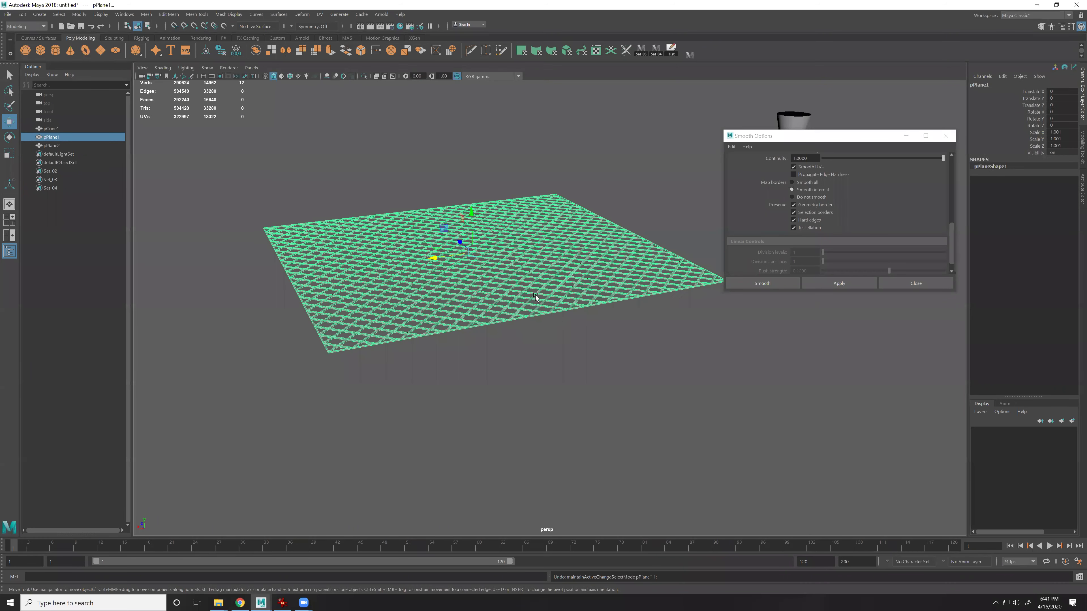
# Switch the mesh plane to vertex selection and select the vertices at its near corner
pyautogui.keyDown('alt'); pyautogui.moveTo(362, 399); pyautogui.dragTo(116, 509, button='middle'); pyautogui.keyUp('alt')
pyautogui.moveTo(385, 399); pyautogui.dragTo(338, 396, button='right')
pyautogui.scroll(3, 507, 363)
pyautogui.keyDown('alt'); pyautogui.moveTo(507, 363); pyautogui.dragTo(638, 343, button='middle'); pyautogui.keyUp('alt')
pyautogui.moveTo(502, 443); pyautogui.dragTo(529, 474)
pyautogui.keyDown('alt'); pyautogui.moveTo(529, 435); pyautogui.dragTo(537, 424, button='middle'); pyautogui.keyUp('alt')
pyautogui.keyDown('alt'); pyautogui.moveTo(541, 463); pyautogui.dragTo(554, 457, button='middle'); pyautogui.keyUp('alt')
pyautogui.moveTo(570, 423); pyautogui.dragTo(521, 474)
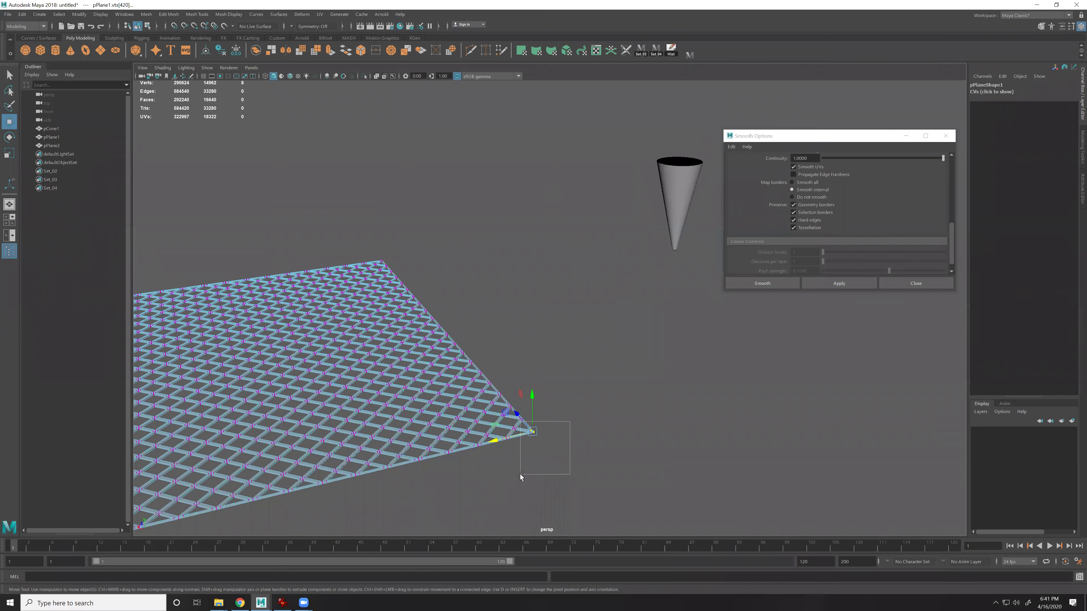
# Enable Soft Selection with a wider falloff and pull the selected corner vertices up to curve the mesh plane
pyautogui.moveTo(530, 429); pyautogui.dragTo(502, 368)
pyautogui.hotkey('ctrl', 'z')
pyautogui.press('b')
pyautogui.moveTo(557, 448); pyautogui.dragTo(791, 358)
pyautogui.moveTo(528, 435); pyautogui.dragTo(465, 258)
pyautogui.keyDown('alt'); pyautogui.moveTo(573, 392); pyautogui.dragTo(520, 307); pyautogui.keyUp('alt')
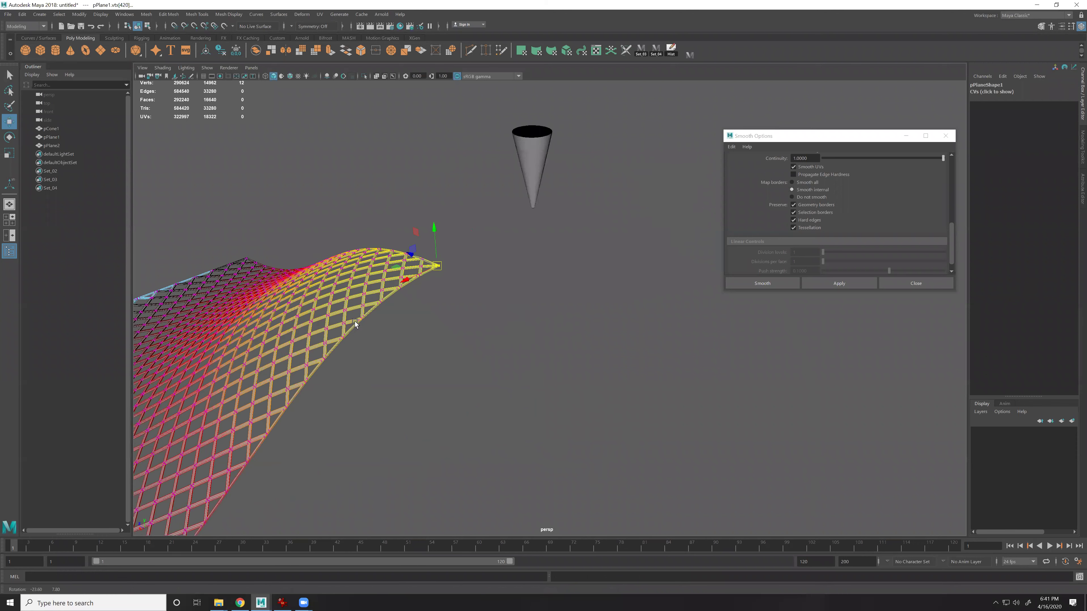
# Undo the soft-selection pull on the corner vertices, turn off Soft Selection and return the mesh plane to object mode
pyautogui.keyDown('alt'); pyautogui.moveTo(520, 306); pyautogui.dragTo(599, 357, button='middle'); pyautogui.keyUp('alt')
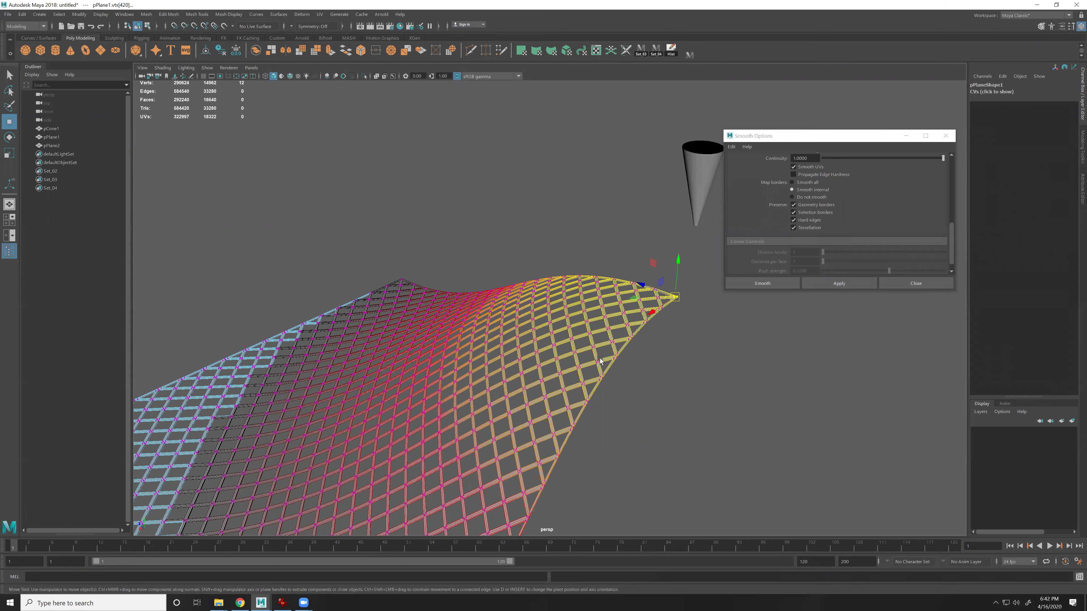
pyautogui.keyDown('alt'); pyautogui.moveTo(668, 361); pyautogui.dragTo(684, 364, button='right'); pyautogui.keyUp('alt')
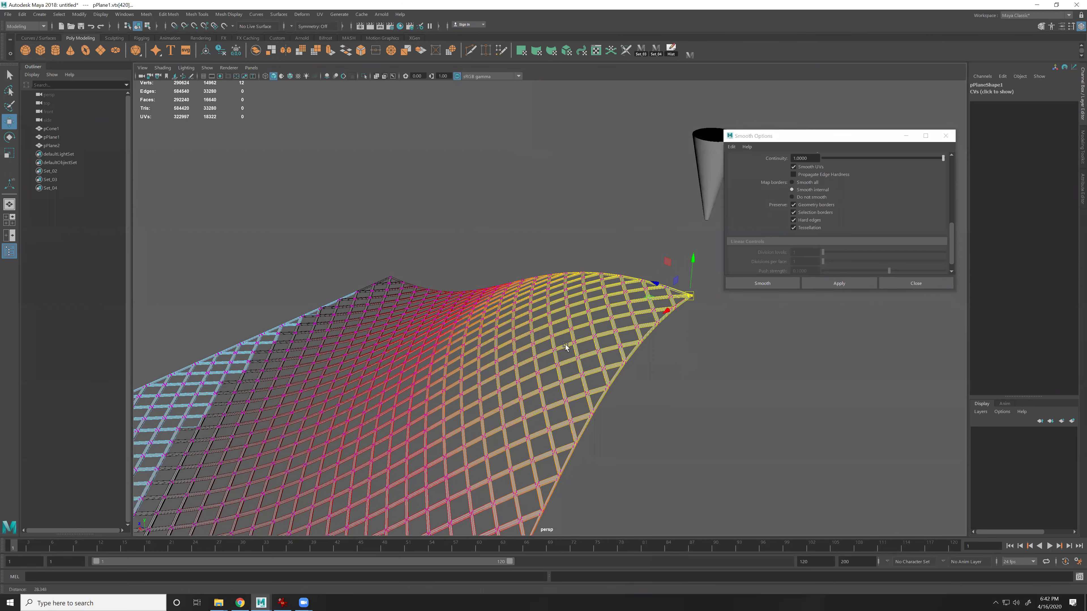
pyautogui.keyDown('alt'); pyautogui.moveTo(566, 344); pyautogui.dragTo(630, 343, button='right'); pyautogui.keyUp('alt')
pyautogui.keyDown('alt'); pyautogui.moveTo(679, 446); pyautogui.dragTo(702, 426); pyautogui.keyUp('alt')
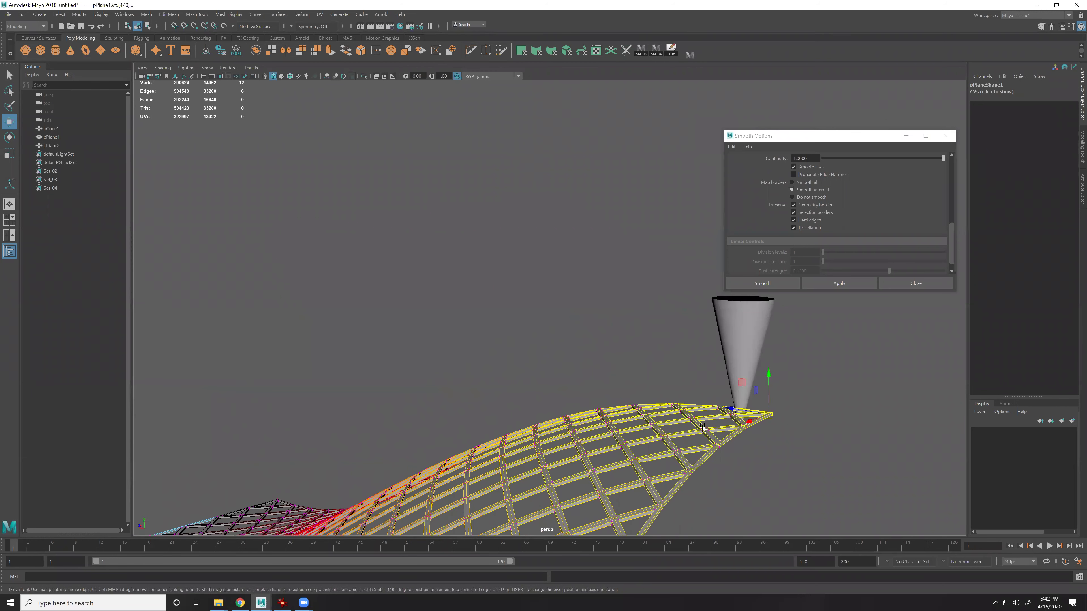
pyautogui.keyDown('alt'); pyautogui.moveTo(708, 432); pyautogui.dragTo(624, 308, button='right'); pyautogui.keyUp('alt')
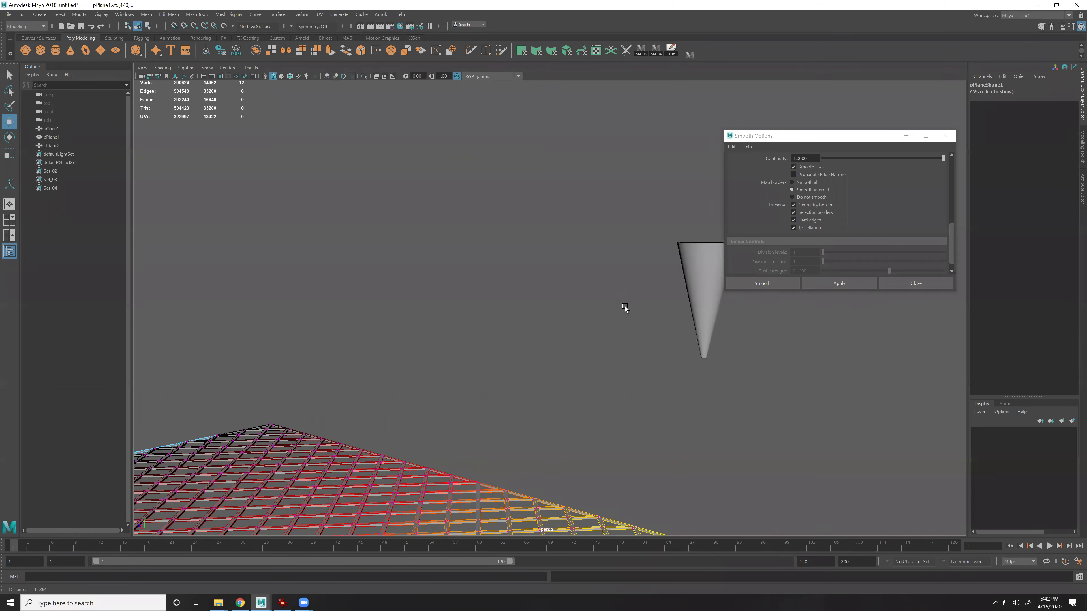
pyautogui.press('[')
pyautogui.press('b')
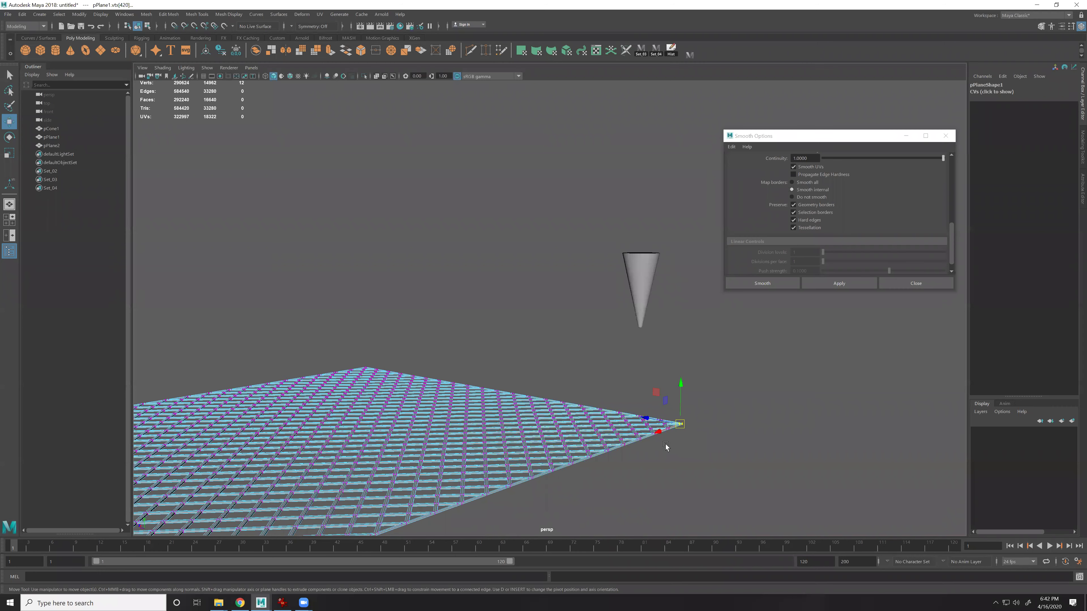
pyautogui.moveTo(662, 451); pyautogui.dragTo(700, 427, button='right')
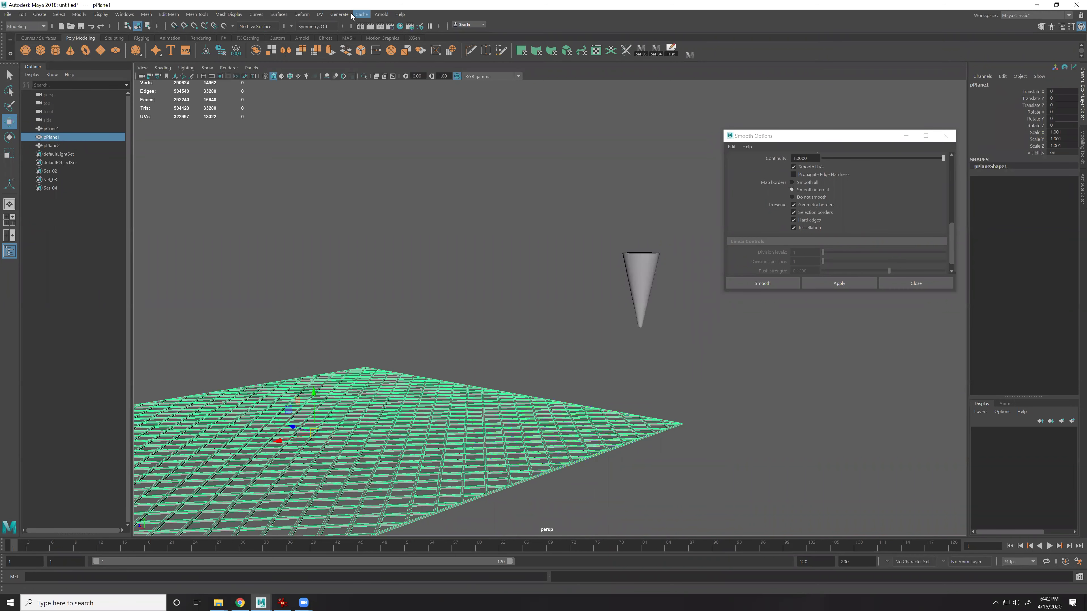
# Add a lattice deformer with the current default settings to the mesh plane
pyautogui.click(297, 15)
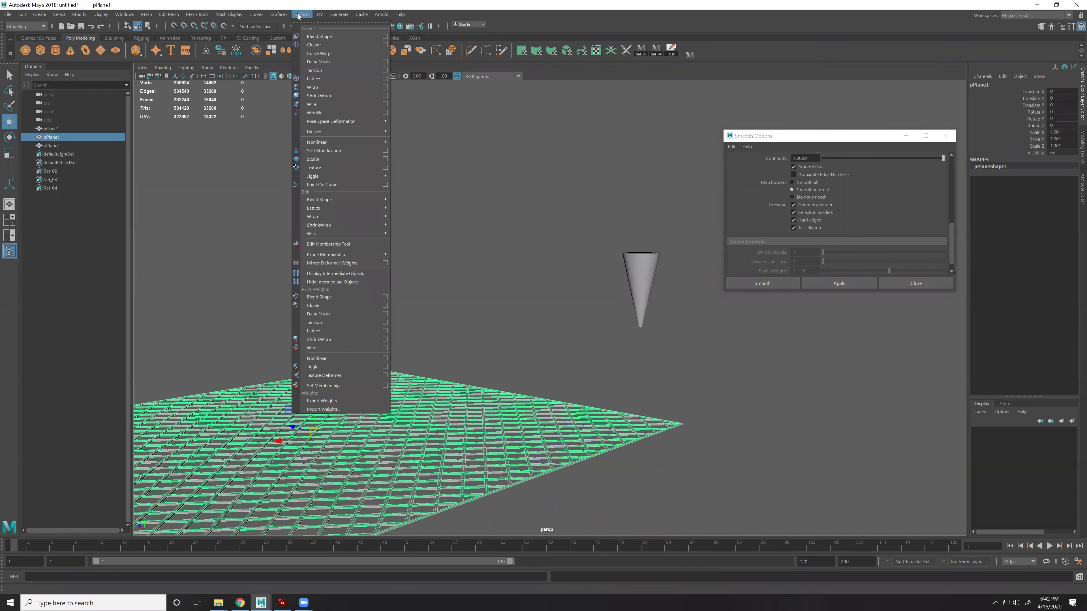
pyautogui.click(325, 80)
pyautogui.keyDown('alt'); pyautogui.moveTo(649, 353); pyautogui.dragTo(658, 422); pyautogui.keyUp('alt')
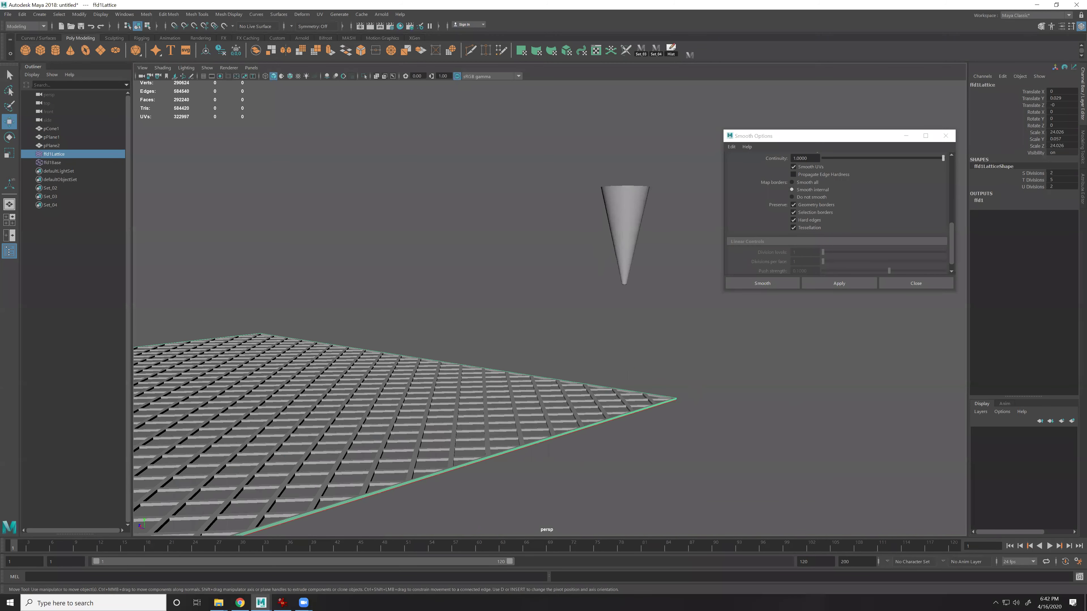
# Select the lattice points at one corner of the mesh plane and raise them to bend the mesh
pyautogui.keyDown('alt'); pyautogui.moveTo(440, 356); pyautogui.dragTo(391, 330, button='middle'); pyautogui.keyUp('alt')
pyautogui.keyDown('alt'); pyautogui.moveTo(391, 330); pyautogui.dragTo(666, 417, button='right'); pyautogui.keyUp('alt')
pyautogui.keyDown('alt'); pyautogui.moveTo(665, 417); pyautogui.dragTo(667, 392, button='middle'); pyautogui.keyUp('alt')
pyautogui.keyDown('alt'); pyautogui.moveTo(668, 392); pyautogui.dragTo(653, 335, button='right'); pyautogui.keyUp('alt')
pyautogui.moveTo(581, 364); pyautogui.dragTo(803, 535)
pyautogui.press('f')
pyautogui.keyDown('alt'); pyautogui.moveTo(771, 479); pyautogui.dragTo(612, 316, button='right'); pyautogui.keyUp('alt')
pyautogui.moveTo(549, 308); pyautogui.dragTo(587, 344)
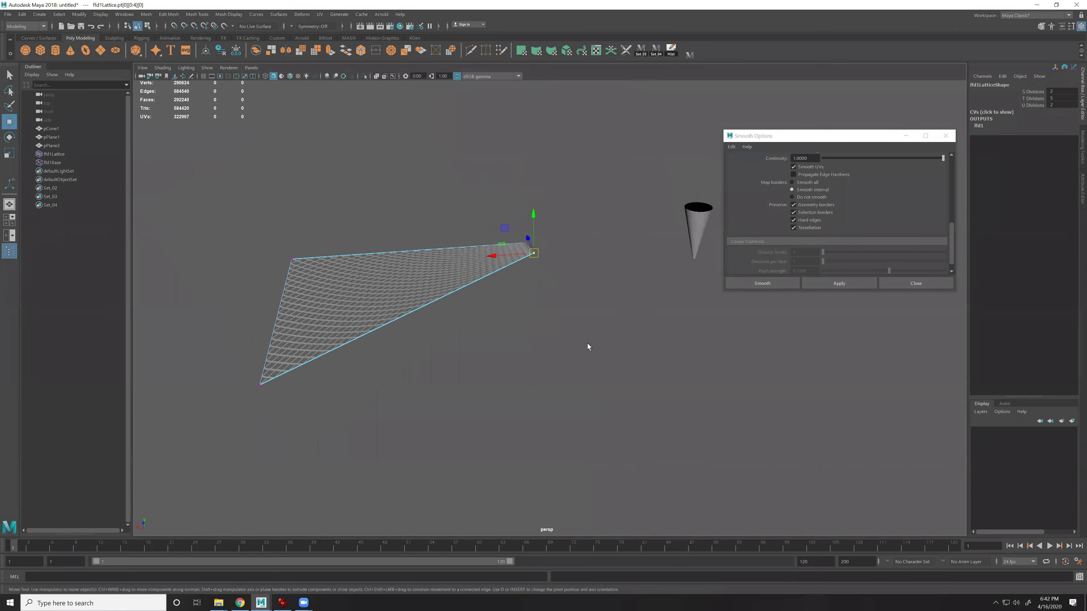
# Pull the selected corner lattice points farther out and up to stretch the mesh plane into a curved tip
pyautogui.scroll(3, 587, 342)
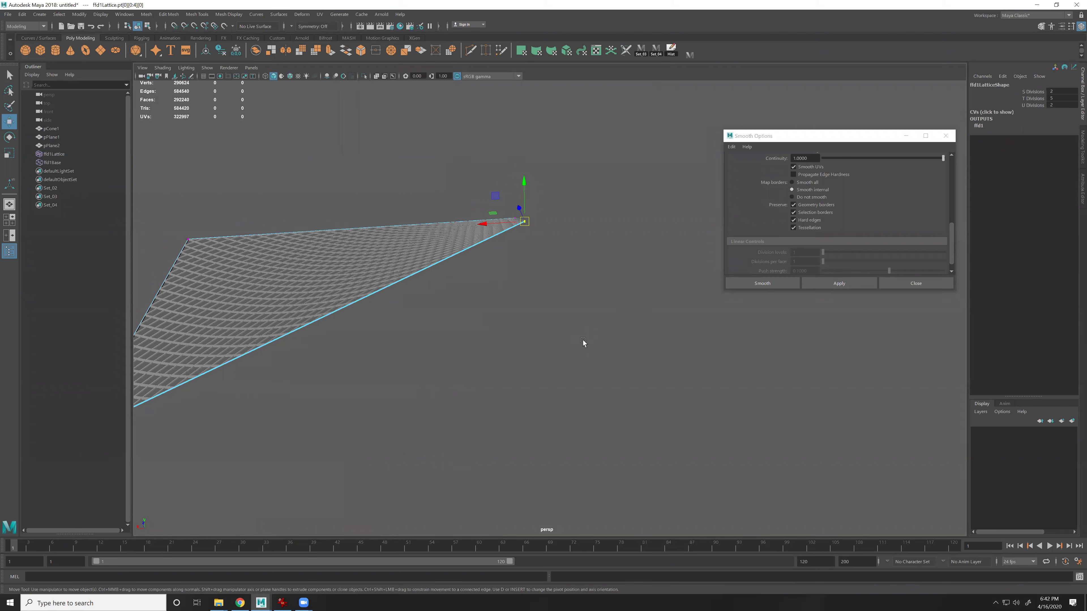
pyautogui.keyDown('alt'); pyautogui.moveTo(564, 461); pyautogui.dragTo(463, 450); pyautogui.keyUp('alt')
pyautogui.keyDown('alt'); pyautogui.moveTo(577, 492); pyautogui.dragTo(500, 432); pyautogui.keyUp('alt')
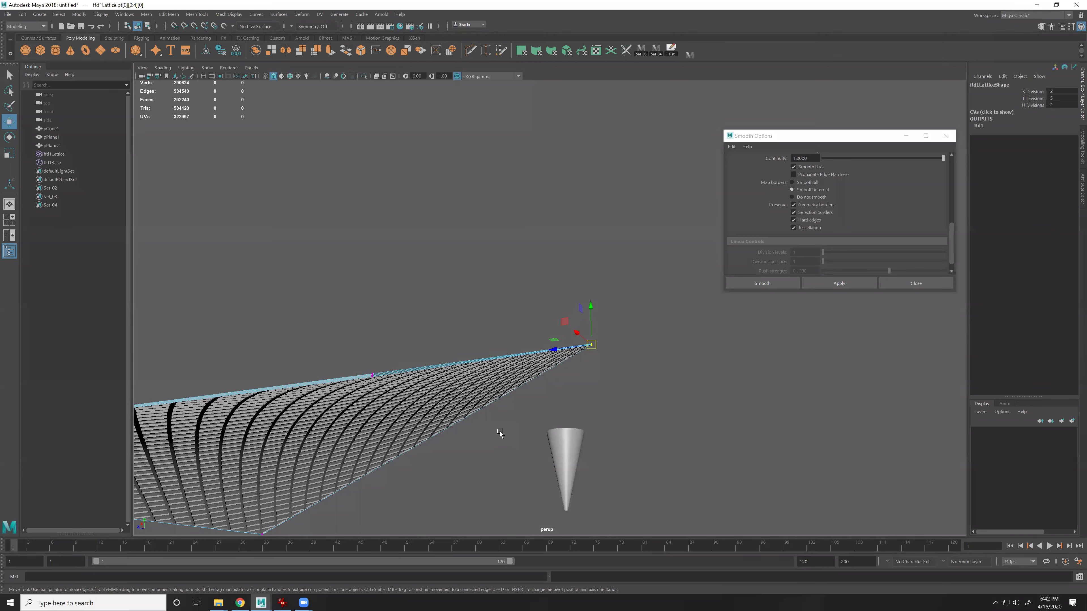
pyautogui.keyDown('alt'); pyautogui.moveTo(681, 441); pyautogui.dragTo(537, 282); pyautogui.keyUp('alt')
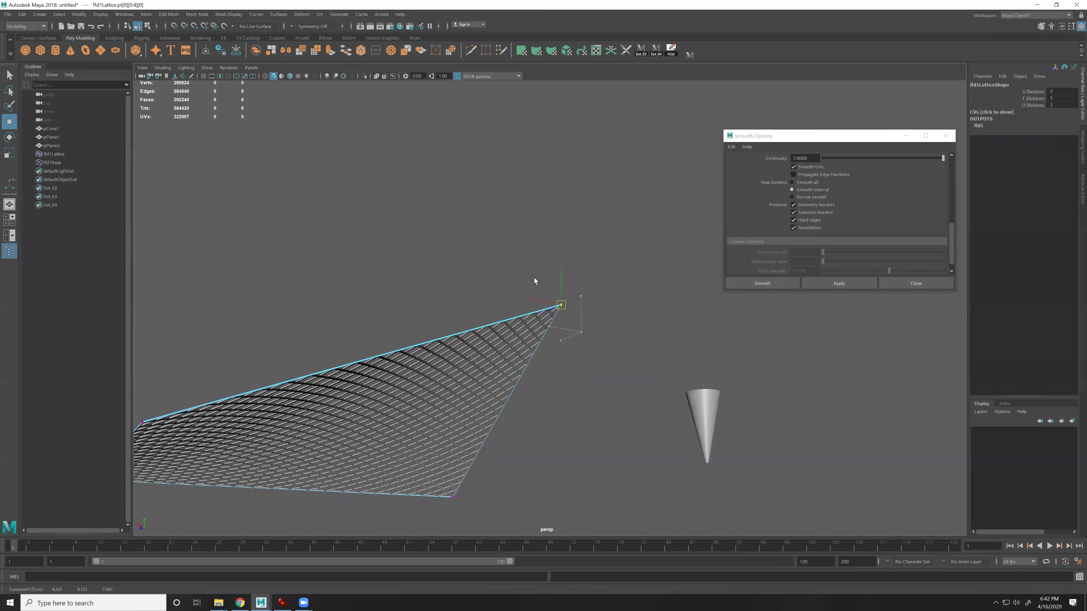
pyautogui.keyDown('alt'); pyautogui.moveTo(602, 339); pyautogui.dragTo(556, 274); pyautogui.keyUp('alt')
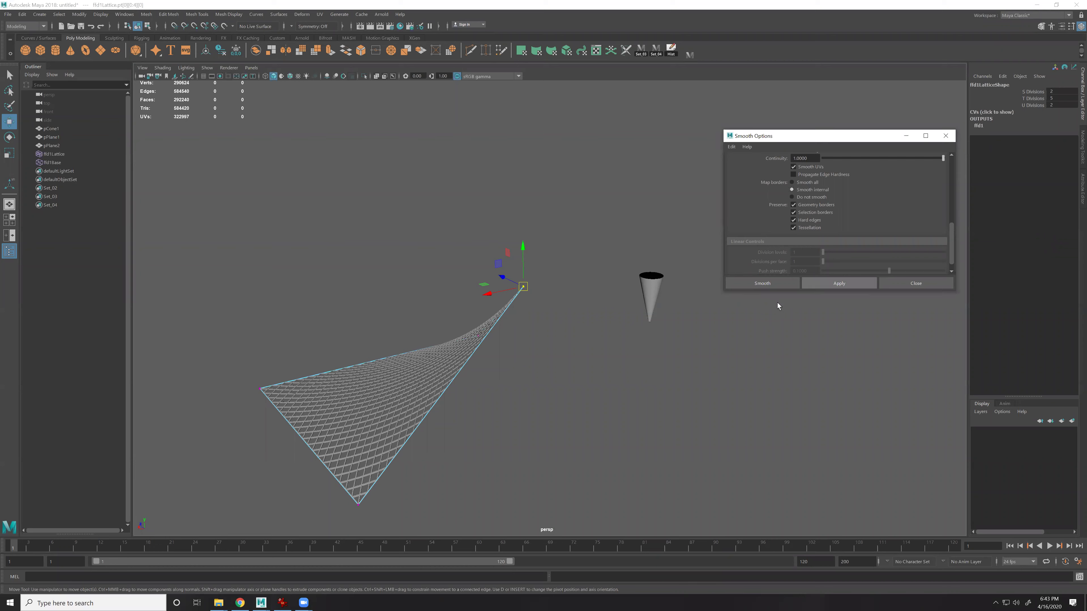
pyautogui.keyDown('alt'); pyautogui.moveTo(640, 359); pyautogui.dragTo(572, 412); pyautogui.keyUp('alt')
# Undo the corner pull and the lattice creation to restore the flat mesh plane
pyautogui.hotkey('ctrl', 'z')
pyautogui.hotkey('ctrl', 'z')
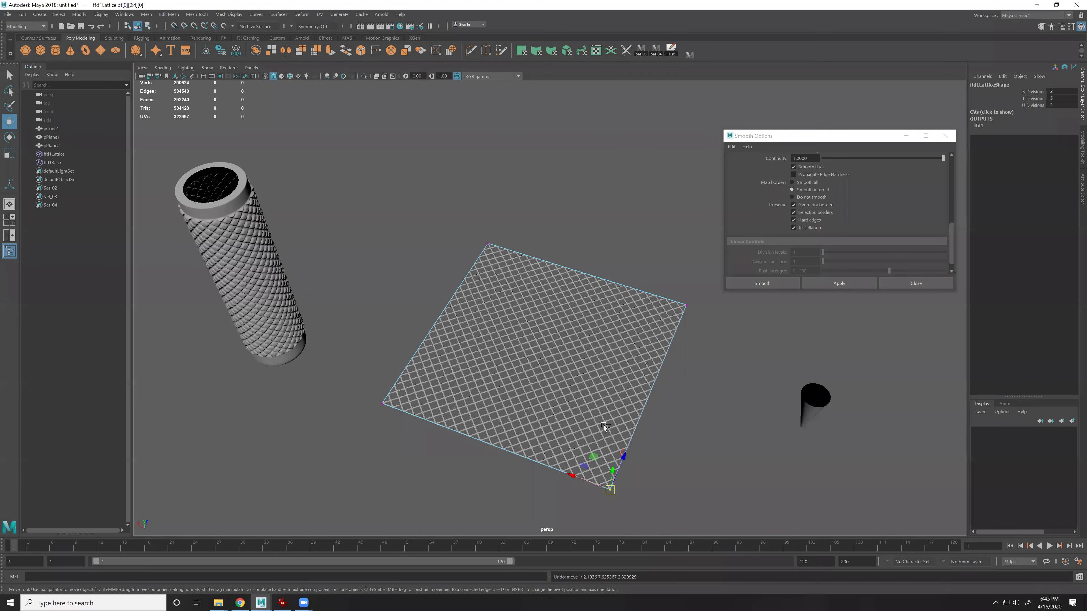
pyautogui.click(625, 485)
pyautogui.keyDown('alt'); pyautogui.moveTo(625, 485); pyautogui.dragTo(597, 403, button='middle'); pyautogui.keyUp('alt')
pyautogui.hotkey('ctrl', 'z')
pyautogui.hotkey('ctrl', 'z')
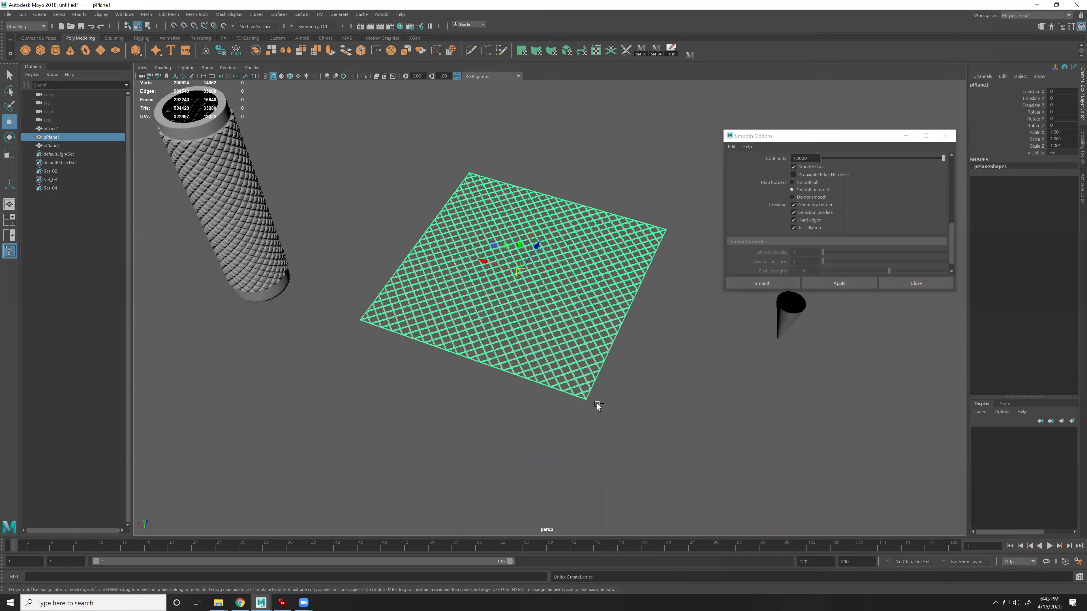
# Create a lattice on the mesh plane with its divisions set to 3, 3 and 3
pyautogui.keyDown('alt'); pyautogui.moveTo(569, 356); pyautogui.dragTo(719, 413); pyautogui.keyUp('alt')
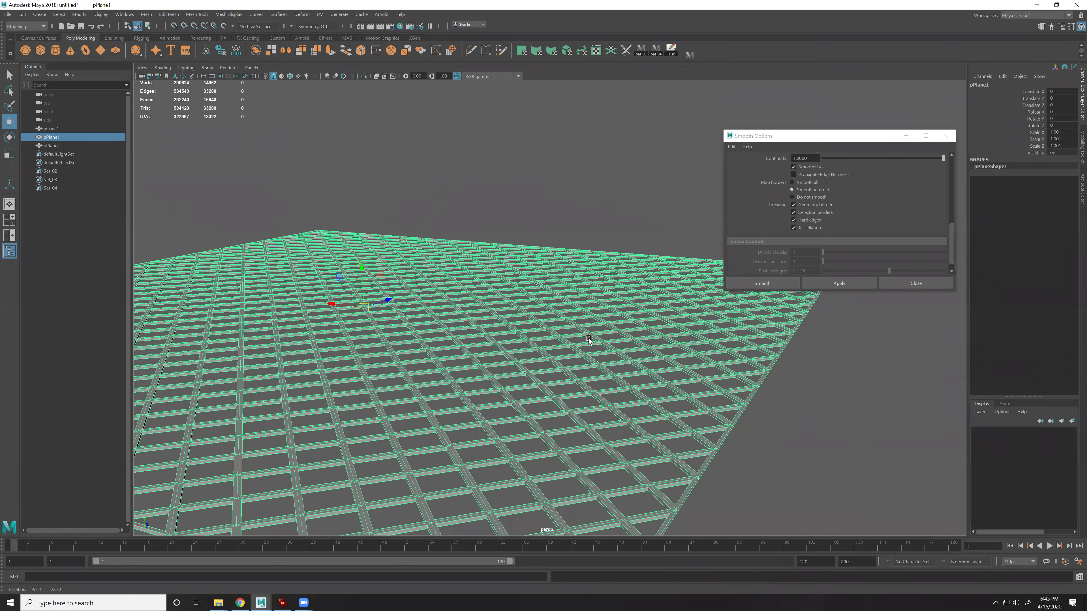
pyautogui.click(302, 14)
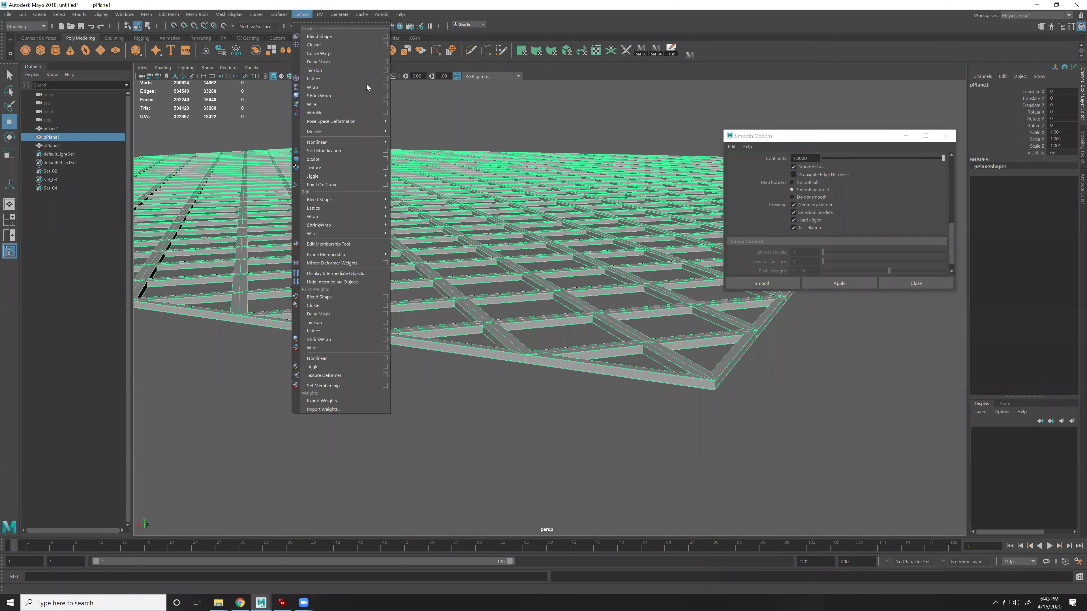
pyautogui.click(386, 78)
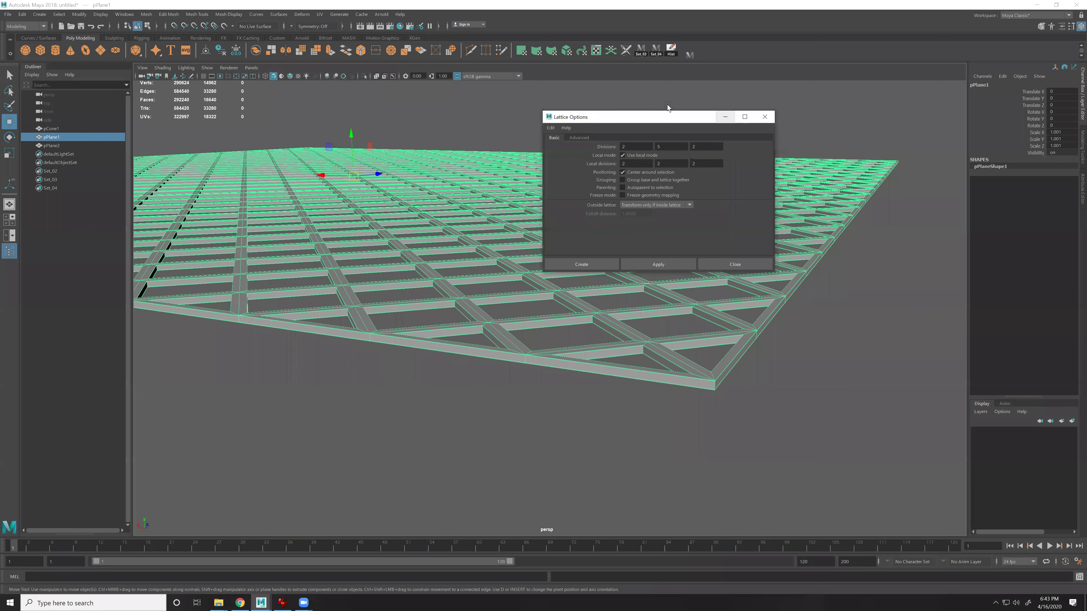
pyautogui.moveTo(653, 120); pyautogui.dragTo(933, 119)
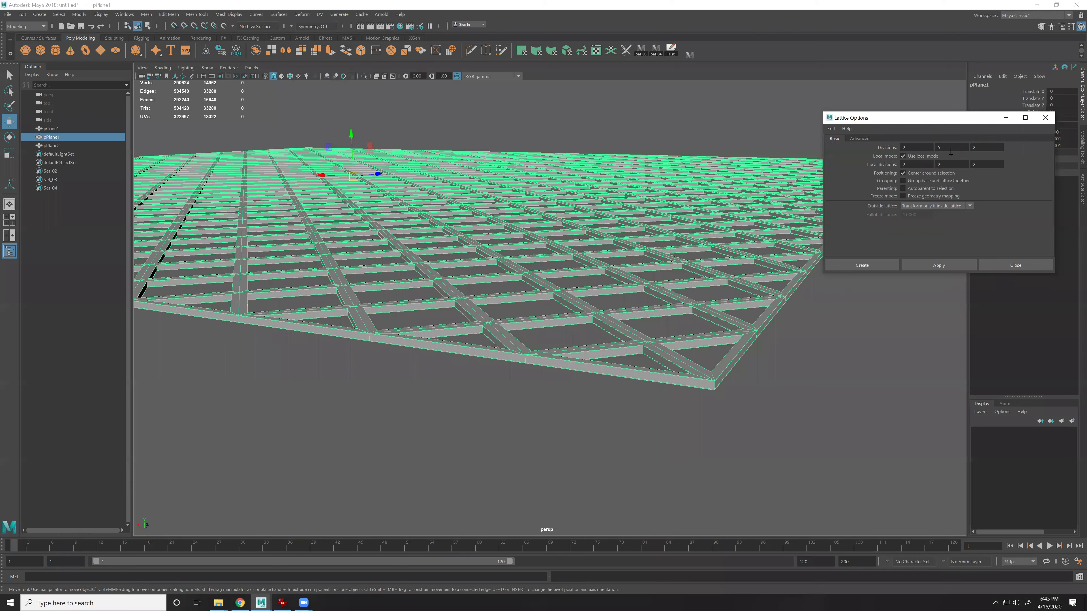
pyautogui.doubleClick(924, 148)
pyautogui.write('3')
pyautogui.press('Tab')
pyautogui.write('3')
pyautogui.press('Tab')
pyautogui.scroll(-3, 438, 325)
pyautogui.keyDown('alt'); pyautogui.moveTo(409, 426); pyautogui.dragTo(754, 289); pyautogui.keyUp('alt')
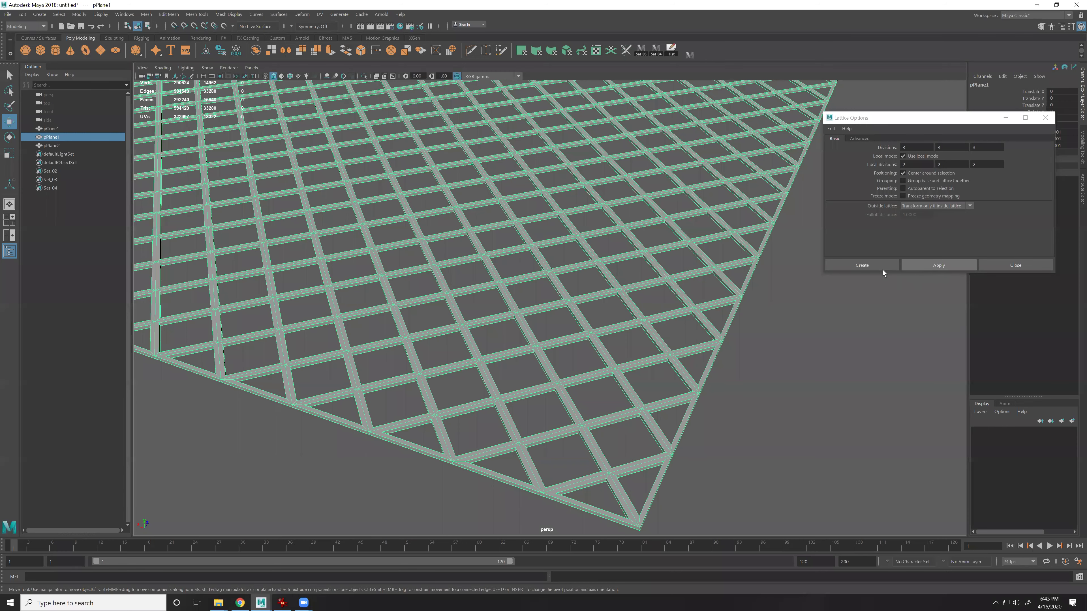
pyautogui.click(850, 264)
# Switch the new lattice to lattice-point editing and select the points at the plane's centre
pyautogui.keyDown('alt'); pyautogui.moveTo(788, 433); pyautogui.dragTo(549, 104); pyautogui.keyUp('alt')
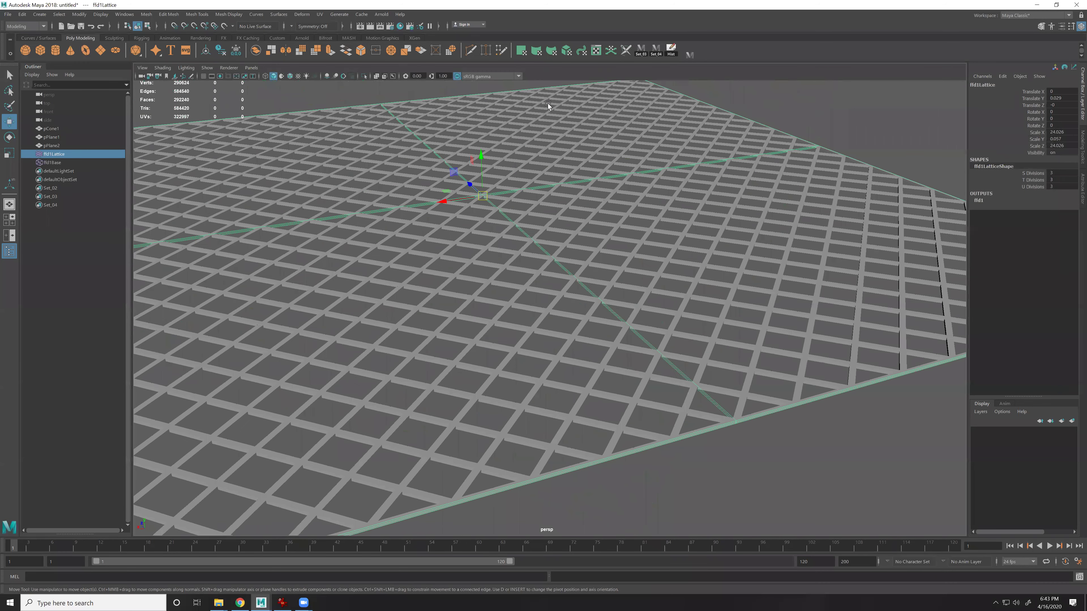
pyautogui.keyDown('alt'); pyautogui.moveTo(760, 444); pyautogui.dragTo(616, 385, button='right'); pyautogui.keyUp('alt')
pyautogui.keyDown('alt'); pyautogui.moveTo(616, 385); pyautogui.dragTo(531, 308); pyautogui.keyUp('alt')
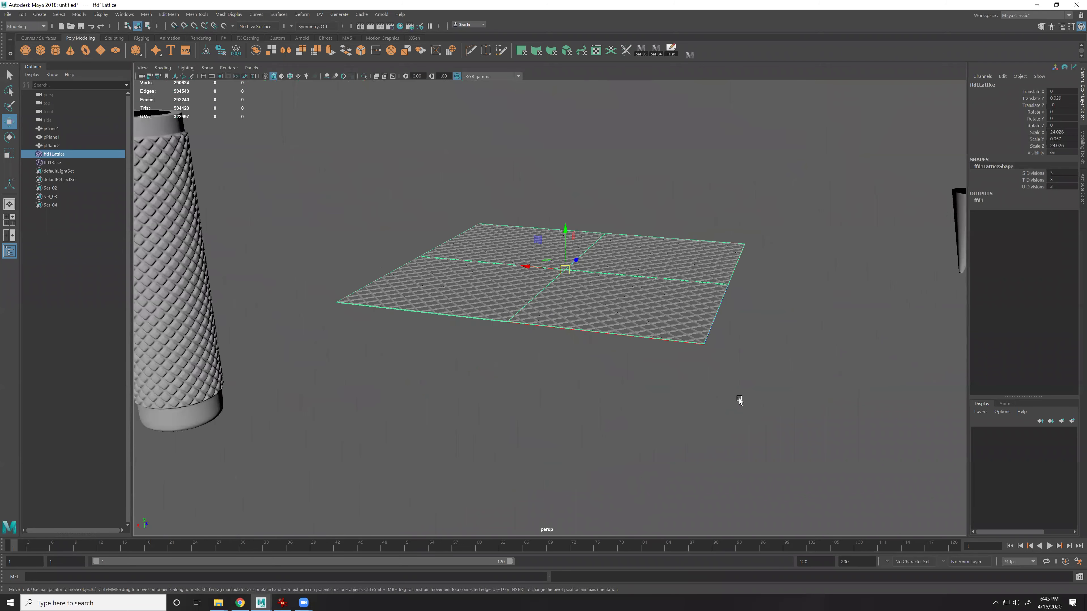
pyautogui.keyDown('alt'); pyautogui.moveTo(739, 400); pyautogui.dragTo(847, 409, button='right'); pyautogui.keyUp('alt')
pyautogui.keyDown('alt'); pyautogui.moveTo(757, 415); pyautogui.dragTo(796, 411, button='right'); pyautogui.keyUp('alt')
pyautogui.keyDown('alt'); pyautogui.moveTo(796, 411); pyautogui.dragTo(676, 338, button='middle'); pyautogui.keyUp('alt')
pyautogui.keyDown('alt'); pyautogui.moveTo(676, 337); pyautogui.dragTo(475, 245, button='right'); pyautogui.keyUp('alt')
pyautogui.hotkey('ctrl', 'z')
pyautogui.moveTo(738, 251); pyautogui.dragTo(776, 91, button='right')
pyautogui.moveTo(798, 195); pyautogui.dragTo(689, 292)
pyautogui.press('f')
pyautogui.keyDown('alt'); pyautogui.moveTo(599, 305); pyautogui.dragTo(597, 354, button='right'); pyautogui.keyUp('alt')
pyautogui.keyDown('alt'); pyautogui.moveTo(597, 354); pyautogui.dragTo(686, 462, button='middle'); pyautogui.keyUp('alt')
pyautogui.moveTo(452, 274); pyautogui.dragTo(488, 290)
pyautogui.moveTo(465, 243); pyautogui.dragTo(586, 259)
pyautogui.hotkey('ctrl', 'z')
pyautogui.hotkey('ctrl', 'z')
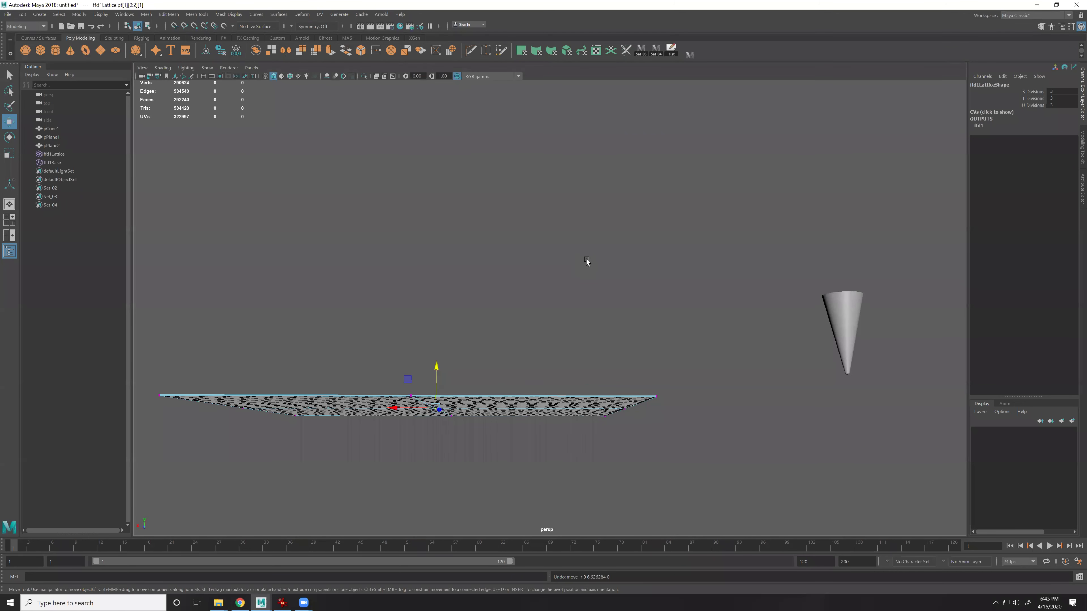
# Raise the centre lattice points straight up to form a peak in the mesh plane
pyautogui.keyDown('alt'); pyautogui.moveTo(538, 398); pyautogui.dragTo(601, 380); pyautogui.keyUp('alt')
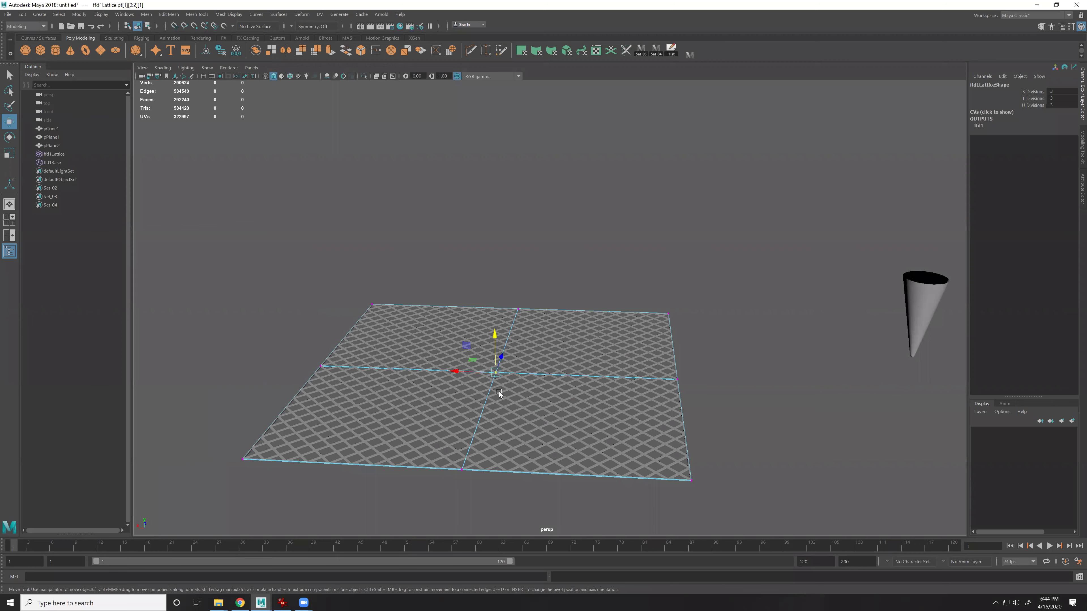
pyautogui.moveTo(495, 337); pyautogui.dragTo(492, 216)
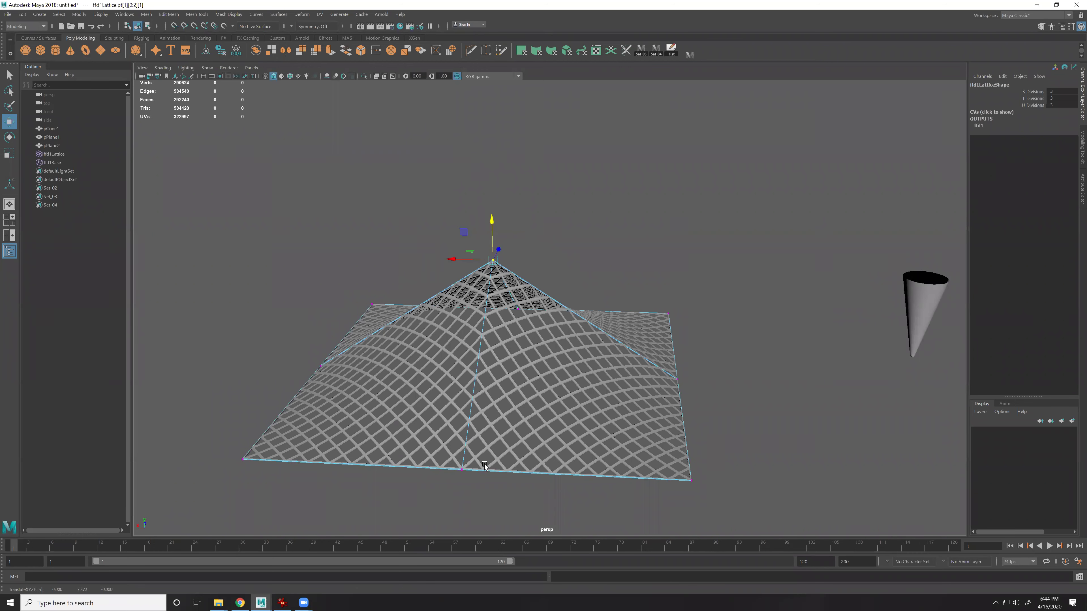
# Select the lattice points at all four corners and scale them inward toward the centre
pyautogui.keyDown('alt'); pyautogui.moveTo(517, 454); pyautogui.dragTo(539, 385, button='middle'); pyautogui.keyUp('alt')
pyautogui.keyDown('alt'); pyautogui.moveTo(480, 370); pyautogui.dragTo(476, 410); pyautogui.keyUp('alt')
pyautogui.scroll(-3, 400, 388)
pyautogui.moveTo(319, 328); pyautogui.dragTo(359, 379)
pyautogui.keyDown('shift'); pyautogui.moveTo(395, 146); pyautogui.dragTo(421, 172); pyautogui.keyUp('shift')
pyautogui.keyDown('shift'); pyautogui.moveTo(638, 153); pyautogui.dragTo(652, 383); pyautogui.keyUp('shift')
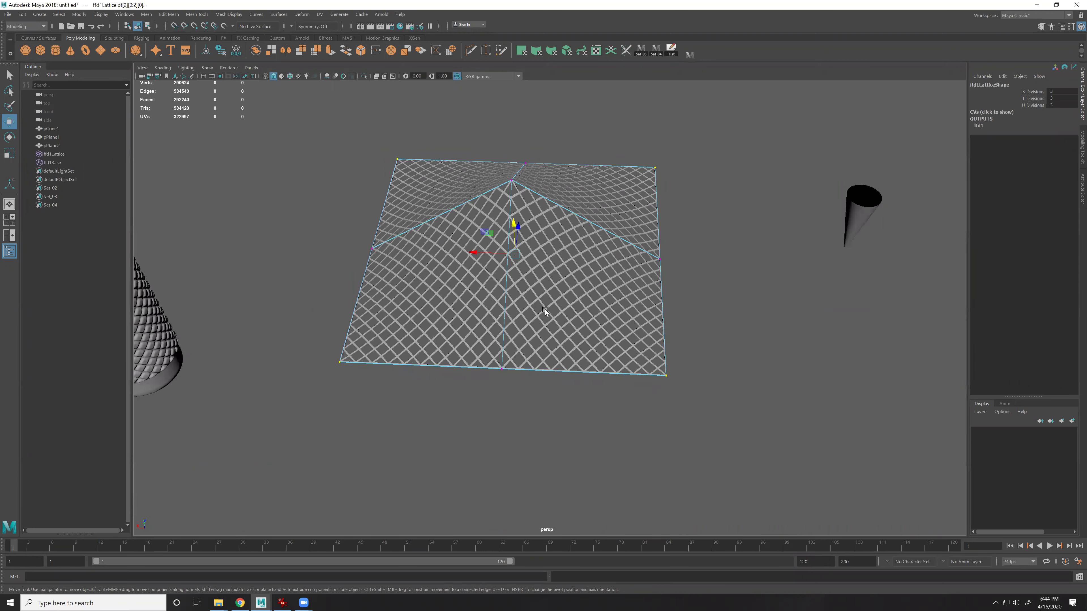
pyautogui.press('r')
pyautogui.moveTo(514, 254); pyautogui.dragTo(420, 207)
pyautogui.keyDown('alt'); pyautogui.moveTo(571, 293); pyautogui.dragTo(472, 332); pyautogui.keyUp('alt')
# In the top view, select the mid-edge lattice points on both X sides and scale them inward to about 0.67 in X
pyautogui.press('space')
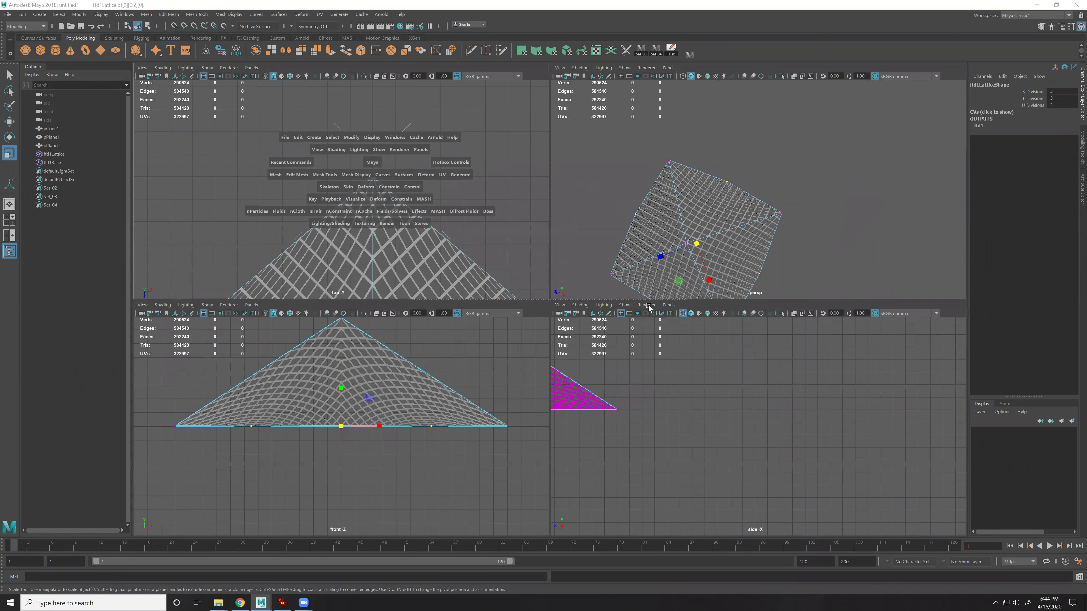
pyautogui.press('space')
pyautogui.scroll(-3, 445, 271)
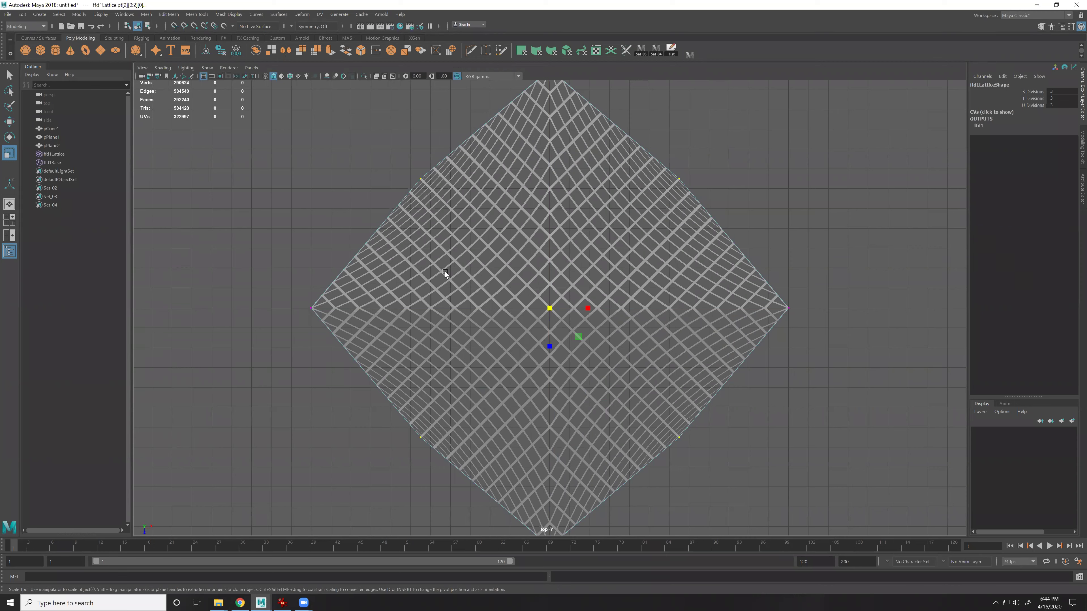
pyautogui.click(311, 308)
pyautogui.keyDown('shift'); pyautogui.moveTo(820, 255); pyautogui.dragTo(669, 310); pyautogui.keyUp('shift')
pyautogui.moveTo(587, 314); pyautogui.dragTo(576, 311)
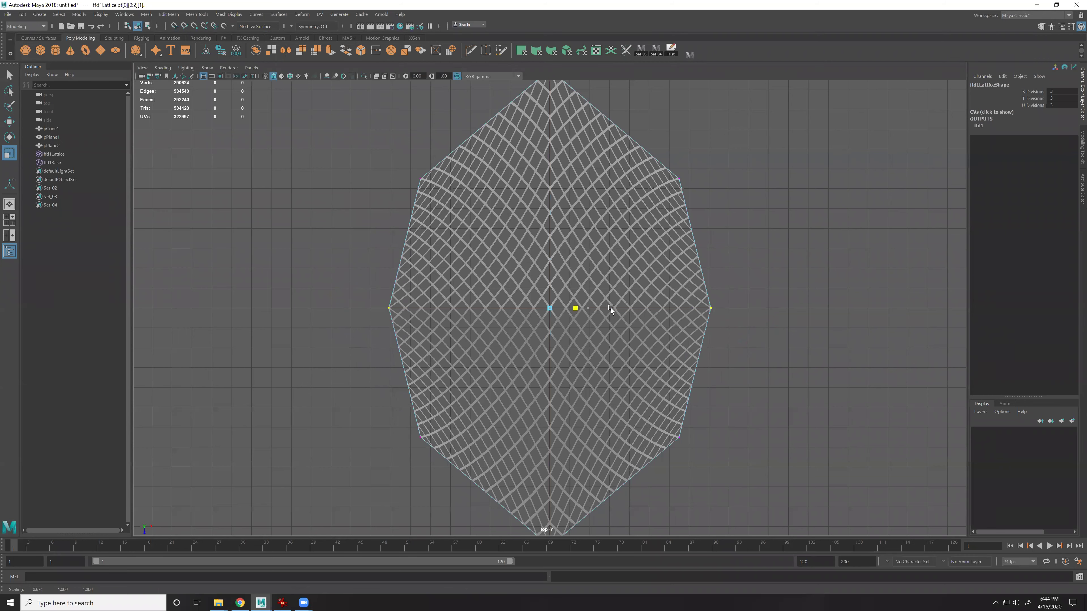
# In the perspective view, select the remaining two opposite mid-edge lattice points and scale them inward to even out the octagonal outline
pyautogui.keyDown('alt'); pyautogui.moveTo(817, 167); pyautogui.dragTo(633, 385); pyautogui.keyUp('alt')
pyautogui.moveTo(510, 401); pyautogui.dragTo(546, 424)
pyautogui.keyDown('alt'); pyautogui.moveTo(442, 346); pyautogui.dragTo(505, 385); pyautogui.keyUp('alt')
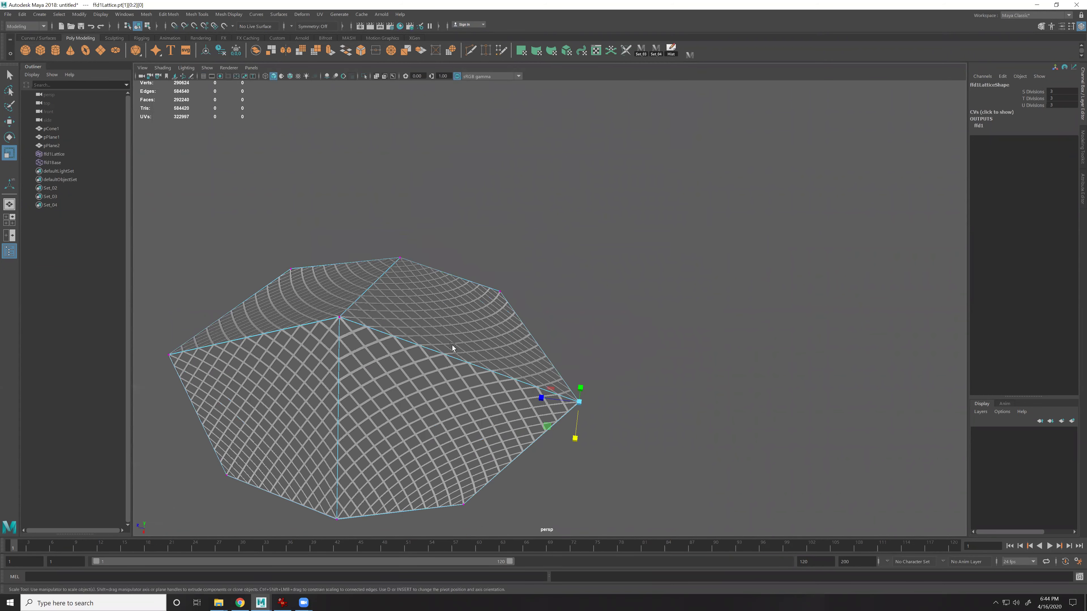
pyautogui.keyDown('alt'); pyautogui.moveTo(453, 345); pyautogui.dragTo(618, 327, button='middle'); pyautogui.keyUp('alt')
pyautogui.keyDown('shift'); pyautogui.moveTo(325, 322); pyautogui.dragTo(353, 362); pyautogui.keyUp('shift')
pyautogui.moveTo(497, 355); pyautogui.dragTo(504, 356)
# Return to object mode, select the mesh plane with its lattice, and delete the history to bake in the deformation
pyautogui.moveTo(648, 278); pyautogui.dragTo(672, 253, button='right')
pyautogui.click(695, 346)
pyautogui.keyDown('alt'); pyautogui.moveTo(603, 318); pyautogui.dragTo(544, 290); pyautogui.keyUp('alt')
pyautogui.keyDown('alt'); pyautogui.moveTo(544, 290); pyautogui.dragTo(580, 356, button='right'); pyautogui.keyUp('alt')
pyautogui.keyDown('alt'); pyautogui.moveTo(540, 296); pyautogui.dragTo(561, 319, button='right'); pyautogui.keyUp('alt')
pyautogui.moveTo(492, 295); pyautogui.dragTo(516, 315)
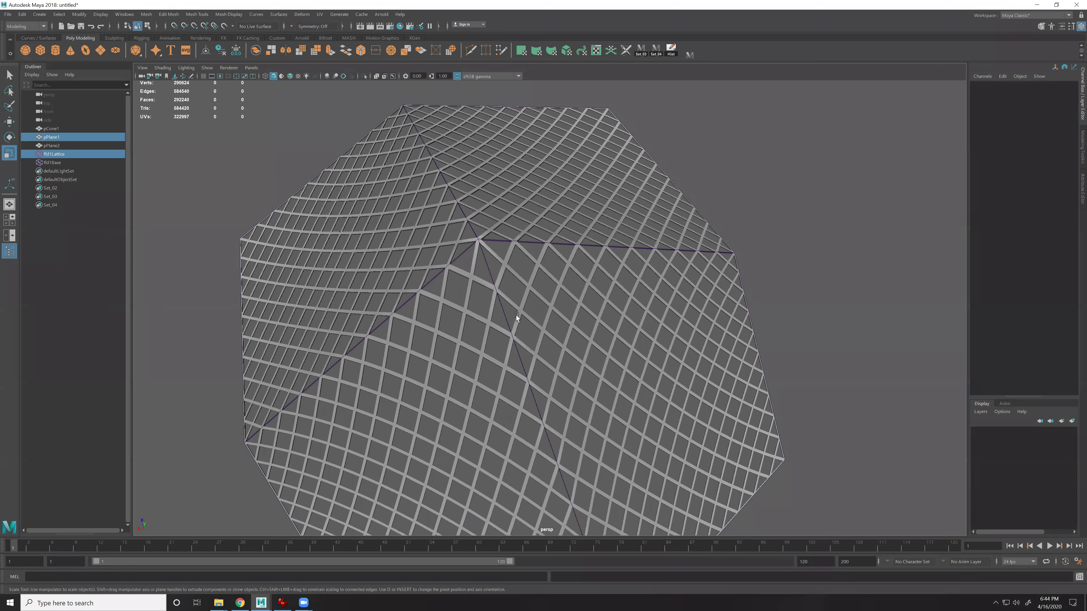
pyautogui.click(502, 305)
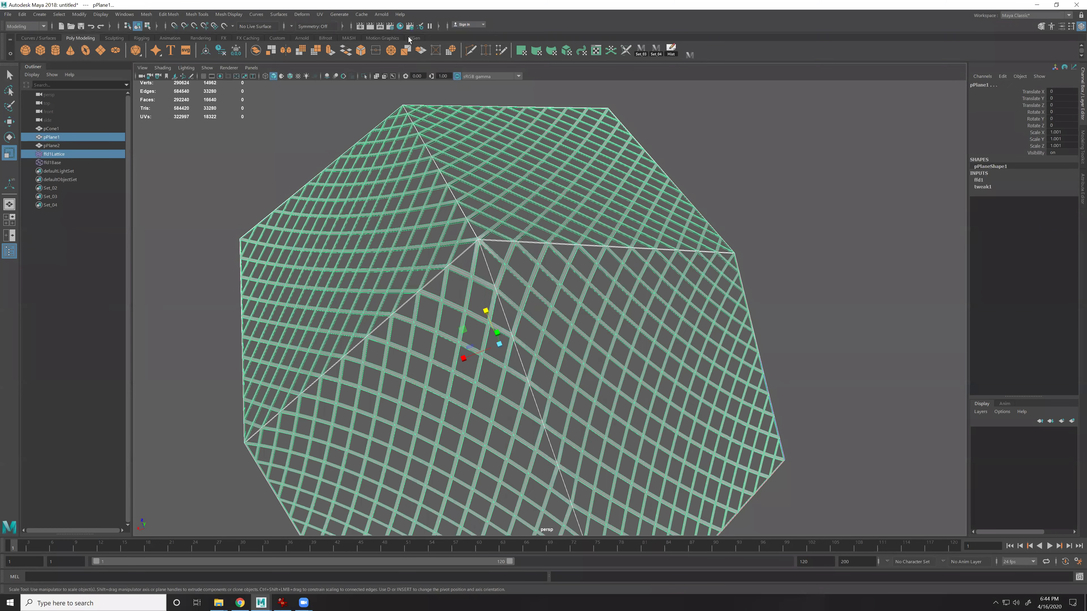
pyautogui.press('Delete')
pyautogui.click(554, 251)
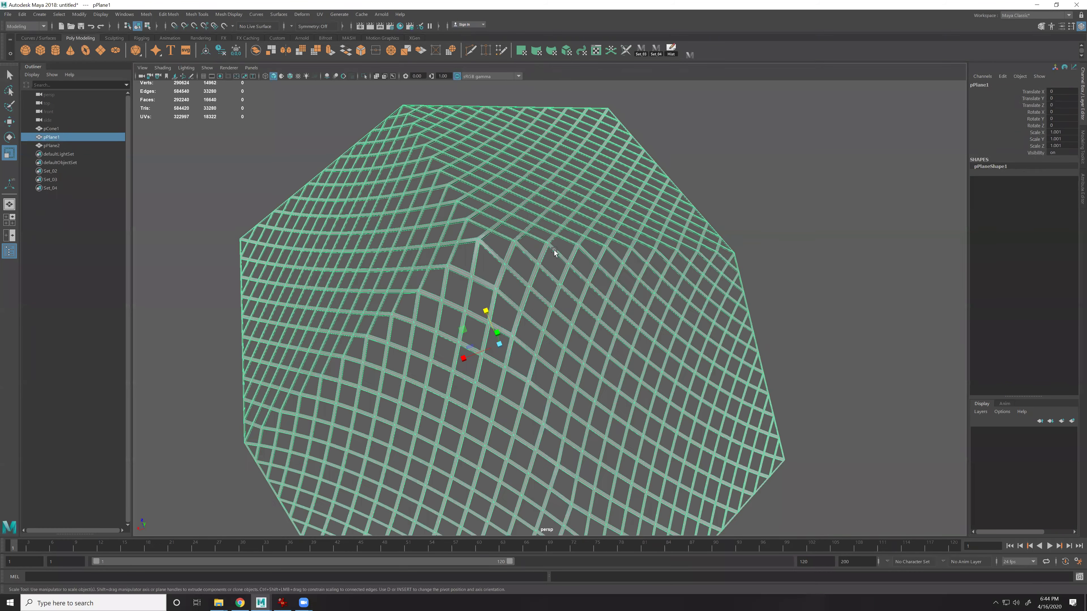
# Add a nonlinear Twist deformer to the domed mesh plane and expand its settings
pyautogui.keyDown('alt'); pyautogui.moveTo(629, 345); pyautogui.dragTo(671, 334); pyautogui.keyUp('alt')
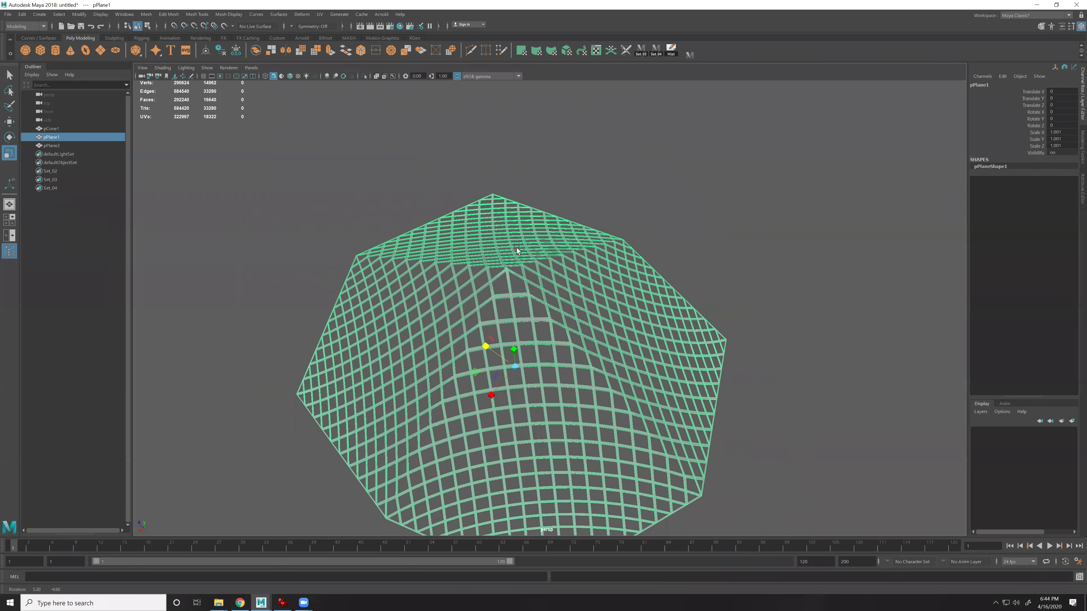
pyautogui.click(301, 15)
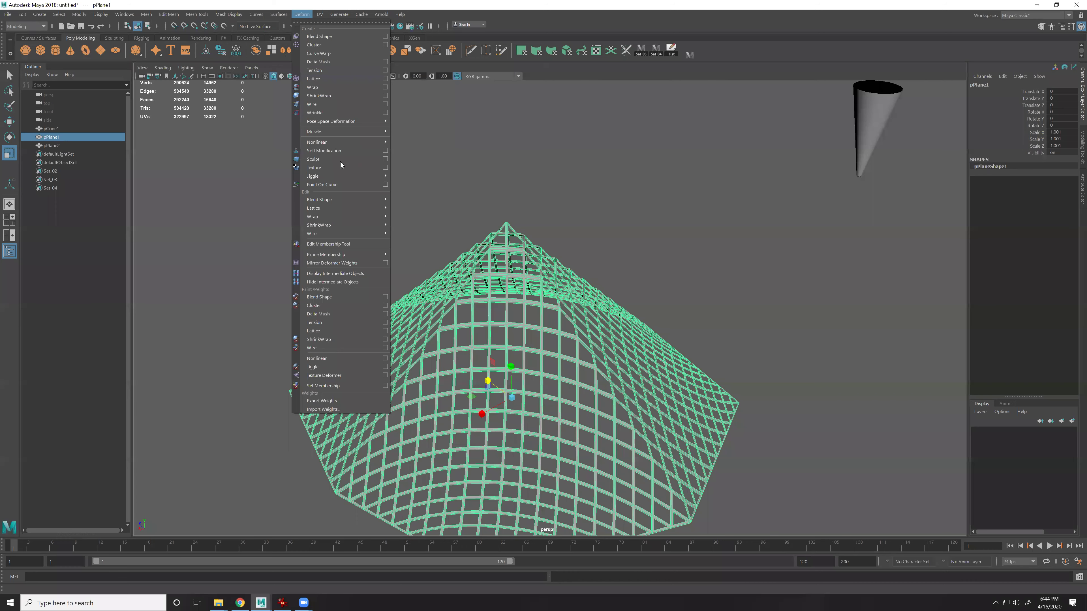
pyautogui.moveTo(345, 145)
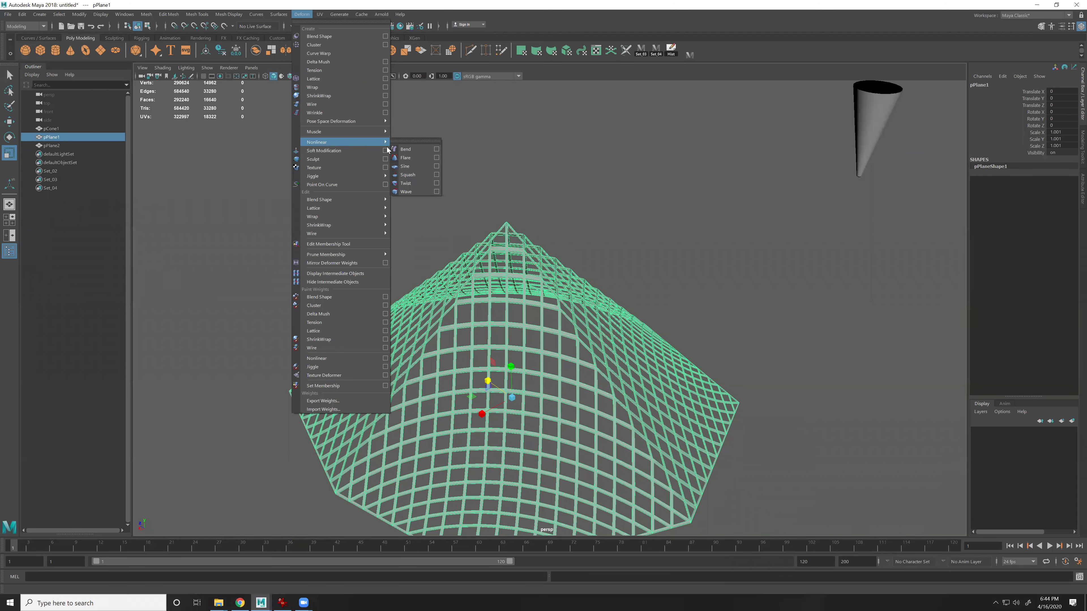
pyautogui.click(413, 184)
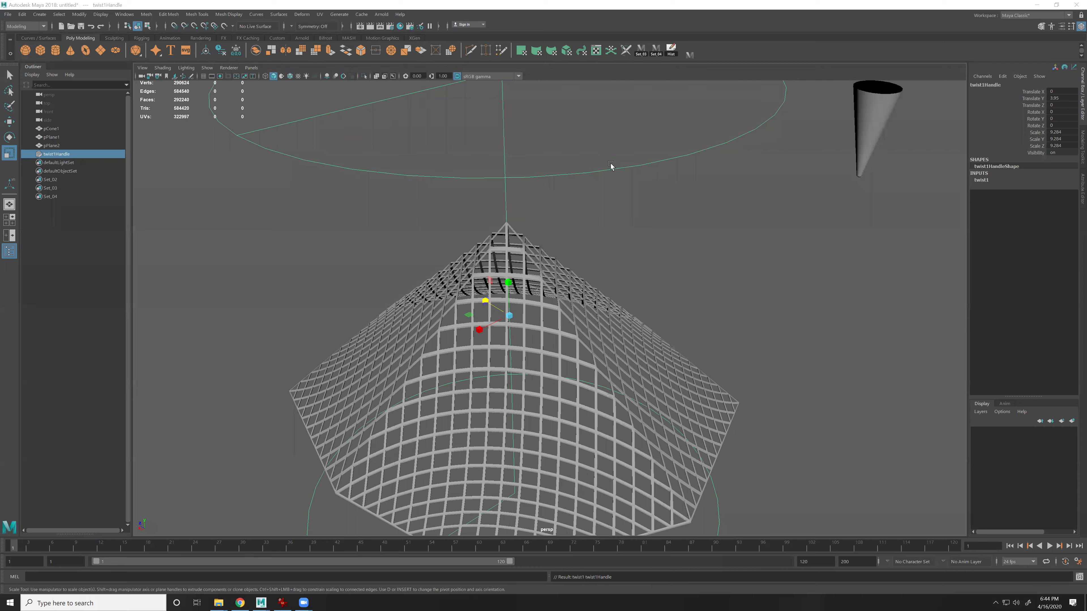
pyautogui.press('f')
pyautogui.scroll(3, 701, 327)
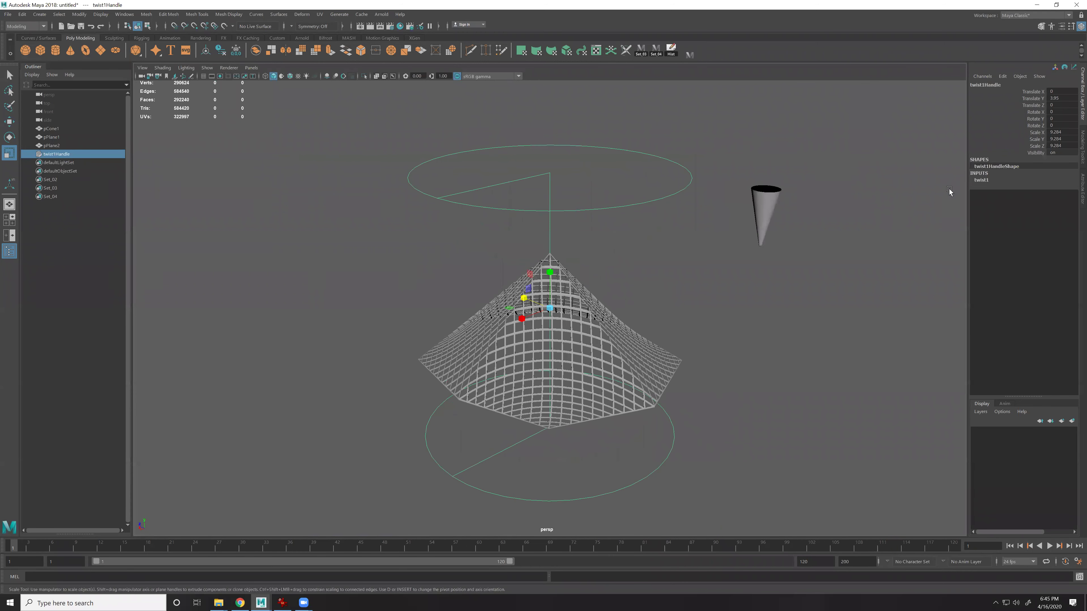
pyautogui.click(981, 180)
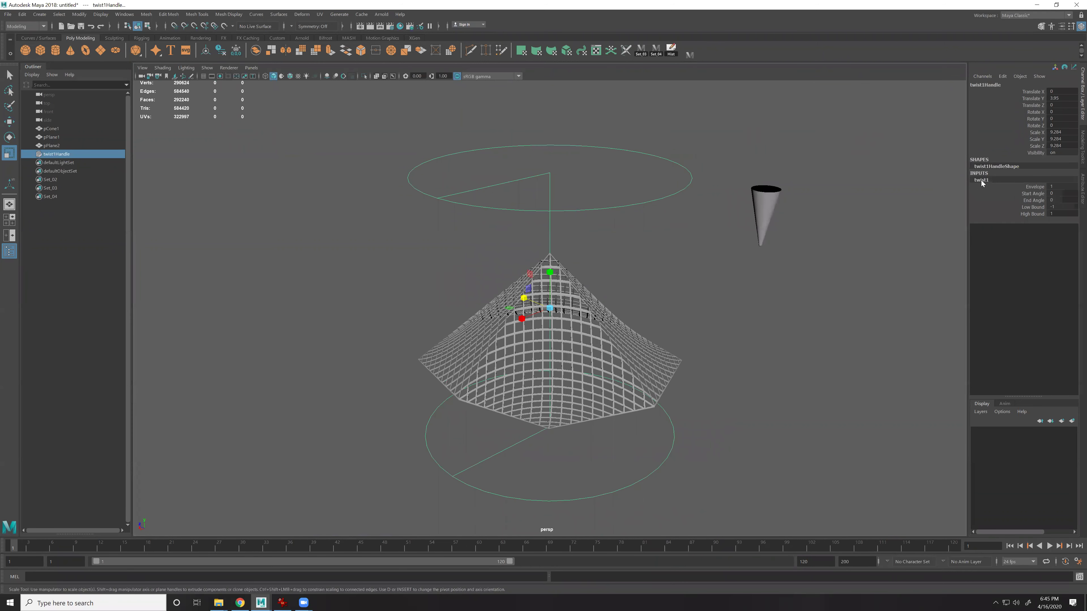
# Try changing the twist's Start Angle, undo it, and set the End Angle to about -183
pyautogui.click(1033, 193)
pyautogui.moveTo(812, 279); pyautogui.dragTo(323, 383, button='middle')
pyautogui.hotkey('ctrl', 'z')
pyautogui.click(1033, 200)
pyautogui.moveTo(704, 309); pyautogui.dragTo(299, 381, button='middle')
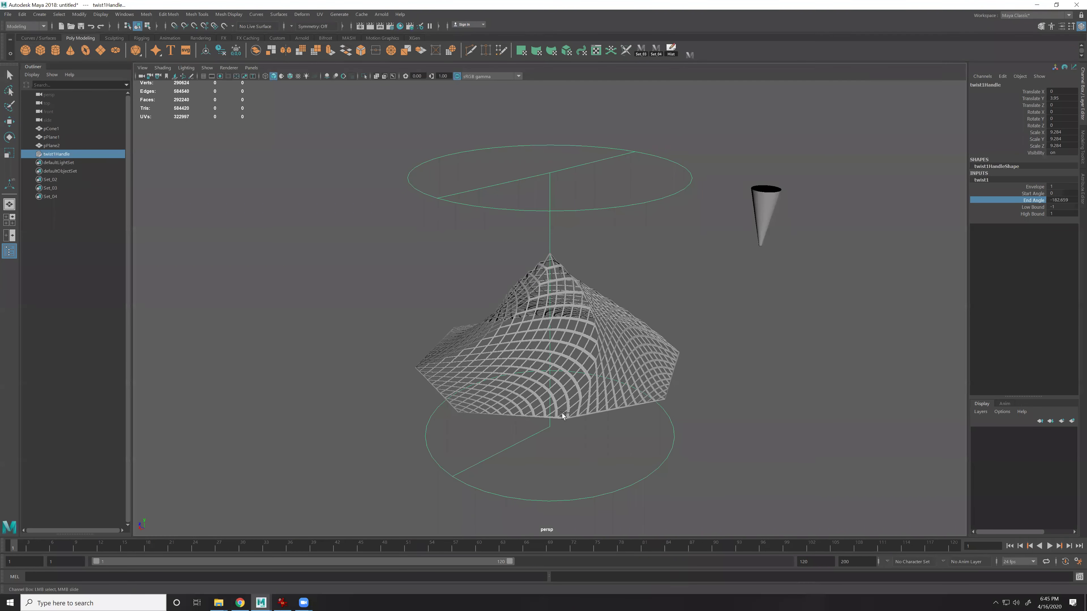
# Check the twisted dome from above and undo the Twist deformer
pyautogui.keyDown('alt'); pyautogui.moveTo(598, 455); pyautogui.dragTo(819, 468); pyautogui.keyUp('alt')
pyautogui.click(819, 468)
pyautogui.keyDown('alt'); pyautogui.moveTo(637, 403); pyautogui.dragTo(708, 392); pyautogui.keyUp('alt')
pyautogui.hotkey('ctrl', 'z')
pyautogui.hotkey('ctrl', 'z')
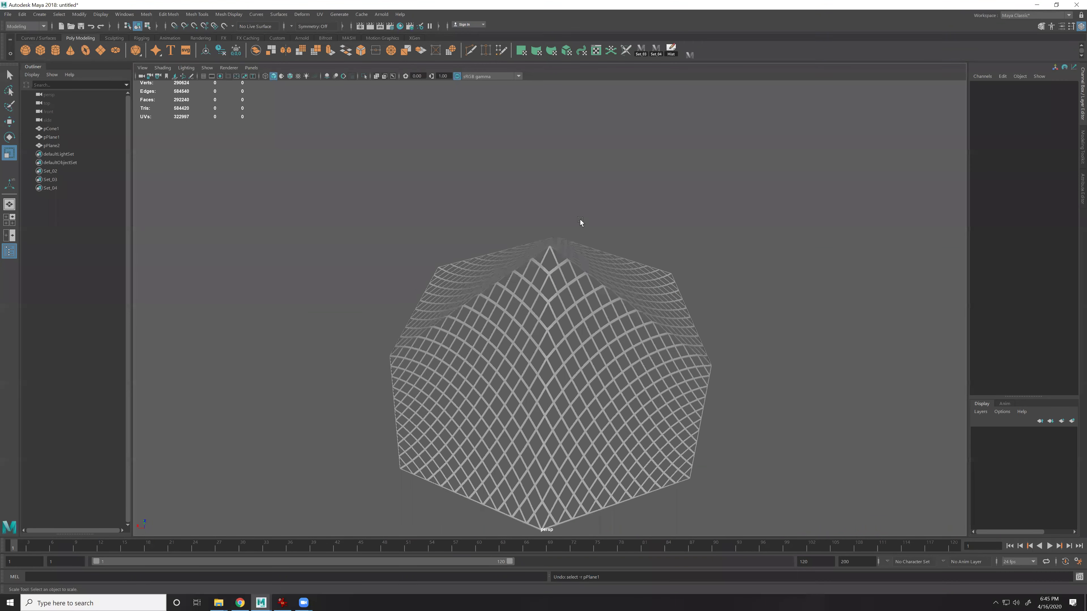
# Select the cone and bring it into close view
pyautogui.keyDown('alt'); pyautogui.moveTo(670, 284); pyautogui.dragTo(646, 297, button='right'); pyautogui.keyUp('alt')
pyautogui.keyDown('alt'); pyautogui.moveTo(646, 298); pyautogui.dragTo(655, 328); pyautogui.keyUp('alt')
pyautogui.keyDown('alt'); pyautogui.moveTo(654, 328); pyautogui.dragTo(645, 291, button='right'); pyautogui.keyUp('alt')
pyautogui.click(625, 243)
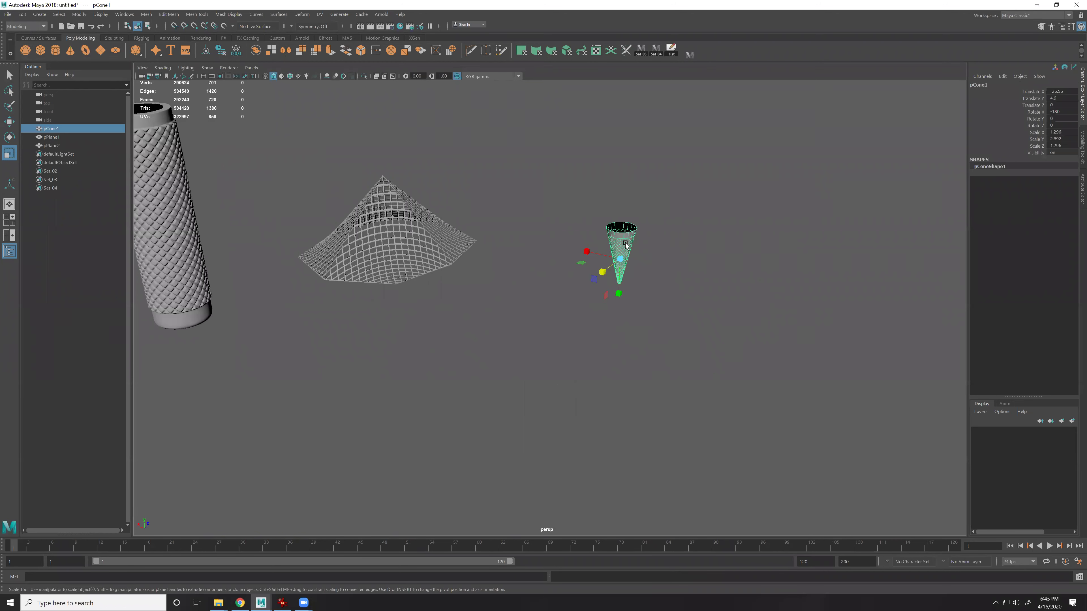
pyautogui.press('f')
pyautogui.keyDown('alt'); pyautogui.moveTo(560, 274); pyautogui.dragTo(580, 223); pyautogui.keyUp('alt')
pyautogui.keyDown('alt'); pyautogui.moveTo(580, 222); pyautogui.dragTo(598, 276, button='middle'); pyautogui.keyUp('alt')
pyautogui.keyDown('alt'); pyautogui.moveTo(598, 276); pyautogui.dragTo(691, 366, button='right'); pyautogui.keyUp('alt')
pyautogui.keyDown('alt'); pyautogui.moveTo(594, 361); pyautogui.dragTo(531, 316, button='right'); pyautogui.keyUp('alt')
# Isolate the cone in the side view in object mode
pyautogui.press('F11')
pyautogui.moveTo(463, 250); pyautogui.dragTo(629, 380)
pyautogui.press('space')
pyautogui.press('space')
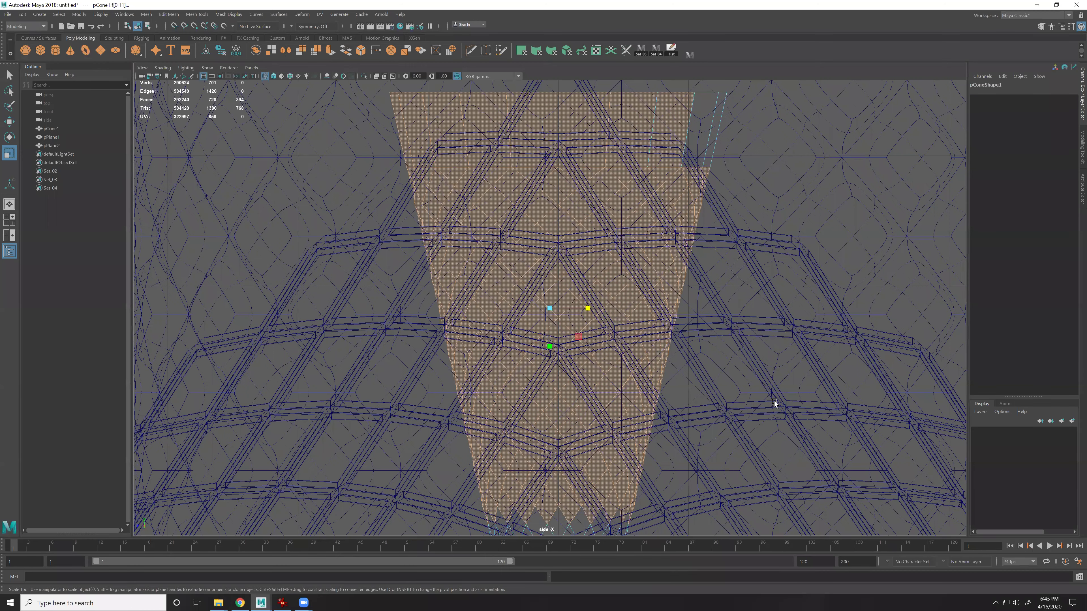
pyautogui.press('F8')
pyautogui.keyDown('alt'); pyautogui.moveTo(549, 178); pyautogui.dragTo(308, 84, button='right'); pyautogui.keyUp('alt')
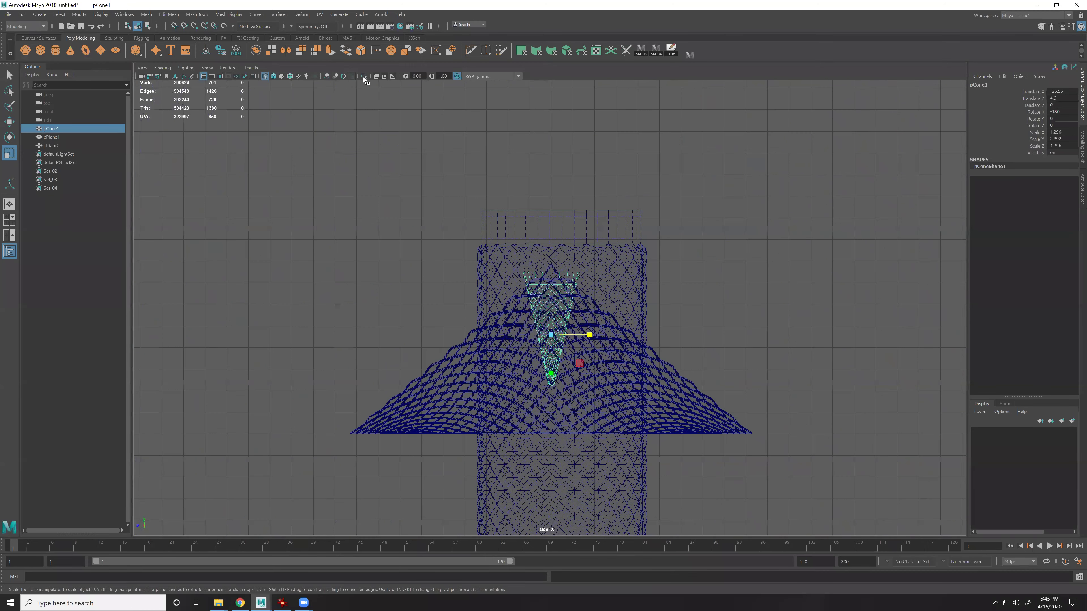
pyautogui.click(363, 76)
# Select all diamond-patterned faces of the cone, leaving out the plain rim band and the tip
pyautogui.press('F11')
pyautogui.moveTo(457, 269); pyautogui.dragTo(650, 394)
pyautogui.scroll(2, 435, 195)
pyautogui.keyDown('ctrl'); pyautogui.moveTo(442, 197); pyautogui.dragTo(645, 273); pyautogui.keyUp('ctrl')
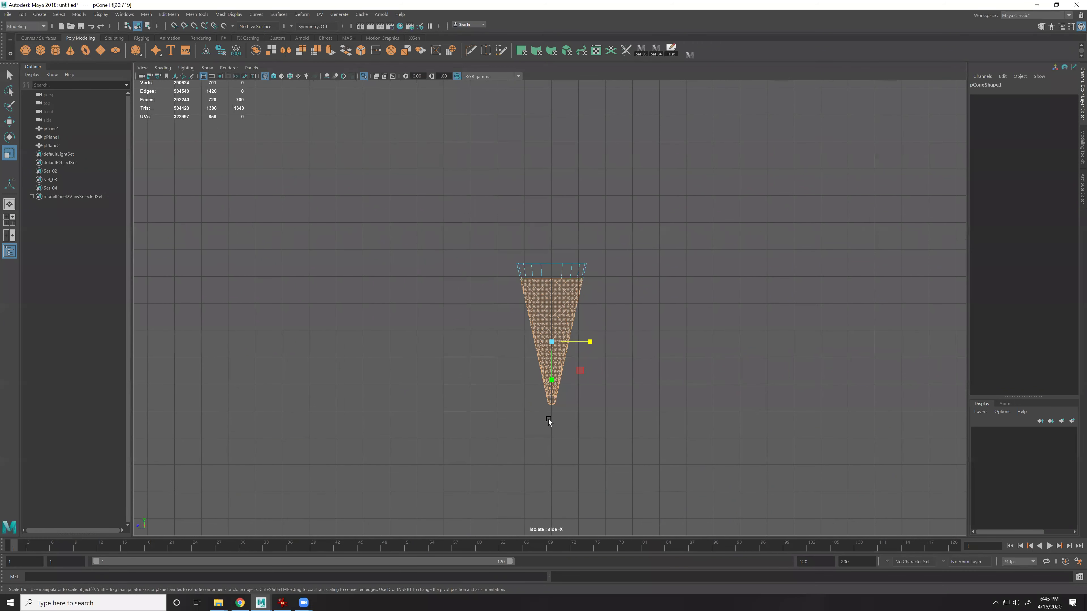
pyautogui.keyDown('ctrl'); pyautogui.moveTo(556, 422); pyautogui.dragTo(557, 422); pyautogui.keyUp('ctrl')
pyautogui.press('f')
pyautogui.scroll(-5, 616, 403)
# Extrude the selected cone faces individually, with Keep Faces Together off and an Offset of 0.04
pyautogui.press('space')
pyautogui.press('space')
pyautogui.keyDown('alt'); pyautogui.moveTo(625, 222); pyautogui.dragTo(634, 200); pyautogui.keyUp('alt')
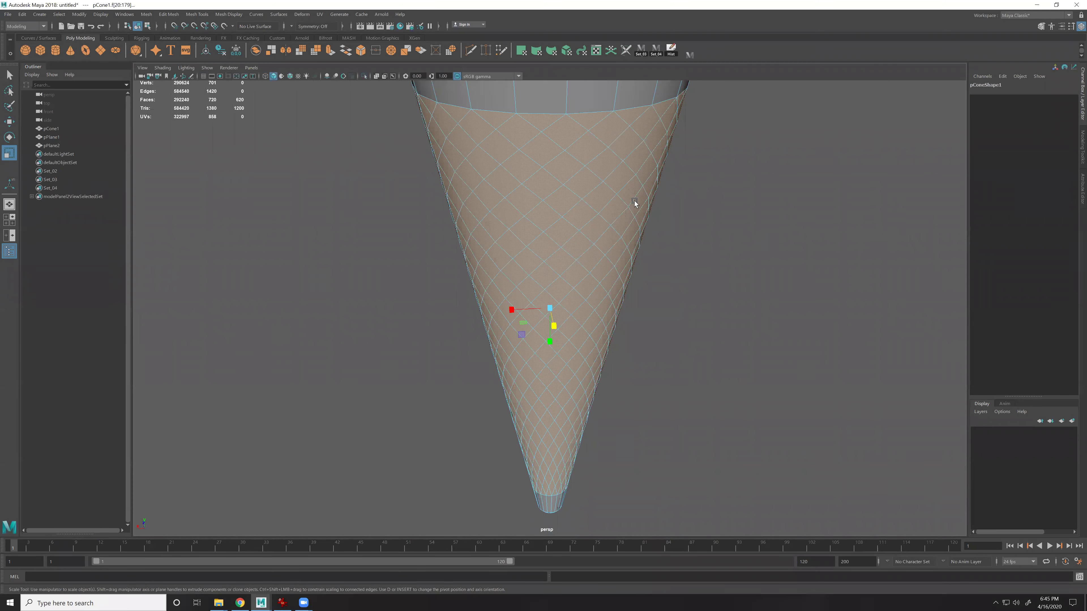
pyautogui.hotkey('ctrl', 'e')
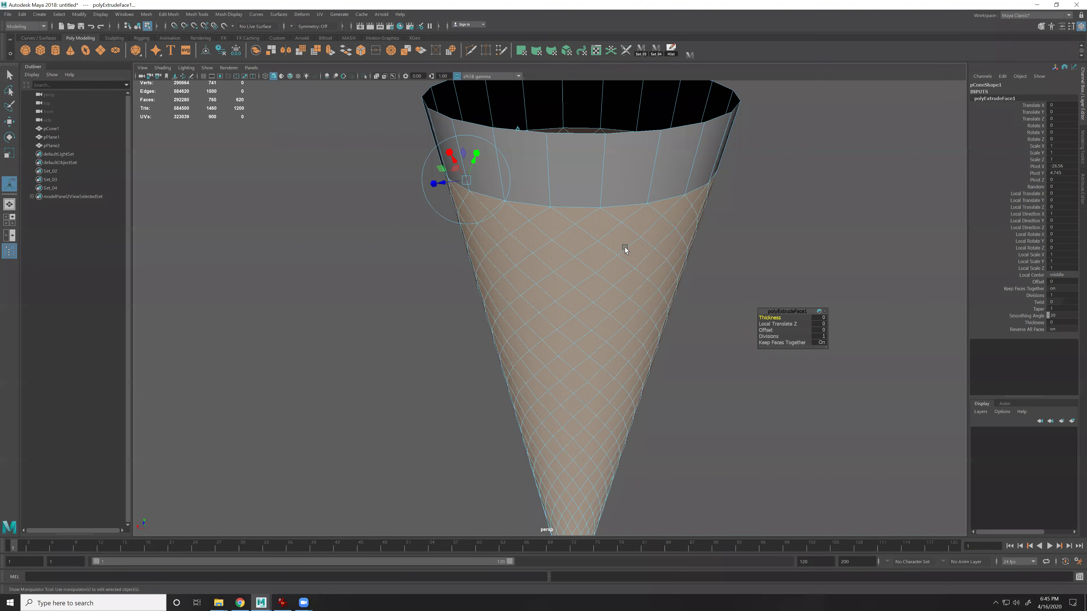
pyautogui.click(773, 342)
pyautogui.moveTo(772, 332); pyautogui.dragTo(739, 331)
pyautogui.keyDown('alt'); pyautogui.moveTo(702, 362); pyautogui.dragTo(633, 318); pyautogui.keyUp('alt')
pyautogui.keyDown('alt'); pyautogui.moveTo(686, 416); pyautogui.dragTo(685, 416, button='right'); pyautogui.keyUp('alt')
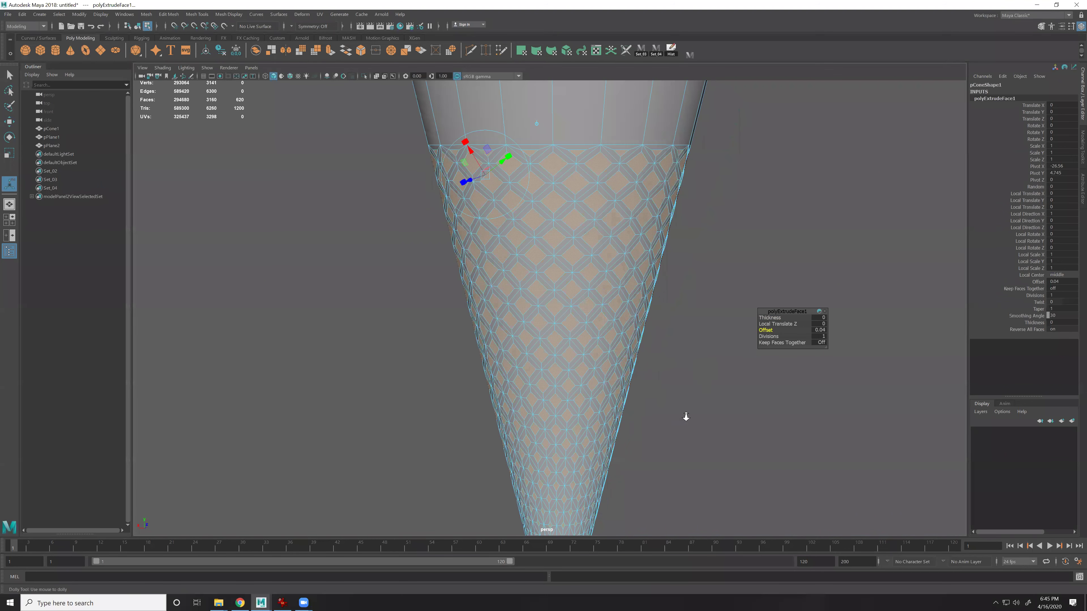
# Set the extrusion's Thickness to 0.04 and return to object mode
pyautogui.scroll(3, 686, 416)
pyautogui.moveTo(667, 304); pyautogui.dragTo(670, 305, button='middle')
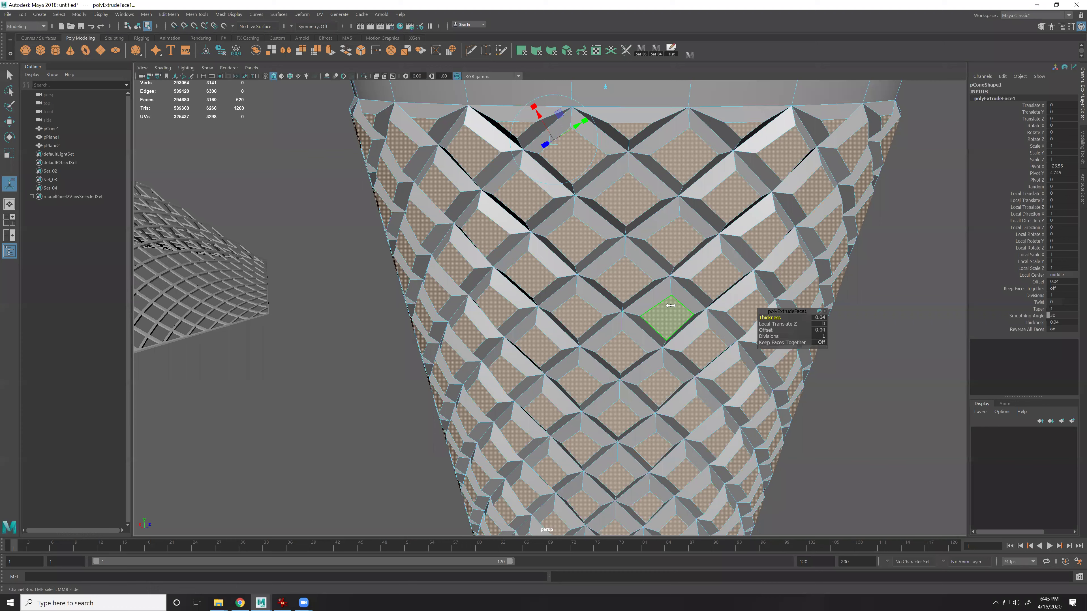
pyautogui.moveTo(670, 306); pyautogui.dragTo(670, 306, button='middle')
pyautogui.moveTo(623, 341); pyautogui.dragTo(676, 300, button='right')
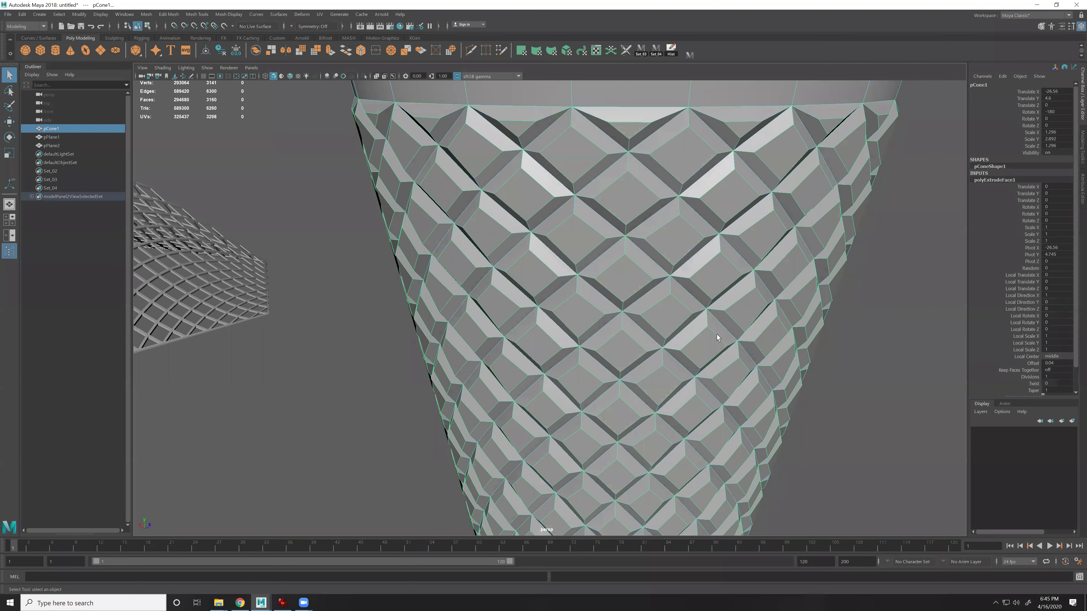
# Preview the cone smoothed, inspect the diamond pattern, and restore the unsmoothed display
pyautogui.press('3')
pyautogui.click(885, 439)
pyautogui.keyDown('alt'); pyautogui.moveTo(884, 438); pyautogui.dragTo(685, 267, button='right'); pyautogui.keyUp('alt')
pyautogui.keyDown('alt'); pyautogui.moveTo(685, 267); pyautogui.dragTo(589, 357); pyautogui.keyUp('alt')
pyautogui.click(589, 357)
pyautogui.press('f')
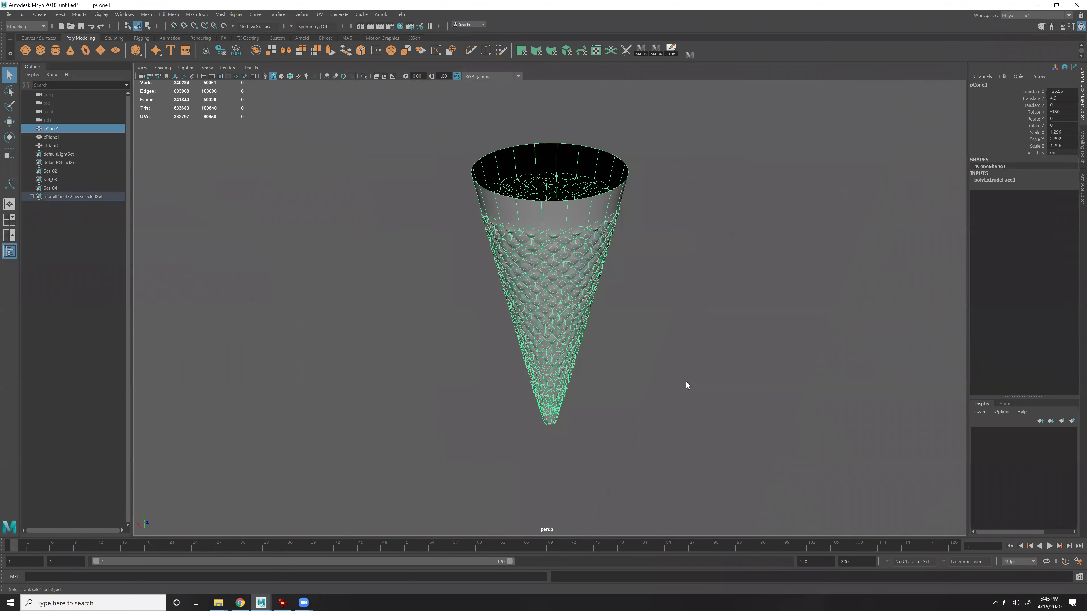
pyautogui.click(686, 383)
pyautogui.keyDown('alt'); pyautogui.moveTo(686, 384); pyautogui.dragTo(584, 286); pyautogui.keyUp('alt')
pyautogui.click(586, 392)
pyautogui.press('1')
# In a shaded side view, delete the band of distorted extruded faces just above the cone's tip
pyautogui.keyDown('alt'); pyautogui.moveTo(600, 263); pyautogui.dragTo(600, 243, button='middle'); pyautogui.keyUp('alt')
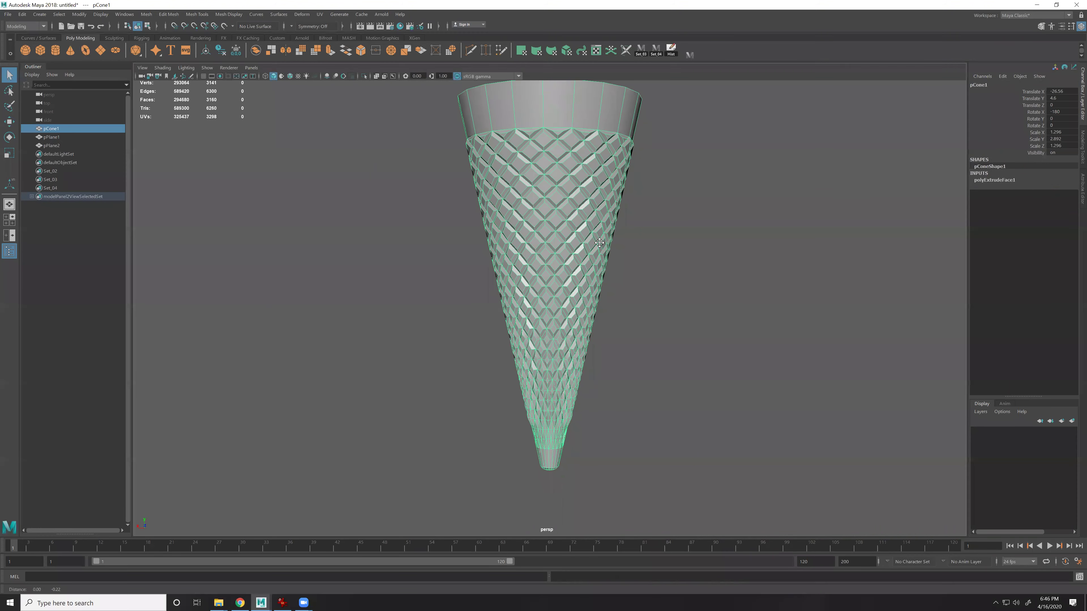
pyautogui.keyDown('alt'); pyautogui.moveTo(639, 286); pyautogui.dragTo(650, 158, button='middle'); pyautogui.keyUp('alt')
pyautogui.keyDown('alt'); pyautogui.moveTo(651, 158); pyautogui.dragTo(633, 265, button='right'); pyautogui.keyUp('alt')
pyautogui.press('space')
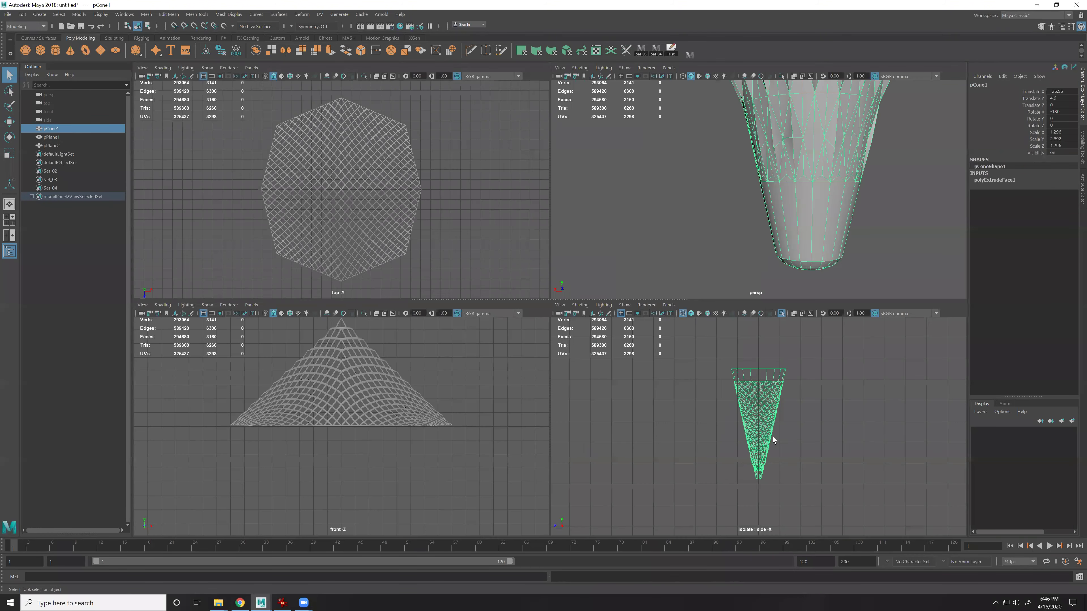
pyautogui.press('space')
pyautogui.keyDown('alt'); pyautogui.moveTo(649, 396); pyautogui.dragTo(727, 472, button='right'); pyautogui.keyUp('alt')
pyautogui.keyDown('alt'); pyautogui.moveTo(540, 274); pyautogui.dragTo(536, 210, button='middle'); pyautogui.keyUp('alt')
pyautogui.keyDown('alt'); pyautogui.moveTo(536, 210); pyautogui.dragTo(904, 539, button='right'); pyautogui.keyUp('alt')
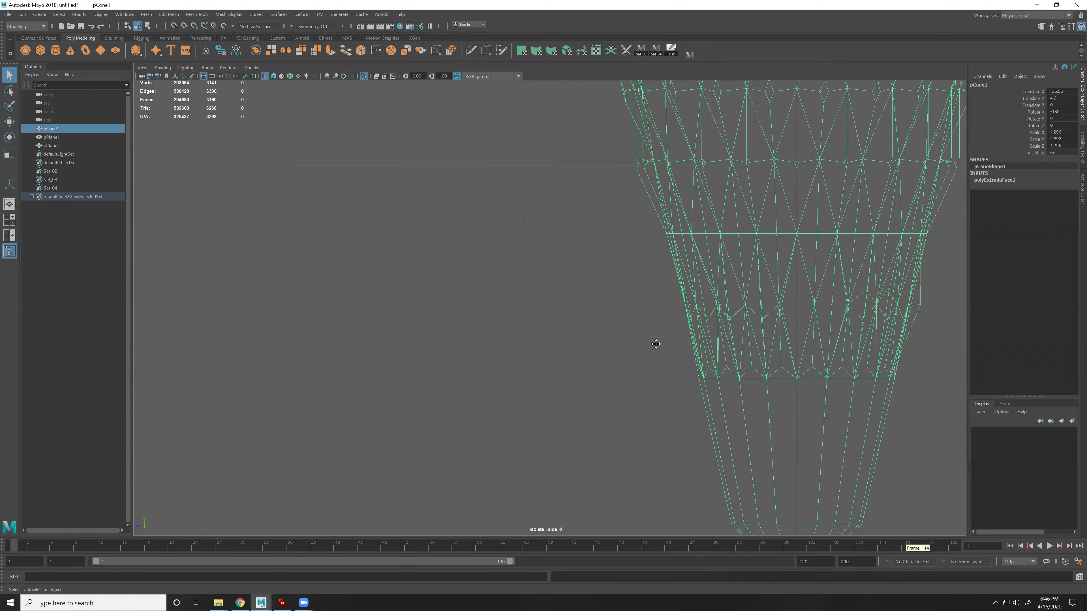
pyautogui.keyDown('alt'); pyautogui.moveTo(661, 376); pyautogui.dragTo(513, 355, button='middle'); pyautogui.keyUp('alt')
pyautogui.keyDown('alt'); pyautogui.moveTo(513, 355); pyautogui.dragTo(661, 351, button='right'); pyautogui.keyUp('alt')
pyautogui.press('5')
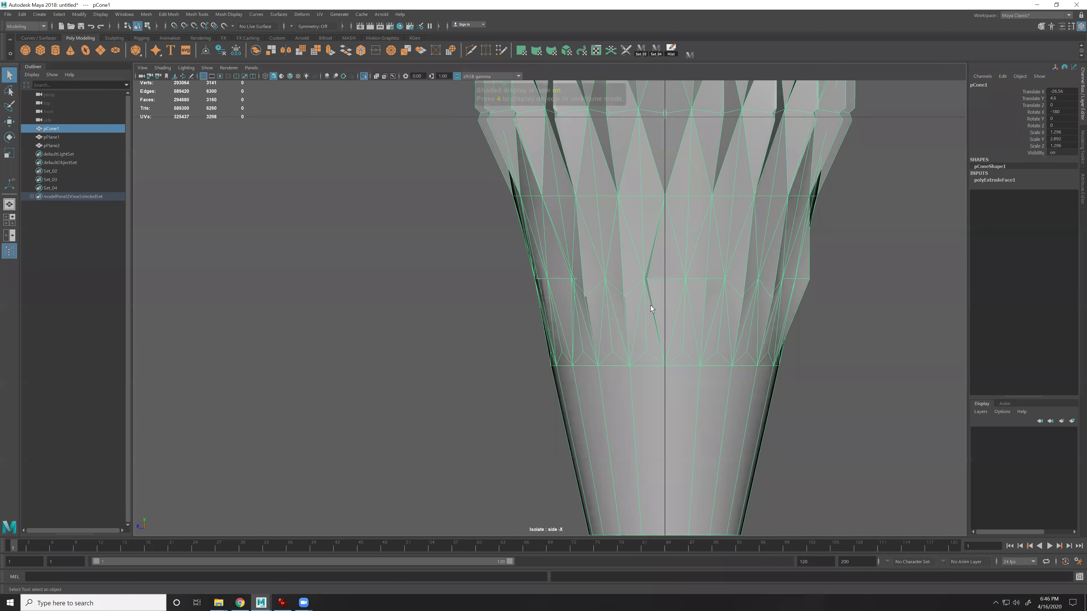
pyautogui.click(485, 262)
pyautogui.moveTo(452, 226)
pyautogui.mouseDown()
pyautogui.moveTo(963, 439)
pyautogui.moveTo(885, 467)
pyautogui.moveTo(862, 349)
pyautogui.mouseUp()
pyautogui.press('Delete')
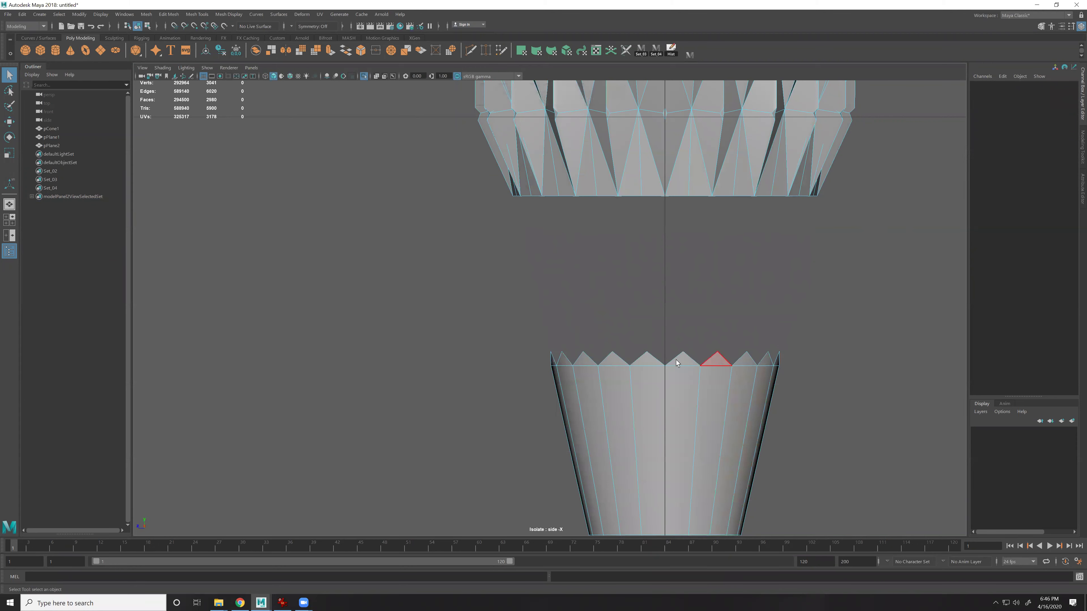
# Delete the triangular faces left on the tip's rim and try to bridge the two open borders
pyautogui.moveTo(522, 318); pyautogui.dragTo(835, 361)
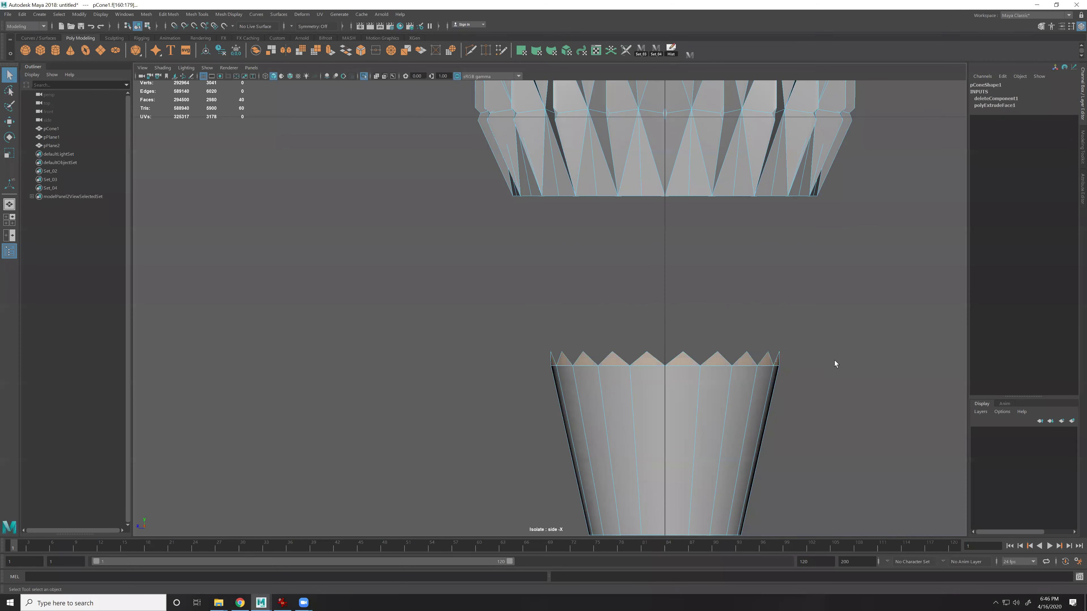
pyautogui.press('Delete')
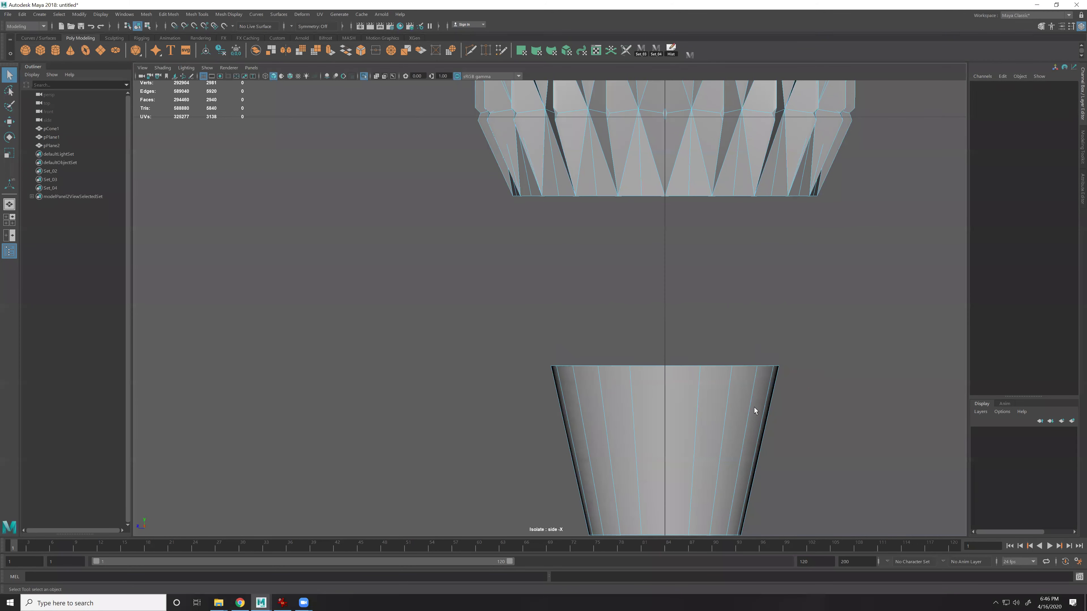
pyautogui.doubleClick(720, 366)
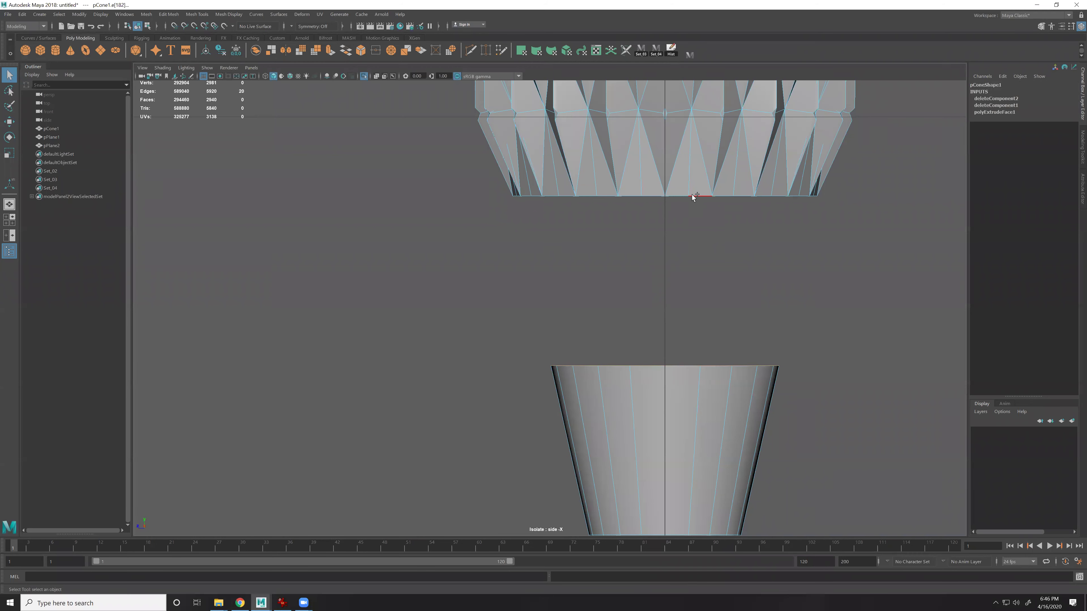
pyautogui.keyDown('shift'); pyautogui.moveTo(710, 211); pyautogui.dragTo(693, 311, button='right'); pyautogui.keyUp('shift')
pyautogui.press('space')
pyautogui.press('space')
pyautogui.keyDown('alt'); pyautogui.moveTo(724, 322); pyautogui.dragTo(674, 313); pyautogui.keyUp('alt')
pyautogui.keyDown('alt'); pyautogui.moveTo(713, 385); pyautogui.dragTo(689, 423, button='right'); pyautogui.keyUp('alt')
pyautogui.keyDown('alt'); pyautogui.moveTo(662, 434); pyautogui.dragTo(641, 428); pyautogui.keyUp('alt')
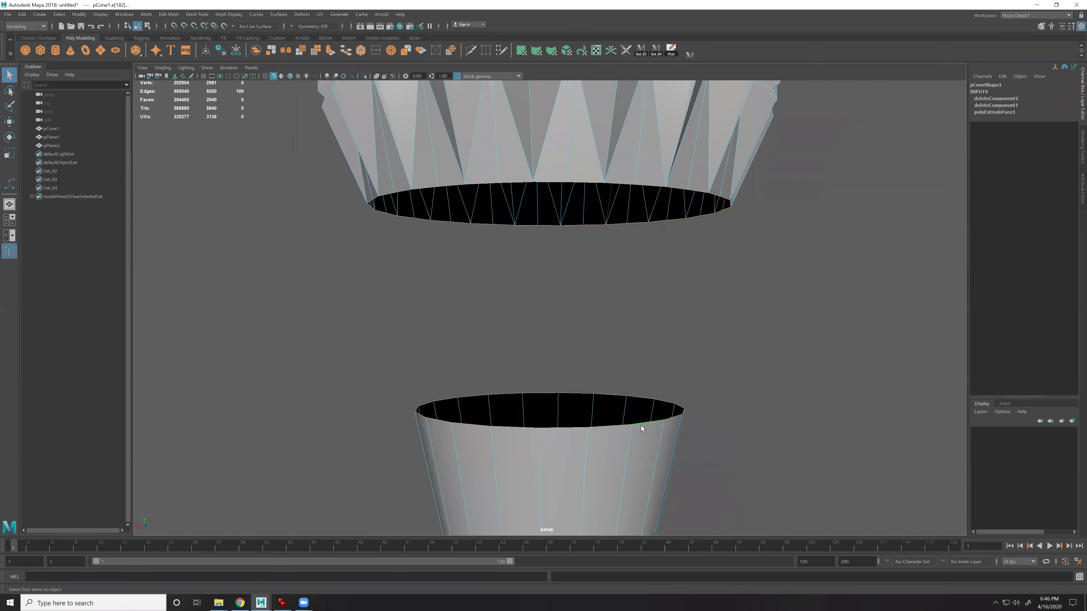
# Undo the border selections and the deletion of the triangular rim faces on the tip
pyautogui.doubleClick(561, 180)
pyautogui.hotkey('ctrl', 'z')
pyautogui.hotkey('ctrl', 'z')
pyautogui.hotkey('ctrl', 'z')
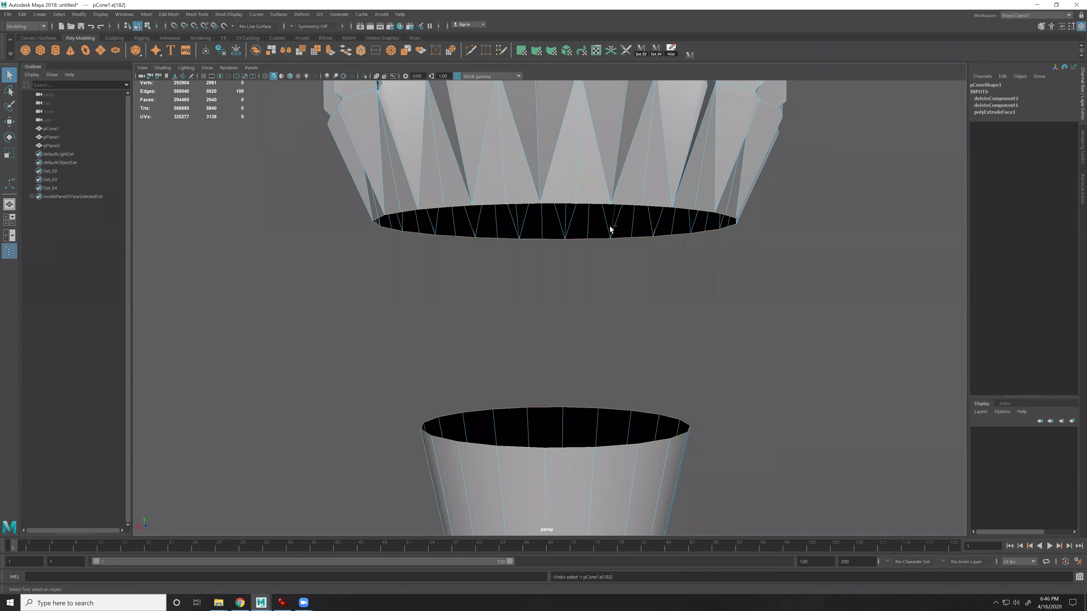
pyautogui.hotkey('ctrl', 'z')
pyautogui.hotkey('ctrl', 'z')
pyautogui.hotkey('ctrl', 'z')
pyautogui.hotkey('ctrl', 'z')
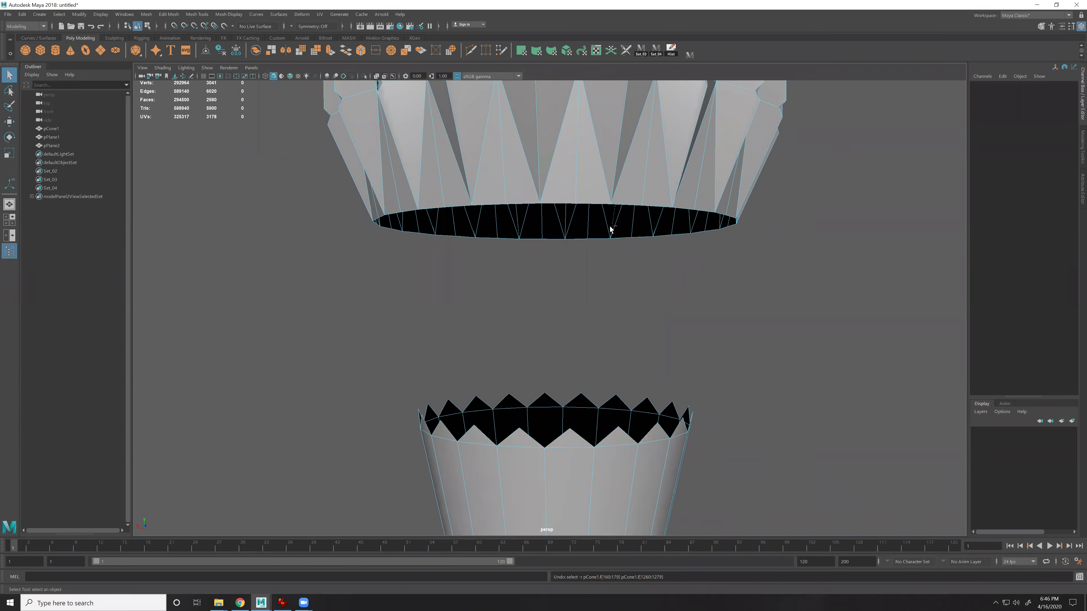
# Try to bridge the tip's zigzag border loop to the upper section's border loop, and undo the bridge
pyautogui.doubleClick(563, 441)
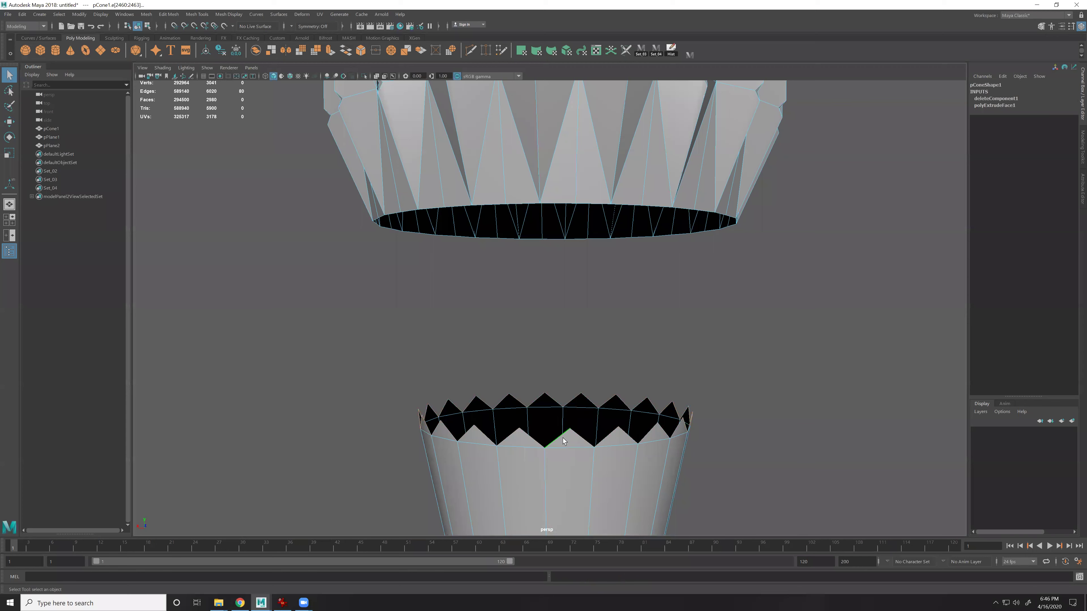
pyautogui.keyDown('shift'); pyautogui.doubleClick(554, 211); pyautogui.keyUp('shift')
pyautogui.keyDown('shift'); pyautogui.moveTo(615, 241); pyautogui.dragTo(612, 342, button='right'); pyautogui.keyUp('shift')
pyautogui.hotkey('ctrl', 'z')
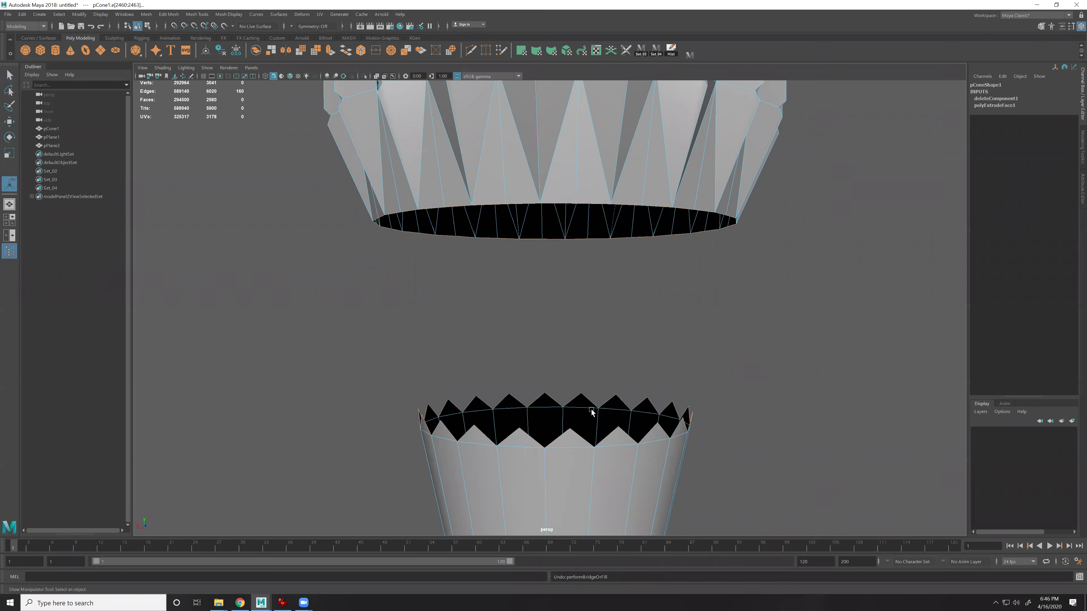
pyautogui.click(576, 439)
pyautogui.hotkey('ctrl', 'z')
pyautogui.keyDown('shift'); pyautogui.moveTo(597, 286); pyautogui.dragTo(592, 387, button='right'); pyautogui.keyUp('shift')
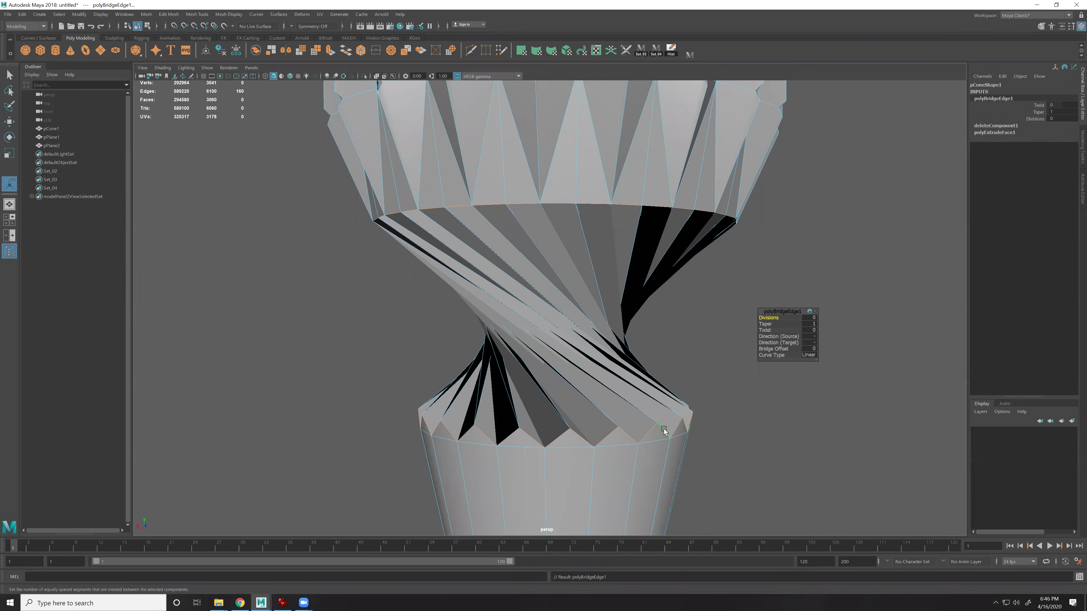
pyautogui.hotkey('ctrl', 'z')
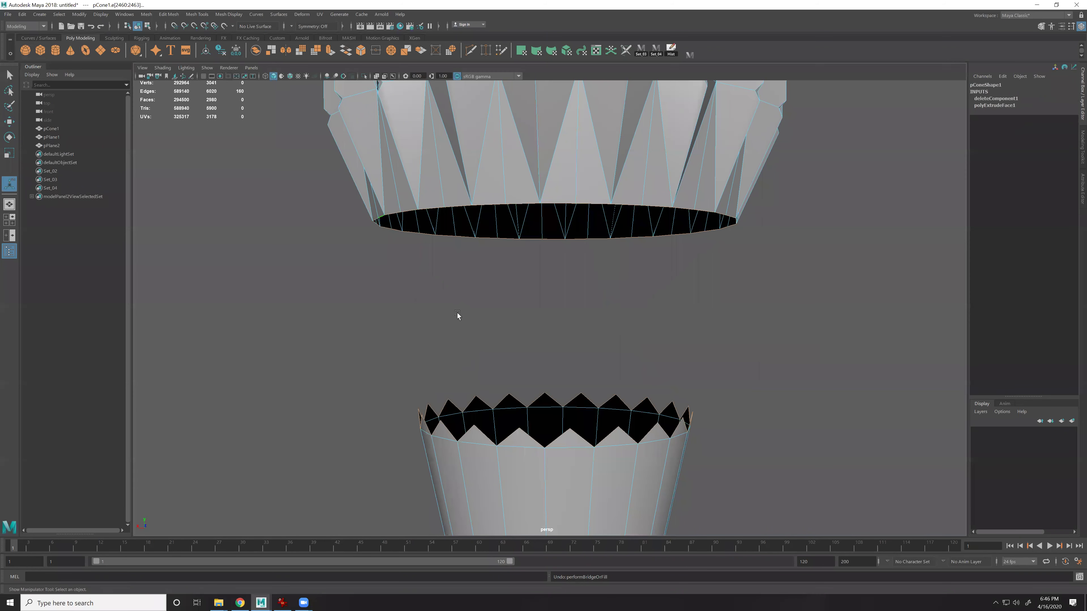
# Bridge one zigzag edge of the tip's rim to the corresponding border edge of the upper section
pyautogui.click(574, 200)
pyautogui.keyDown('shift'); pyautogui.click(563, 207); pyautogui.keyUp('shift')
pyautogui.keyDown('shift'); pyautogui.moveTo(585, 266); pyautogui.dragTo(586, 366, button='right'); pyautogui.keyUp('shift')
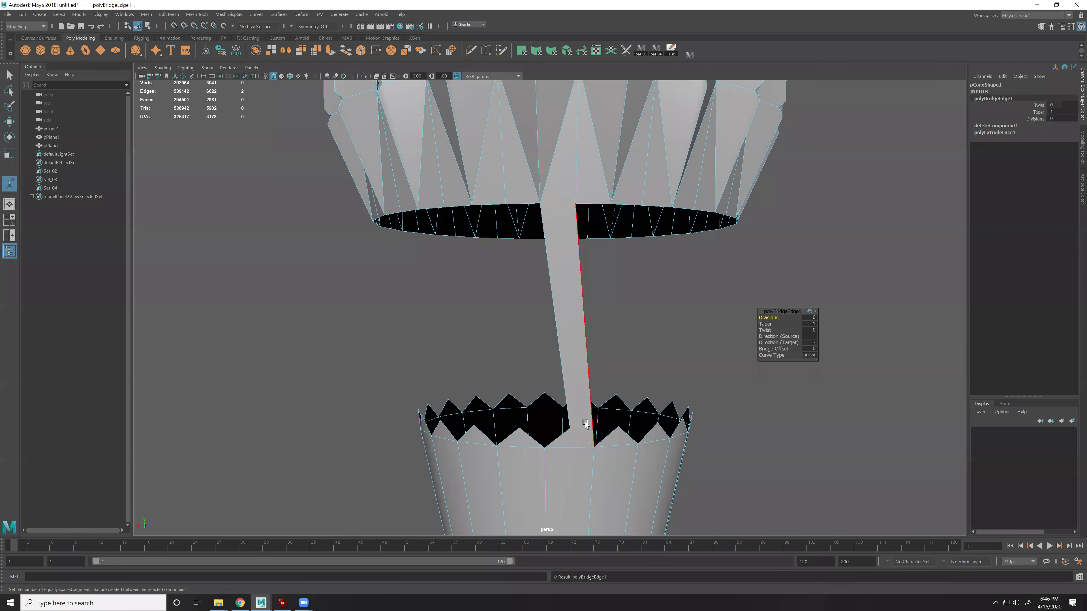
# Try to bridge a further pair of edges beside the first strip, and undo the attempt
pyautogui.doubleClick(585, 380)
pyautogui.keyDown('shift'); pyautogui.moveTo(588, 285); pyautogui.dragTo(592, 385, button='right'); pyautogui.keyUp('shift')
pyautogui.hotkey('ctrl', 'z')
pyautogui.hotkey('ctrl', 'z')
pyautogui.keyDown('alt'); pyautogui.moveTo(601, 440); pyautogui.dragTo(632, 395, button='right'); pyautogui.keyUp('alt')
pyautogui.keyDown('alt'); pyautogui.moveTo(633, 395); pyautogui.dragTo(627, 297, button='middle'); pyautogui.keyUp('alt')
pyautogui.keyDown('alt'); pyautogui.moveTo(627, 297); pyautogui.dragTo(606, 357, button='right'); pyautogui.keyUp('alt')
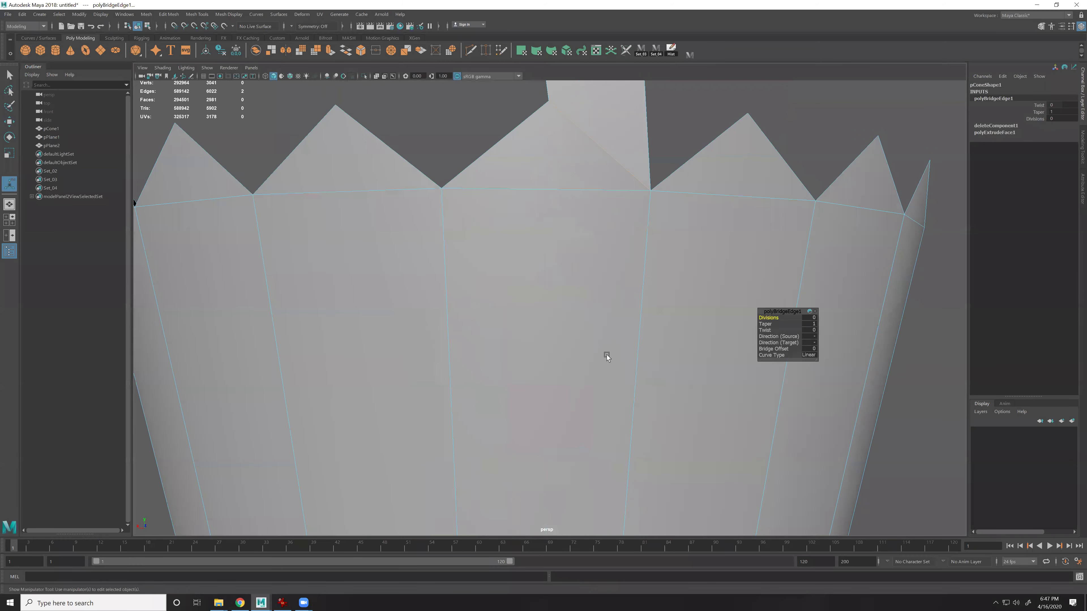
# Undo the single bridged strip and try to bridge the tip's full zigzag border loop to the upper section's border loop
pyautogui.hotkey('ctrl', 'z')
pyautogui.keyDown('alt'); pyautogui.moveTo(627, 396); pyautogui.dragTo(595, 331, button='right'); pyautogui.keyUp('alt')
pyautogui.keyDown('alt'); pyautogui.moveTo(595, 331); pyautogui.dragTo(609, 441, button='middle'); pyautogui.keyUp('alt')
pyautogui.keyDown('alt'); pyautogui.moveTo(609, 441); pyautogui.dragTo(592, 359, button='right'); pyautogui.keyUp('alt')
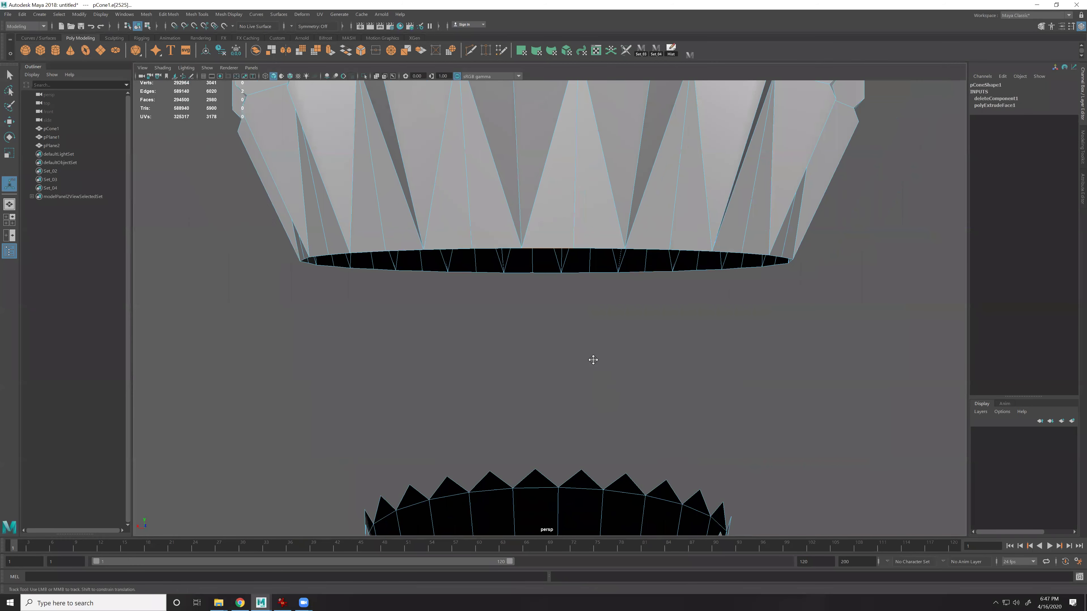
pyautogui.keyDown('alt'); pyautogui.moveTo(592, 360); pyautogui.dragTo(577, 266, button='middle'); pyautogui.keyUp('alt')
pyautogui.doubleClick(566, 431)
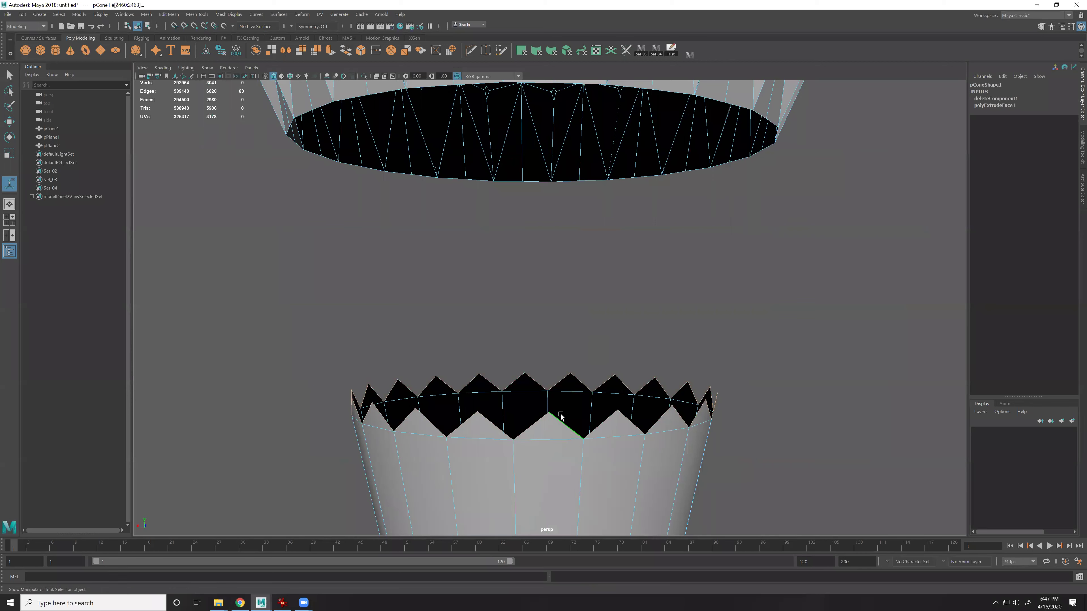
pyautogui.keyDown('shift'); pyautogui.doubleClick(665, 95); pyautogui.keyUp('shift')
pyautogui.keyDown('shift'); pyautogui.moveTo(645, 247); pyautogui.dragTo(645, 354, button='right'); pyautogui.keyUp('shift')
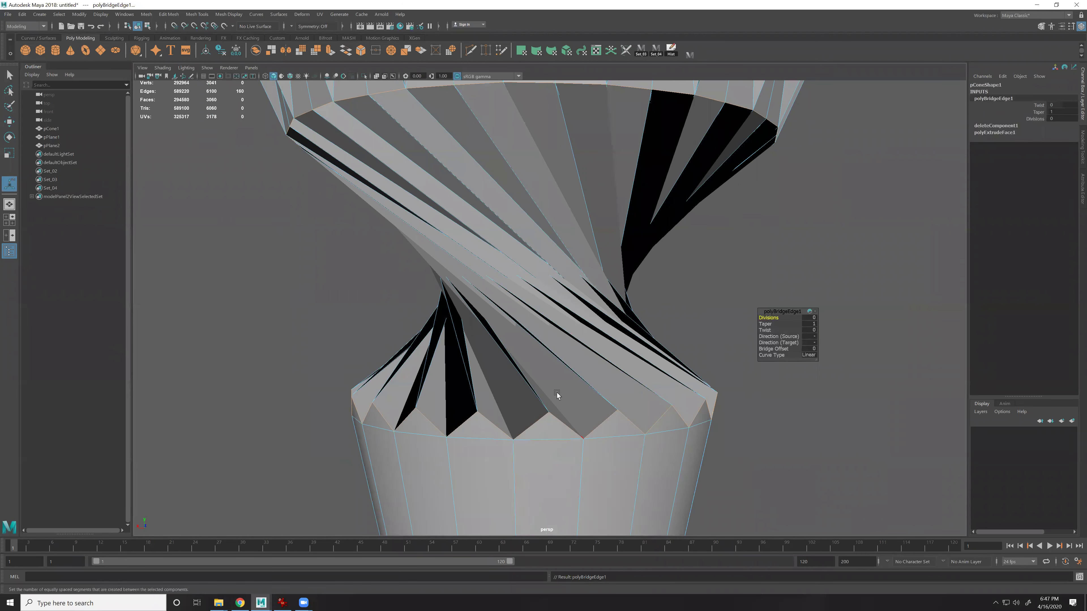
# Inspect the twisted faces between the tip and the upper section, and undo the bridge
pyautogui.press('q')
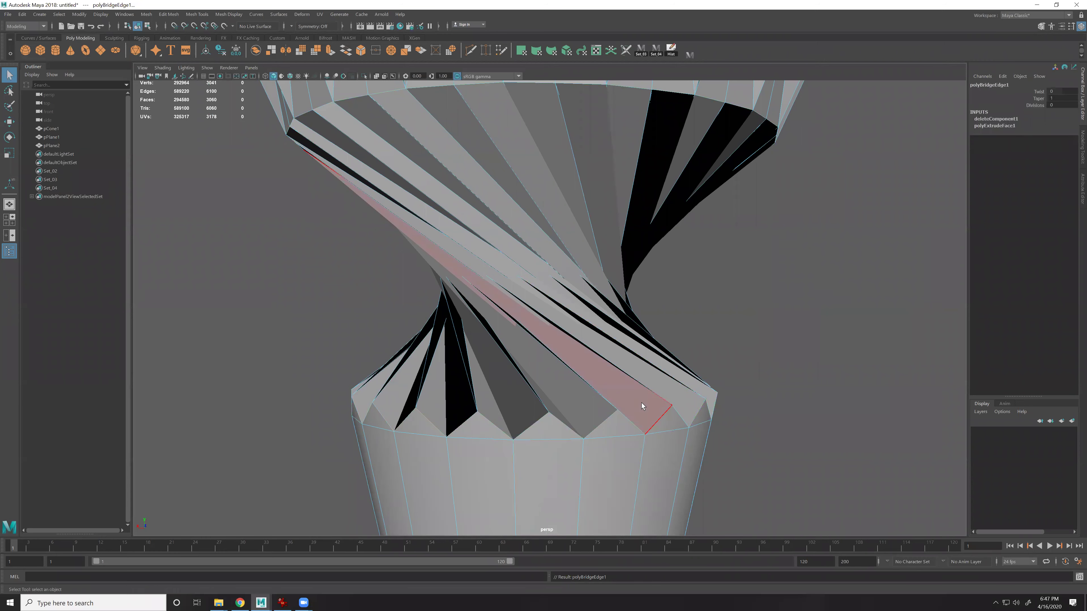
pyautogui.click(647, 408)
pyautogui.keyDown('alt'); pyautogui.moveTo(512, 326); pyautogui.dragTo(501, 155); pyautogui.keyUp('alt')
pyautogui.keyDown('alt'); pyautogui.moveTo(577, 274); pyautogui.dragTo(467, 325); pyautogui.keyUp('alt')
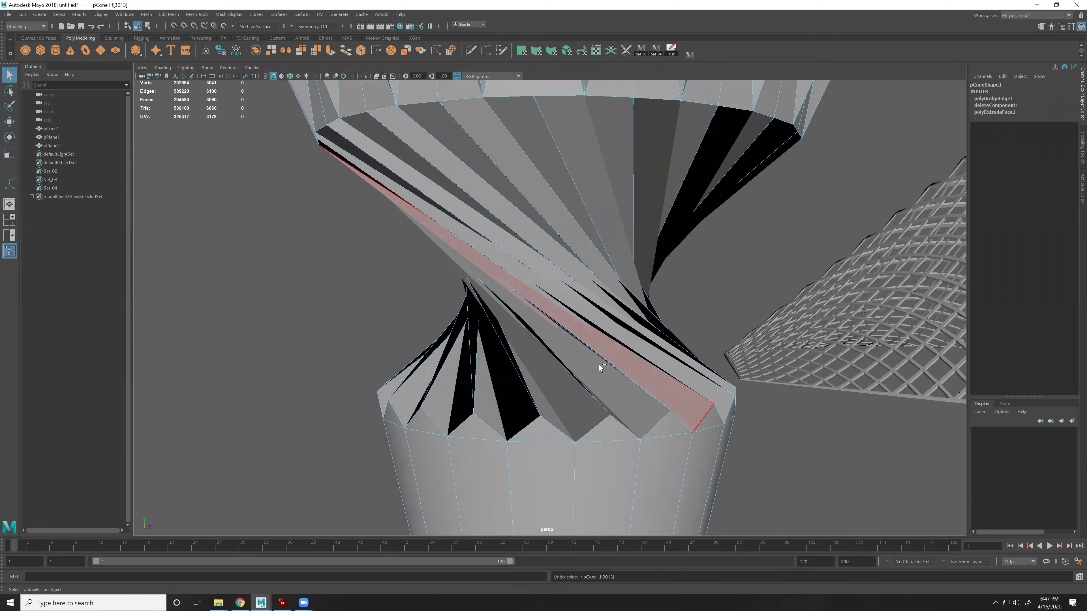
pyautogui.hotkey('ctrl', 'z')
# Extrude the tip's zigzag border loop upward and scale the new border flat into a level rim
pyautogui.doubleClick(593, 435)
pyautogui.press('w')
pyautogui.keyDown('shift'); pyautogui.moveTo(581, 374); pyautogui.dragTo(578, 397, button='right'); pyautogui.keyUp('shift')
pyautogui.press('r')
pyautogui.press('w')
pyautogui.moveTo(558, 365); pyautogui.dragTo(558, 344)
pyautogui.press('r')
pyautogui.moveTo(557, 414); pyautogui.dragTo(557, 379)
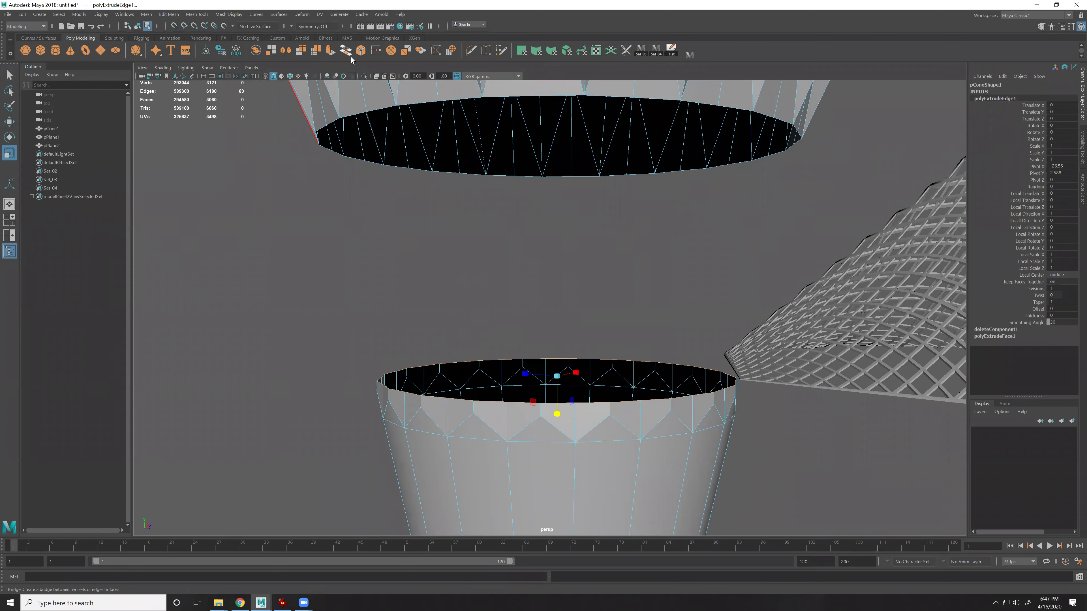
# Try to circularize the tip's extruded rim loop, and undo it
pyautogui.click(450, 54)
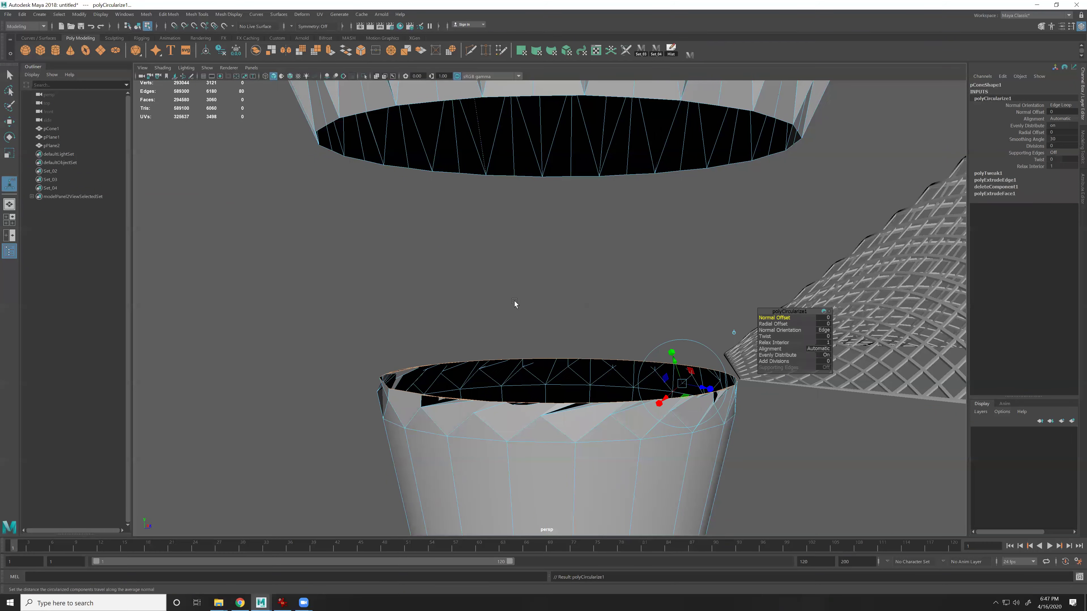
pyautogui.scroll(3, 556, 356)
pyautogui.scroll(2, 570, 364)
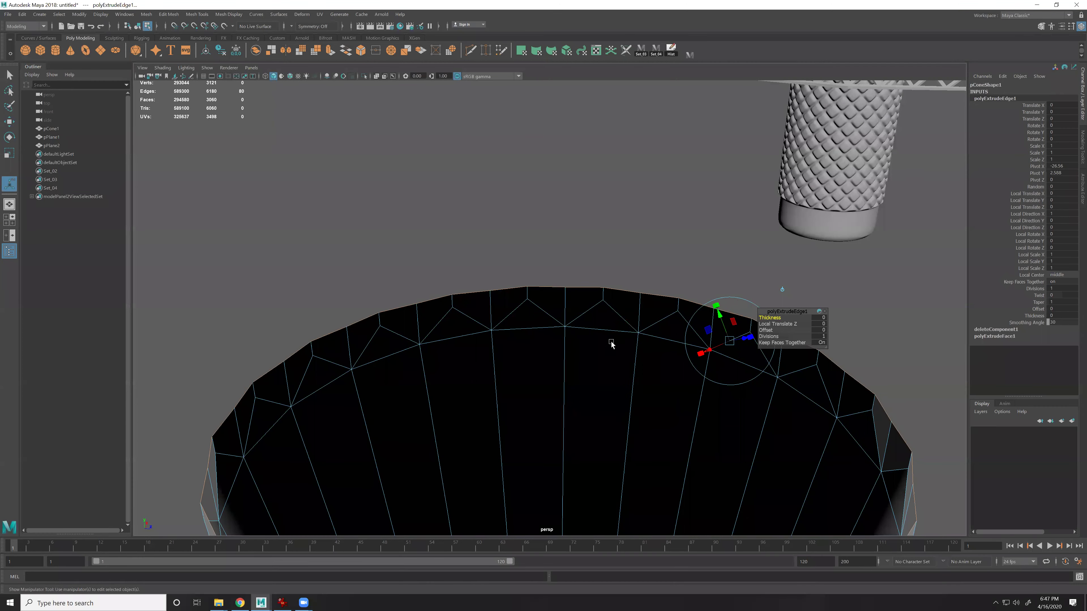
pyautogui.press('w')
# Check the rim loop's flatness with vertical scaling in the side view, try to circularize it again, and undo the circularize
pyautogui.scroll(-4, 589, 362)
pyautogui.click(527, 304)
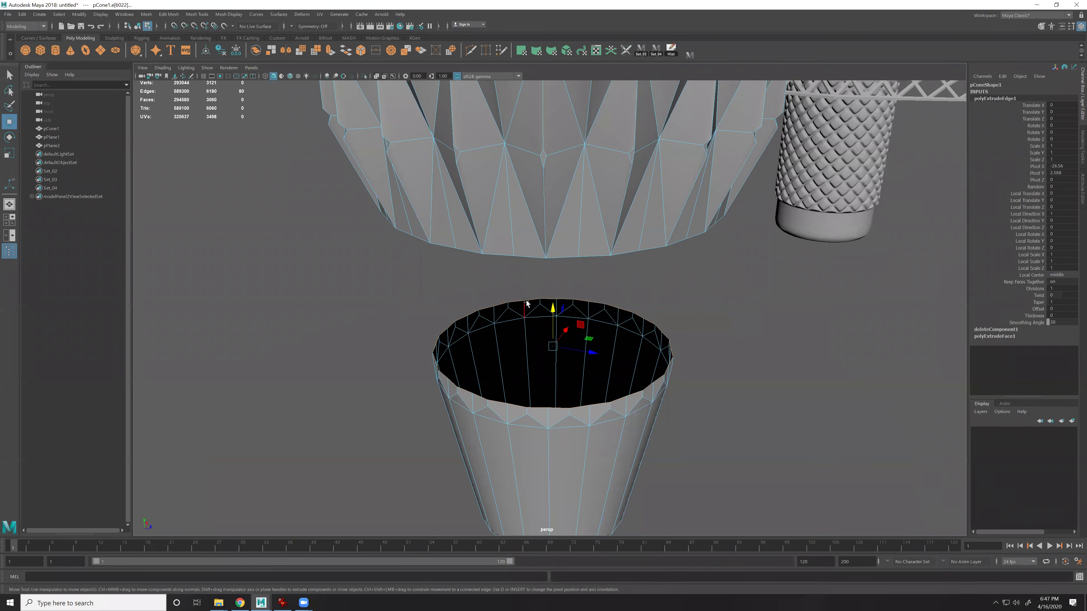
pyautogui.press('f')
pyautogui.scroll(-5, 571, 343)
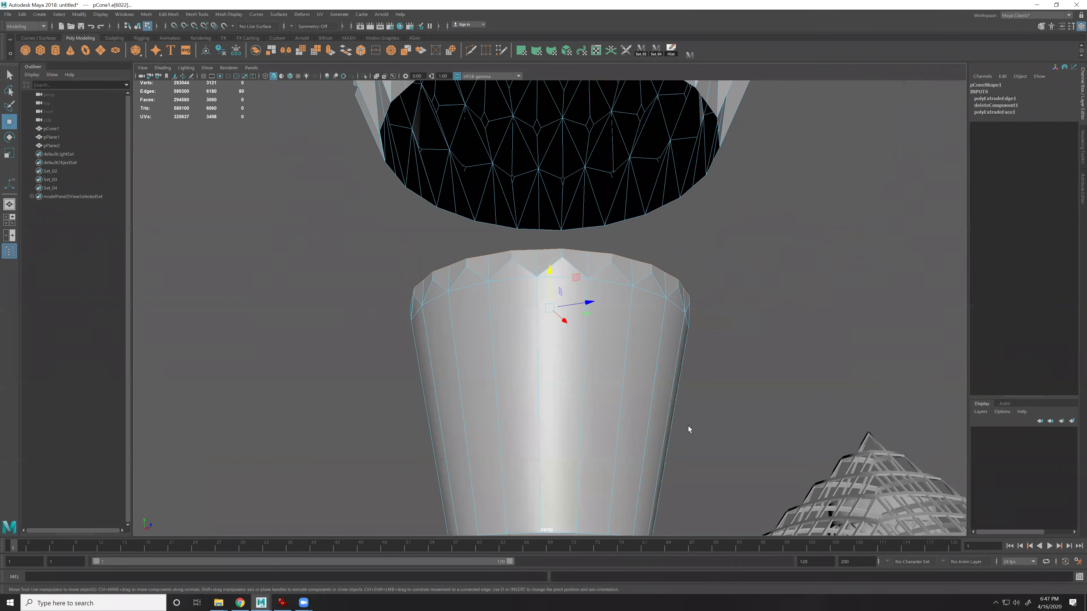
pyautogui.keyDown('alt'); pyautogui.moveTo(685, 427); pyautogui.dragTo(734, 461); pyautogui.keyUp('alt')
pyautogui.press('space')
pyautogui.press('space')
pyautogui.press('r')
pyautogui.moveTo(552, 308); pyautogui.dragTo(556, 306)
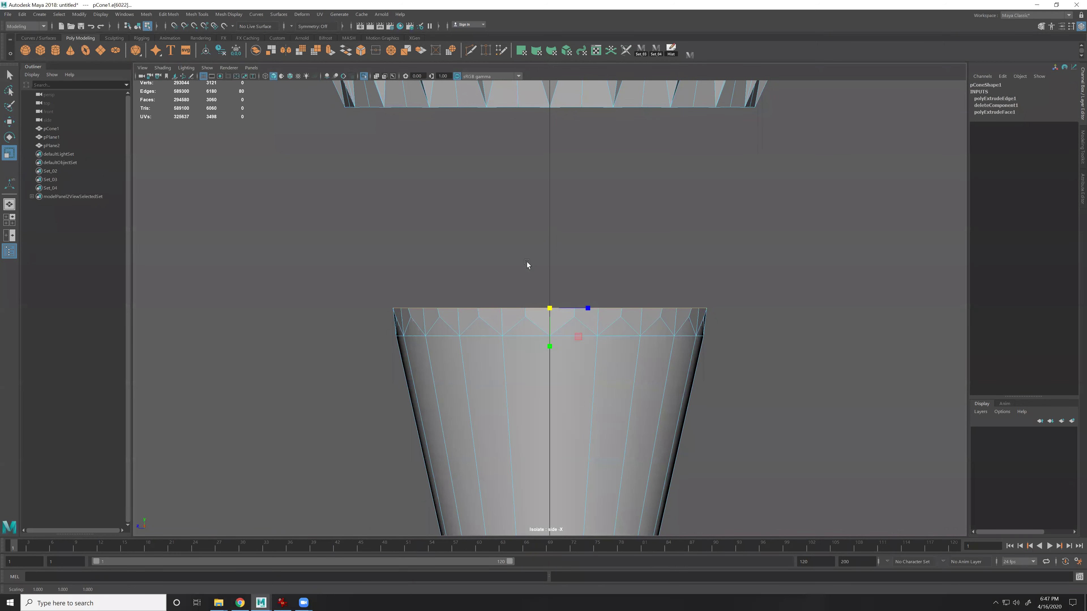
pyautogui.click(451, 50)
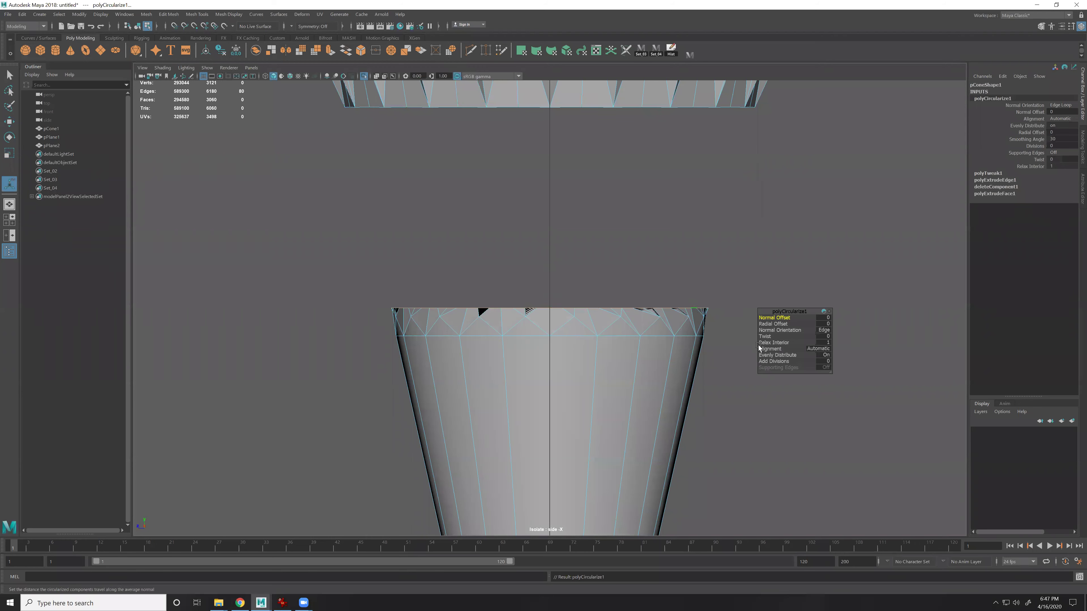
pyautogui.hotkey('ctrl', 'z')
# Examine the tip's rim in smooth mesh preview from the side, and return to the unsmoothed perspective display
pyautogui.press('w')
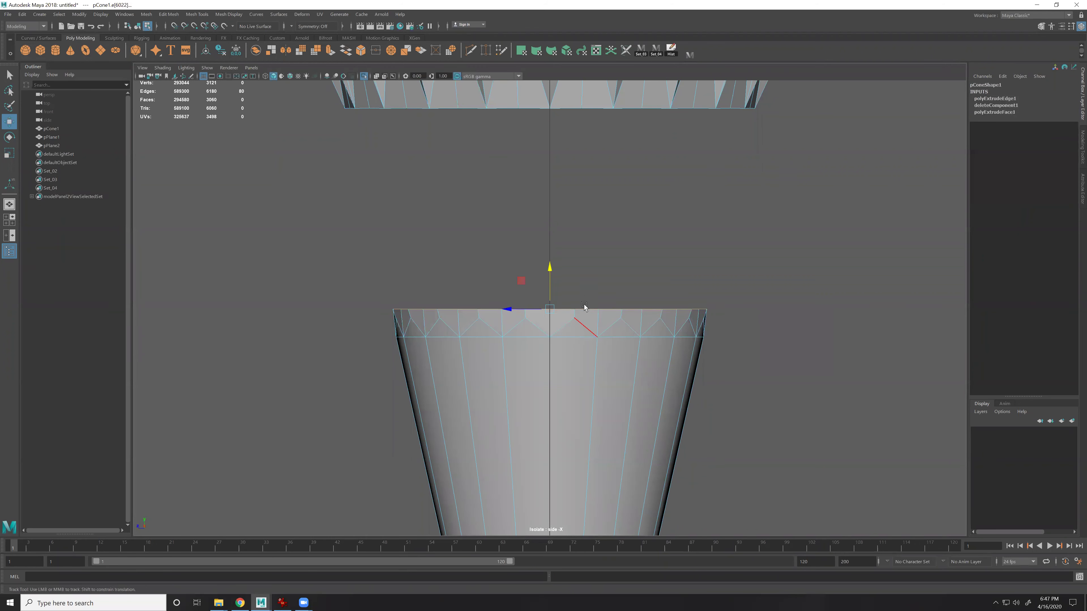
pyautogui.press('3')
pyautogui.keyDown('alt'); pyautogui.moveTo(566, 326); pyautogui.dragTo(616, 286, button='middle'); pyautogui.keyUp('alt')
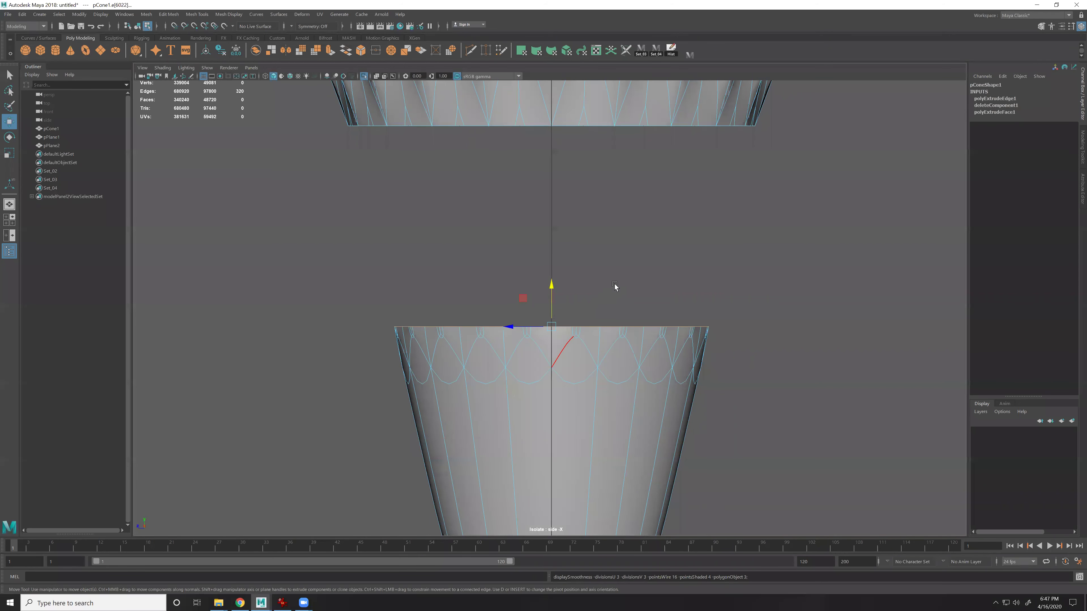
pyautogui.keyDown('alt'); pyautogui.moveTo(551, 364); pyautogui.dragTo(578, 394, button='right'); pyautogui.keyUp('alt')
pyautogui.scroll(2, 577, 394)
pyautogui.press('space')
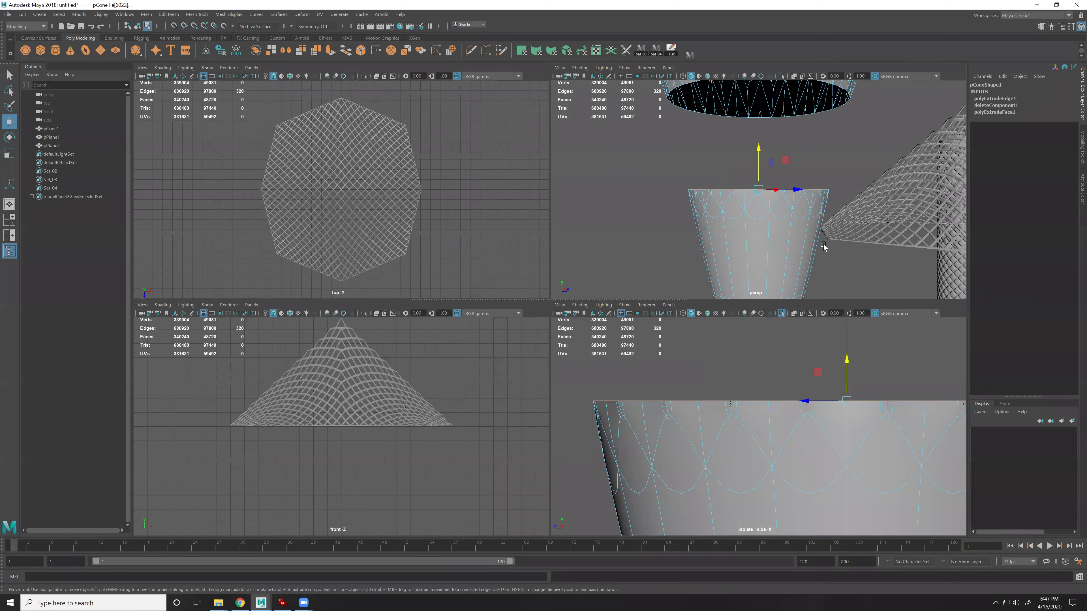
pyautogui.press('space')
pyautogui.press('1')
# Compare the smoothed and unsmoothed display of the tip's extruded rim, checking where the triangle points meet the border
pyautogui.keyDown('alt'); pyautogui.moveTo(573, 336); pyautogui.dragTo(581, 347); pyautogui.keyUp('alt')
pyautogui.keyDown('alt'); pyautogui.moveTo(664, 379); pyautogui.dragTo(667, 373); pyautogui.keyUp('alt')
pyautogui.press('3')
pyautogui.press('1')
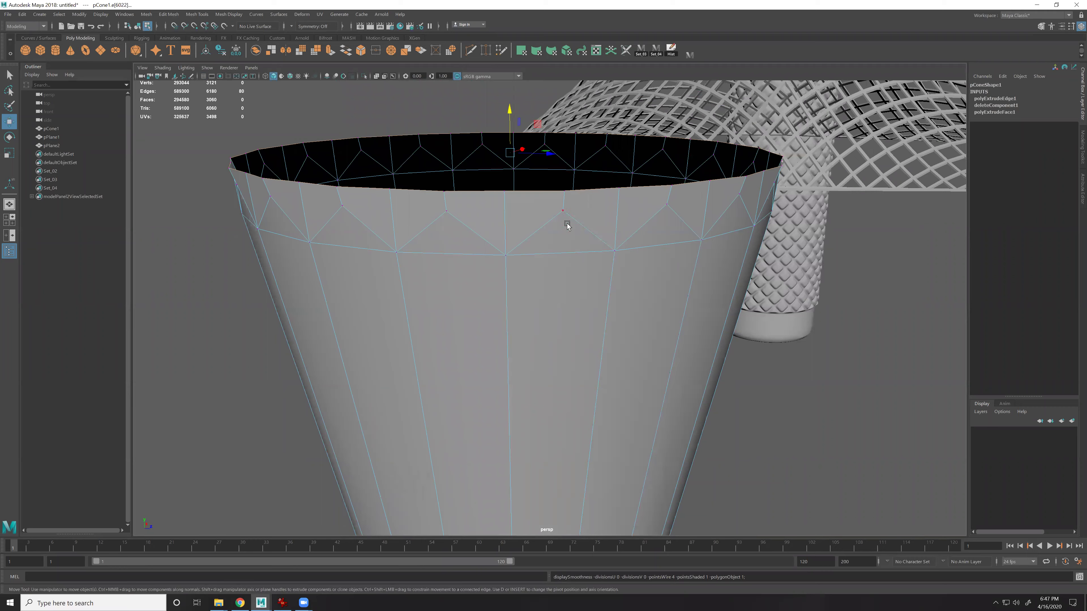
pyautogui.scroll(-3, 518, 227)
pyautogui.scroll(-3, 442, 238)
pyautogui.scroll(6, 585, 369)
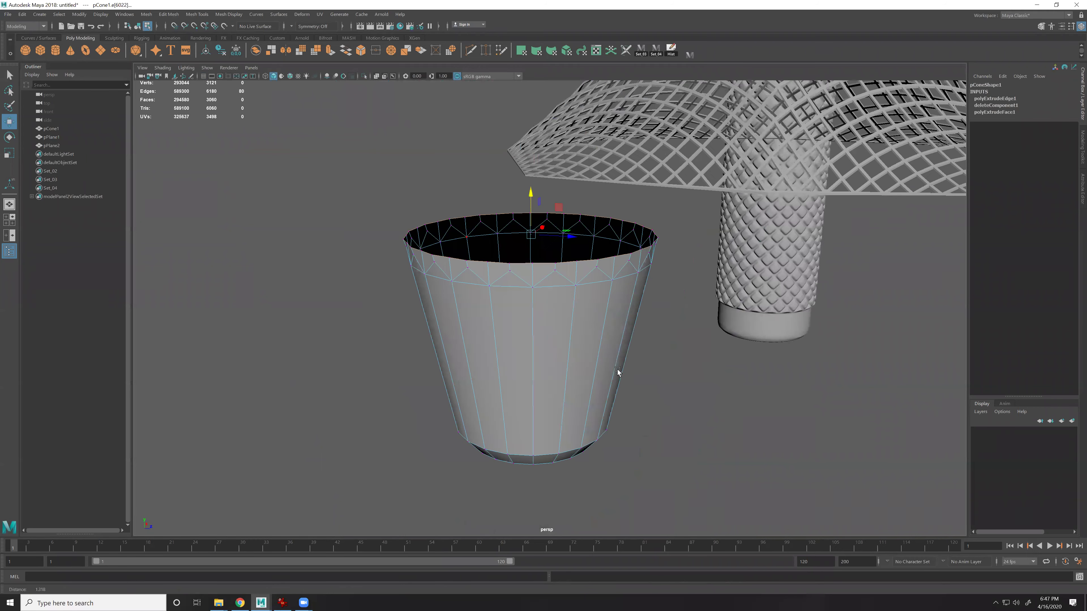
pyautogui.press('3')
pyautogui.scroll(4, 607, 342)
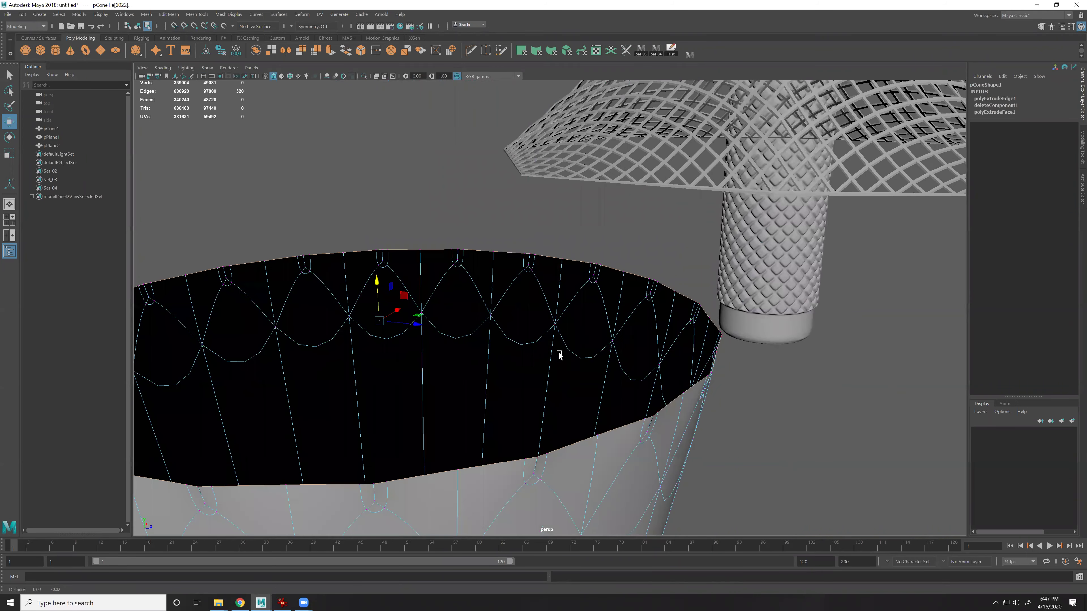
pyautogui.scroll(3, 573, 347)
pyautogui.scroll(-3, 595, 336)
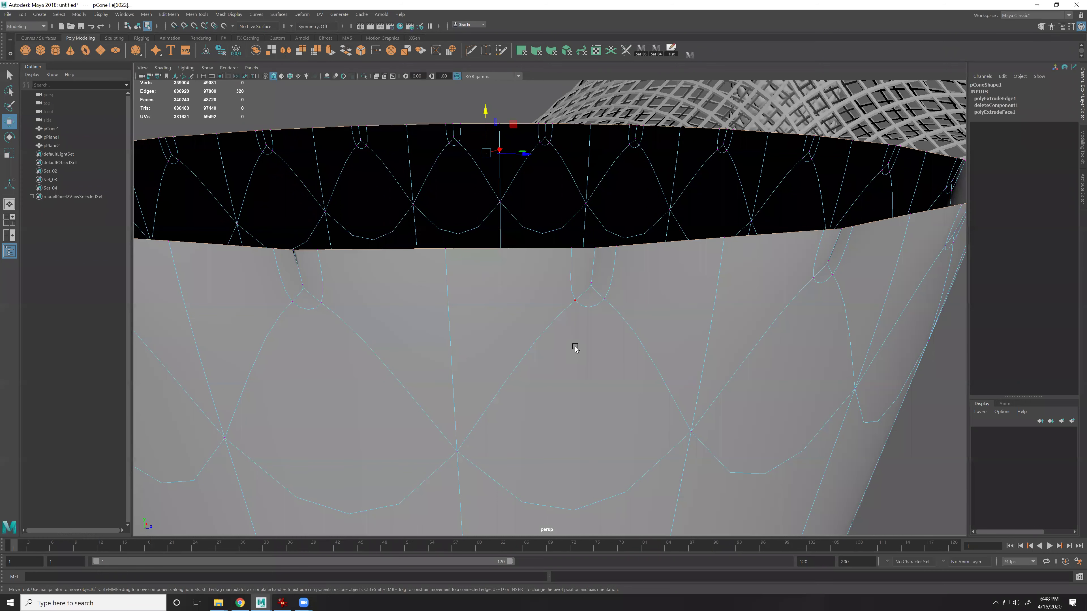
pyautogui.press('1')
pyautogui.press('3')
pyautogui.press('1')
pyautogui.scroll(-5, 644, 389)
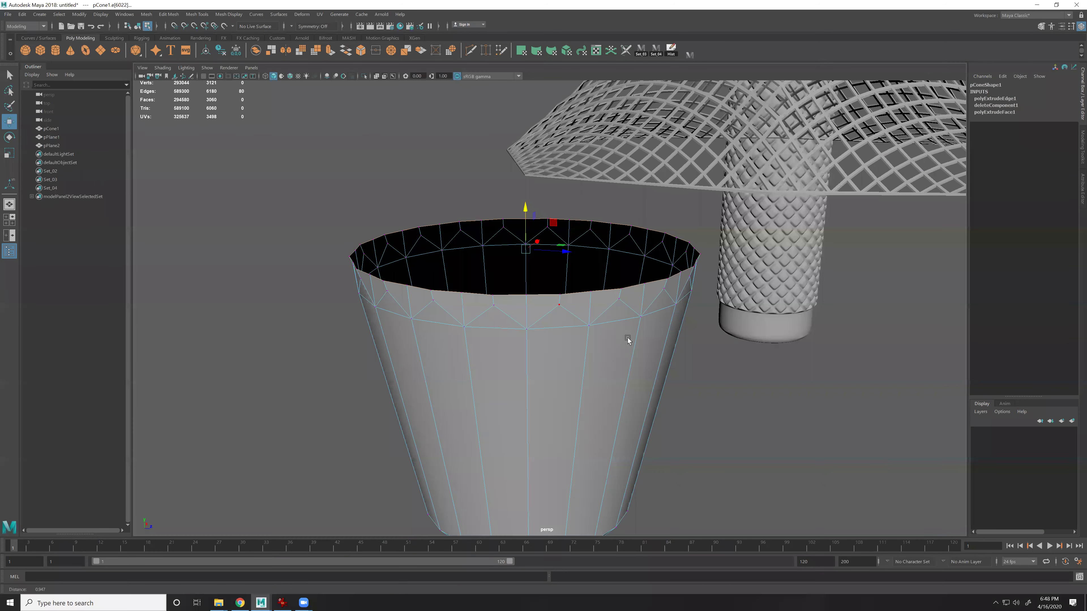
pyautogui.scroll(-2, 478, 286)
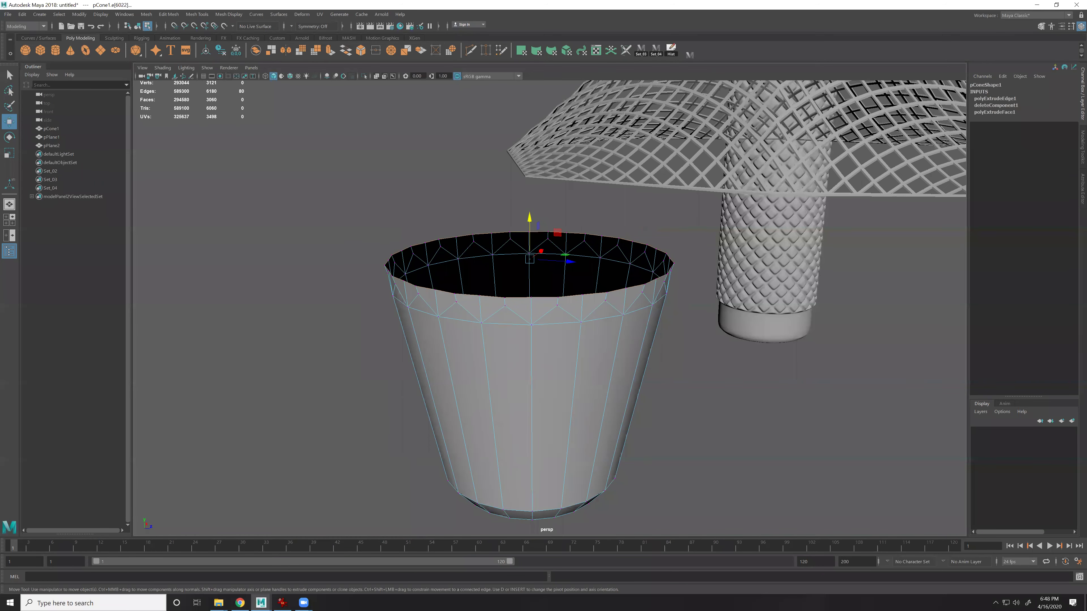
# Merge the vertices around the tip's rim with a distance threshold of 0.01
pyautogui.moveTo(328, 198); pyautogui.dragTo(796, 344)
pyautogui.keyDown('alt'); pyautogui.moveTo(604, 300); pyautogui.dragTo(592, 328, button='right'); pyautogui.keyUp('alt')
pyautogui.scroll(-8, 568, 302)
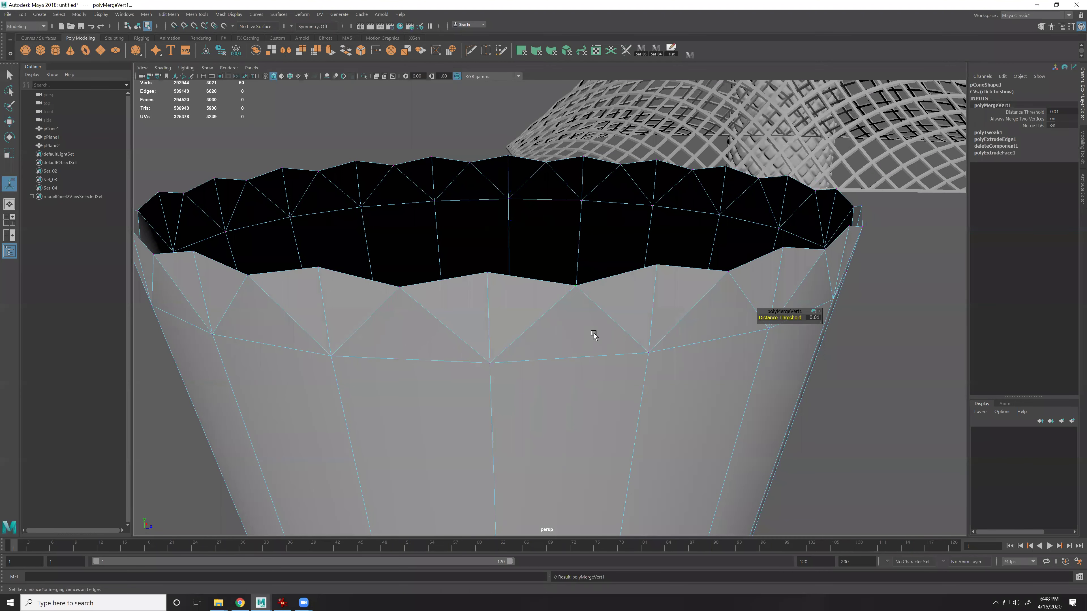
pyautogui.scroll(-3, 630, 356)
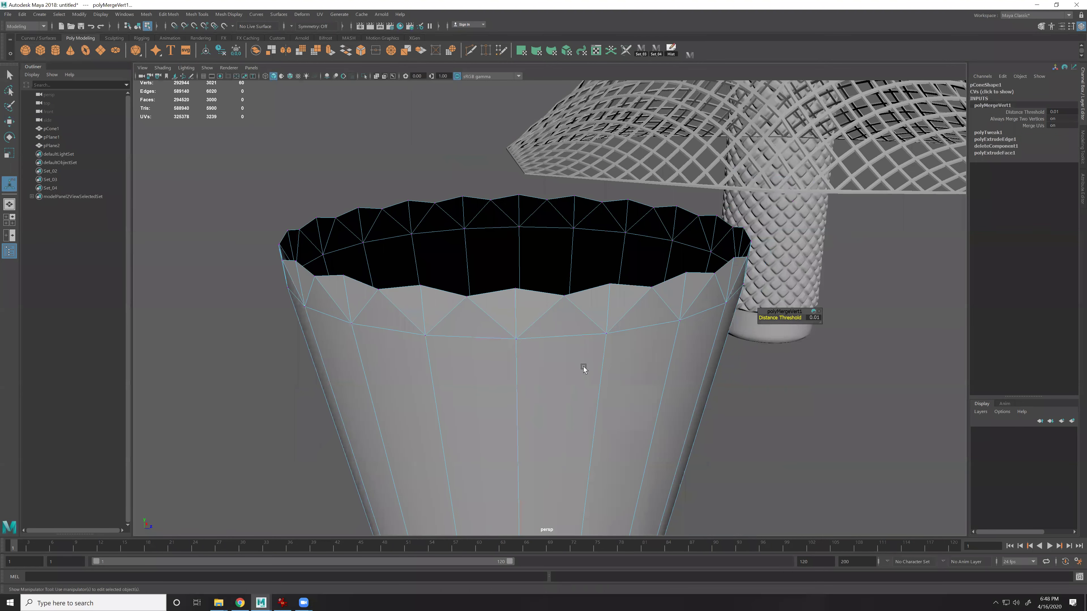
# Try to scale the merged rim's border loop flat, and undo back to before the vertex merge
pyautogui.press('F10')
pyautogui.doubleClick(539, 294)
pyautogui.press('r')
pyautogui.moveTo(518, 270); pyautogui.dragTo(513, 204)
pyautogui.hotkey('ctrl', 'z')
pyautogui.hotkey('ctrl', 'z')
pyautogui.hotkey('ctrl', 'z')
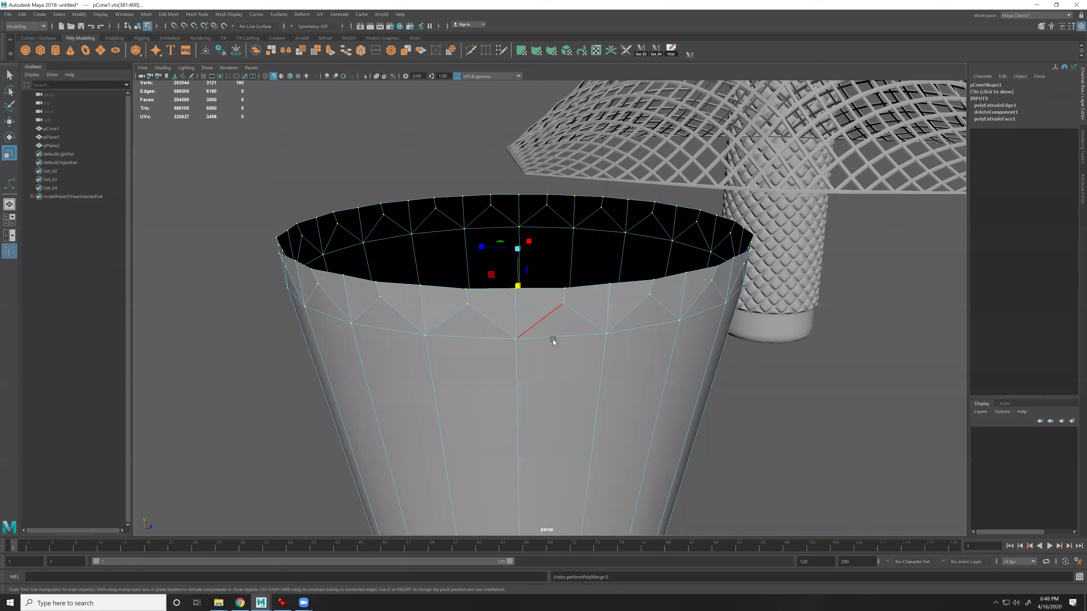
# Merge the tip's rim vertices with a distance threshold of 0.001 and check the result in smooth mesh preview
pyautogui.keyDown('shift'); pyautogui.moveTo(554, 313); pyautogui.dragTo(617, 255, button='right'); pyautogui.keyUp('shift')
pyautogui.hotkey('ctrl', 'z')
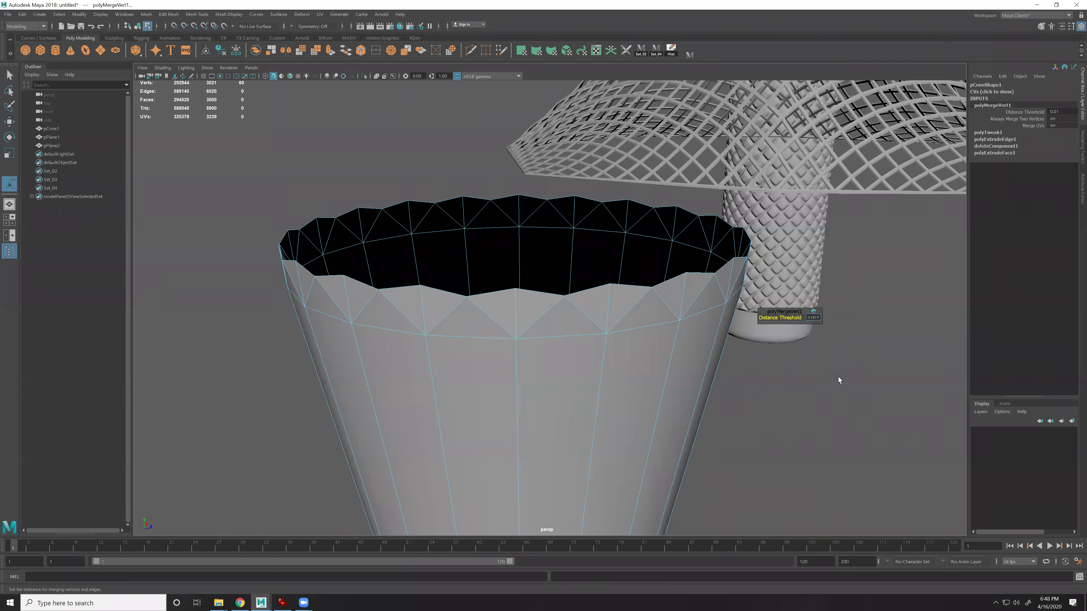
pyautogui.press('Return')
pyautogui.moveTo(604, 381); pyautogui.dragTo(614, 328, button='right')
pyautogui.press('3')
pyautogui.press('1')
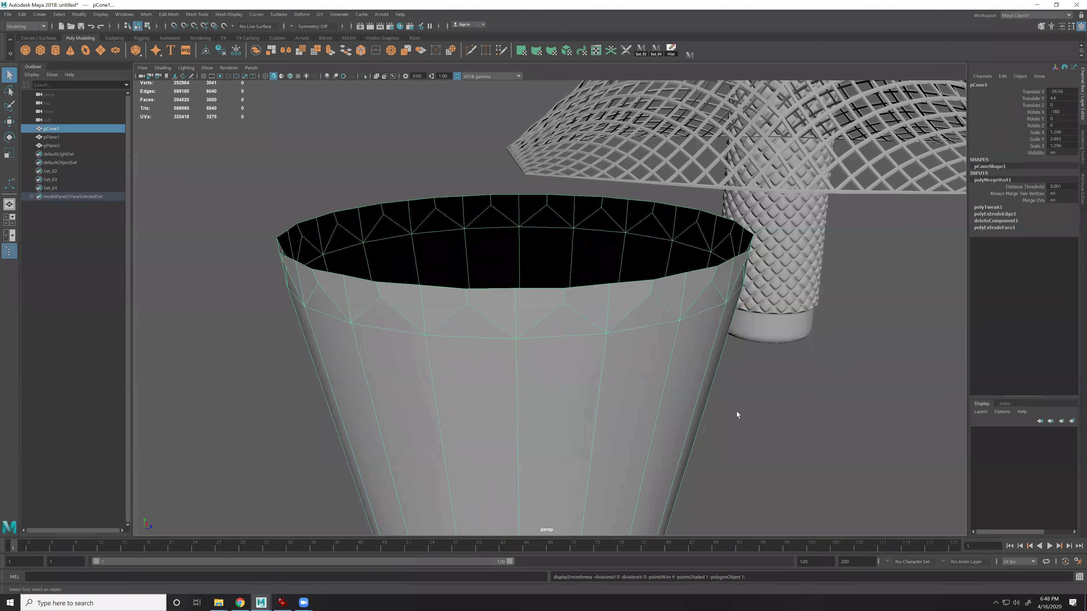
# Select the border loops of the tip and the upper section in turn, and compare the two openings
pyautogui.press('F10')
pyautogui.doubleClick(543, 294)
pyautogui.scroll(-6, 634, 341)
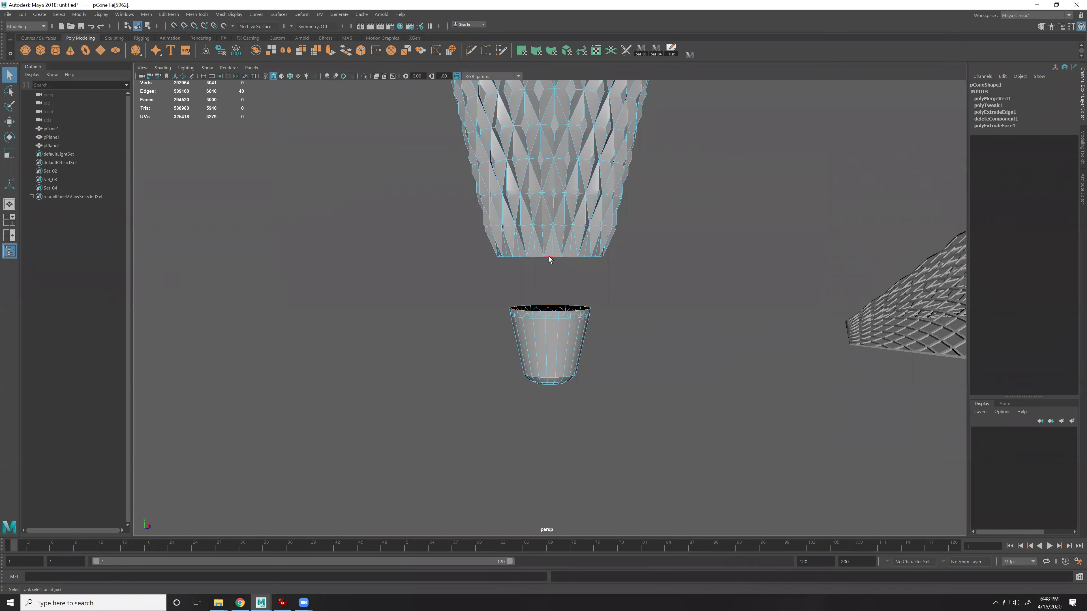
pyautogui.scroll(6, 550, 259)
pyautogui.keyDown('alt'); pyautogui.moveTo(594, 299); pyautogui.dragTo(599, 275); pyautogui.keyUp('alt')
pyautogui.scroll(3, 639, 365)
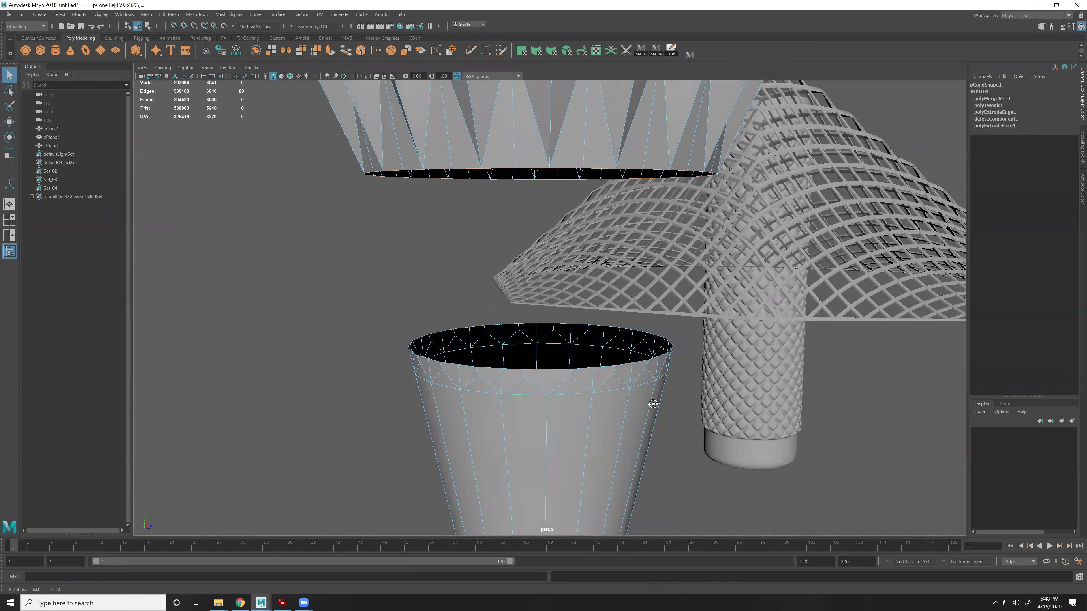
pyautogui.scroll(2, 653, 404)
pyautogui.scroll(2, 565, 431)
pyautogui.keyDown('alt'); pyautogui.moveTo(470, 394); pyautogui.dragTo(564, 363); pyautogui.keyUp('alt')
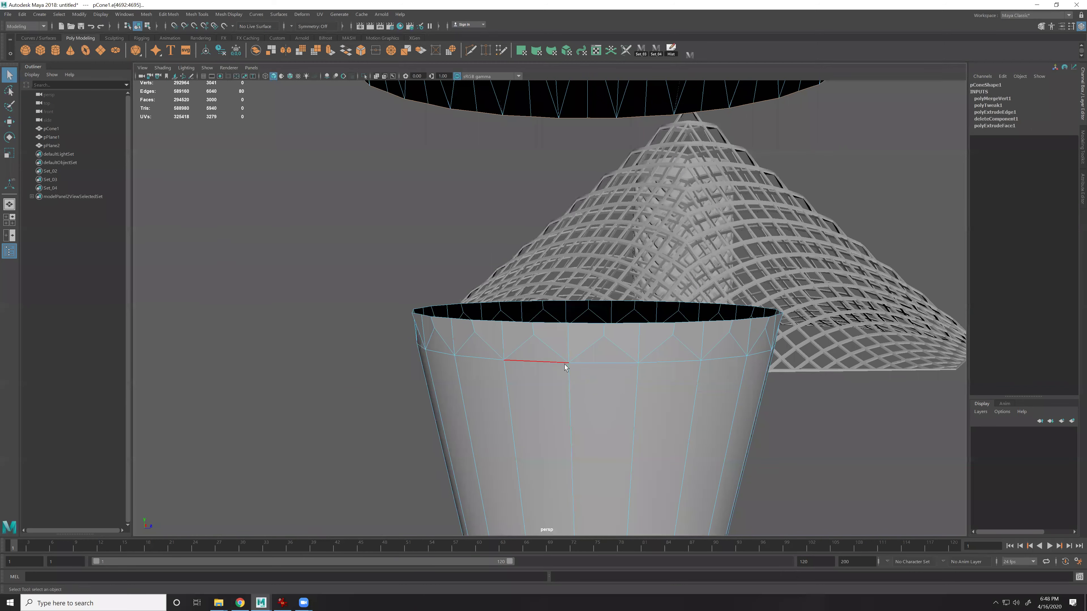
# Extrude the upper section's lower border loop downward into a short straight band
pyautogui.press('F8')
pyautogui.scroll(-5, 602, 303)
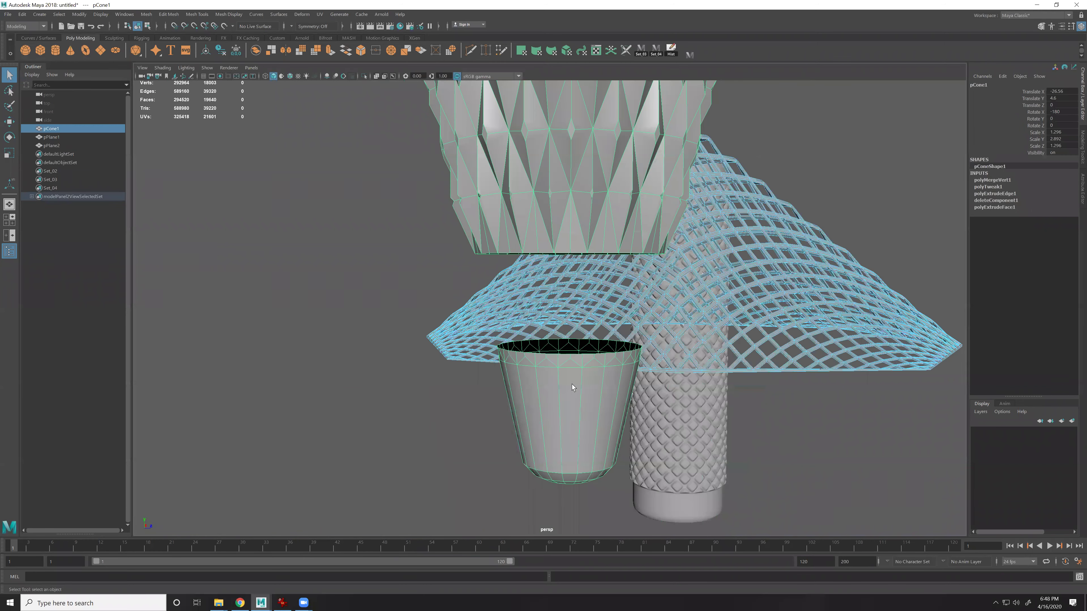
pyautogui.press('F10')
pyautogui.doubleClick(562, 251)
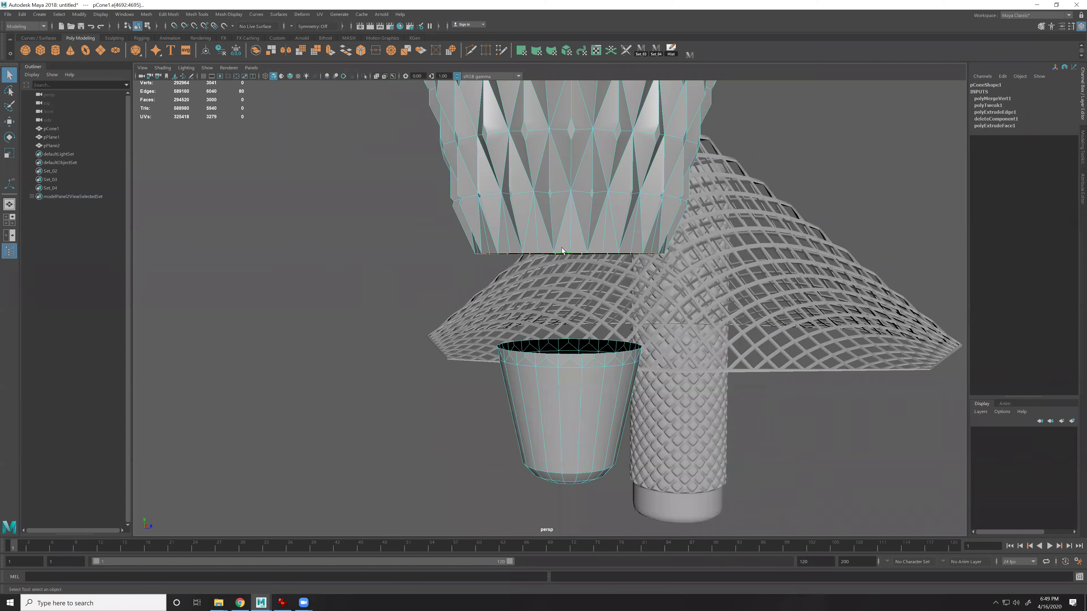
pyautogui.press('w')
pyautogui.hotkey('ctrl', 'e')
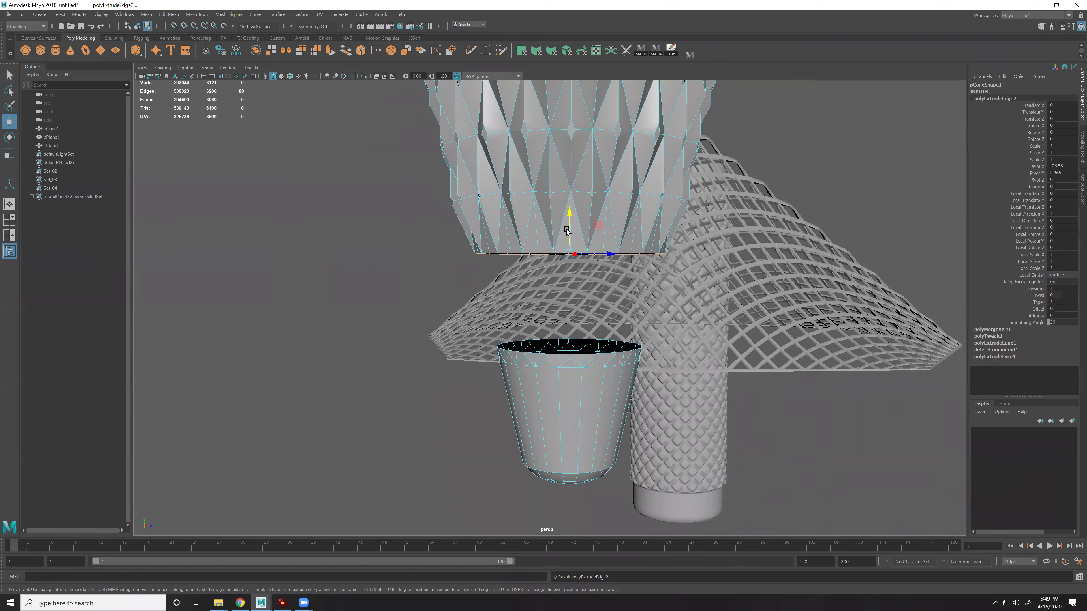
pyautogui.moveTo(569, 231); pyautogui.dragTo(573, 251)
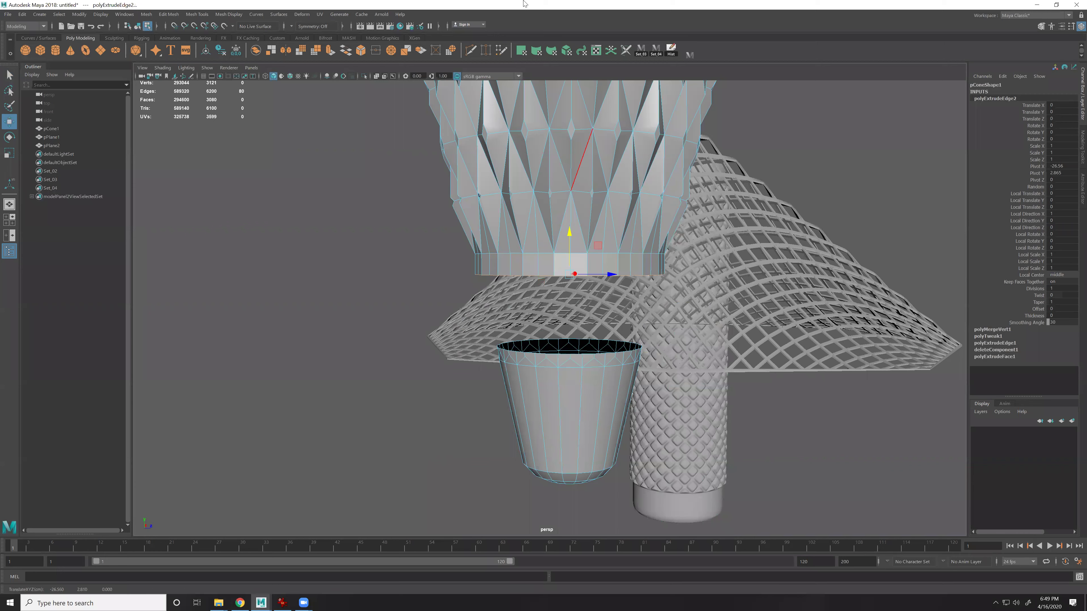
# Delete all faces of the separate tip piece below the upper section
pyautogui.moveTo(567, 315); pyautogui.dragTo(563, 362, button='right')
pyautogui.doubleClick(574, 383)
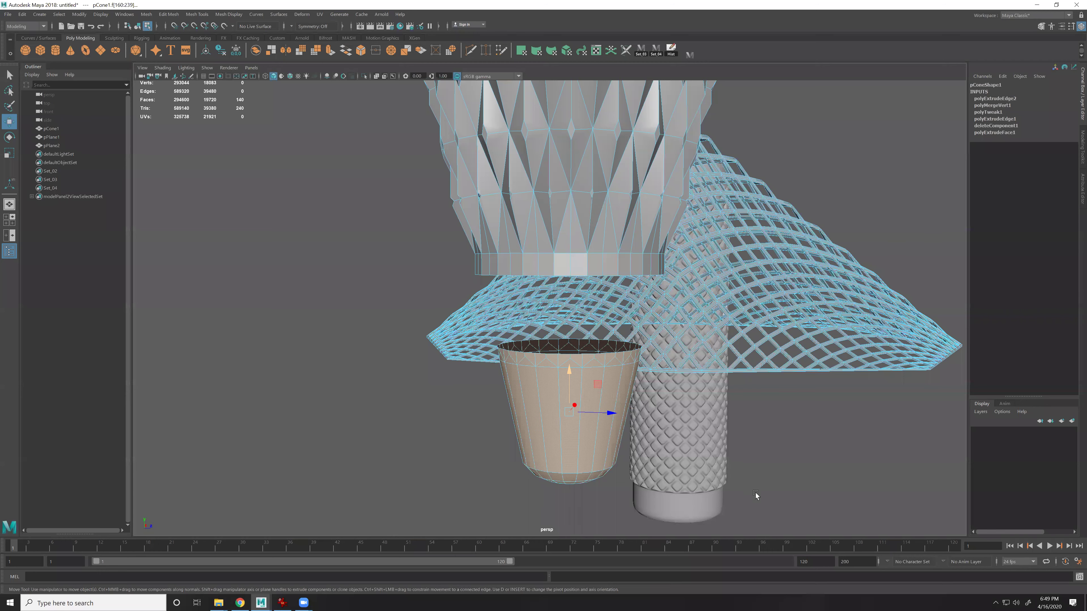
pyautogui.press('Delete')
# Lower the upper section's extruded border loop and scale it down so the short band tapers inward
pyautogui.press('F8')
pyautogui.press('space')
pyautogui.press('space')
pyautogui.press('f')
pyautogui.keyDown('alt'); pyautogui.moveTo(783, 487); pyautogui.dragTo(777, 317, button='middle'); pyautogui.keyUp('alt')
pyautogui.scroll(4, 643, 407)
pyautogui.moveTo(643, 407); pyautogui.dragTo(613, 375, button='right')
pyautogui.doubleClick(607, 395)
pyautogui.click(602, 388)
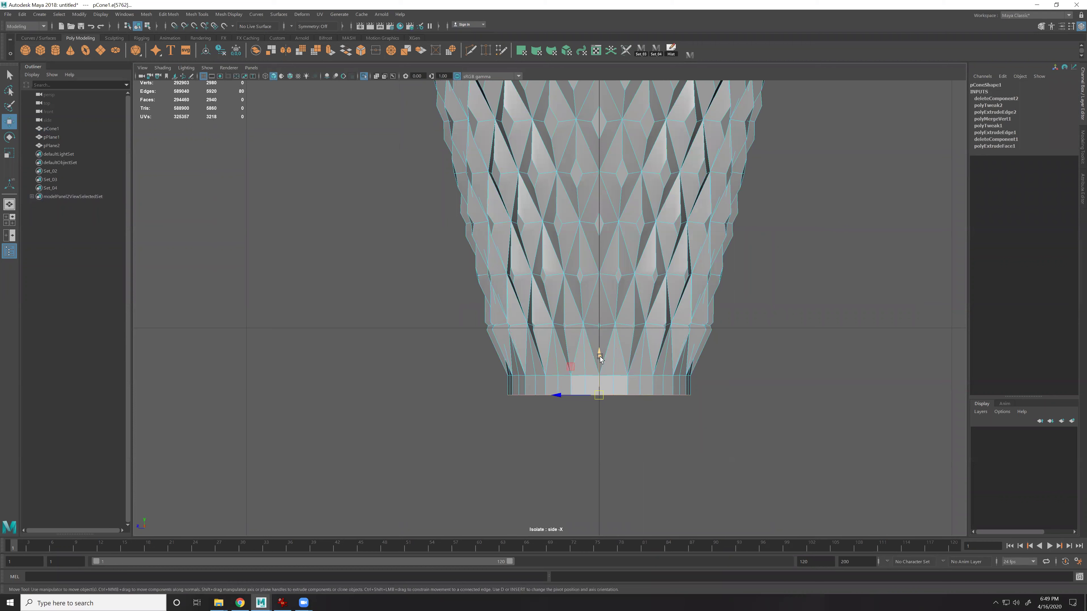
pyautogui.moveTo(599, 357); pyautogui.dragTo(600, 362)
pyautogui.press('r')
pyautogui.moveTo(599, 402); pyautogui.dragTo(586, 401)
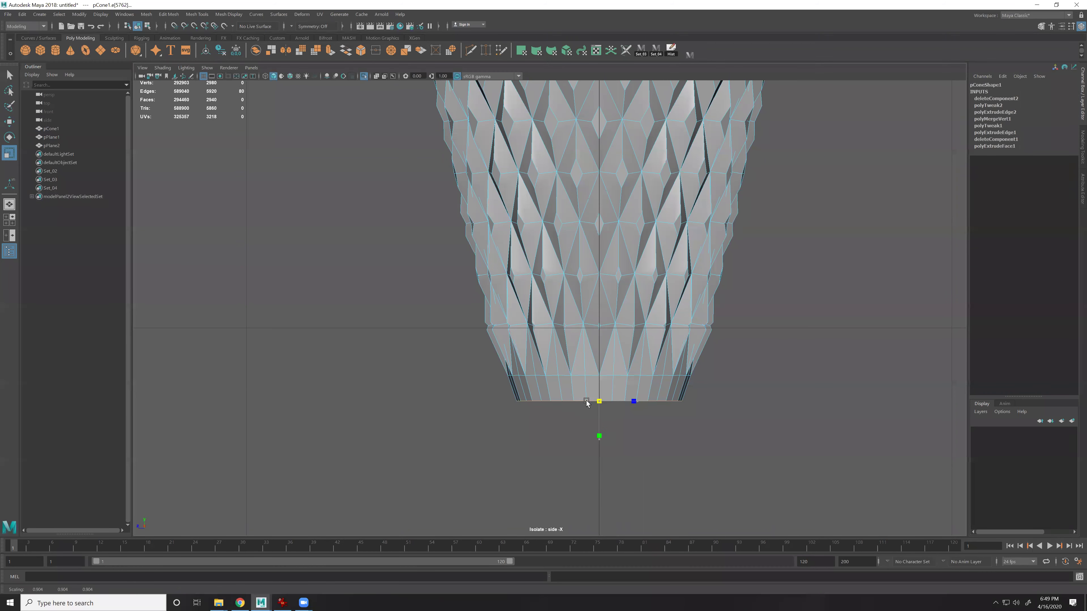
pyautogui.press('w')
pyautogui.moveTo(601, 362); pyautogui.dragTo(600, 368)
pyautogui.press('r')
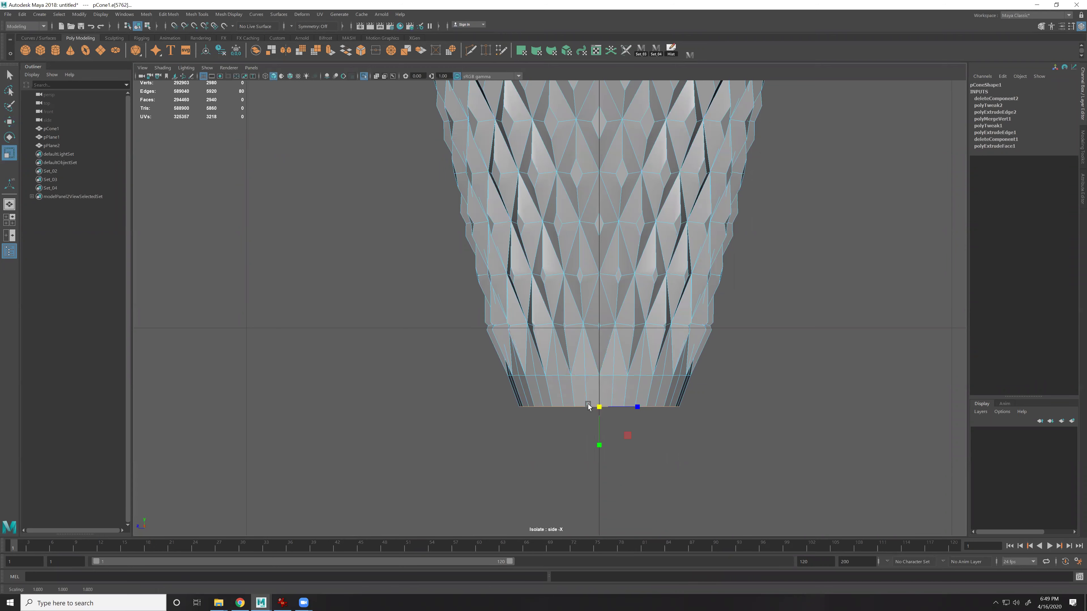
# Try to circularize the tapered band's lower border loop
pyautogui.click(452, 51)
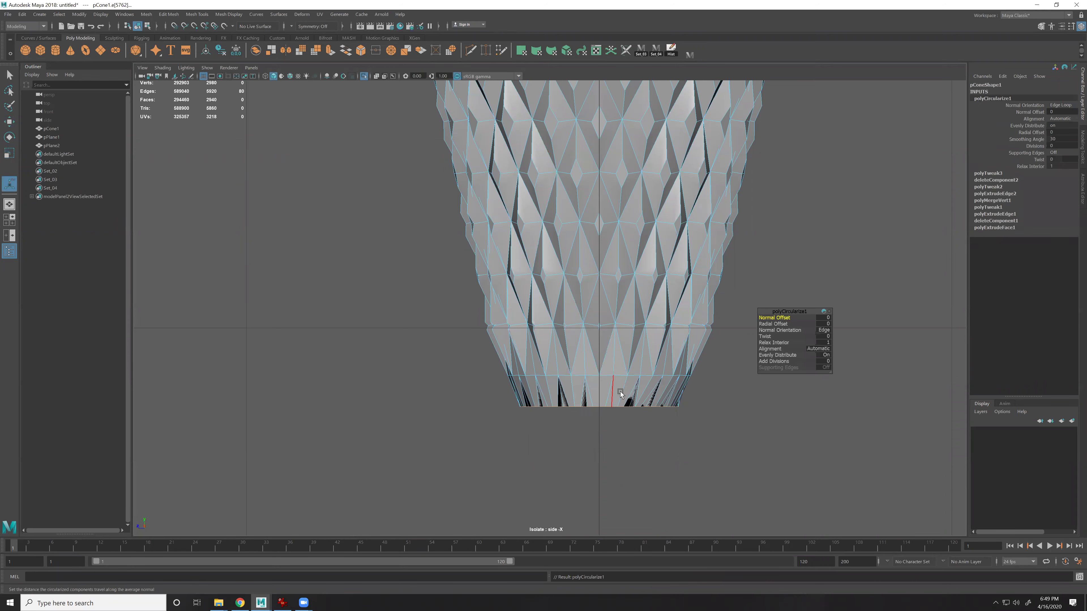
pyautogui.press('space')
pyautogui.press('space')
pyautogui.keyDown('alt'); pyautogui.moveTo(631, 289); pyautogui.dragTo(652, 275); pyautogui.keyUp('alt')
pyautogui.hotkey('ctrl', 'z')
# Examine the inside and the open border of the band in smooth mesh preview
pyautogui.keyDown('alt'); pyautogui.moveTo(584, 279); pyautogui.dragTo(576, 257); pyautogui.keyUp('alt')
pyautogui.moveTo(462, 184); pyautogui.dragTo(436, 157, button='right')
pyautogui.press('3')
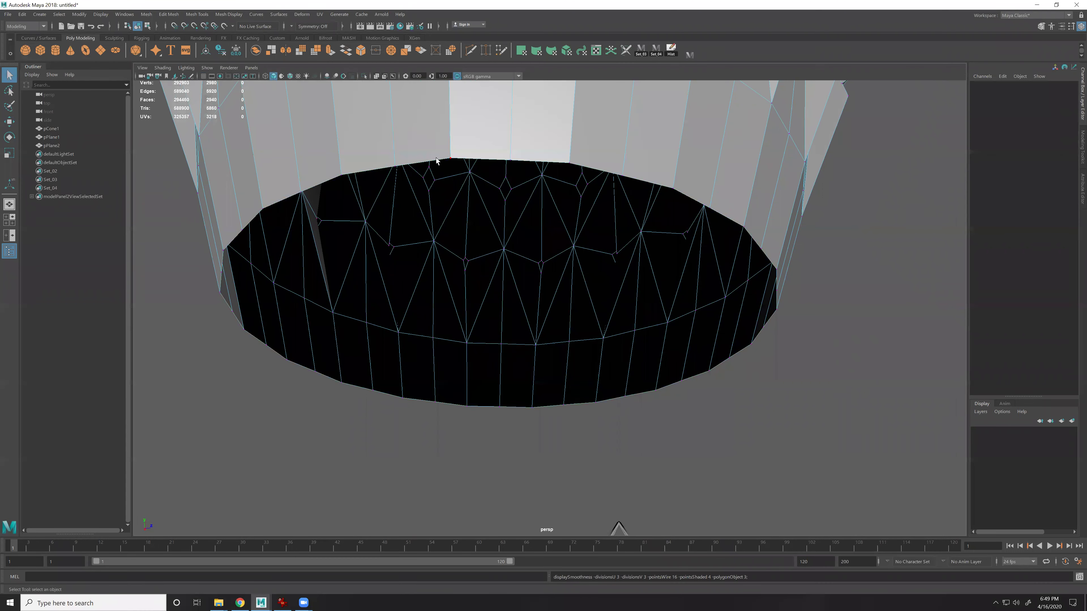
pyautogui.click(429, 168)
pyautogui.scroll(-8, 431, 196)
pyautogui.keyDown('alt'); pyautogui.moveTo(566, 295); pyautogui.dragTo(502, 323); pyautogui.keyUp('alt')
pyautogui.press('1')
# Merge the vertices around the lower band with a distance threshold of 0.01
pyautogui.moveTo(429, 304); pyautogui.dragTo(648, 344)
pyautogui.keyDown('alt'); pyautogui.moveTo(393, 223); pyautogui.dragTo(553, 295, button='right'); pyautogui.keyUp('alt')
pyautogui.keyDown('shift'); pyautogui.moveTo(556, 233); pyautogui.dragTo(590, 221, button='right'); pyautogui.keyUp('shift')
pyautogui.press('F8')
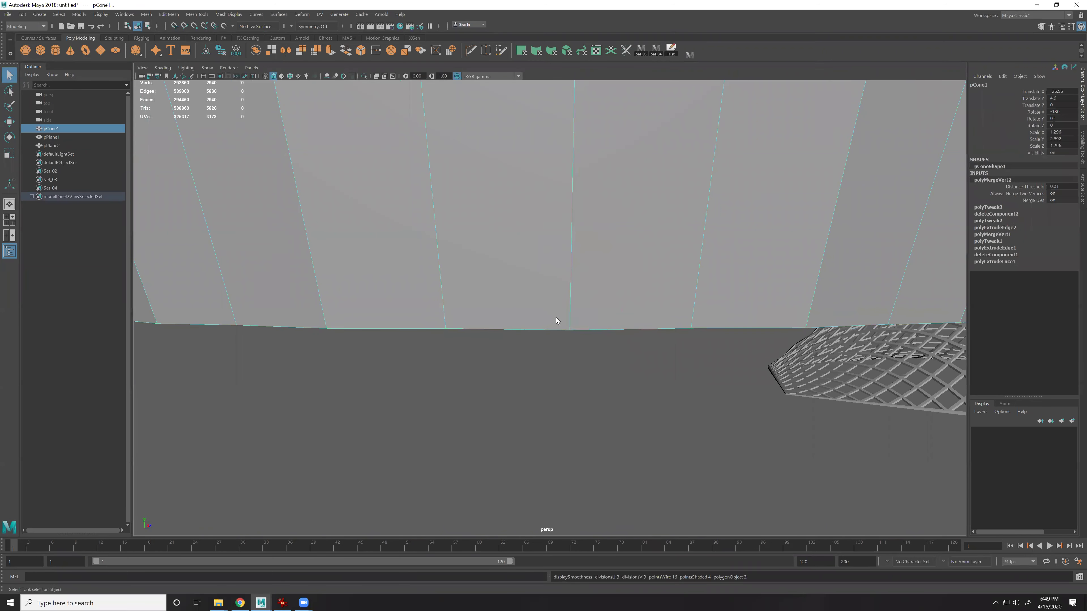
# Try deleting a vertical edge of the band that looks distorted in smooth mesh preview
pyautogui.press('3')
pyautogui.keyDown('alt'); pyautogui.moveTo(572, 347); pyautogui.dragTo(540, 301, button='right'); pyautogui.keyUp('alt')
pyautogui.press('F10')
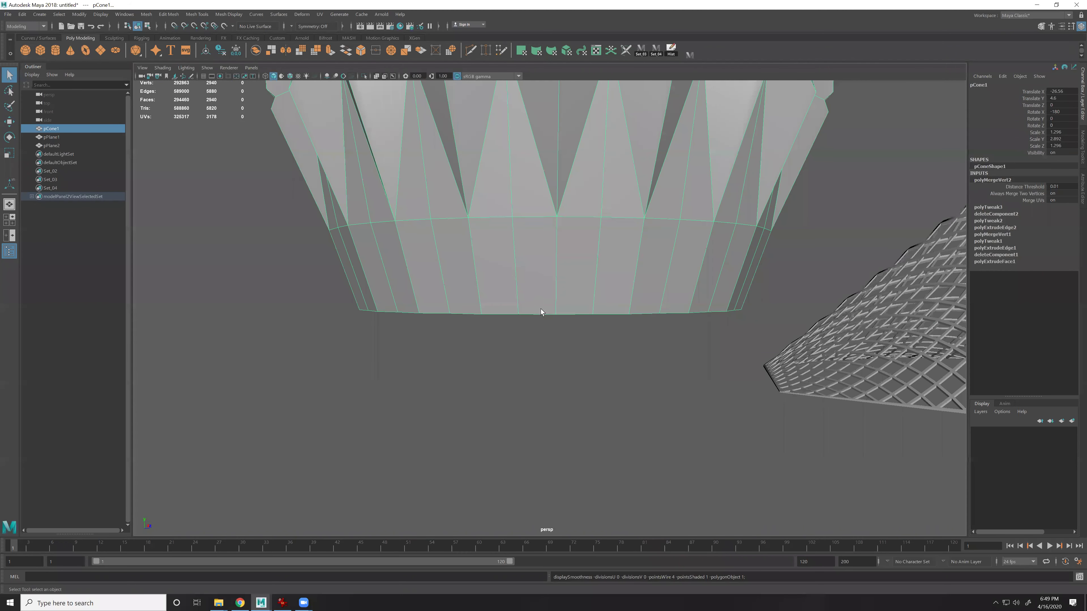
pyautogui.click(520, 255)
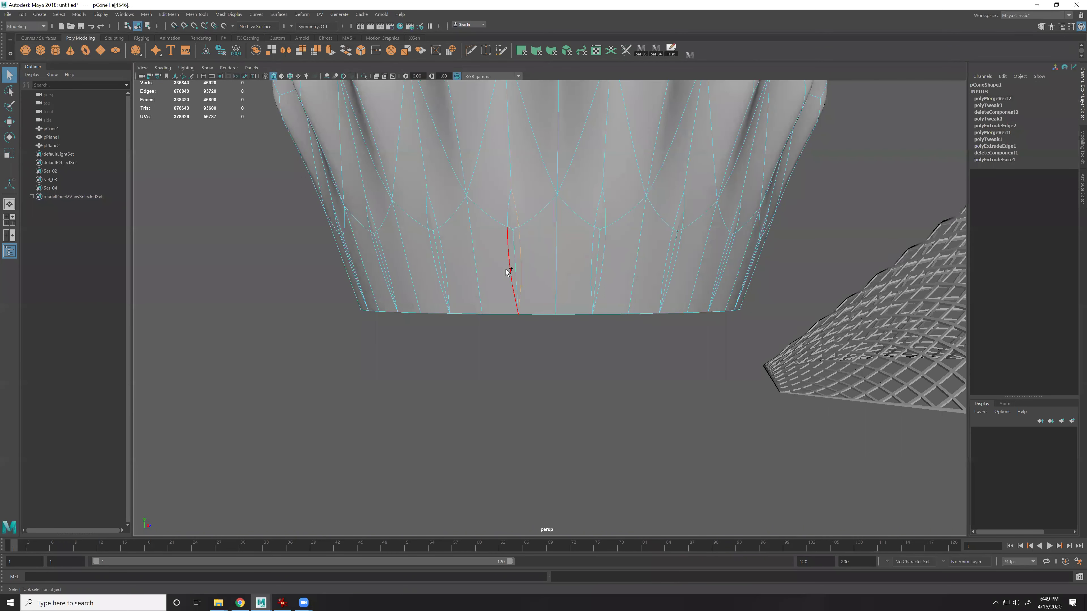
pyautogui.press('Delete')
pyautogui.press('F8')
pyautogui.press('1')
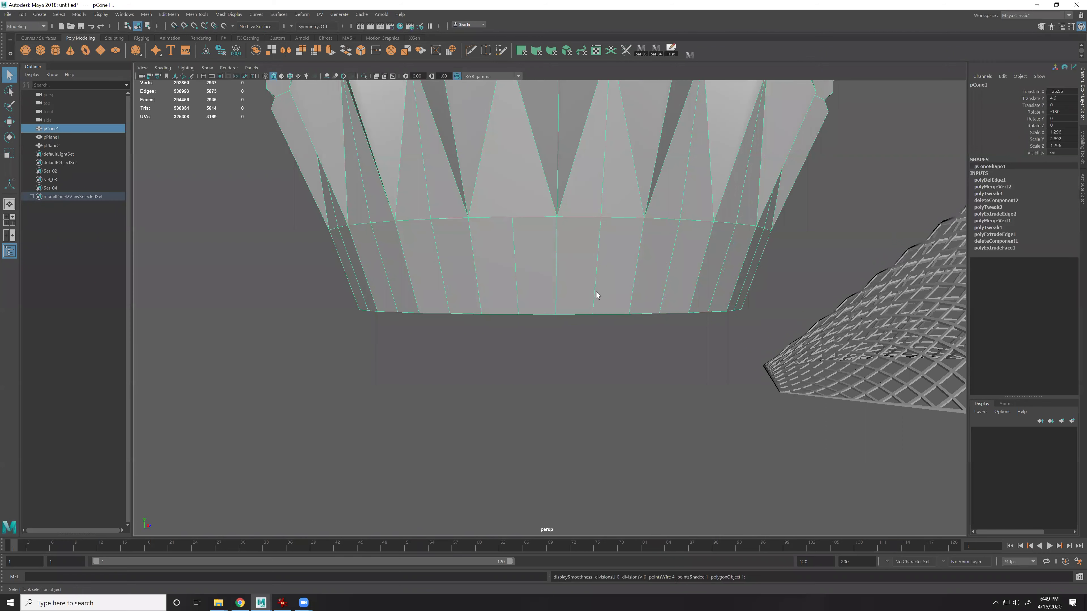
pyautogui.hotkey('ctrl', 'z')
pyautogui.hotkey('ctrl', 'z')
pyautogui.hotkey('ctrl', 'z')
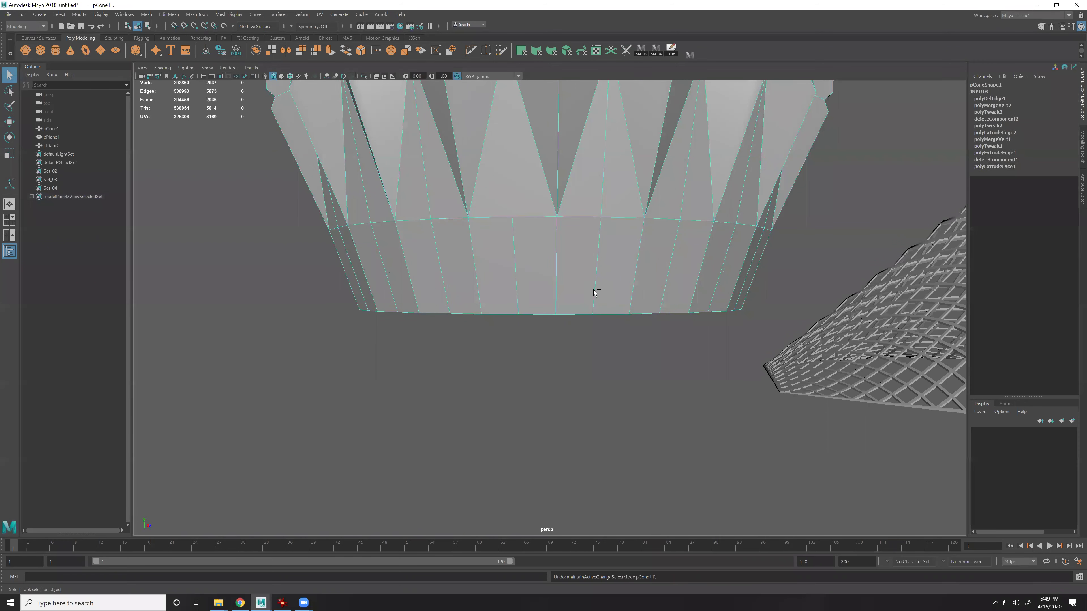
# Select all vertices on both rims of the band in the side view and merge them with a 0.01 distance threshold
pyautogui.press('F8')
pyautogui.press('3')
pyautogui.press('1')
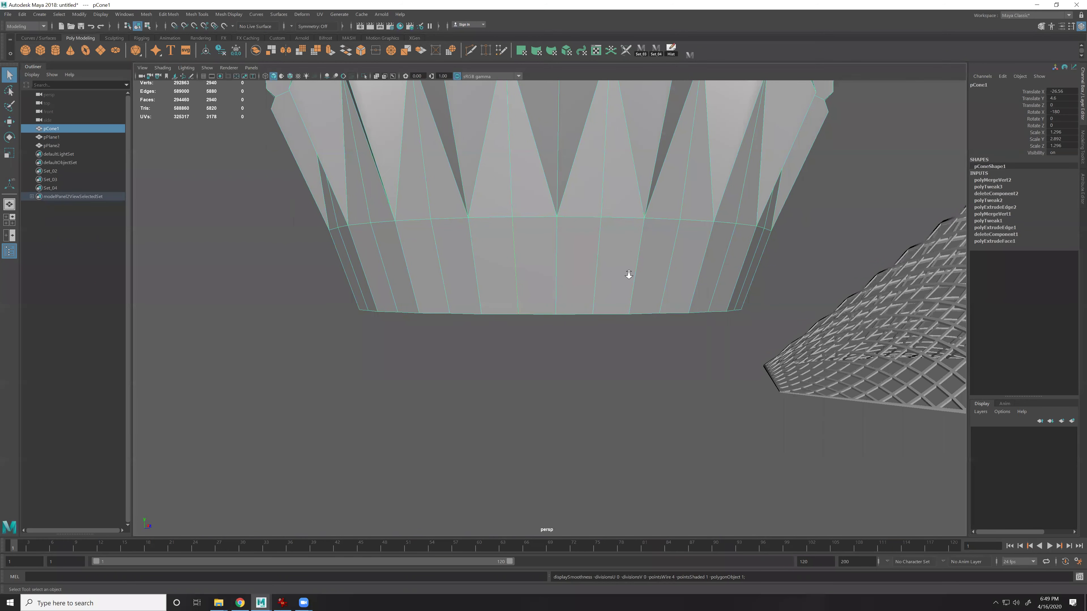
pyautogui.scroll(-5, 627, 274)
pyautogui.press('F9')
pyautogui.moveTo(396, 249); pyautogui.dragTo(659, 366)
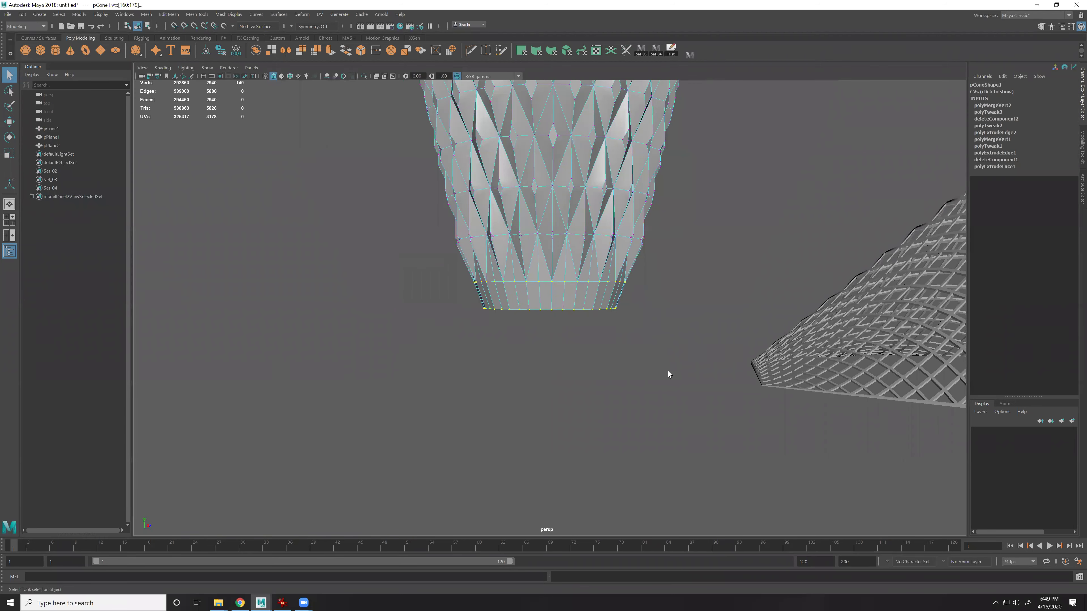
pyautogui.press('space')
pyautogui.press('space')
pyautogui.moveTo(472, 368); pyautogui.dragTo(792, 442)
pyautogui.keyDown('shift'); pyautogui.moveTo(578, 353); pyautogui.dragTo(610, 294, button='right'); pyautogui.keyUp('shift')
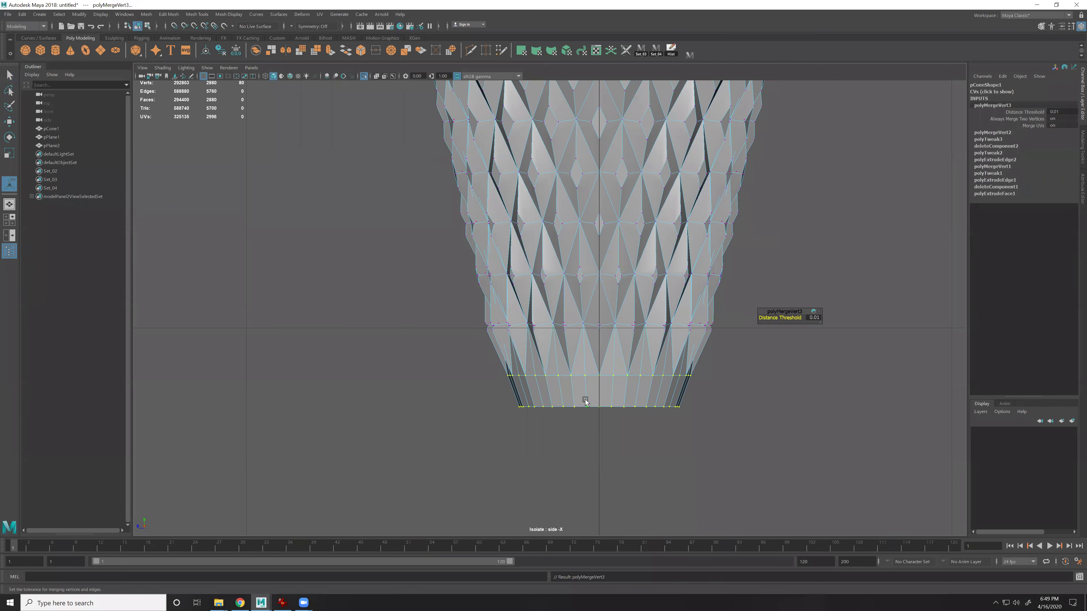
# Compare the merged band with and without smooth mesh preview
pyautogui.press('F8')
pyautogui.press('3')
pyautogui.press('1')
pyautogui.press('3')
pyautogui.press('1')
# Circularize the lower border loop of the merged band
pyautogui.press('space')
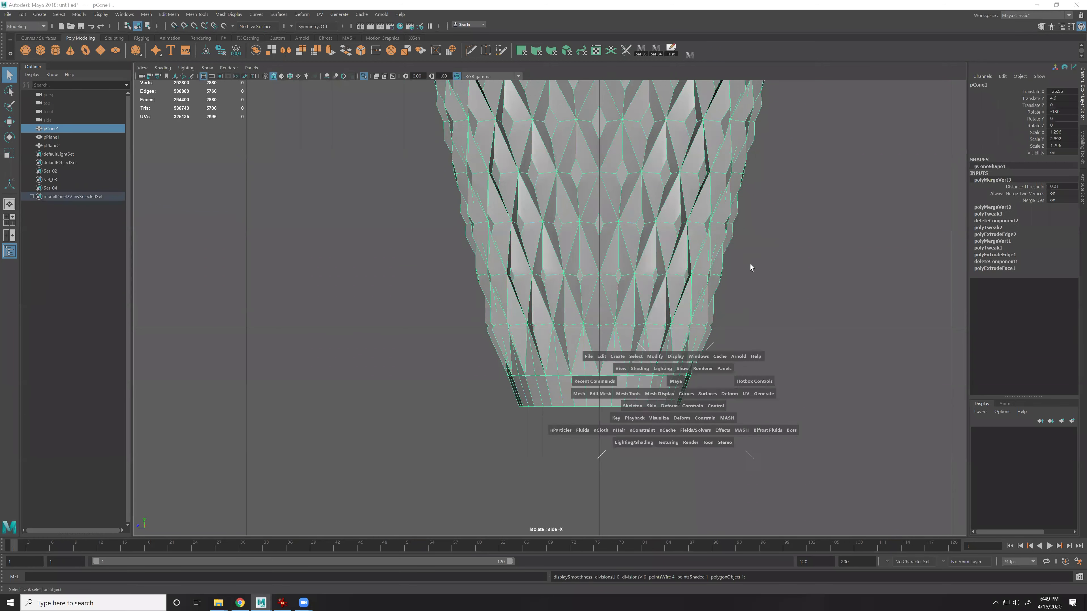
pyautogui.press('space')
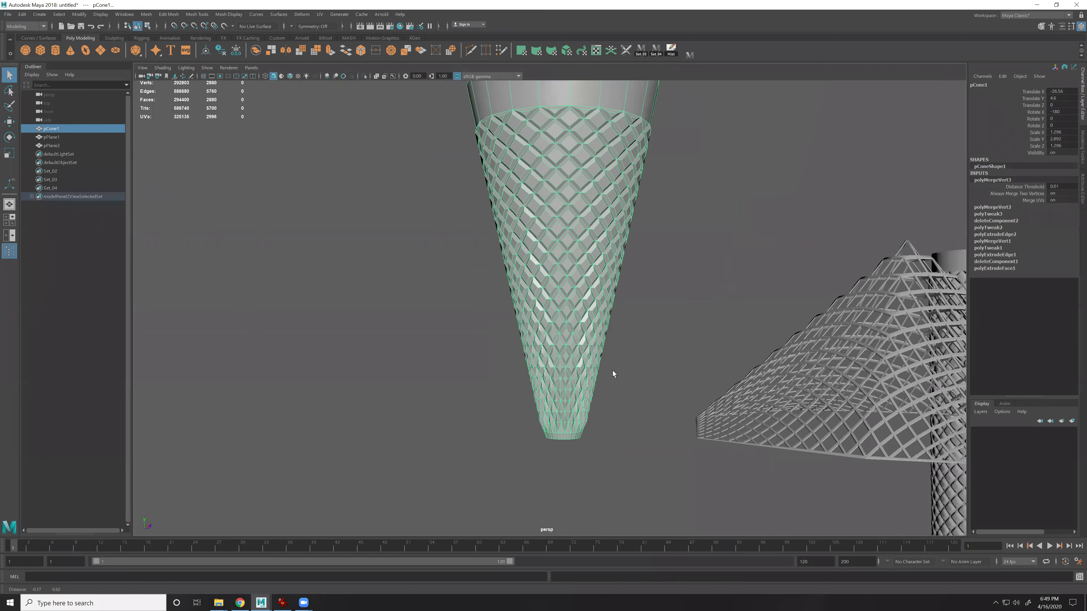
pyautogui.press('F10')
pyautogui.press('f')
pyautogui.press('w')
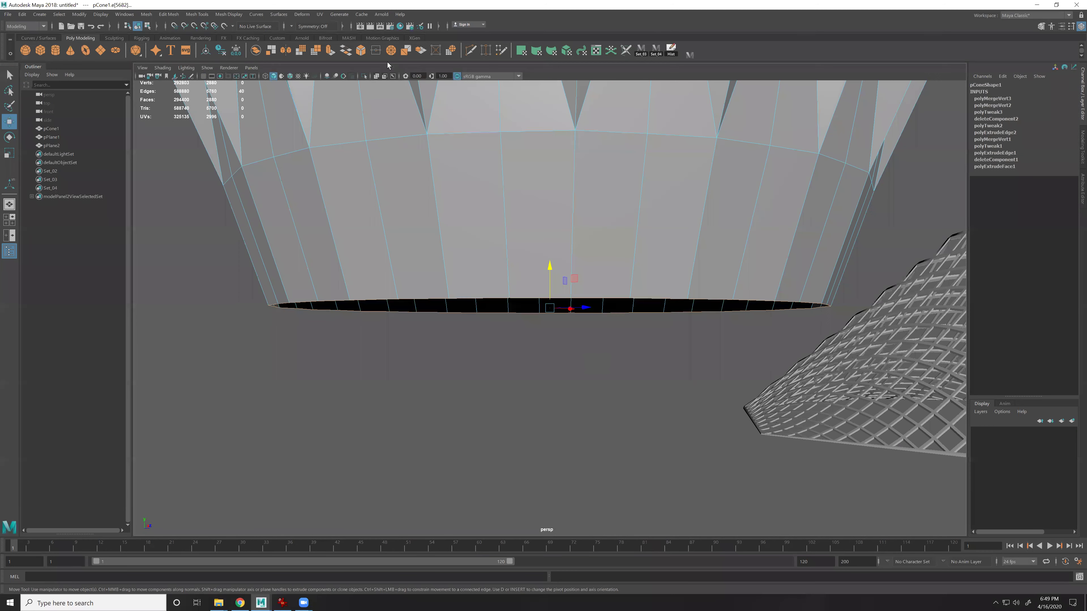
pyautogui.click(452, 52)
pyautogui.scroll(-5, 590, 243)
pyautogui.moveTo(589, 243)
pyautogui.keyDown('alt'); pyautogui.mouseDown()
pyautogui.moveTo(608, 218)
pyautogui.moveTo(606, 249)
pyautogui.mouseUp(); pyautogui.keyUp('alt')
# Extrude the circularized border loop downward in the side view and narrow it into a second tapered band
pyautogui.press('space')
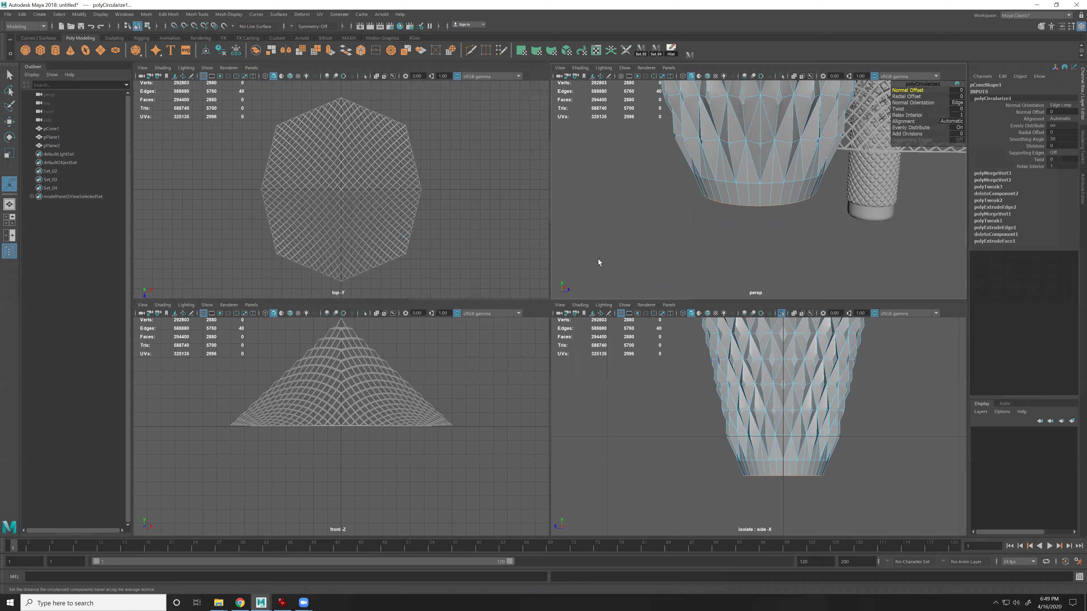
pyautogui.press('space')
pyautogui.hotkey('ctrl', 'e')
pyautogui.moveTo(564, 244); pyautogui.dragTo(494, 357)
pyautogui.press('r')
# Extrude the lower border loop again, scale it inward and merge it to the center to close the tip
pyautogui.hotkey('ctrl', 'e')
pyautogui.press('space')
pyautogui.press('space')
pyautogui.press('f')
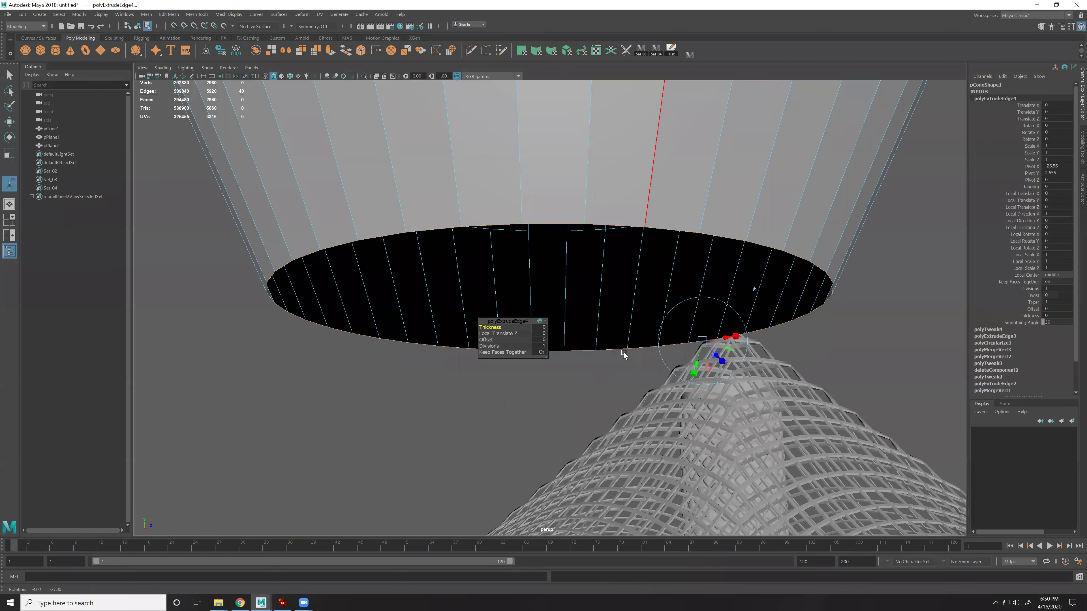
pyautogui.press('r')
pyautogui.moveTo(548, 308); pyautogui.dragTo(508, 300)
pyautogui.keyDown('shift'); pyautogui.moveTo(575, 258); pyautogui.dragTo(566, 183, button='right'); pyautogui.keyUp('shift')
# Bevel the edge loops around the closed tip with a fraction of 0.5 and 3 segments
pyautogui.click(528, 172)
pyautogui.keyDown('shift'); pyautogui.doubleClick(505, 176); pyautogui.keyUp('shift')
pyautogui.hotkey('ctrl', 'b')
pyautogui.scroll(-8, 705, 310)
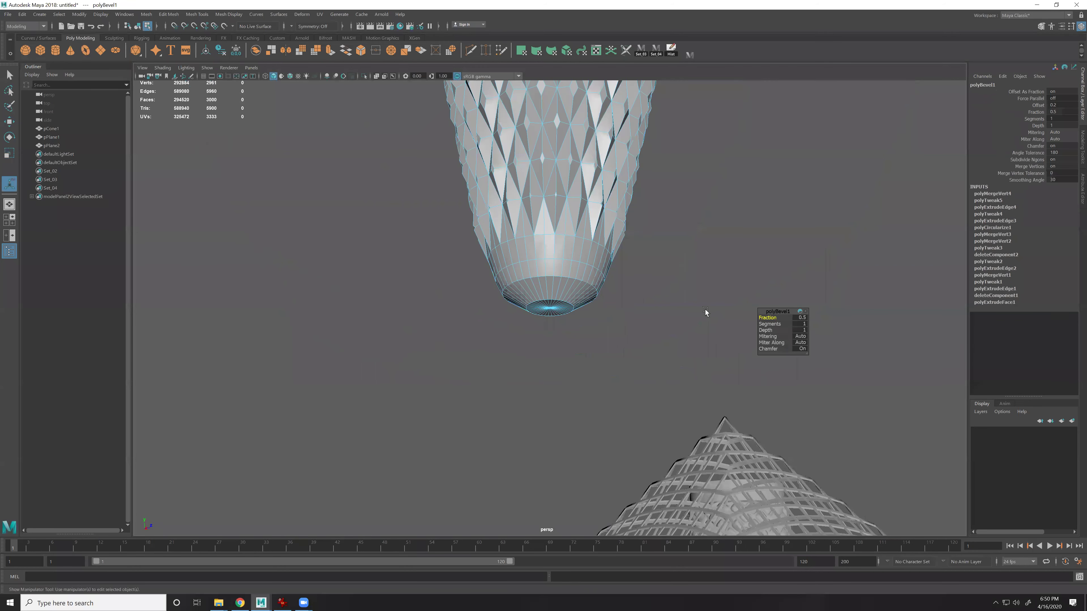
pyautogui.click(764, 326)
pyautogui.moveTo(693, 329); pyautogui.dragTo(725, 328)
pyautogui.press('q')
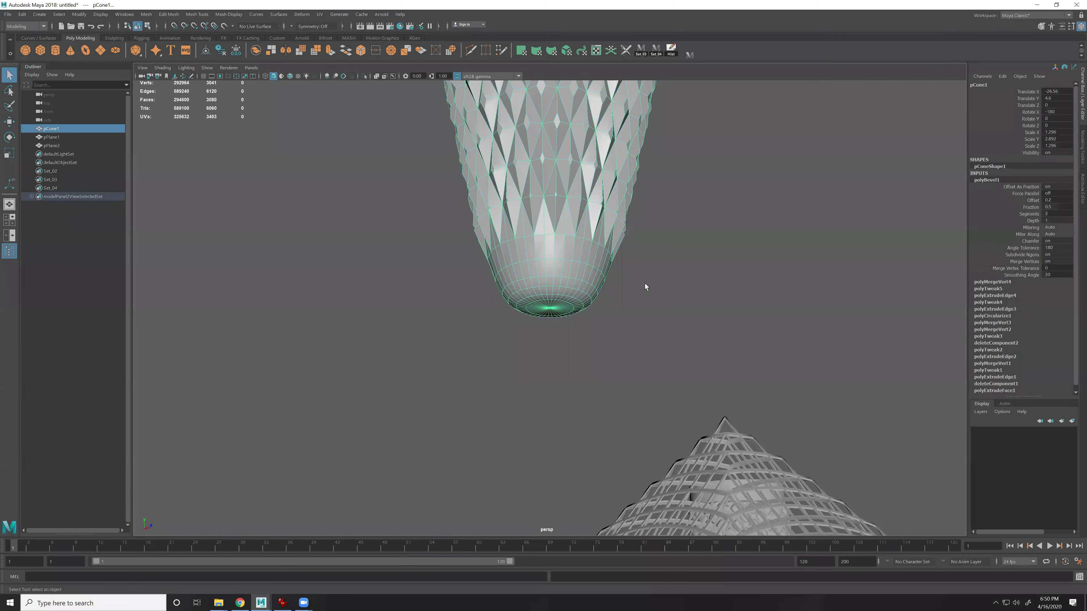
# Check the rounded tip in smooth mesh preview
pyautogui.press('3')
pyautogui.click(656, 298)
pyautogui.click(573, 261)
pyautogui.press('1')
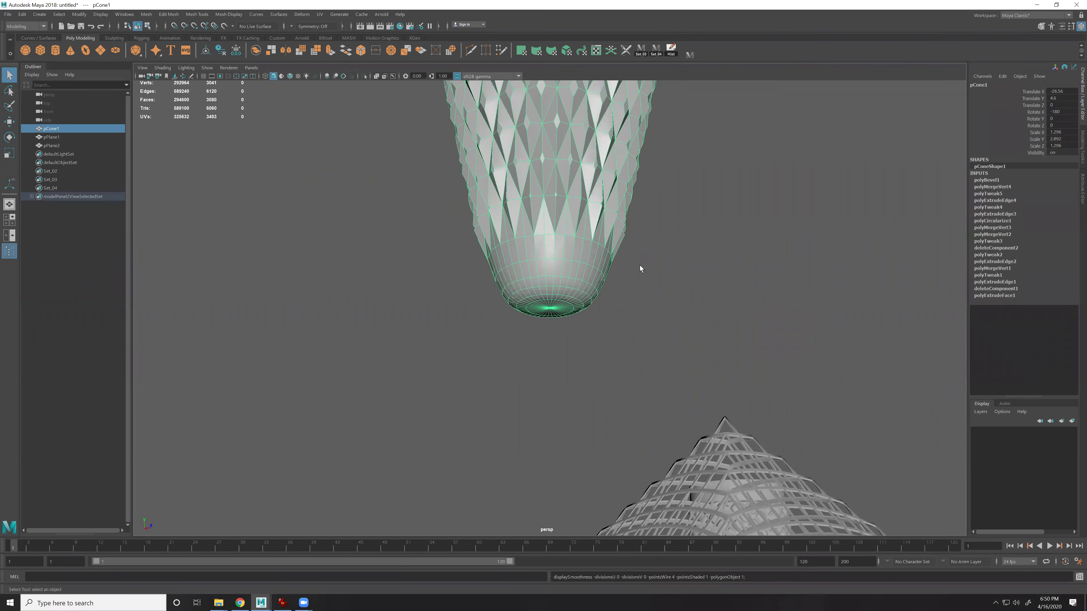
# Extrude the cone's open top border loop and scale it outward into a narrow flange
pyautogui.press('f')
pyautogui.keyDown('alt'); pyautogui.moveTo(627, 270); pyautogui.dragTo(650, 283); pyautogui.keyUp('alt')
pyautogui.click(719, 276)
pyautogui.keyDown('alt'); pyautogui.moveTo(562, 308); pyautogui.dragTo(512, 275); pyautogui.keyUp('alt')
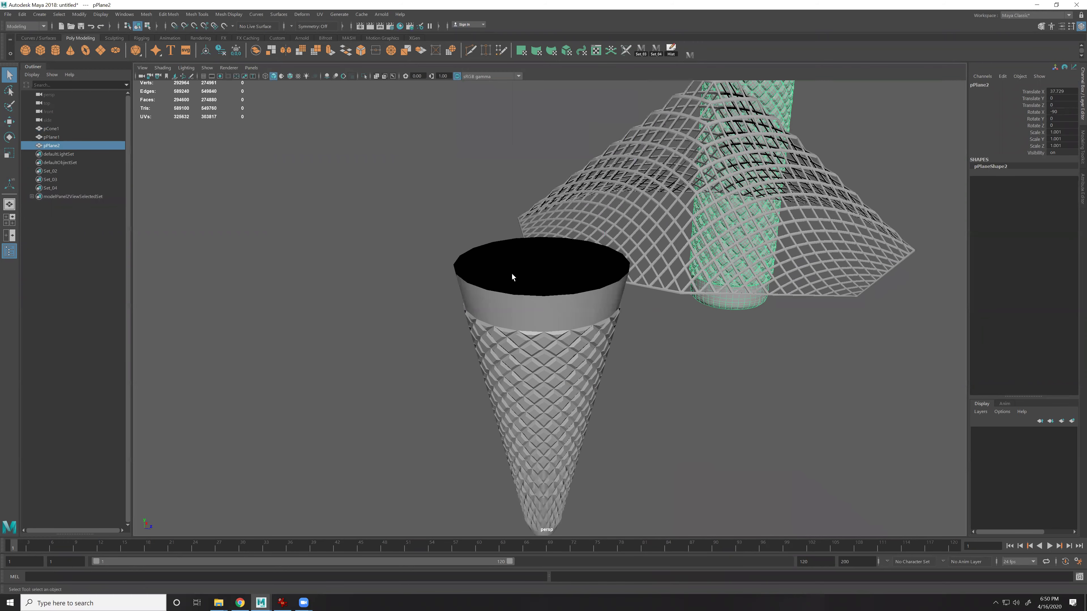
pyautogui.keyDown('alt'); pyautogui.moveTo(607, 356); pyautogui.dragTo(610, 381, button='middle'); pyautogui.keyUp('alt')
pyautogui.scroll(5, 605, 415)
pyautogui.click(606, 415)
pyautogui.scroll(1, 574, 339)
pyautogui.press('F10')
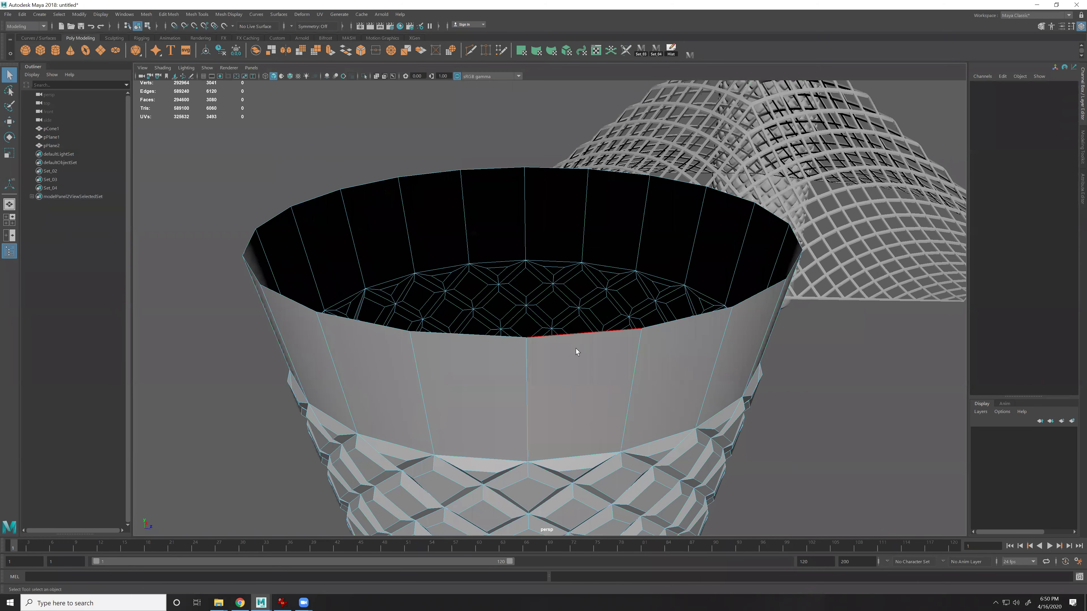
pyautogui.doubleClick(594, 341)
pyautogui.keyDown('alt'); pyautogui.moveTo(587, 332); pyautogui.dragTo(553, 285); pyautogui.keyUp('alt')
pyautogui.hotkey('ctrl', 'e')
pyautogui.press('w')
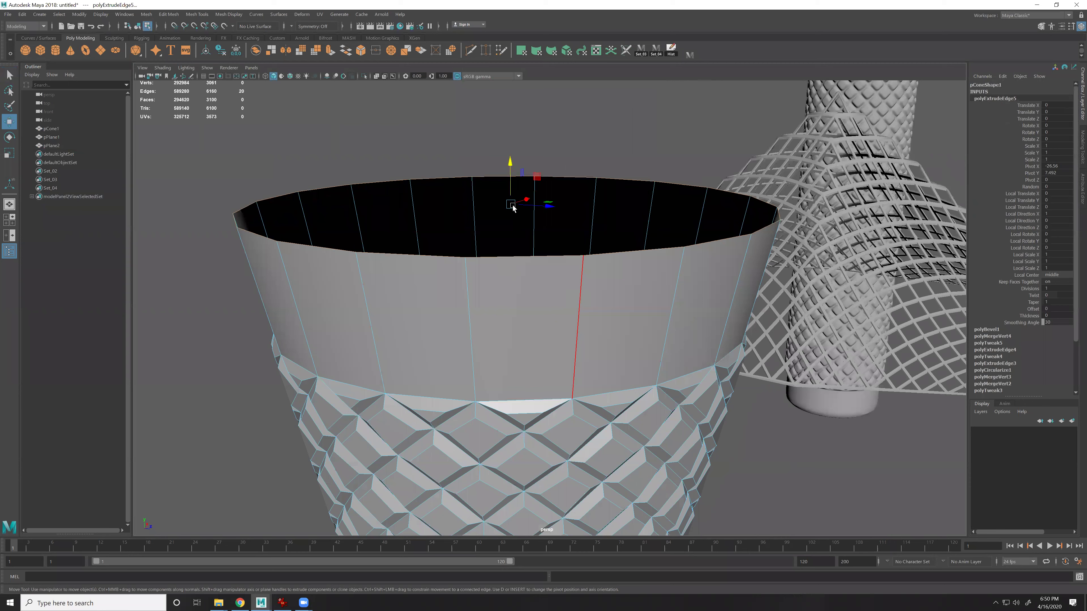
pyautogui.press('r')
pyautogui.moveTo(513, 208); pyautogui.dragTo(546, 203)
# Extrude the flange's outer border upward to form the outer wall of the rim
pyautogui.press('w')
pyautogui.keyDown('shift'); pyautogui.moveTo(554, 192); pyautogui.dragTo(556, 214, button='right'); pyautogui.keyUp('shift')
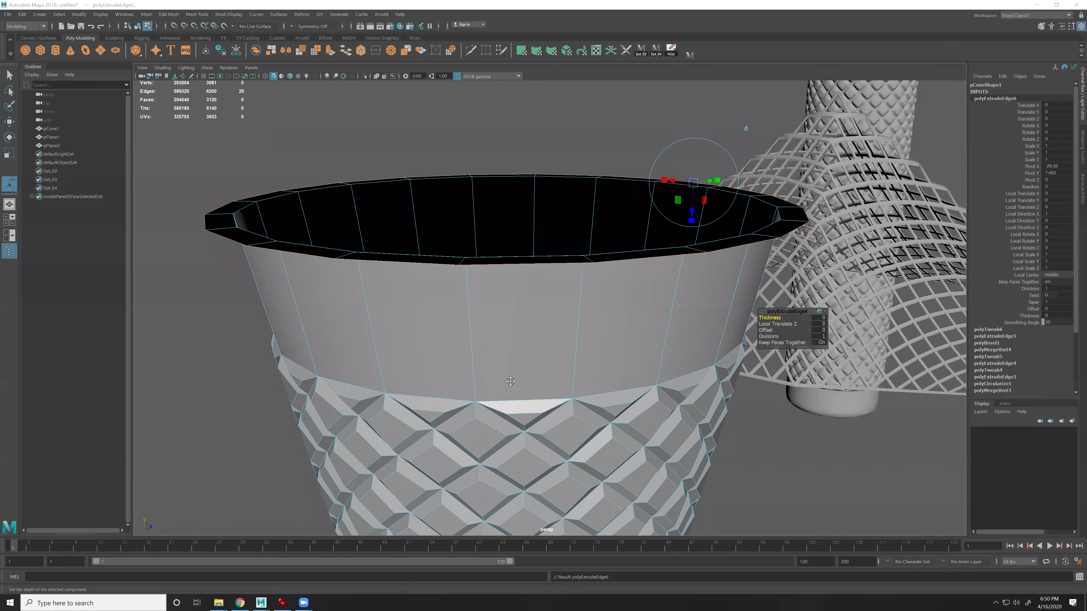
pyautogui.keyDown('alt'); pyautogui.moveTo(644, 244); pyautogui.dragTo(633, 213); pyautogui.keyUp('alt')
pyautogui.press('w')
pyautogui.moveTo(535, 166); pyautogui.dragTo(545, 148)
# Extrude the rim's upper border and scale it inward to form the flat top of the rim
pyautogui.keyDown('shift'); pyautogui.moveTo(567, 189); pyautogui.dragTo(562, 203, button='right'); pyautogui.keyUp('shift')
pyautogui.press('r')
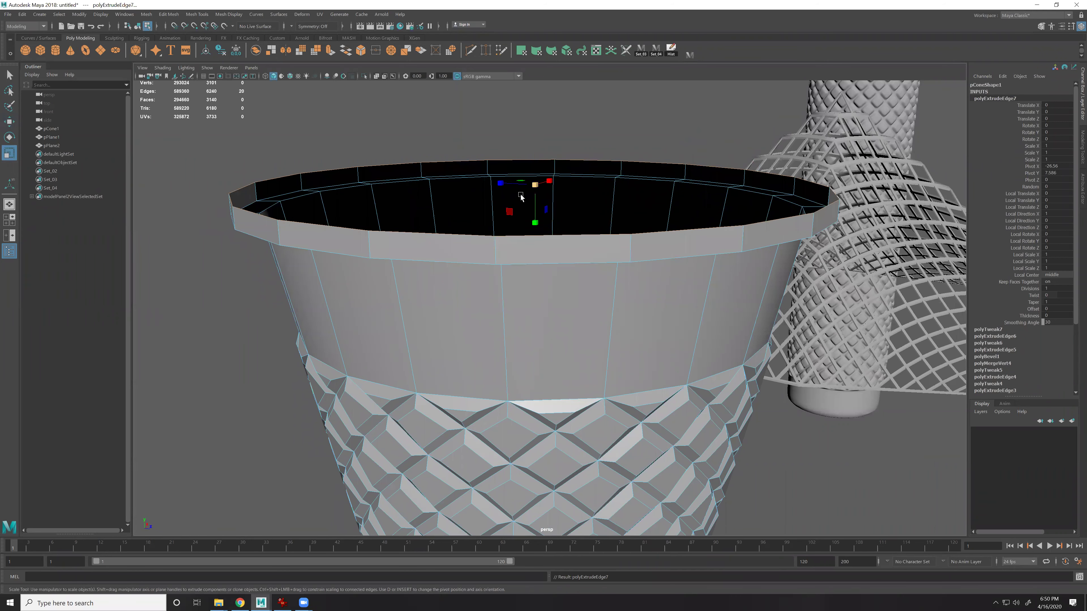
pyautogui.moveTo(536, 190); pyautogui.dragTo(568, 275)
# Extrude the rim's inner border down into the cone and scale it to fit inside the wall
pyautogui.hotkey('ctrl', 'e')
pyautogui.moveTo(488, 265)
pyautogui.keyDown('alt'); pyautogui.mouseDown()
pyautogui.moveTo(493, 284)
pyautogui.moveTo(473, 280)
pyautogui.mouseUp(); pyautogui.keyUp('alt')
pyautogui.press('w')
pyautogui.moveTo(499, 208); pyautogui.dragTo(513, 324)
pyautogui.press('r')
pyautogui.moveTo(509, 253)
pyautogui.keyDown('alt'); pyautogui.mouseDown()
pyautogui.moveTo(534, 259)
pyautogui.moveTo(513, 257)
pyautogui.mouseUp(); pyautogui.keyUp('alt')
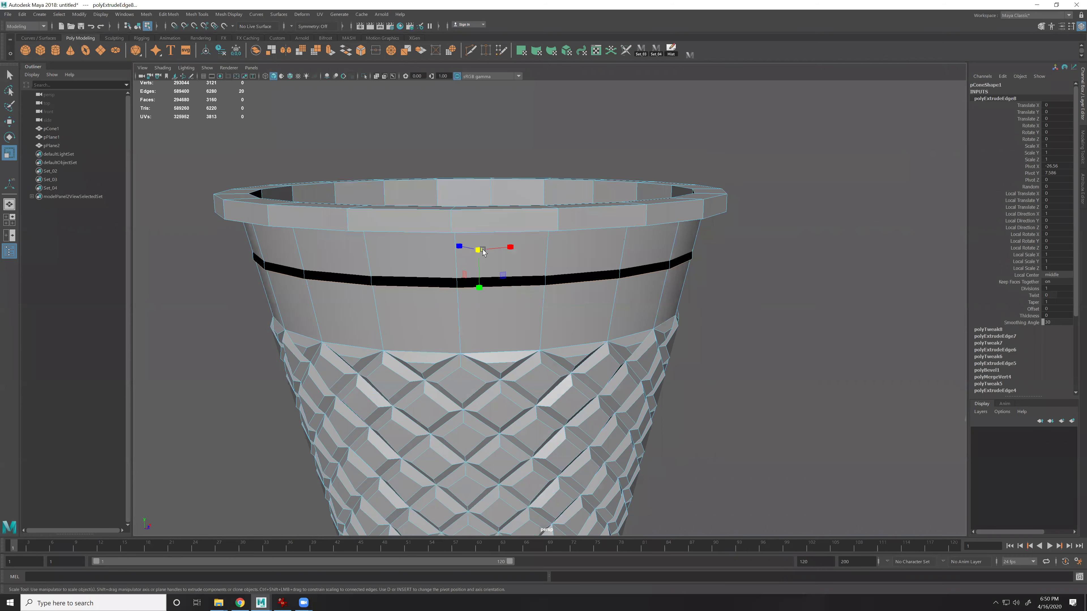
pyautogui.keyDown('alt'); pyautogui.moveTo(646, 192); pyautogui.dragTo(480, 269); pyautogui.keyUp('alt')
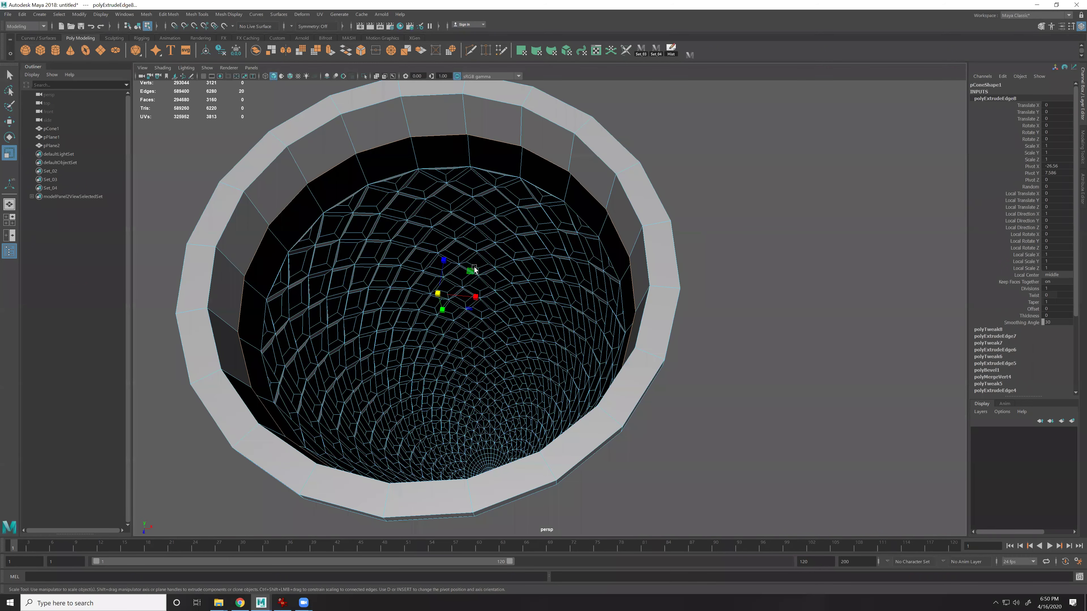
# Extrude the inner border toward the middle and merge it to the center to cap the cone's opening
pyautogui.keyDown('alt'); pyautogui.moveTo(474, 268); pyautogui.dragTo(495, 276, button='right'); pyautogui.keyUp('alt')
pyautogui.scroll(2, 458, 185)
pyautogui.keyDown('shift'); pyautogui.moveTo(458, 184); pyautogui.dragTo(457, 208, button='right'); pyautogui.keyUp('shift')
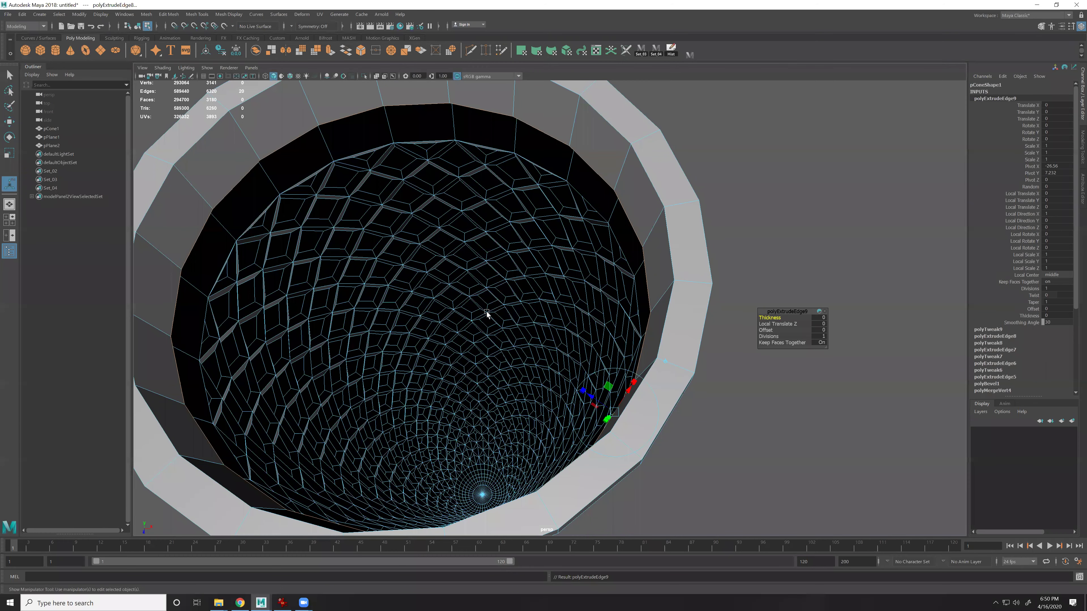
pyautogui.press('r')
pyautogui.moveTo(412, 291); pyautogui.dragTo(274, 224)
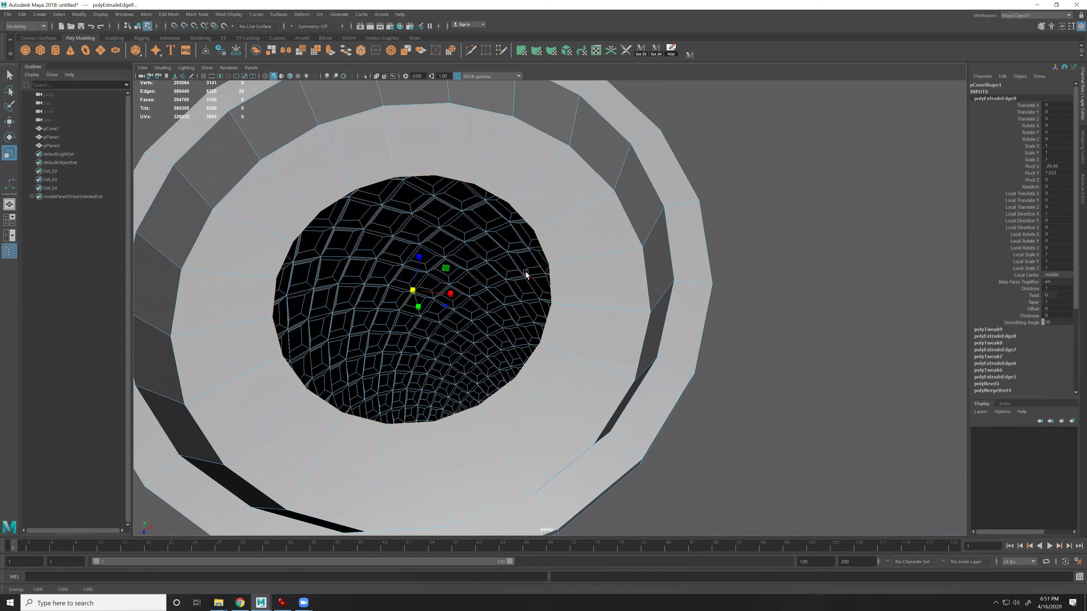
pyautogui.keyDown('shift'); pyautogui.moveTo(526, 276); pyautogui.dragTo(528, 220, button='right'); pyautogui.keyUp('shift')
# Return to object mode and examine the cone's finished rim and inner cap
pyautogui.moveTo(606, 264); pyautogui.dragTo(748, 194, button='right')
pyautogui.keyDown('alt'); pyautogui.moveTo(646, 257); pyautogui.dragTo(598, 283, button='right'); pyautogui.keyUp('alt')
pyautogui.click(806, 338)
pyautogui.keyDown('alt'); pyautogui.moveTo(678, 342); pyautogui.dragTo(631, 282); pyautogui.keyUp('alt')
pyautogui.scroll(1, 452, 262)
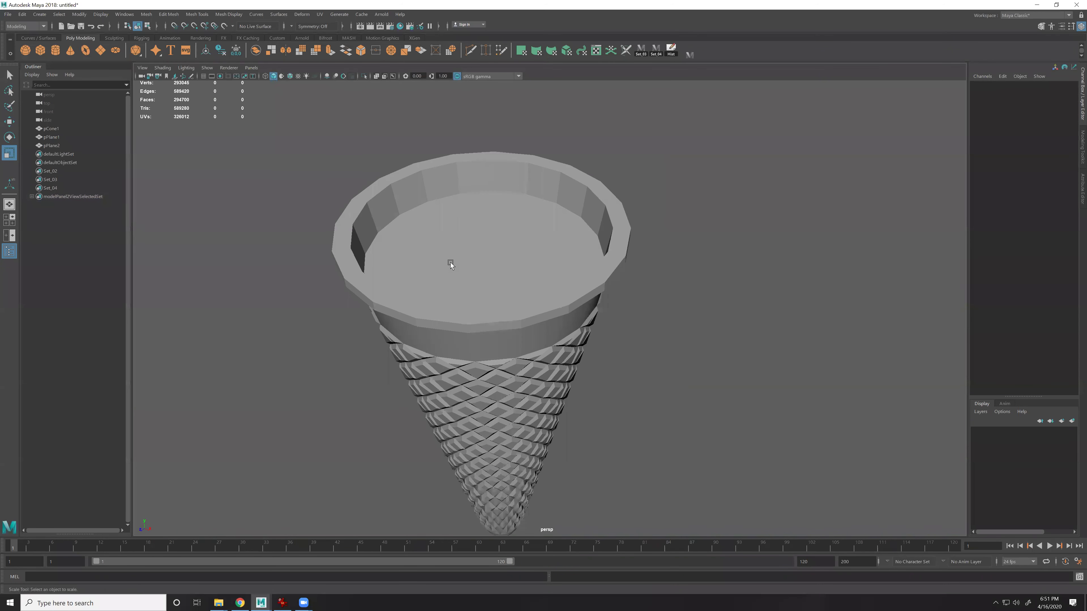
pyautogui.click(442, 245)
pyautogui.scroll(4, 476, 284)
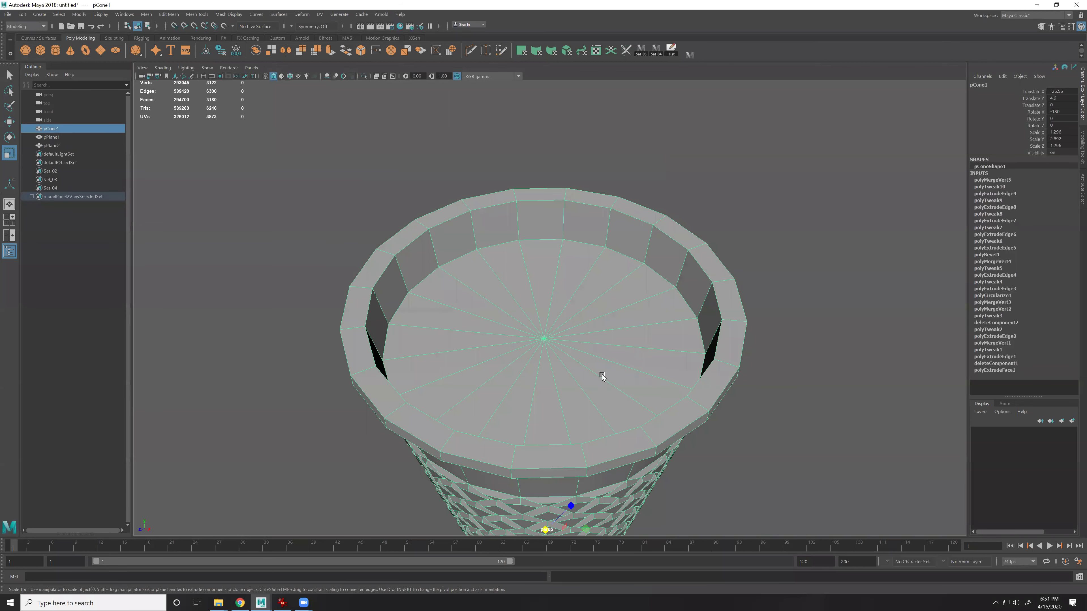
pyautogui.scroll(-4, 602, 374)
pyautogui.keyDown('alt'); pyautogui.moveTo(567, 330); pyautogui.dragTo(546, 304); pyautogui.keyUp('alt')
pyautogui.click(322, 117)
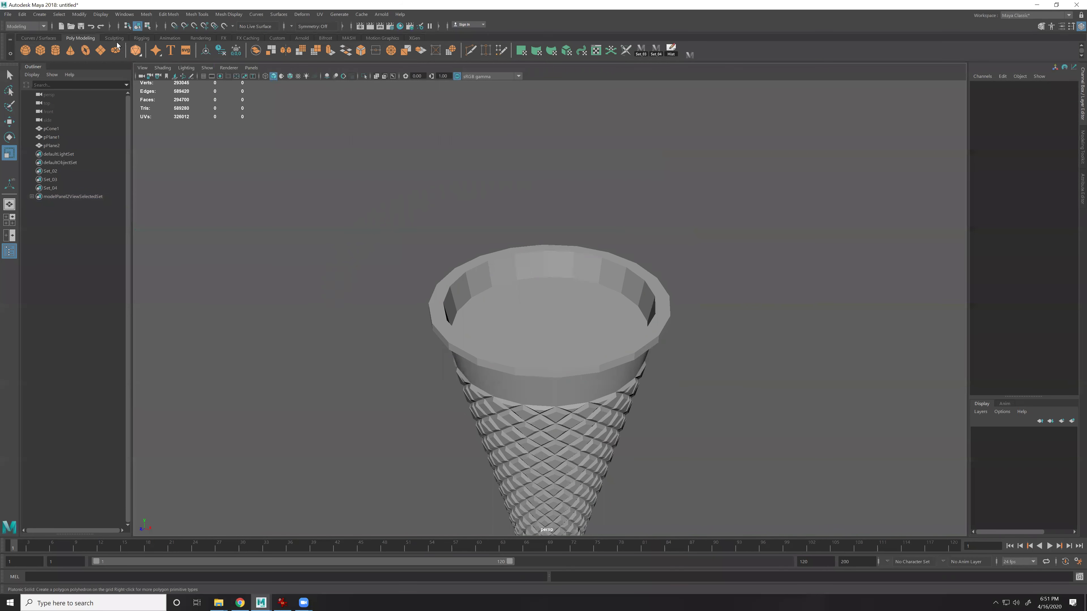
# Create a polygon cone and move it next to the diamond-patterned cone
pyautogui.click(70, 50)
pyautogui.press('f')
pyautogui.press('w')
pyautogui.scroll(-6, 560, 315)
pyautogui.moveTo(559, 315); pyautogui.dragTo(461, 296)
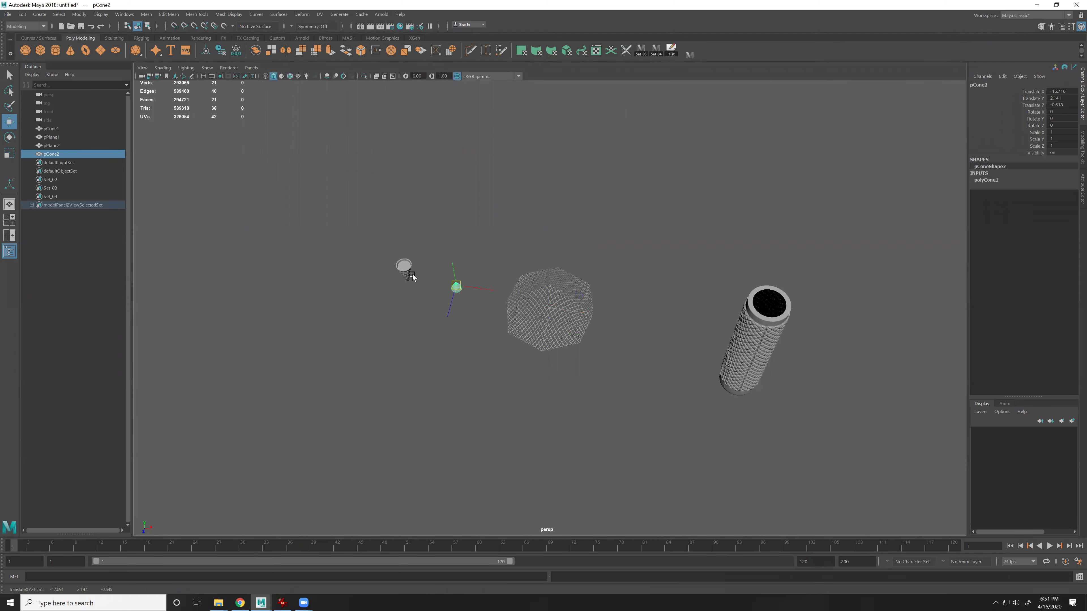
pyautogui.scroll(5, 515, 252)
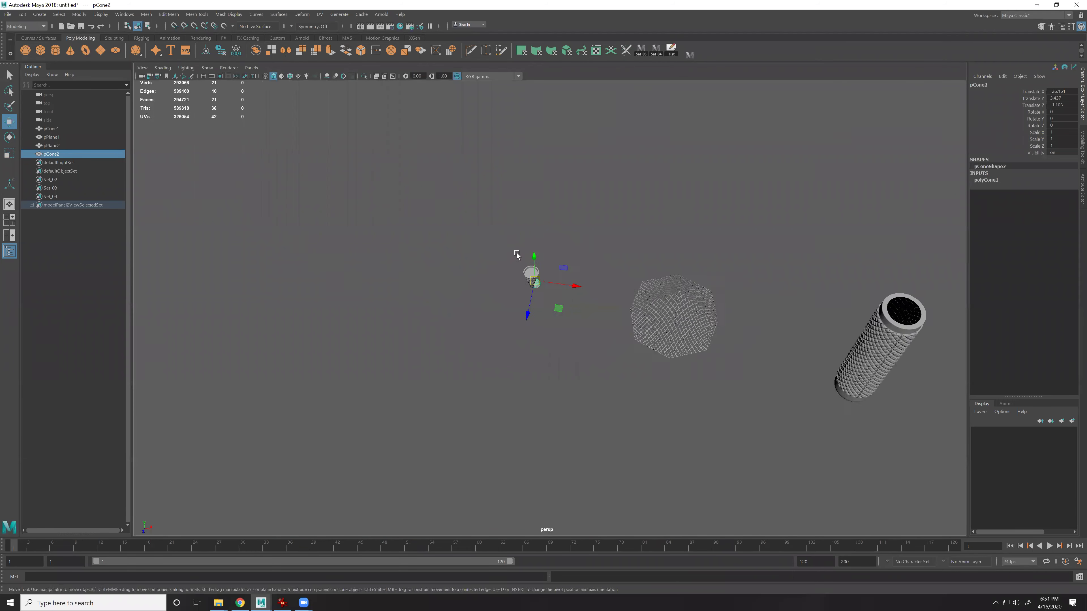
# Move the new cone farther from the diamond-patterned cone and set its axis subdivisions to 12
pyautogui.click(989, 180)
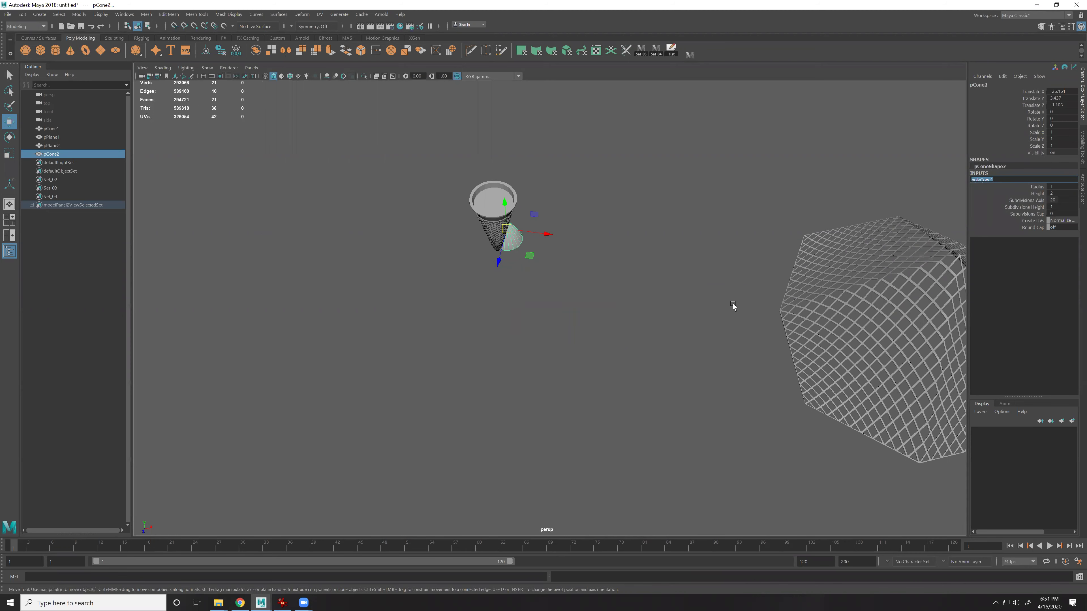
pyautogui.moveTo(549, 237); pyautogui.dragTo(600, 236)
pyautogui.scroll(2, 692, 286)
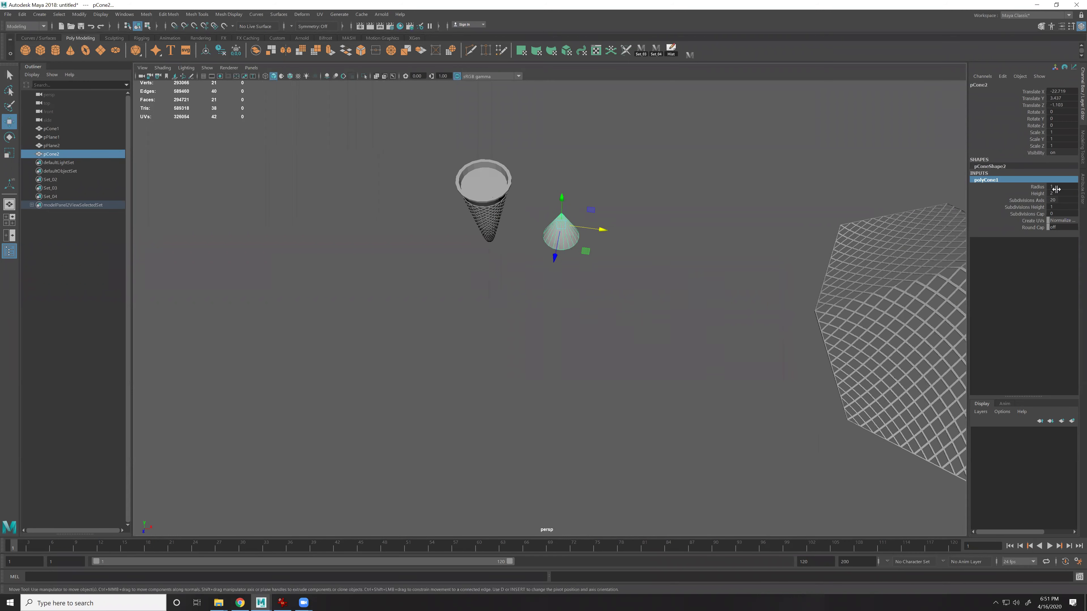
pyautogui.doubleClick(1054, 207)
pyautogui.doubleClick(1052, 199)
pyautogui.write('12')
pyautogui.press('Return')
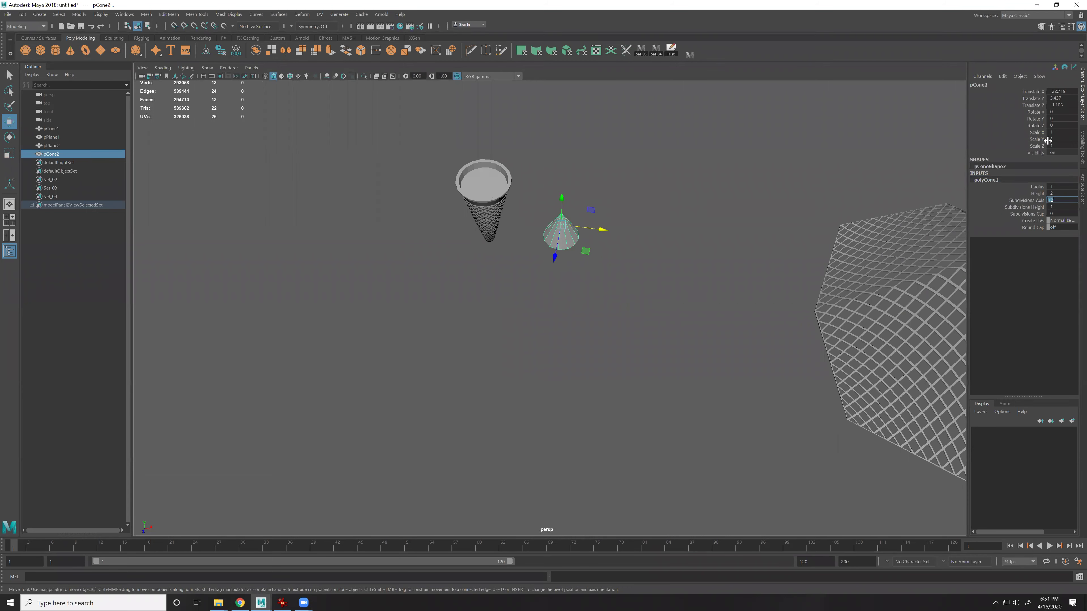
# Delete the new cone's base face
pyautogui.click(673, 327)
pyautogui.click(559, 234)
pyautogui.press('f')
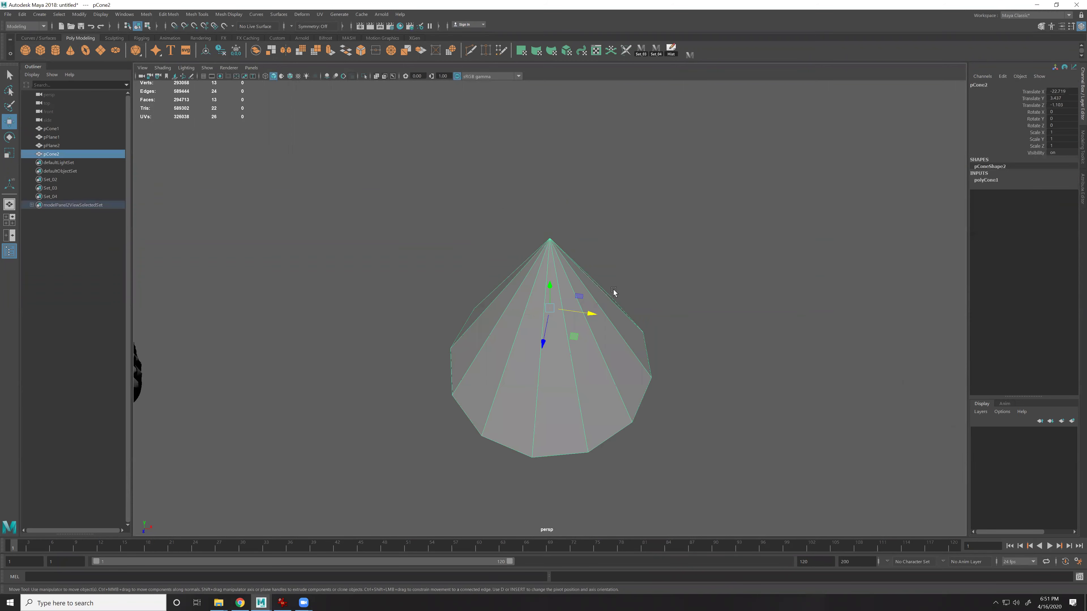
pyautogui.keyDown('alt'); pyautogui.moveTo(613, 290); pyautogui.dragTo(610, 213); pyautogui.keyUp('alt')
pyautogui.press('F11')
pyautogui.click(581, 331)
pyautogui.press('Delete')
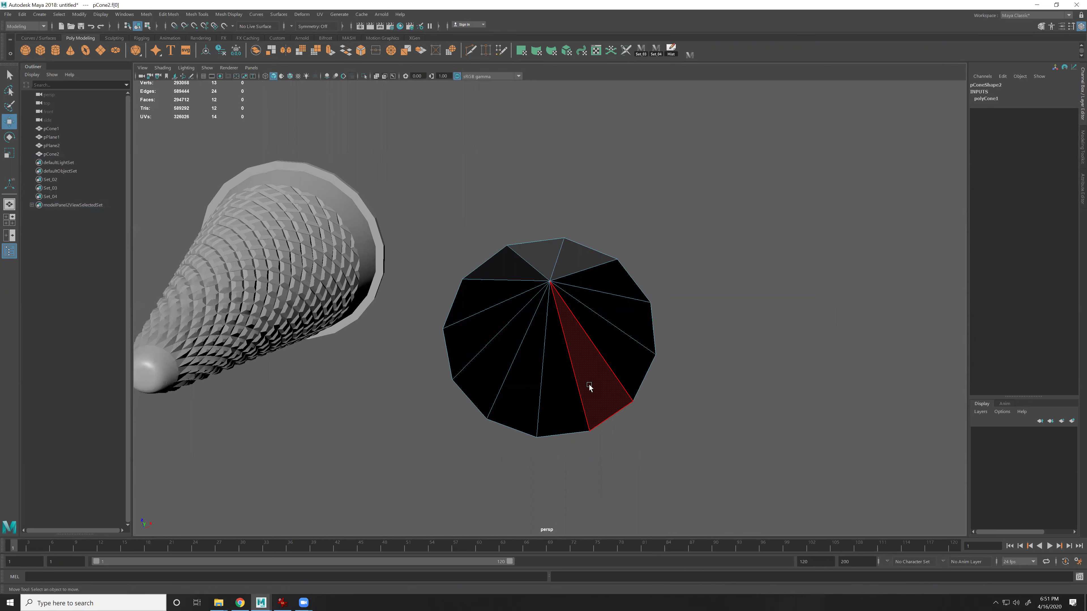
# Return to object mode and scale the open-bottomed cone down uniformly to about 0.649
pyautogui.press('F10')
pyautogui.keyDown('alt'); pyautogui.moveTo(635, 285); pyautogui.dragTo(634, 352); pyautogui.keyUp('alt')
pyautogui.scroll(-3, 634, 352)
pyautogui.press('F8')
pyautogui.keyDown('alt'); pyautogui.moveTo(625, 300); pyautogui.dragTo(616, 324); pyautogui.keyUp('alt')
pyautogui.press('r')
pyautogui.moveTo(550, 308); pyautogui.dragTo(479, 298)
pyautogui.keyDown('alt'); pyautogui.moveTo(546, 318); pyautogui.dragTo(553, 348, button='middle'); pyautogui.keyUp('alt')
pyautogui.keyDown('alt'); pyautogui.moveTo(553, 348); pyautogui.dragTo(559, 298); pyautogui.keyUp('alt')
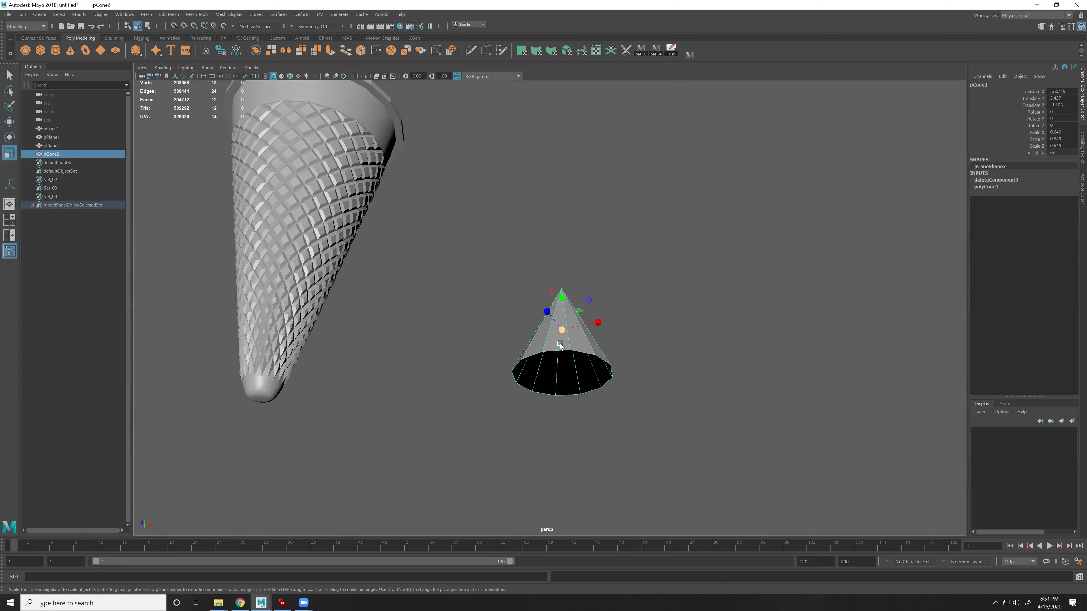
# Extrude the cone's open base border and merge it to the center to close the base with triangles
pyautogui.scroll(3, 560, 308)
pyautogui.press('F10')
pyautogui.doubleClick(563, 366)
pyautogui.keyDown('shift'); pyautogui.moveTo(597, 331); pyautogui.dragTo(591, 364, button='right'); pyautogui.keyUp('shift')
pyautogui.keyDown('shift'); pyautogui.moveTo(597, 409); pyautogui.dragTo(684, 317, button='right'); pyautogui.keyUp('shift')
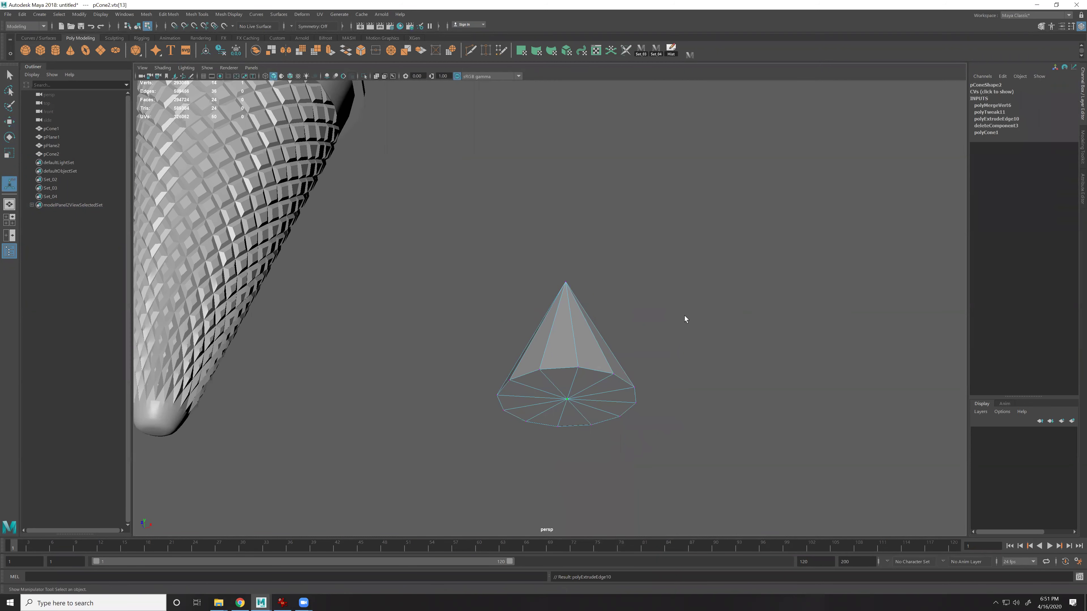
# Return to object mode and snap the cone's pivot to the center vertex of its base
pyautogui.press('F8')
pyautogui.press('w')
pyautogui.press('d')
pyautogui.press('v')
pyautogui.moveTo(582, 403); pyautogui.dragTo(572, 402, button='middle')
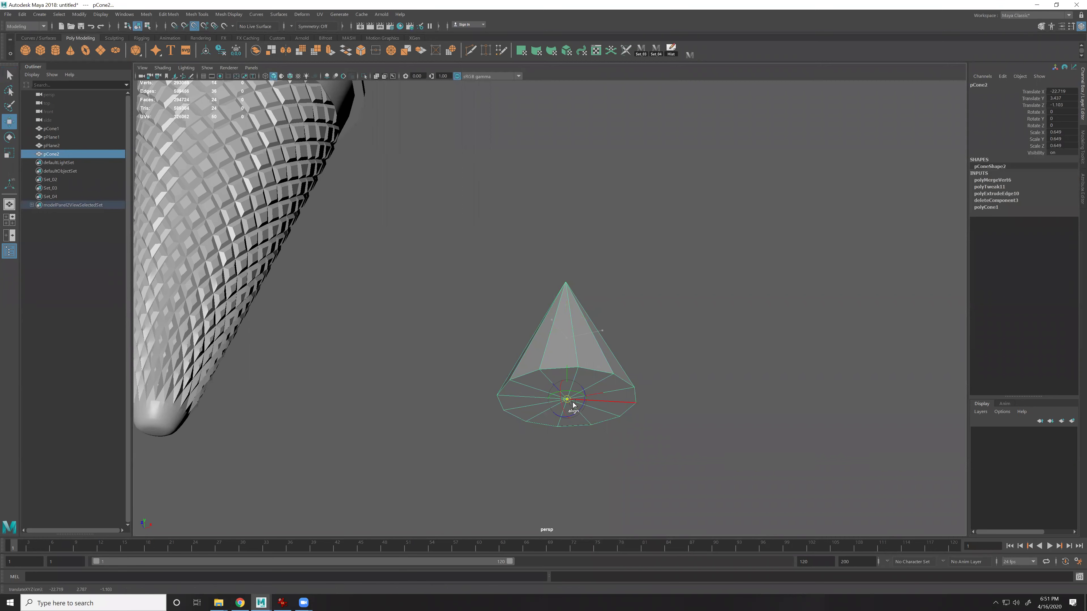
# Show wireframe on shaded objects, and move and scale the plain cone to about 1.238 inside the patterned cone's rim
pyautogui.keyDown('alt'); pyautogui.moveTo(574, 397); pyautogui.dragTo(454, 341); pyautogui.keyUp('alt')
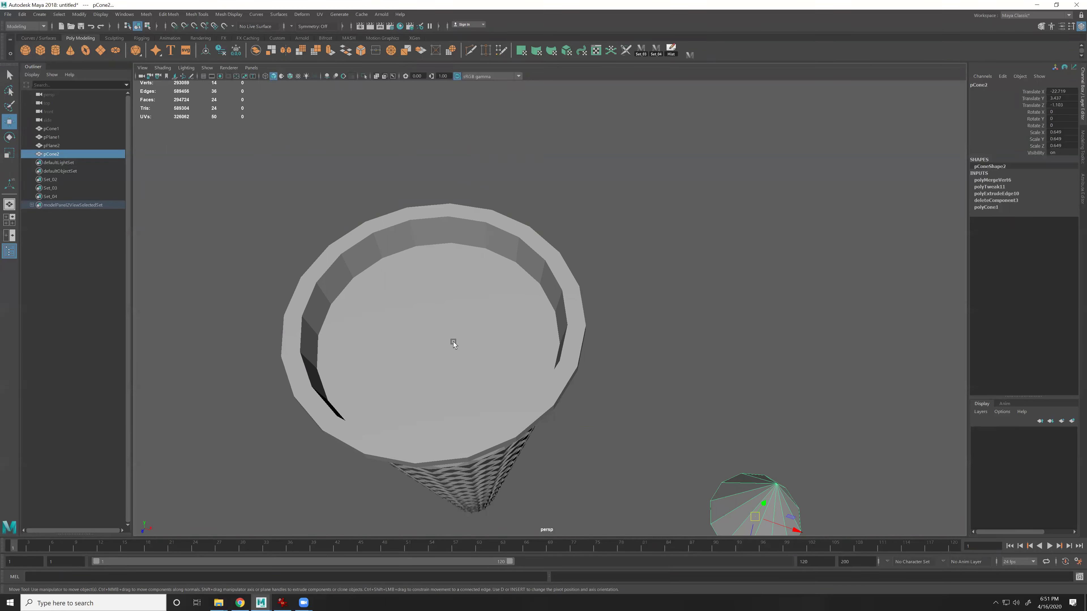
pyautogui.click(291, 76)
pyautogui.moveTo(560, 339)
pyautogui.keyDown('alt'); pyautogui.mouseDown()
pyautogui.moveTo(598, 330)
pyautogui.moveTo(695, 378)
pyautogui.moveTo(737, 356)
pyautogui.moveTo(613, 232)
pyautogui.moveTo(364, 225)
pyautogui.moveTo(377, 245)
pyautogui.moveTo(510, 214)
pyautogui.mouseUp(); pyautogui.keyUp('alt')
pyautogui.press('r')
pyautogui.press('w')
pyautogui.moveTo(372, 203); pyautogui.dragTo(413, 212)
pyautogui.press('r')
pyautogui.keyDown('alt'); pyautogui.moveTo(457, 265); pyautogui.dragTo(528, 333, button='middle'); pyautogui.keyUp('alt')
pyautogui.scroll(3, 529, 333)
pyautogui.keyDown('alt'); pyautogui.moveTo(489, 278); pyautogui.dragTo(542, 365, button='middle'); pyautogui.keyUp('alt')
pyautogui.moveTo(459, 224); pyautogui.dragTo(457, 257, button='right')
pyautogui.scroll(-3, 427, 223)
pyautogui.moveTo(338, 208); pyautogui.dragTo(679, 253)
pyautogui.press('F8')
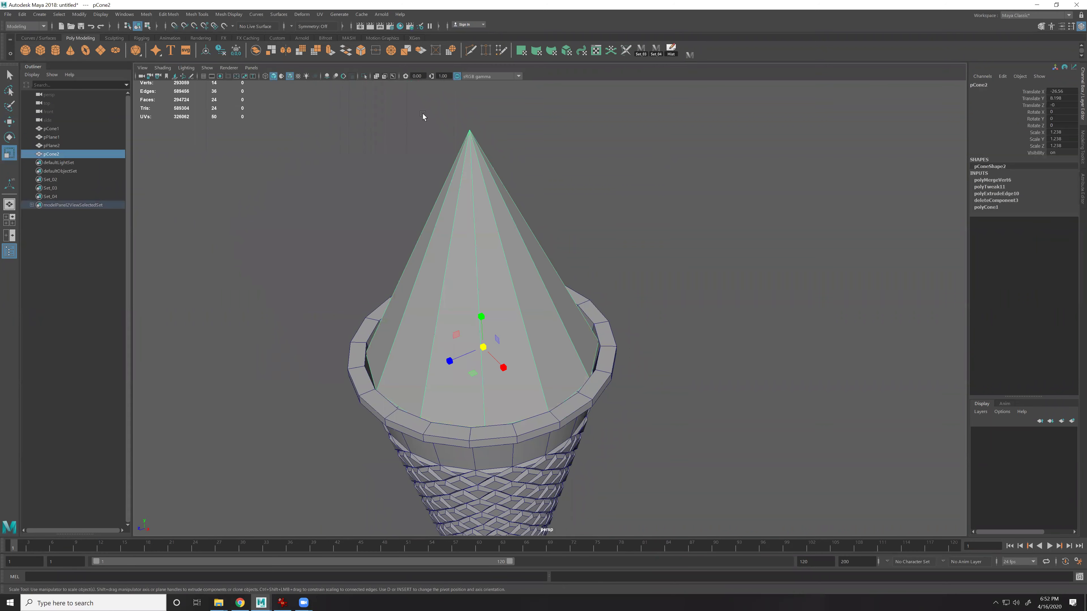
# Isolate the plain cone in the view and select its side faces
pyautogui.click(364, 76)
pyautogui.press('F11')
pyautogui.moveTo(290, 194); pyautogui.dragTo(636, 394)
pyautogui.moveTo(362, 276); pyautogui.dragTo(706, 313)
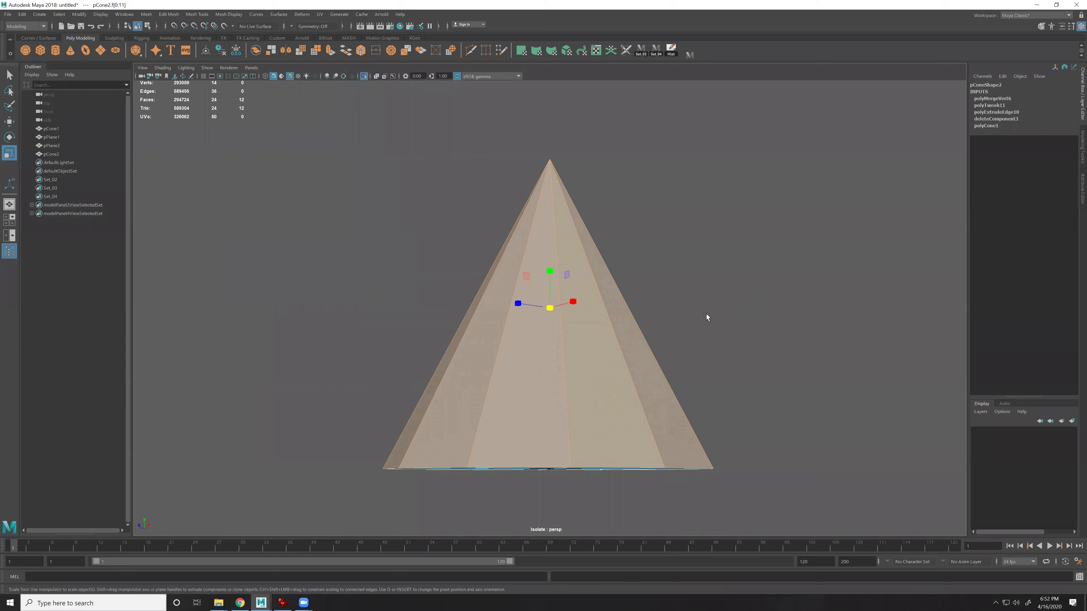
# Adjust the selection of the cone's side faces, try extruding them, and undo the attempt
pyautogui.scroll(2, 706, 314)
pyautogui.keyDown('ctrl'); pyautogui.click(544, 441); pyautogui.keyUp('ctrl')
pyautogui.keyDown('ctrl'); pyautogui.click(687, 444); pyautogui.keyUp('ctrl')
pyautogui.keyDown('alt'); pyautogui.moveTo(687, 447); pyautogui.dragTo(604, 457); pyautogui.keyUp('alt')
pyautogui.keyDown('ctrl'); pyautogui.click(625, 454); pyautogui.keyUp('ctrl')
pyautogui.keyDown('alt'); pyautogui.moveTo(728, 444); pyautogui.dragTo(565, 425); pyautogui.keyUp('alt')
pyautogui.keyDown('ctrl'); pyautogui.click(630, 440); pyautogui.keyUp('ctrl')
pyautogui.keyDown('ctrl'); pyautogui.click(565, 425); pyautogui.keyUp('ctrl')
pyautogui.keyDown('alt'); pyautogui.moveTo(689, 413); pyautogui.dragTo(640, 423); pyautogui.keyUp('alt')
pyautogui.keyDown('ctrl'); pyautogui.click(617, 436); pyautogui.keyUp('ctrl')
pyautogui.keyDown('alt'); pyautogui.moveTo(769, 415); pyautogui.dragTo(577, 263); pyautogui.keyUp('alt')
pyautogui.keyDown('shift'); pyautogui.rightClick(577, 256); pyautogui.keyUp('shift')
pyautogui.keyDown('shift'); pyautogui.moveTo(577, 267); pyautogui.dragTo(577, 274, button='right'); pyautogui.keyUp('shift')
pyautogui.hotkey('ctrl', 'z')
pyautogui.hotkey('ctrl', 'z')
pyautogui.hotkey('ctrl', 'z')
pyautogui.hotkey('ctrl', 'z')
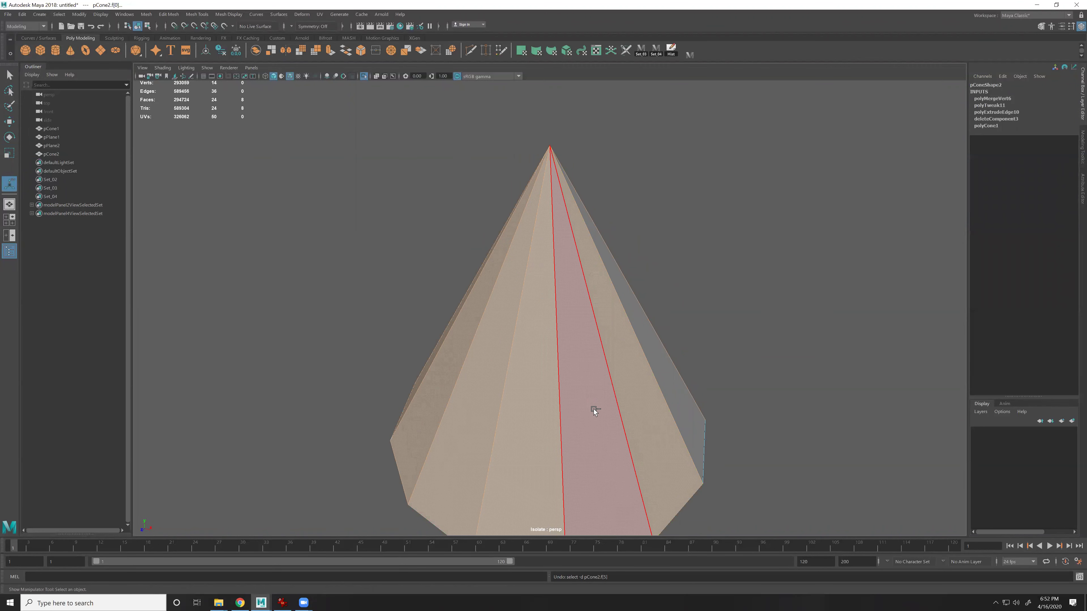
# Try to split the ring of edges running from the cone's tip to its base
pyautogui.press('q')
pyautogui.click(683, 354)
pyautogui.keyDown('alt'); pyautogui.moveTo(683, 354); pyautogui.dragTo(735, 313); pyautogui.keyUp('alt')
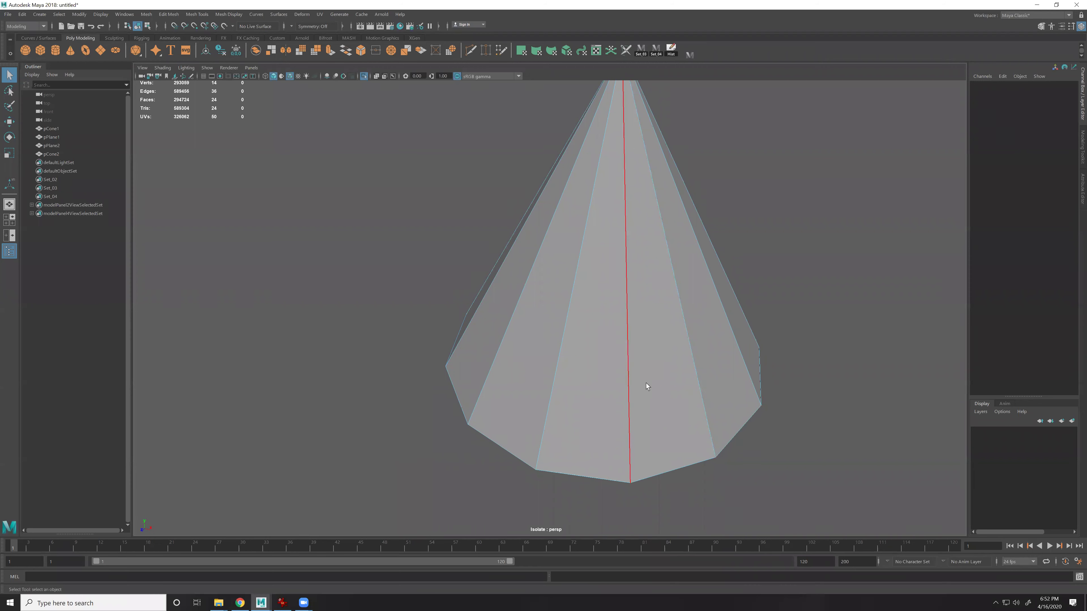
pyautogui.keyDown('alt'); pyautogui.moveTo(648, 408); pyautogui.dragTo(657, 401); pyautogui.keyUp('alt')
pyautogui.keyDown('alt'); pyautogui.moveTo(658, 400); pyautogui.dragTo(626, 324, button='right'); pyautogui.keyUp('alt')
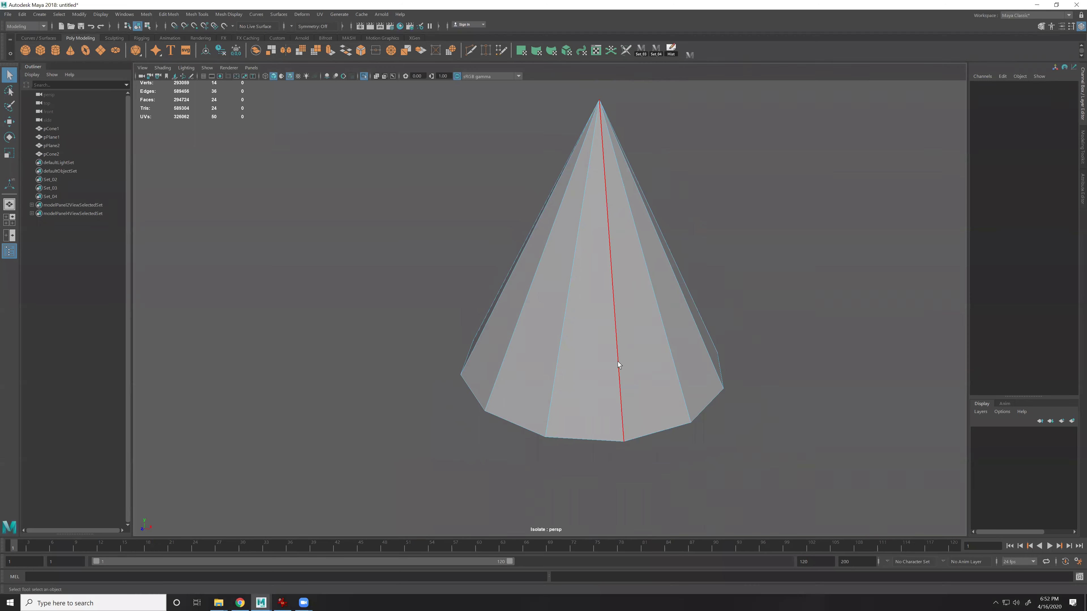
pyautogui.click(614, 308)
pyautogui.keyDown('ctrl'); pyautogui.moveTo(697, 205); pyautogui.dragTo(841, 347, button='right'); pyautogui.keyUp('ctrl')
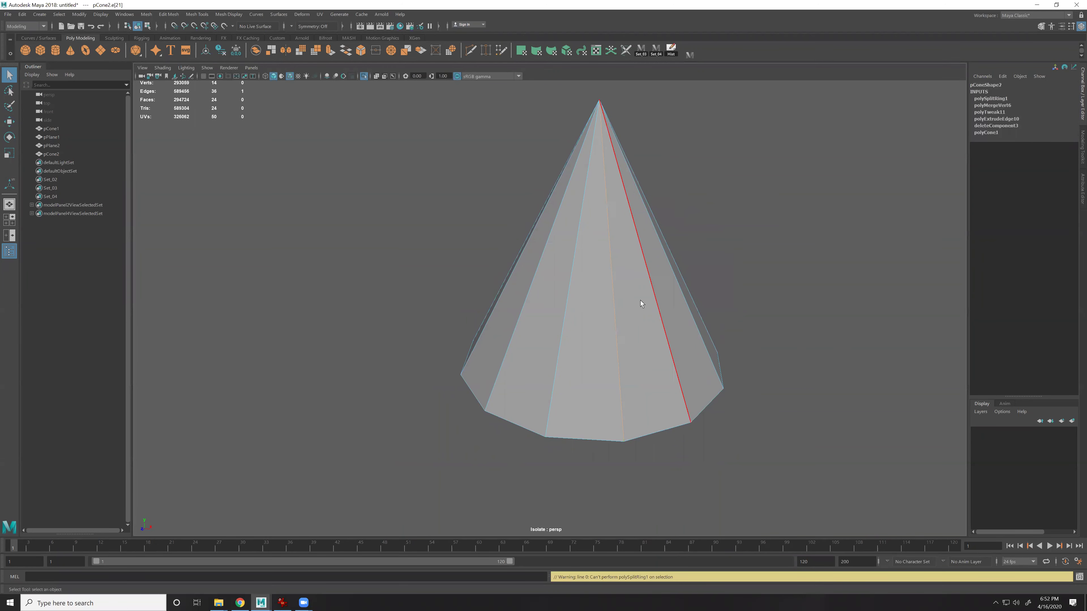
pyautogui.keyDown('alt'); pyautogui.moveTo(636, 280); pyautogui.dragTo(651, 287); pyautogui.keyUp('alt')
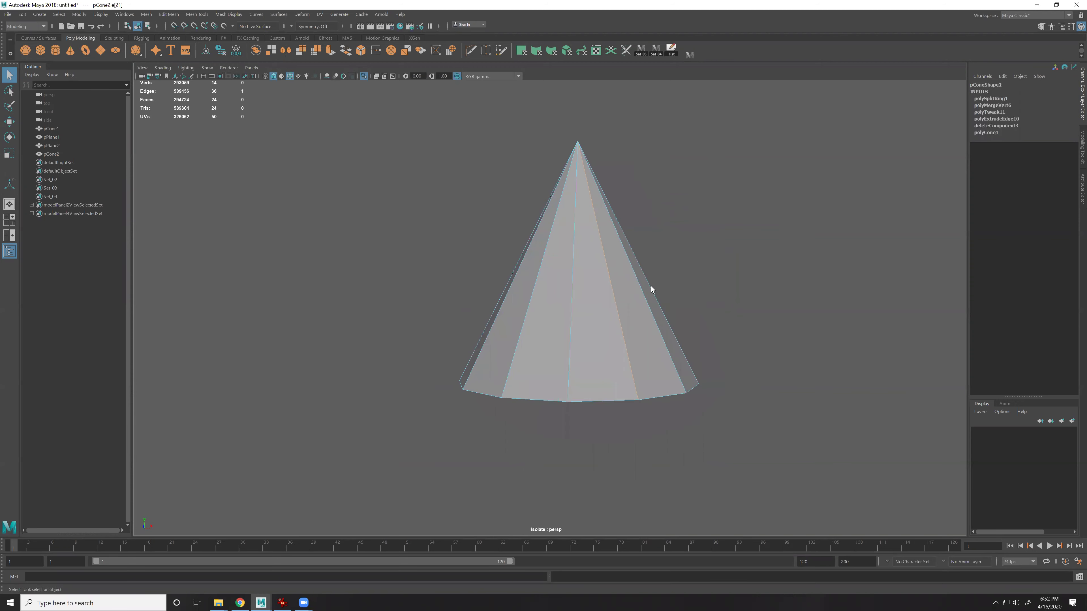
# In the side view, slice the cone horizontally just below its tip with the Multi-Cut tool
pyautogui.press('space')
pyautogui.press('space')
pyautogui.press('f')
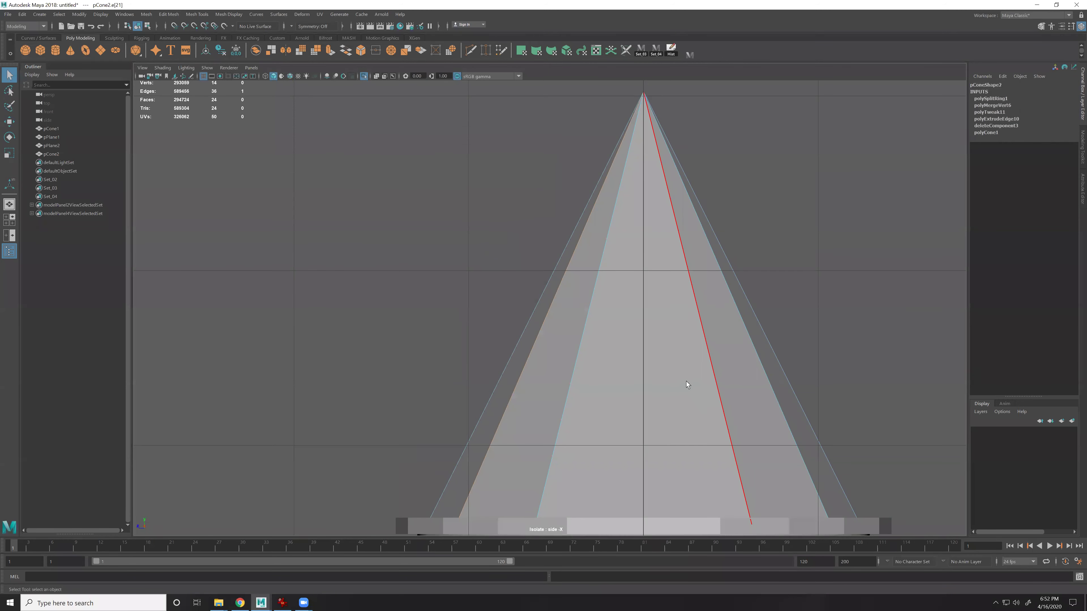
pyautogui.keyDown('alt'); pyautogui.moveTo(744, 229); pyautogui.dragTo(736, 257, button='middle'); pyautogui.keyUp('alt')
pyautogui.hotkey('ctrl', 'shift', 'x')
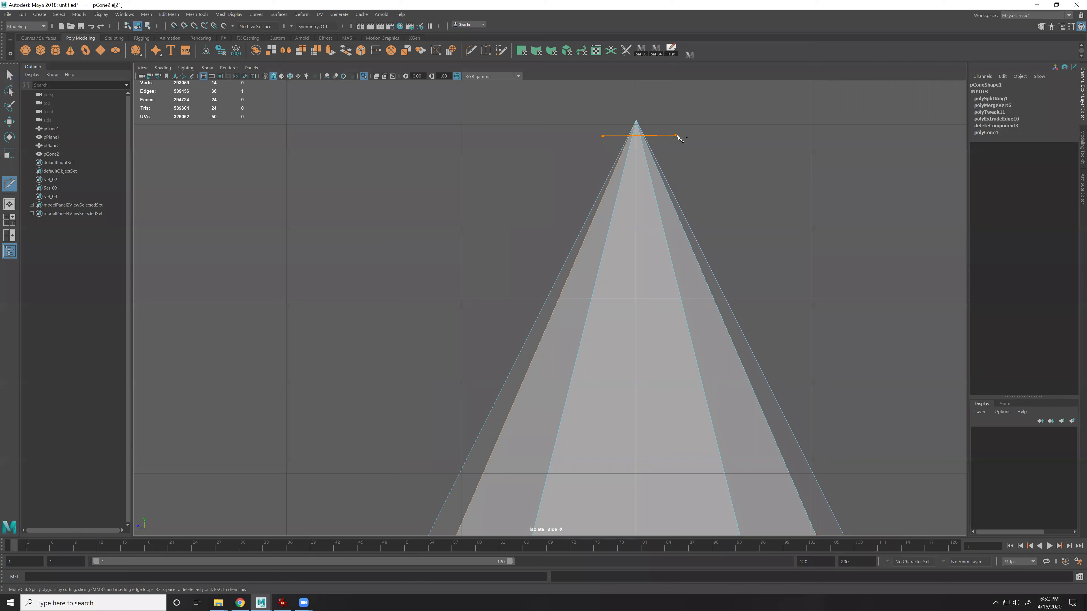
pyautogui.keyDown('alt'); pyautogui.moveTo(645, 353); pyautogui.dragTo(639, 322, button='middle'); pyautogui.keyUp('alt')
pyautogui.press('w')
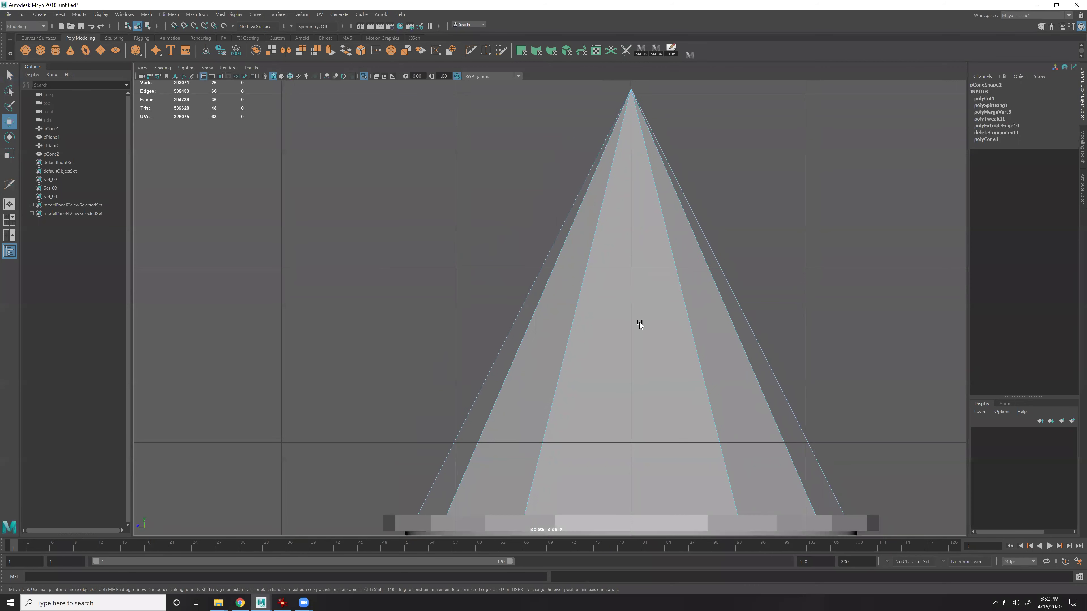
# Insert a horizontal edge loop around the middle of the cone and return to the perspective view
pyautogui.click(631, 313)
pyautogui.keyDown('ctrl'); pyautogui.moveTo(722, 256); pyautogui.dragTo(687, 325, button='right'); pyautogui.keyUp('ctrl')
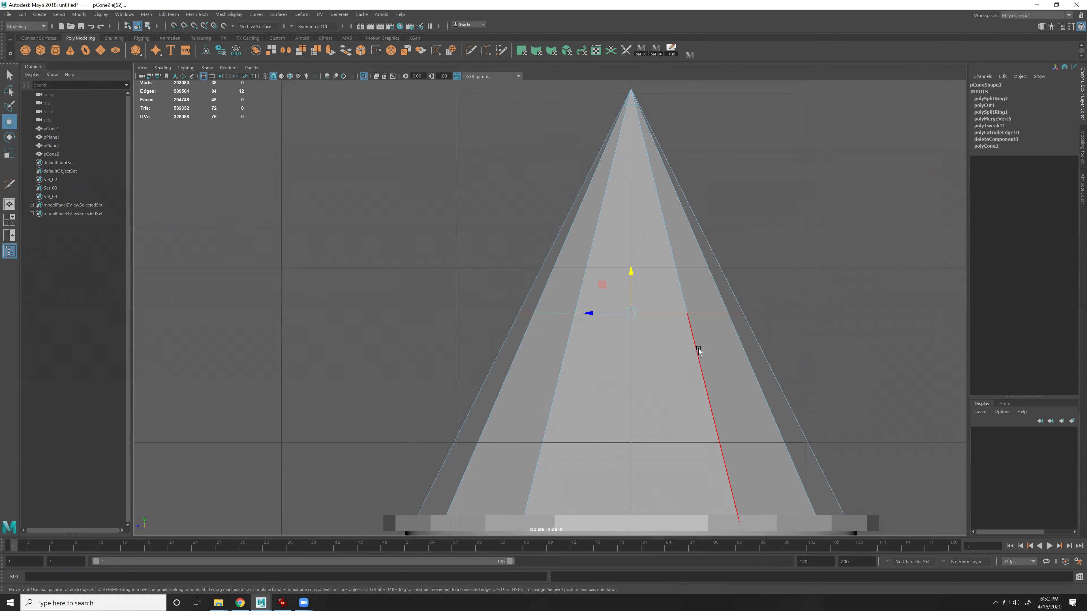
pyautogui.press('space')
pyautogui.press('space')
# Undo the middle edge loop and the slice below the cone's tip
pyautogui.hotkey('ctrl', 'z')
pyautogui.hotkey('ctrl', 'z')
pyautogui.hotkey('ctrl', 'z')
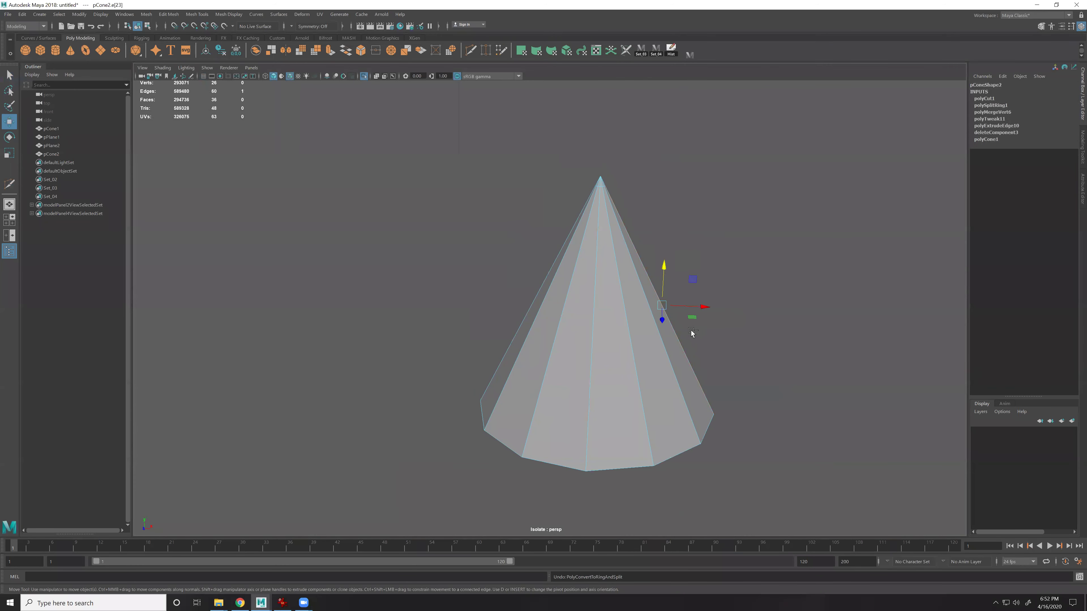
pyautogui.hotkey('ctrl', 'z')
pyautogui.hotkey('ctrl', 'z')
# Select the vertex at the cone's tip
pyautogui.keyDown('alt'); pyautogui.moveTo(661, 277); pyautogui.dragTo(664, 361, button='middle'); pyautogui.keyUp('alt')
pyautogui.keyDown('alt'); pyautogui.moveTo(663, 362); pyautogui.dragTo(856, 466, button='right'); pyautogui.keyUp('alt')
pyautogui.keyDown('alt'); pyautogui.moveTo(715, 258); pyautogui.dragTo(652, 281, button='middle'); pyautogui.keyUp('alt')
pyautogui.moveTo(563, 194); pyautogui.dragTo(539, 191, button='right')
pyautogui.moveTo(556, 184); pyautogui.dragTo(645, 261)
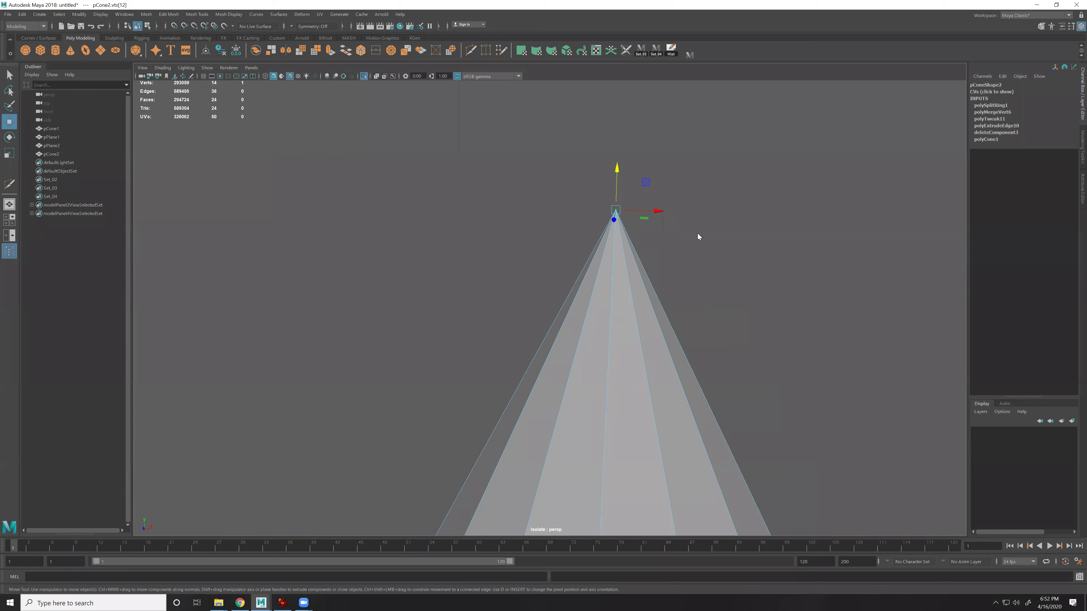
# Return to object mode, set the cone's height subdivisions to 5, and inspect the mesh from below
pyautogui.press('F8')
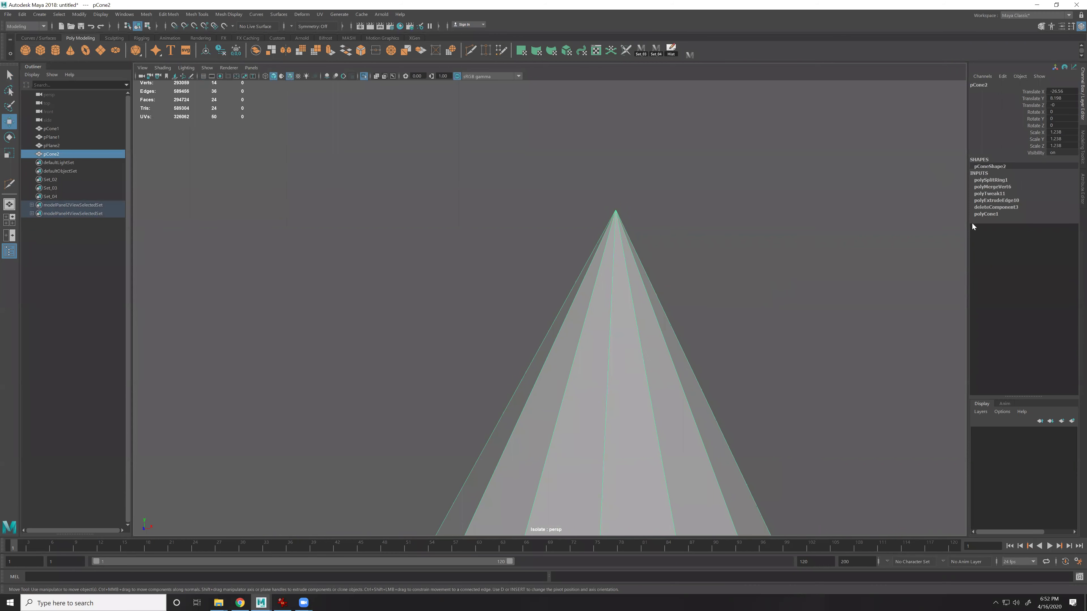
pyautogui.click(986, 214)
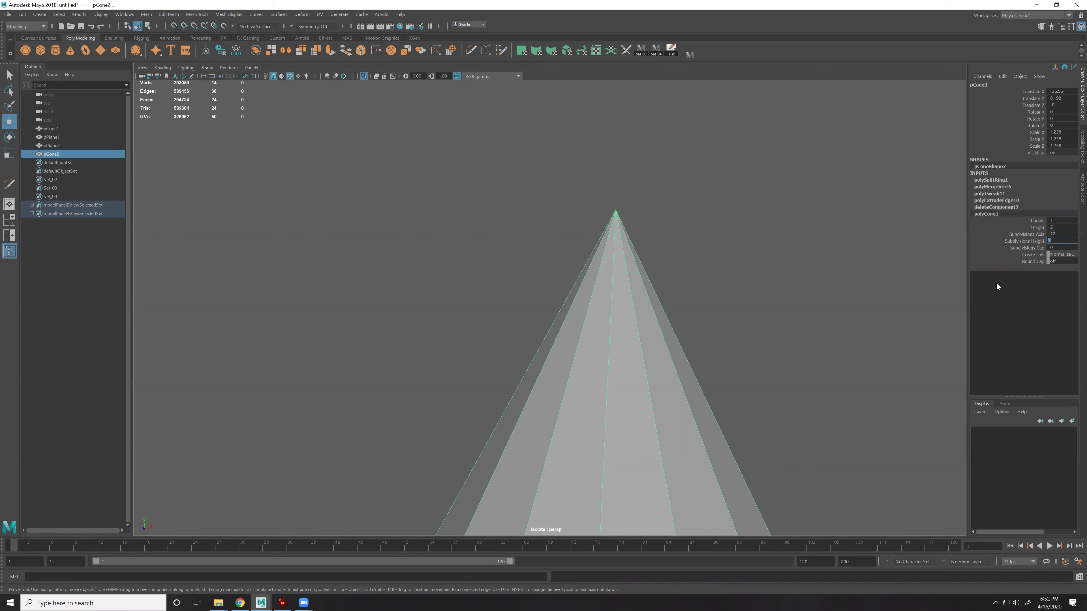
pyautogui.write('5')
pyautogui.press('Return')
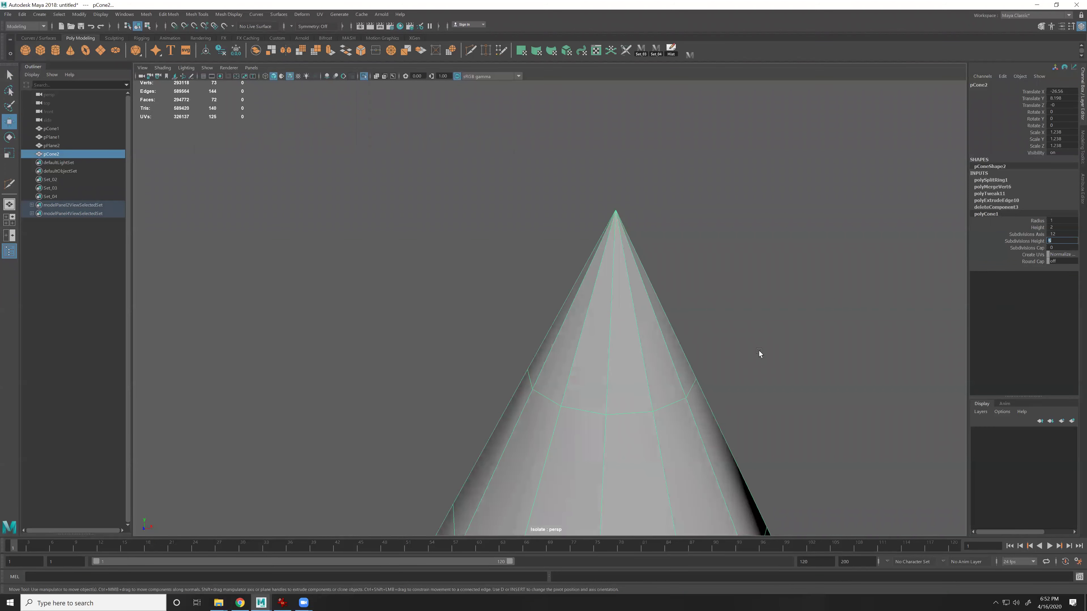
pyautogui.click(796, 422)
pyautogui.keyDown('alt'); pyautogui.moveTo(796, 422); pyautogui.dragTo(652, 262, button='right'); pyautogui.keyUp('alt')
pyautogui.keyDown('alt'); pyautogui.moveTo(652, 262); pyautogui.dragTo(644, 197, button='middle'); pyautogui.keyUp('alt')
pyautogui.keyDown('alt'); pyautogui.moveTo(644, 197); pyautogui.dragTo(612, 332); pyautogui.keyUp('alt')
pyautogui.click(584, 421)
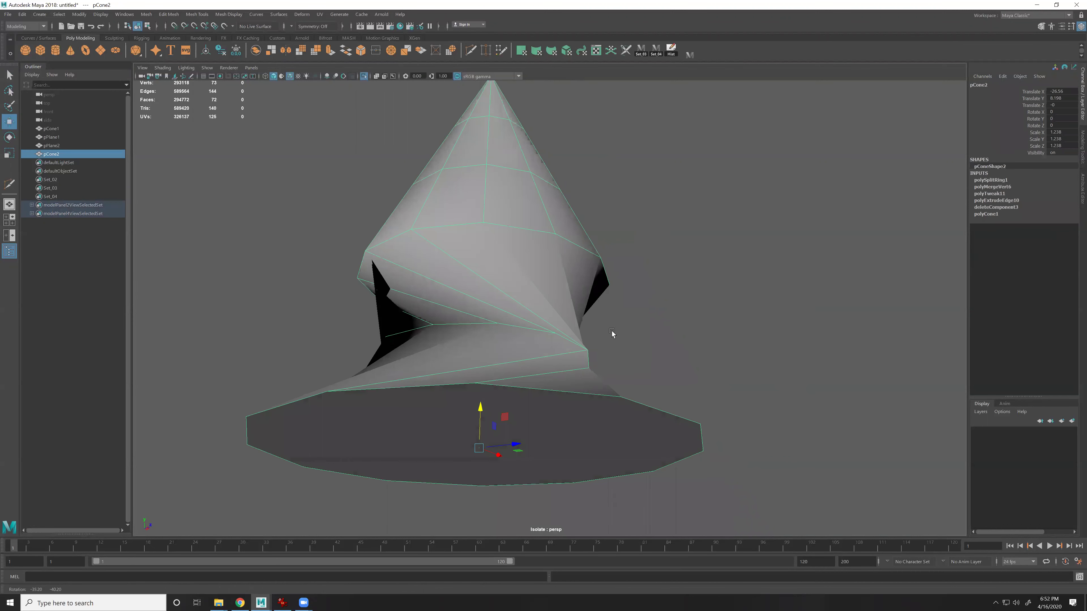
# Try deleting the twisted edge loop in the lower part of the cone
pyautogui.moveTo(524, 342); pyautogui.dragTo(522, 312, button='right')
pyautogui.doubleClick(525, 331)
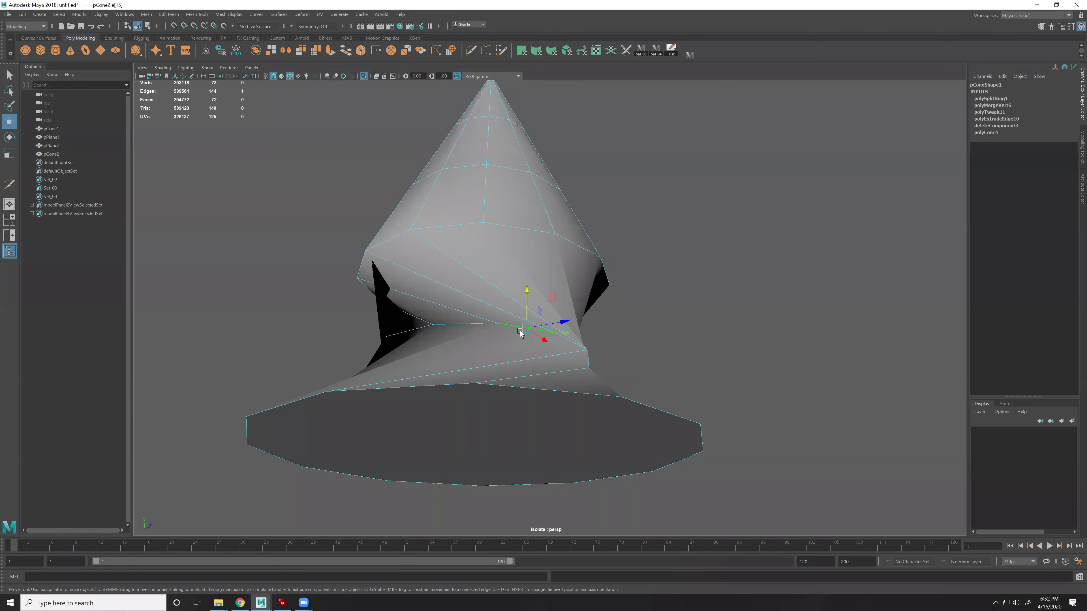
pyautogui.hotkey('ctrl', 'Delete')
pyautogui.press('r')
pyautogui.keyDown('alt'); pyautogui.moveTo(644, 377); pyautogui.dragTo(658, 408); pyautogui.keyUp('alt')
pyautogui.moveTo(720, 378)
pyautogui.keyDown('alt'); pyautogui.mouseDown()
pyautogui.moveTo(649, 391)
pyautogui.moveTo(698, 377)
pyautogui.mouseUp(); pyautogui.keyUp('alt')
# Select the horizontal edge loop above the gap in the cone's side
pyautogui.press('y')
pyautogui.click(656, 471)
pyautogui.press('w')
pyautogui.click(720, 336)
pyautogui.moveTo(720, 336)
pyautogui.keyDown('alt'); pyautogui.mouseDown()
pyautogui.moveTo(714, 328)
pyautogui.moveTo(726, 332)
pyautogui.mouseUp(); pyautogui.keyUp('alt')
pyautogui.click(722, 255)
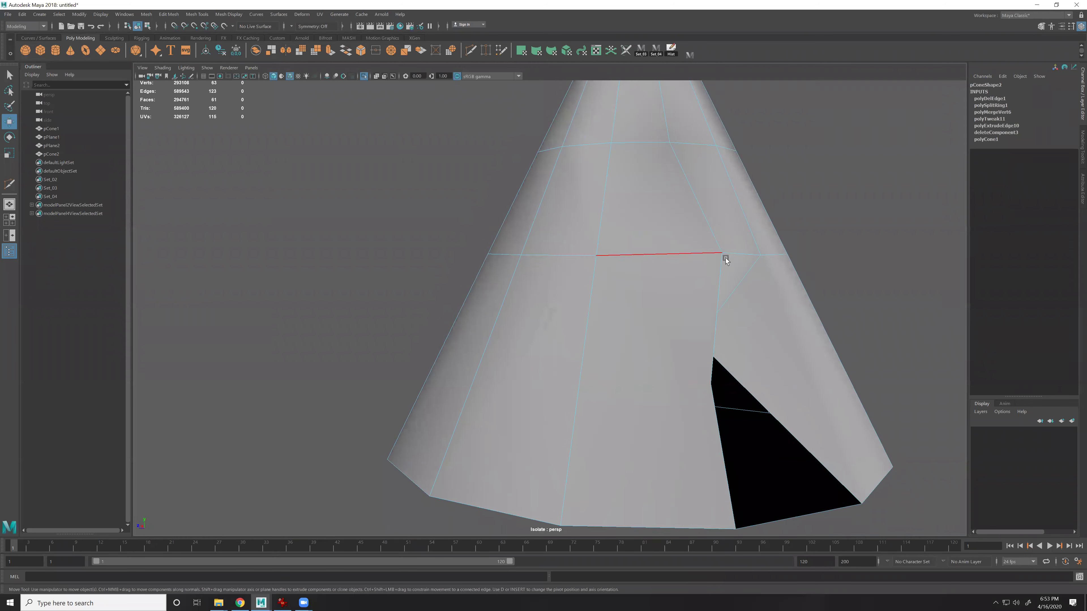
pyautogui.doubleClick(651, 256)
pyautogui.keyDown('alt'); pyautogui.moveTo(799, 341); pyautogui.dragTo(710, 332); pyautogui.keyUp('alt')
# Undo the edge deletions and the height subdivision change
pyautogui.hotkey('ctrl', 'z')
pyautogui.hotkey('ctrl', 'z')
pyautogui.hotkey('ctrl', 'z')
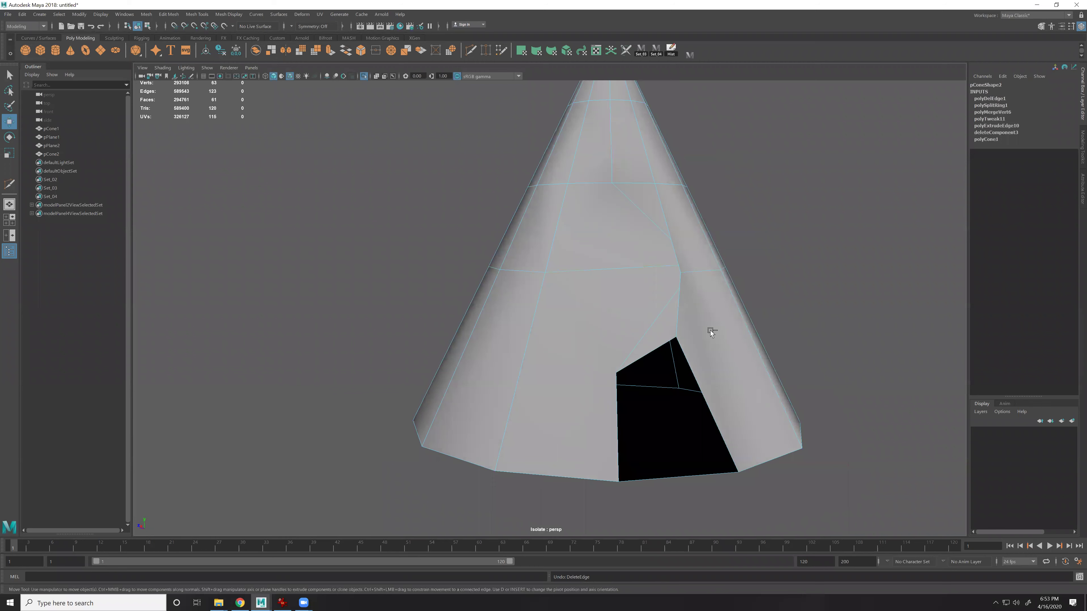
pyautogui.hotkey('ctrl', 'z')
pyautogui.hotkey('ctrl', 'z')
pyautogui.hotkey('ctrl', 'z')
pyautogui.hotkey('ctrl', 'z')
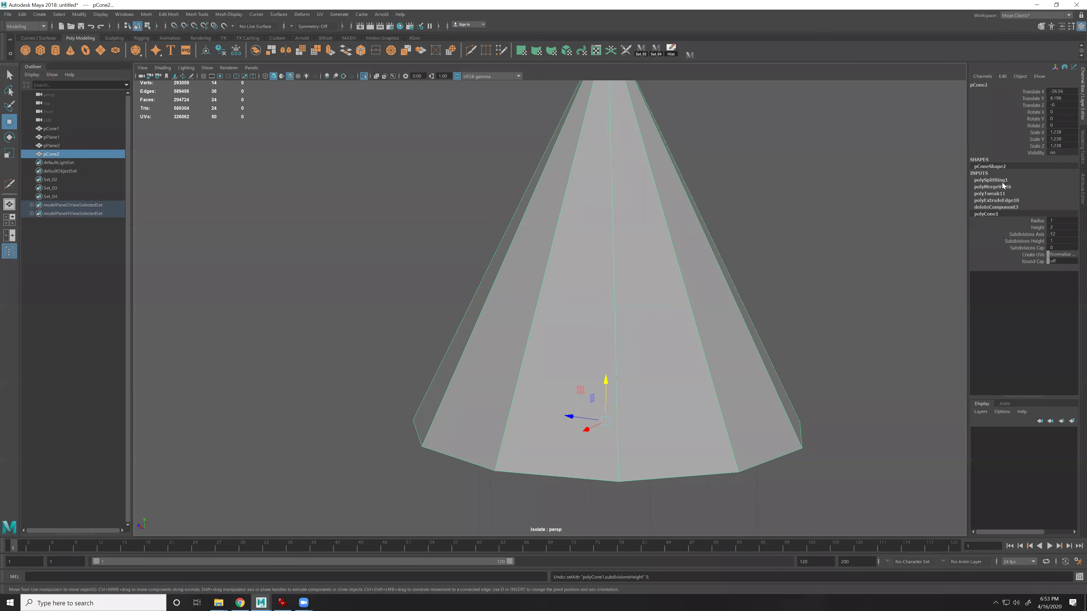
pyautogui.doubleClick(1053, 248)
pyautogui.write('1')
pyautogui.doubleClick(1055, 241)
pyautogui.click(1005, 193)
pyautogui.click(998, 180)
pyautogui.click(1004, 267)
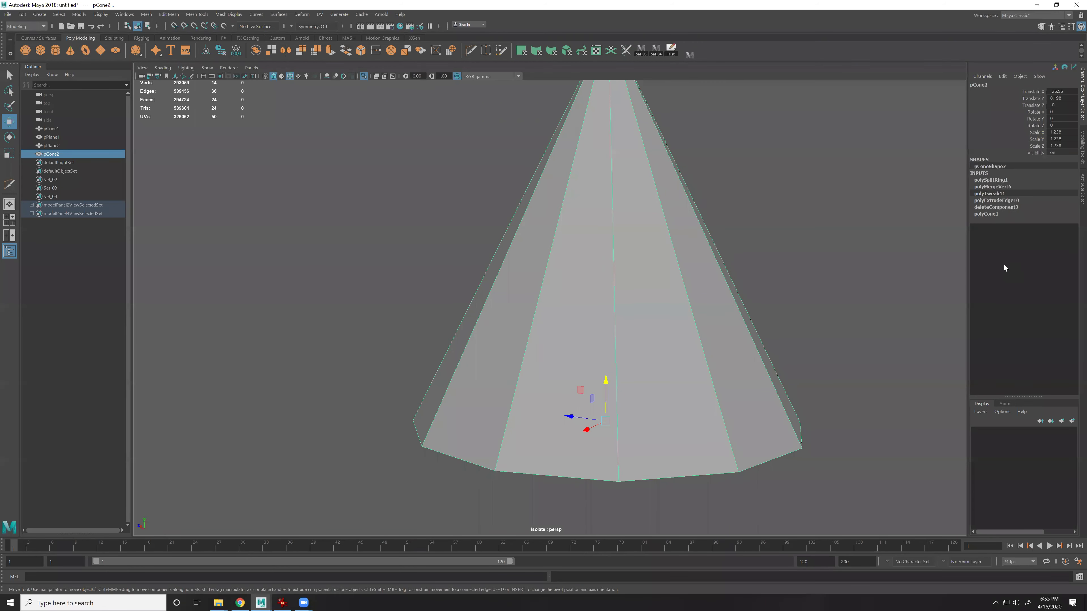
# Try setting the cone's height subdivisions to 5 again, and undo the change
pyautogui.click(994, 214)
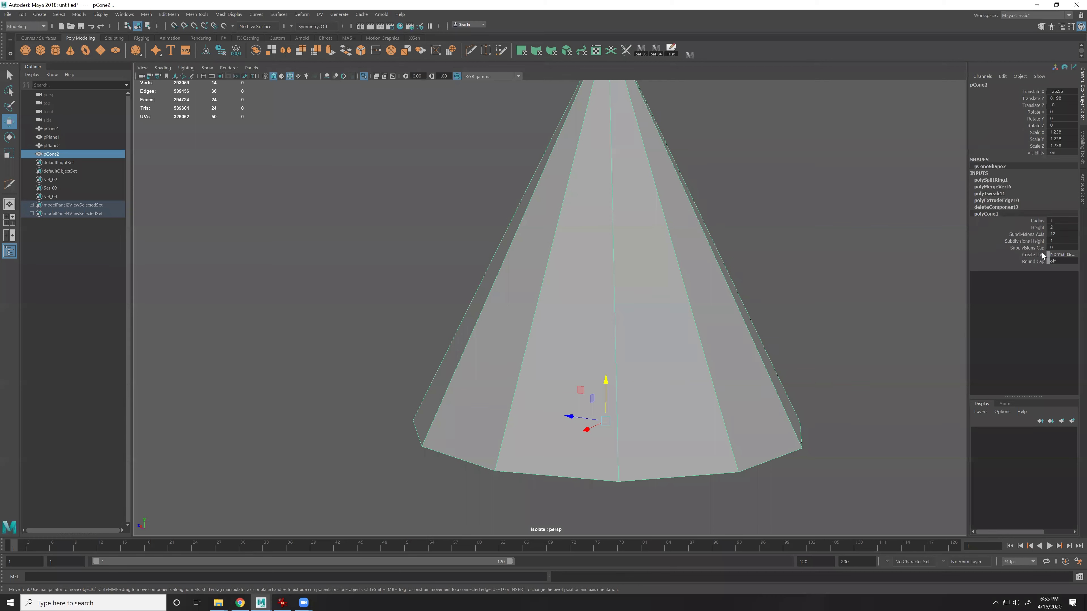
pyautogui.click(1058, 241)
pyautogui.write('5')
pyautogui.press('Return')
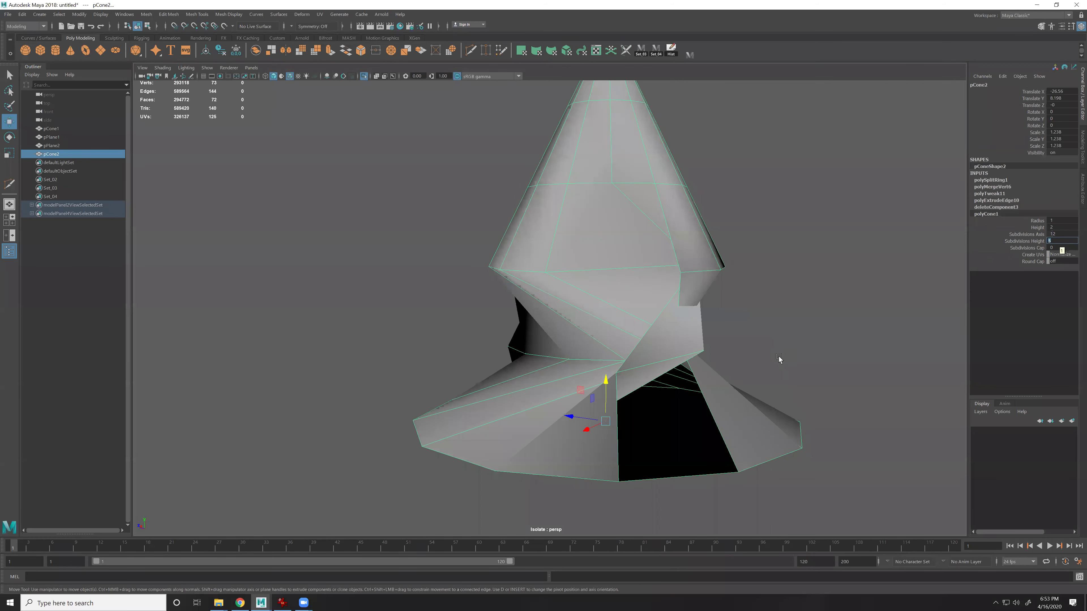
pyautogui.hotkey('ctrl', 'z')
pyautogui.hotkey('ctrl', 'z')
# Try cutting a horizontal ring of edges across the cone just below its tip with Multi-Cut in the side view
pyautogui.keyDown('alt'); pyautogui.moveTo(608, 102); pyautogui.dragTo(625, 336, button='middle'); pyautogui.keyUp('alt')
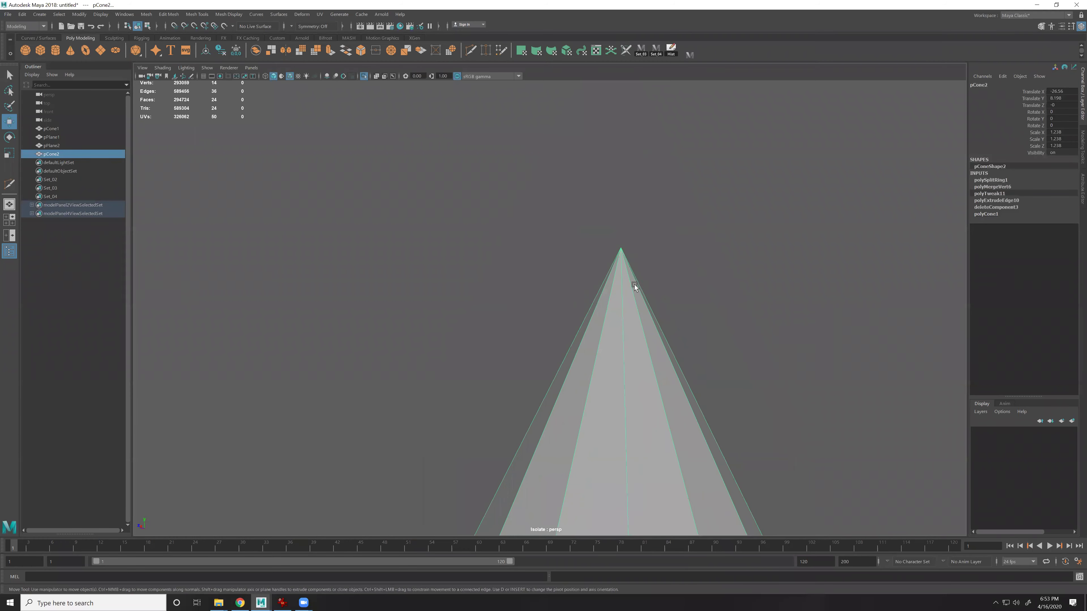
pyautogui.keyDown('shift'); pyautogui.moveTo(635, 285); pyautogui.dragTo(560, 274, button='right'); pyautogui.keyUp('shift')
pyautogui.press('space')
pyautogui.press('space')
pyautogui.keyDown('alt'); pyautogui.moveTo(666, 399); pyautogui.dragTo(667, 409, button='middle'); pyautogui.keyUp('alt')
pyautogui.scroll(4, 664, 372)
pyautogui.keyDown('alt'); pyautogui.moveTo(687, 299); pyautogui.dragTo(624, 397, button='middle'); pyautogui.keyUp('alt')
pyautogui.press('Escape')
pyautogui.scroll(3, 631, 295)
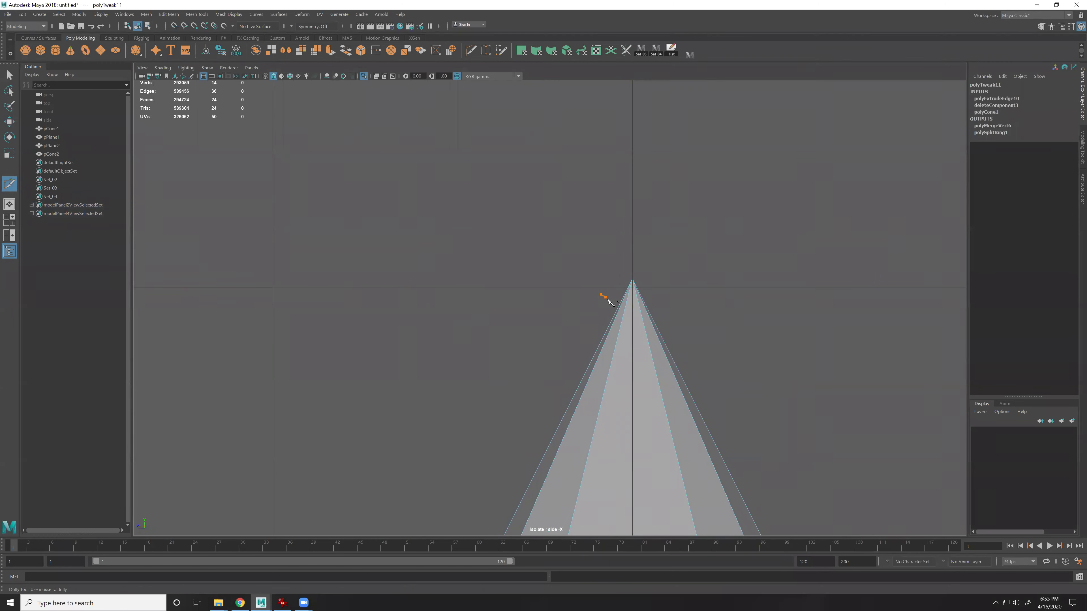
pyautogui.moveTo(643, 308); pyautogui.dragTo(618, 290)
pyautogui.keyDown('shift'); pyautogui.moveTo(792, 306); pyautogui.dragTo(579, 319); pyautogui.keyUp('shift')
pyautogui.moveTo(709, 306); pyautogui.dragTo(740, 298)
pyautogui.keyDown('shift'); pyautogui.moveTo(743, 297); pyautogui.dragTo(743, 297); pyautogui.keyUp('shift')
pyautogui.keyDown('alt'); pyautogui.moveTo(642, 325); pyautogui.dragTo(903, 543, button='right'); pyautogui.keyUp('alt')
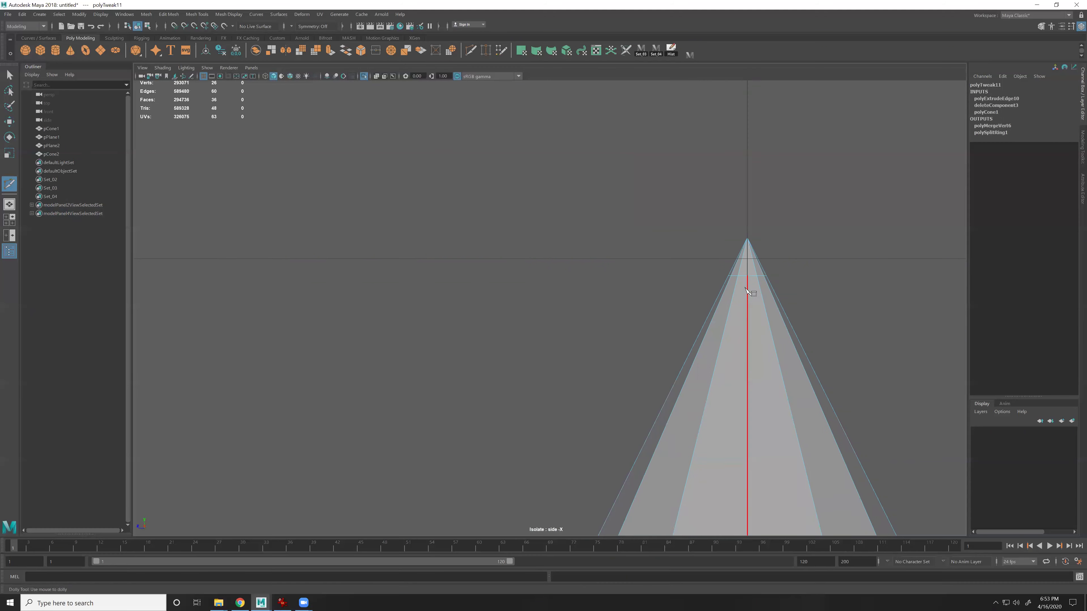
pyautogui.keyDown('alt'); pyautogui.moveTo(747, 294); pyautogui.dragTo(731, 301, button='middle'); pyautogui.keyUp('alt')
pyautogui.press('w')
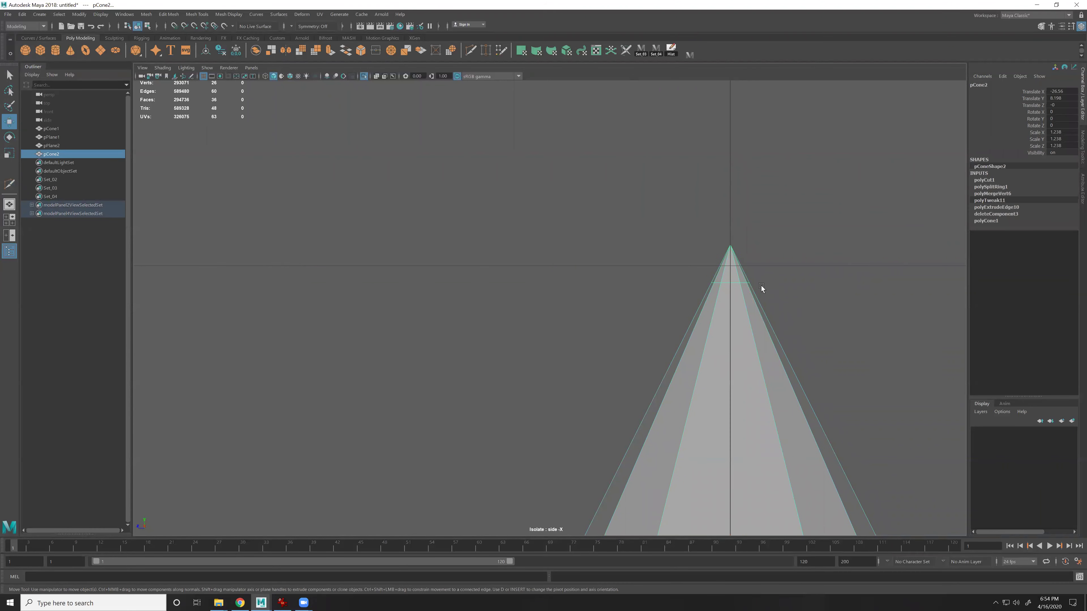
# Try dividing the cone into horizontal bands by repeatedly splitting the edge rings on its side from a vertical edge
pyautogui.press('space')
pyautogui.press('space')
pyautogui.click(593, 312)
pyautogui.keyDown('ctrl'); pyautogui.moveTo(626, 281); pyautogui.dragTo(507, 355, button='right'); pyautogui.keyUp('ctrl')
pyautogui.click(547, 390)
pyautogui.press('g')
pyautogui.click(554, 457)
pyautogui.press('g')
pyautogui.click(542, 349)
pyautogui.press('g')
pyautogui.click(556, 243)
pyautogui.press('g')
pyautogui.click(546, 276)
pyautogui.press('g')
pyautogui.click(573, 304)
pyautogui.keyDown('alt'); pyautogui.moveTo(583, 289); pyautogui.dragTo(586, 337, button='middle'); pyautogui.keyUp('alt')
pyautogui.scroll(1, 584, 330)
pyautogui.click(556, 263)
pyautogui.press('g')
pyautogui.keyDown('alt'); pyautogui.moveTo(577, 290); pyautogui.dragTo(577, 312, button='middle'); pyautogui.keyUp('alt')
pyautogui.press('F8')
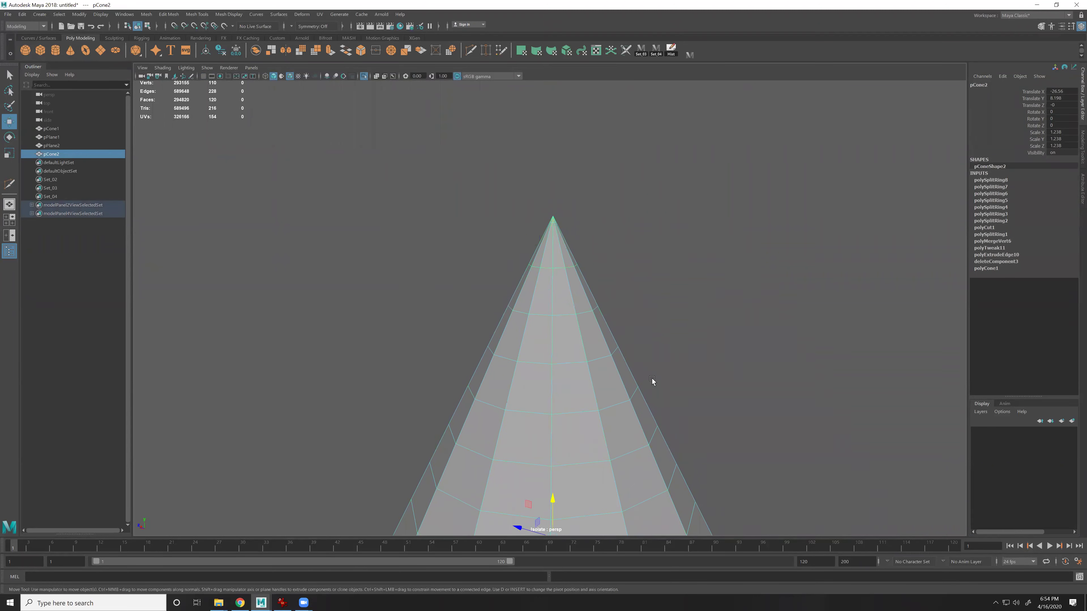
# Select the vertex at the cone's tip and examine the edges around it up close
pyautogui.scroll(-3, 566, 349)
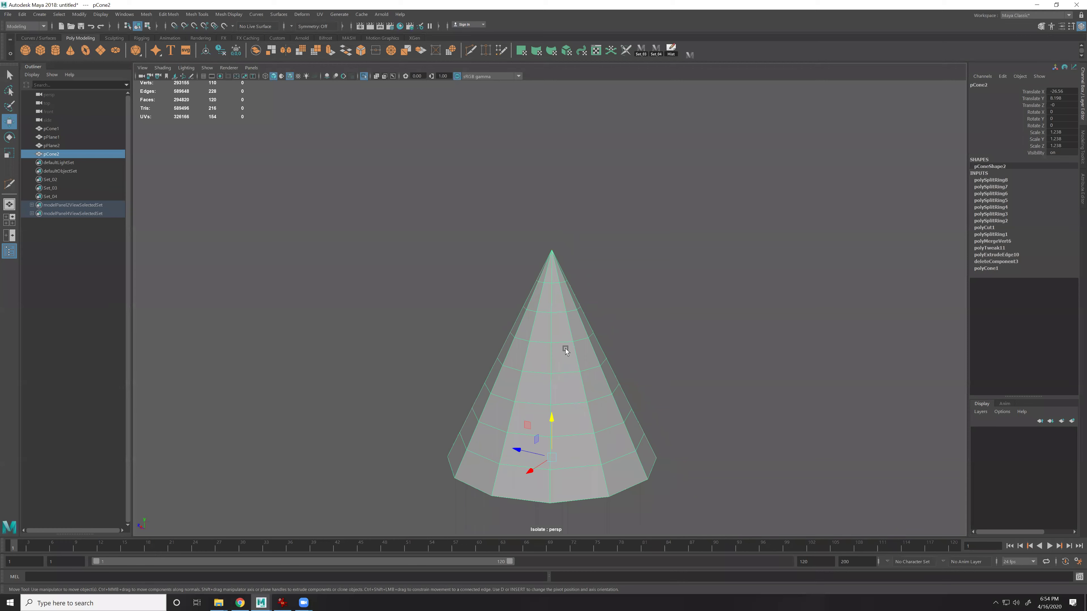
pyautogui.keyDown('alt'); pyautogui.moveTo(727, 316); pyautogui.dragTo(691, 510, button='middle'); pyautogui.keyUp('alt')
pyautogui.keyDown('alt'); pyautogui.moveTo(692, 509); pyautogui.dragTo(742, 529, button='right'); pyautogui.keyUp('alt')
pyautogui.keyDown('alt'); pyautogui.moveTo(742, 529); pyautogui.dragTo(708, 384, button='middle'); pyautogui.keyUp('alt')
pyautogui.press('F9')
pyautogui.moveTo(494, 127); pyautogui.dragTo(527, 165)
pyautogui.press('f')
pyautogui.keyDown('alt'); pyautogui.moveTo(592, 300); pyautogui.dragTo(596, 379); pyautogui.keyUp('alt')
pyautogui.keyDown('alt'); pyautogui.moveTo(540, 304); pyautogui.dragTo(617, 419); pyautogui.keyUp('alt')
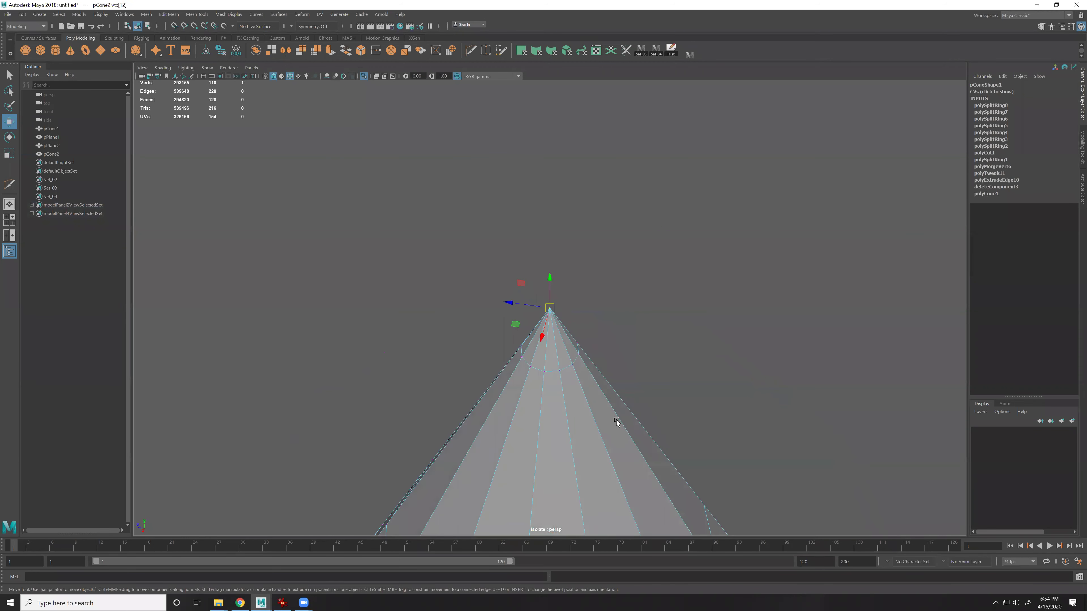
pyautogui.keyDown('alt'); pyautogui.moveTo(617, 419); pyautogui.dragTo(641, 366, button='middle'); pyautogui.keyUp('alt')
# Undo the edge ring splits on the cone's side and the cut below its tip
pyautogui.hotkey('ctrl', 'z')
pyautogui.hotkey('ctrl', 'z')
pyautogui.hotkey('ctrl', 'z')
pyautogui.hotkey('ctrl', 'z')
pyautogui.keyDown('alt'); pyautogui.moveTo(642, 380); pyautogui.dragTo(616, 354, button='right'); pyautogui.keyUp('alt')
pyautogui.hotkey('ctrl', 'z')
pyautogui.hotkey('ctrl', 'z')
pyautogui.hotkey('ctrl', 'z')
pyautogui.hotkey('ctrl', 'z')
pyautogui.hotkey('ctrl', 'z')
pyautogui.hotkey('ctrl', 'z')
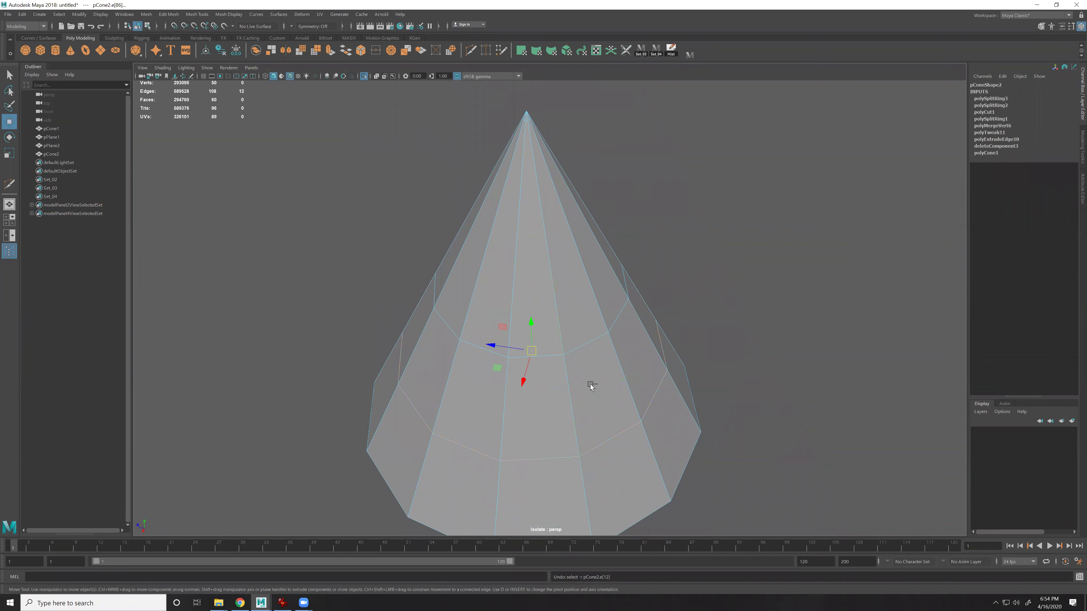
pyautogui.hotkey('ctrl', 'z')
pyautogui.hotkey('ctrl', 'z')
pyautogui.hotkey('ctrl', 'z')
pyautogui.hotkey('ctrl', 'z')
pyautogui.hotkey('ctrl', 'z')
pyautogui.hotkey('ctrl', 'z')
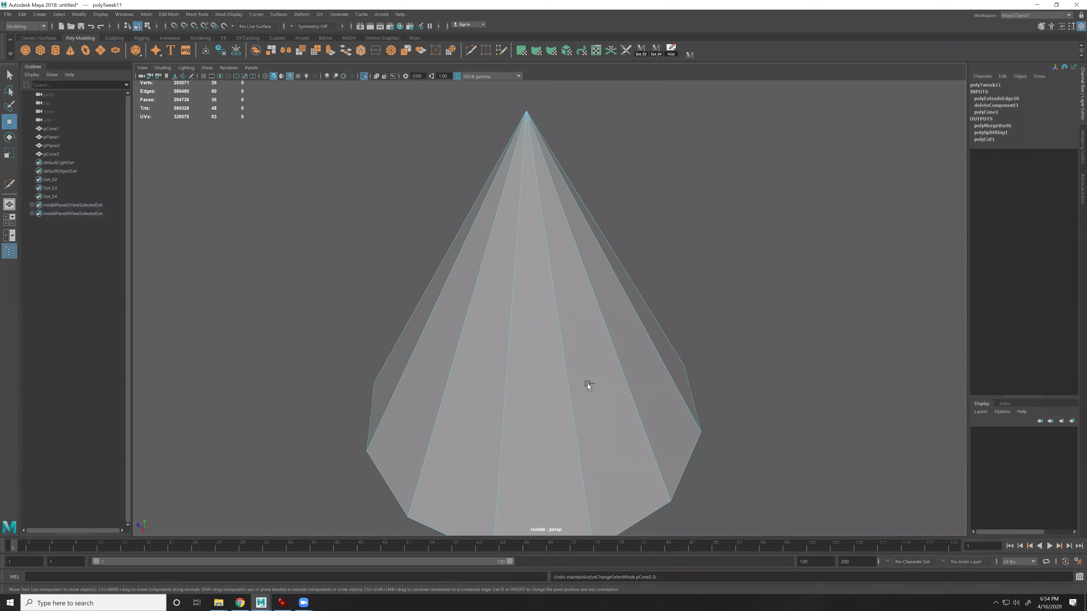
# Try splitting the edge ring directly from one of the uncut cone's vertical side edges
pyautogui.moveTo(586, 378); pyautogui.dragTo(582, 326, button='right')
pyautogui.click(552, 294)
pyautogui.keyDown('ctrl'); pyautogui.moveTo(643, 236); pyautogui.dragTo(492, 329, button='right'); pyautogui.keyUp('ctrl')
pyautogui.keyDown('ctrl'); pyautogui.moveTo(702, 242); pyautogui.dragTo(842, 419, button='right'); pyautogui.keyUp('ctrl')
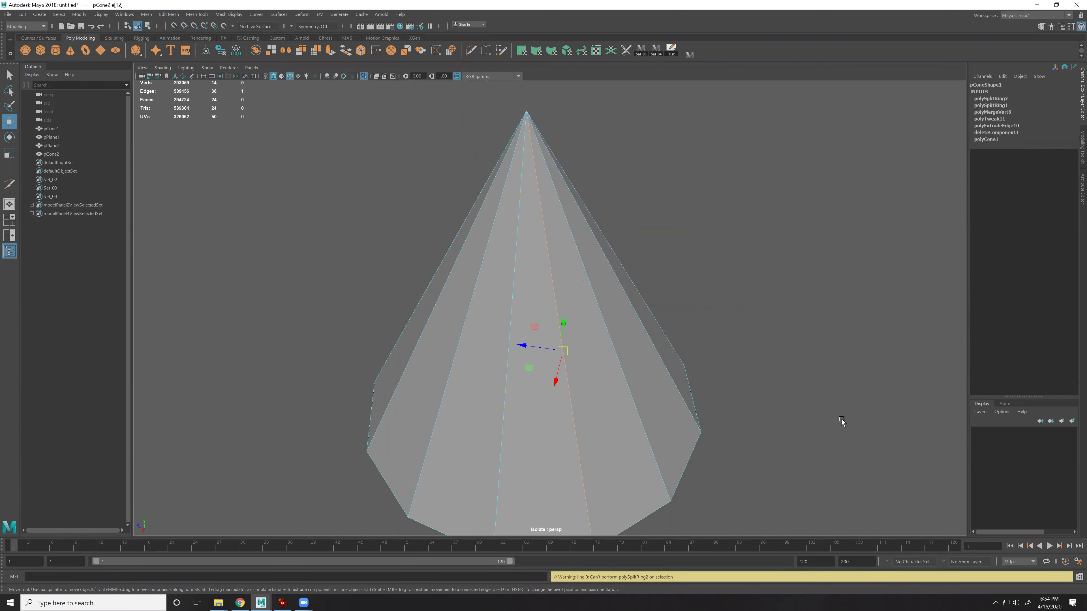
# Cut a ring of edges across the cone just below its tip with Multi-Cut in the side view and check it in perspective
pyautogui.keyDown('alt'); pyautogui.moveTo(598, 286); pyautogui.dragTo(603, 351, button='middle'); pyautogui.keyUp('alt')
pyautogui.keyDown('alt'); pyautogui.moveTo(604, 352); pyautogui.dragTo(671, 492, button='right'); pyautogui.keyUp('alt')
pyautogui.keyDown('alt'); pyautogui.moveTo(518, 160); pyautogui.dragTo(526, 237, button='middle'); pyautogui.keyUp('alt')
pyautogui.keyDown('alt'); pyautogui.moveTo(526, 237); pyautogui.dragTo(585, 340, button='right'); pyautogui.keyUp('alt')
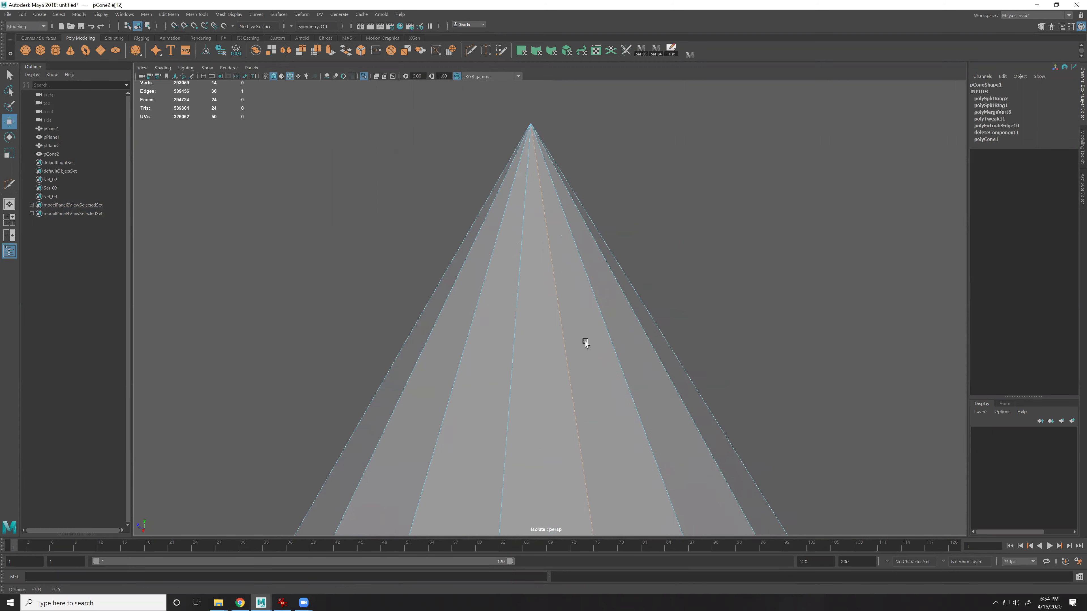
pyautogui.keyDown('alt'); pyautogui.moveTo(536, 165); pyautogui.dragTo(546, 188, button='middle'); pyautogui.keyUp('alt')
pyautogui.press('space')
pyautogui.press('space')
pyautogui.keyDown('alt'); pyautogui.moveTo(659, 342); pyautogui.dragTo(560, 347, button='middle'); pyautogui.keyUp('alt')
pyautogui.keyDown('alt'); pyautogui.moveTo(560, 347); pyautogui.dragTo(642, 317, button='right'); pyautogui.keyUp('alt')
pyautogui.moveTo(637, 262); pyautogui.dragTo(739, 196, button='right')
pyautogui.keyDown('shift'); pyautogui.moveTo(648, 290); pyautogui.dragTo(529, 299, button='right'); pyautogui.keyUp('shift')
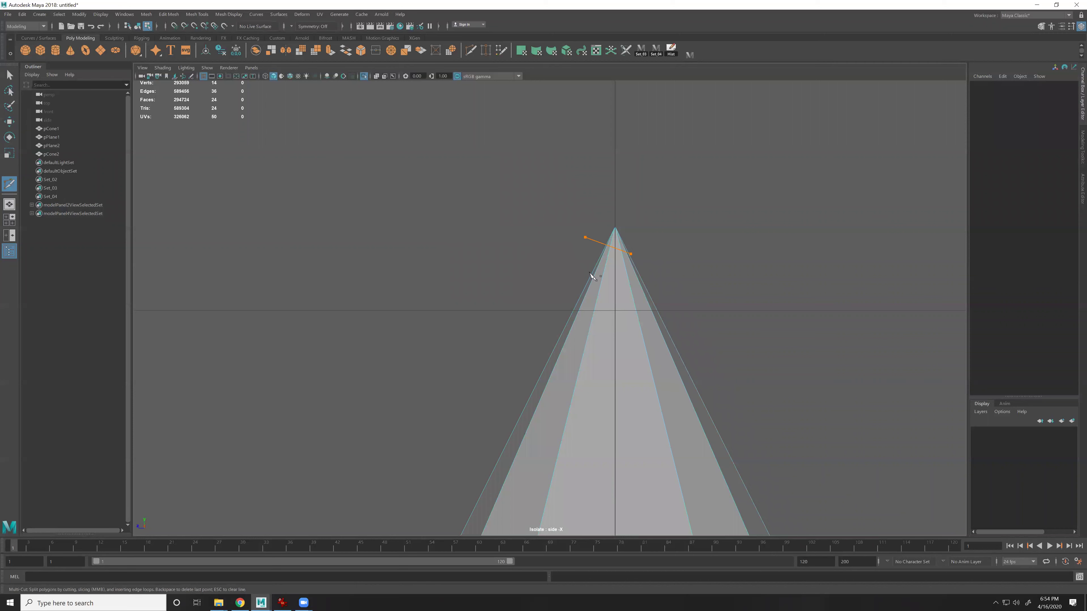
pyautogui.moveTo(532, 285); pyautogui.dragTo(471, 167)
pyautogui.moveTo(366, 95); pyautogui.dragTo(726, 239)
pyautogui.press('space')
pyautogui.press('space')
pyautogui.keyDown('alt'); pyautogui.moveTo(665, 223); pyautogui.dragTo(586, 257); pyautogui.keyUp('alt')
pyautogui.keyDown('alt'); pyautogui.moveTo(586, 257); pyautogui.dragTo(637, 267, button='middle'); pyautogui.keyUp('alt')
pyautogui.keyDown('alt'); pyautogui.moveTo(642, 270); pyautogui.dragTo(630, 244, button='right'); pyautogui.keyUp('alt')
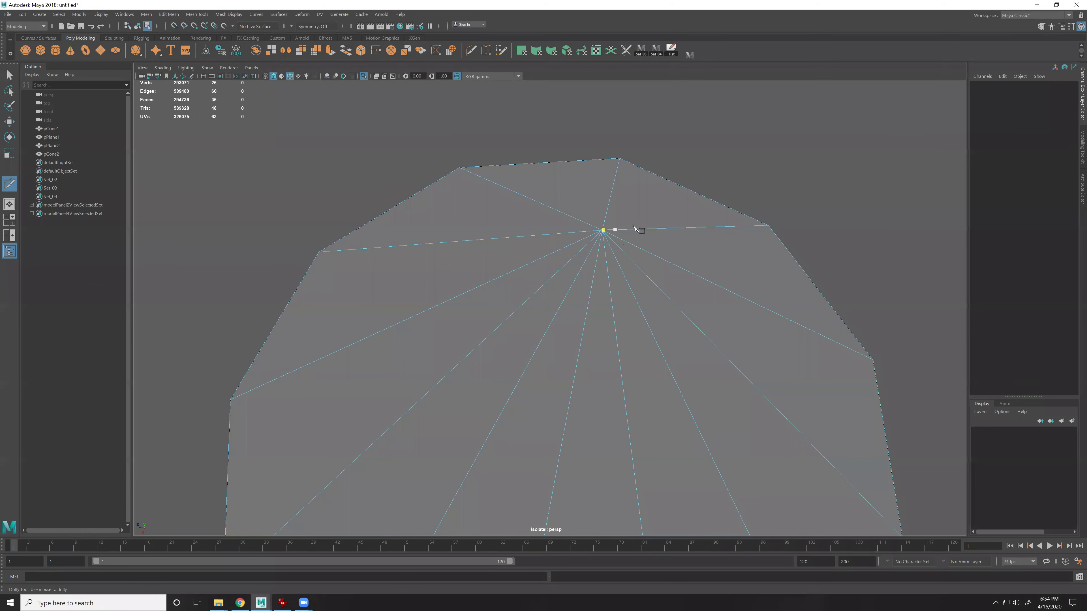
pyautogui.keyDown('alt'); pyautogui.moveTo(635, 228); pyautogui.dragTo(601, 214); pyautogui.keyUp('alt')
pyautogui.press('w')
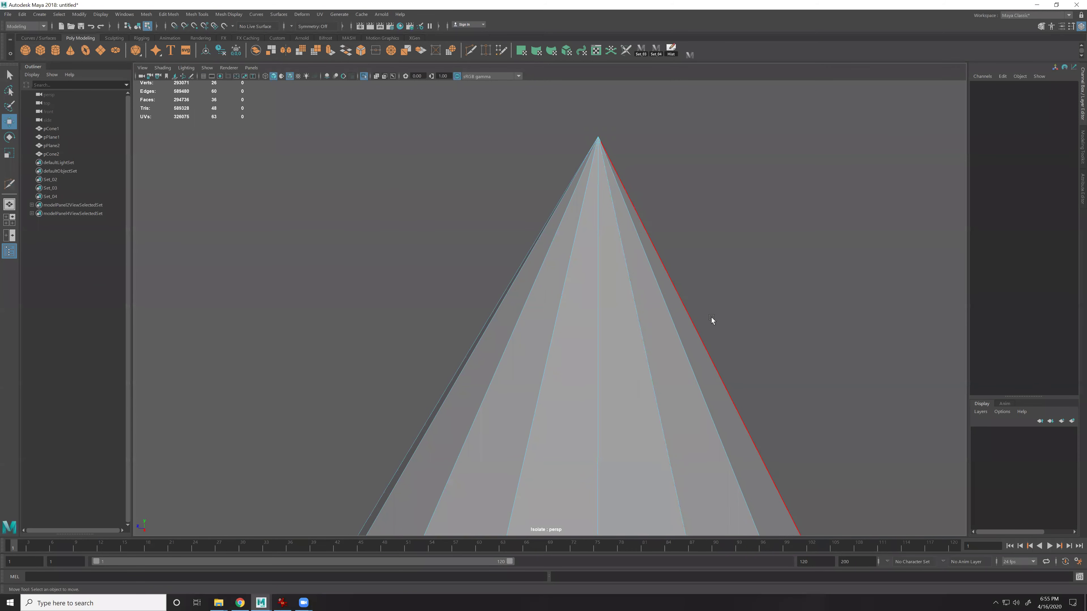
# Select a vertical side edge below the cut and split its edge ring around the cone
pyautogui.press('space')
pyautogui.press('space')
pyautogui.keyDown('alt'); pyautogui.moveTo(739, 268); pyautogui.dragTo(718, 112, button='middle'); pyautogui.keyUp('alt')
pyautogui.click(599, 339)
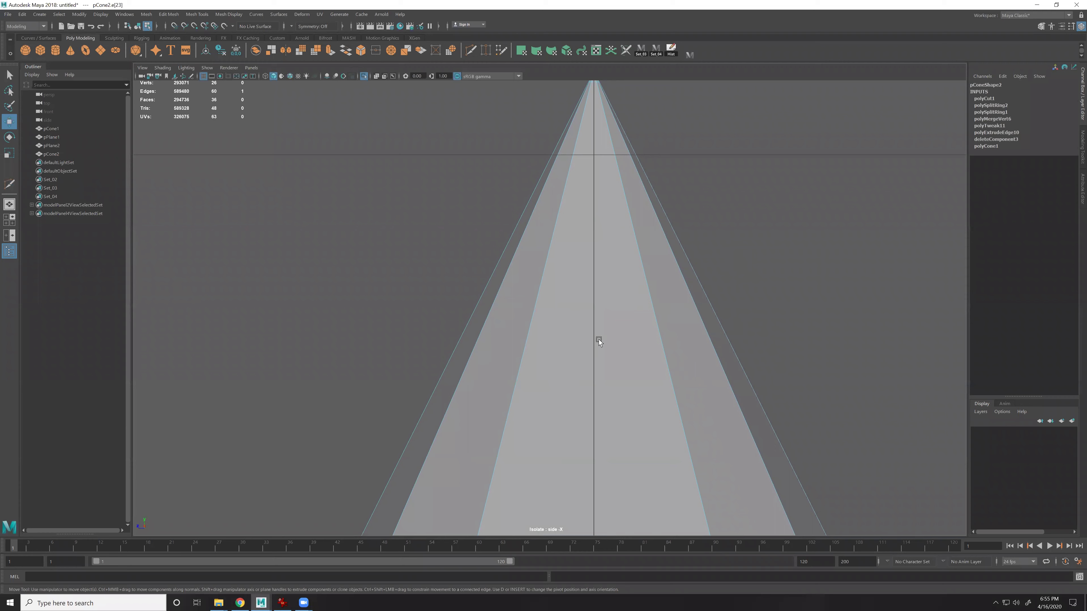
pyautogui.click(660, 374)
pyautogui.press('f')
pyautogui.keyDown('alt'); pyautogui.moveTo(687, 408); pyautogui.dragTo(626, 331, button='right'); pyautogui.keyUp('alt')
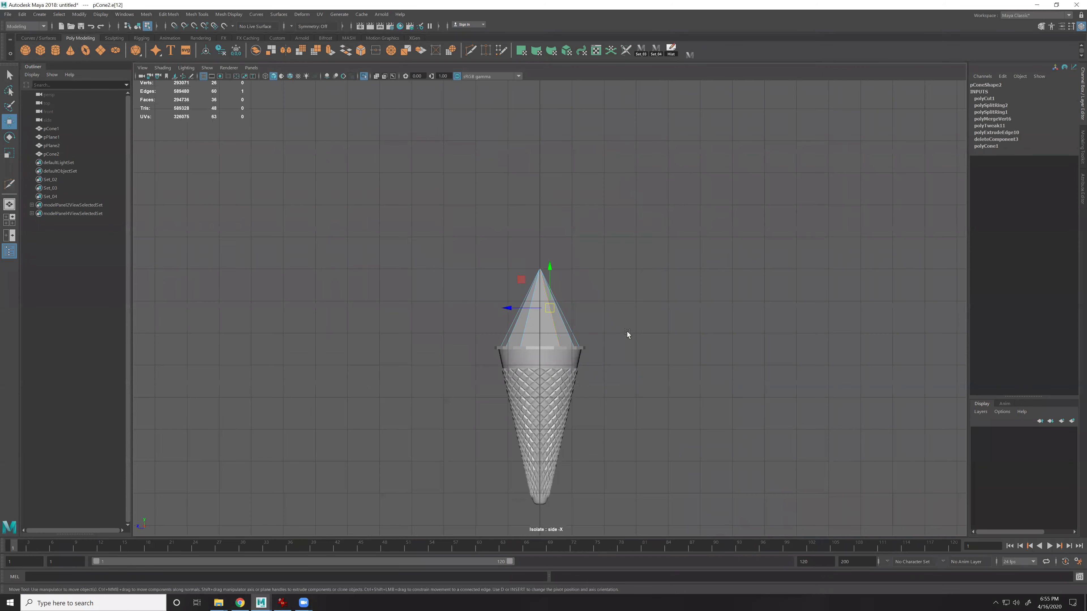
pyautogui.press('space')
pyautogui.press('space')
pyautogui.keyDown('alt'); pyautogui.moveTo(715, 288); pyautogui.dragTo(701, 285); pyautogui.keyUp('alt')
pyautogui.keyDown('ctrl'); pyautogui.moveTo(696, 226); pyautogui.dragTo(686, 366, button='right'); pyautogui.keyUp('ctrl')
# Keep splitting the edge rings in the lower and upper parts of the cone to divide it into more horizontal bands
pyautogui.click(556, 363)
pyautogui.press('g')
pyautogui.click(580, 434)
pyautogui.press('g')
pyautogui.click(564, 364)
pyautogui.press('g')
pyautogui.press('g')
pyautogui.click(533, 267)
pyautogui.press('g')
pyautogui.click(541, 276)
pyautogui.press('g')
pyautogui.click(549, 284)
pyautogui.press('g')
pyautogui.click(558, 278)
pyautogui.press('g')
pyautogui.click(534, 244)
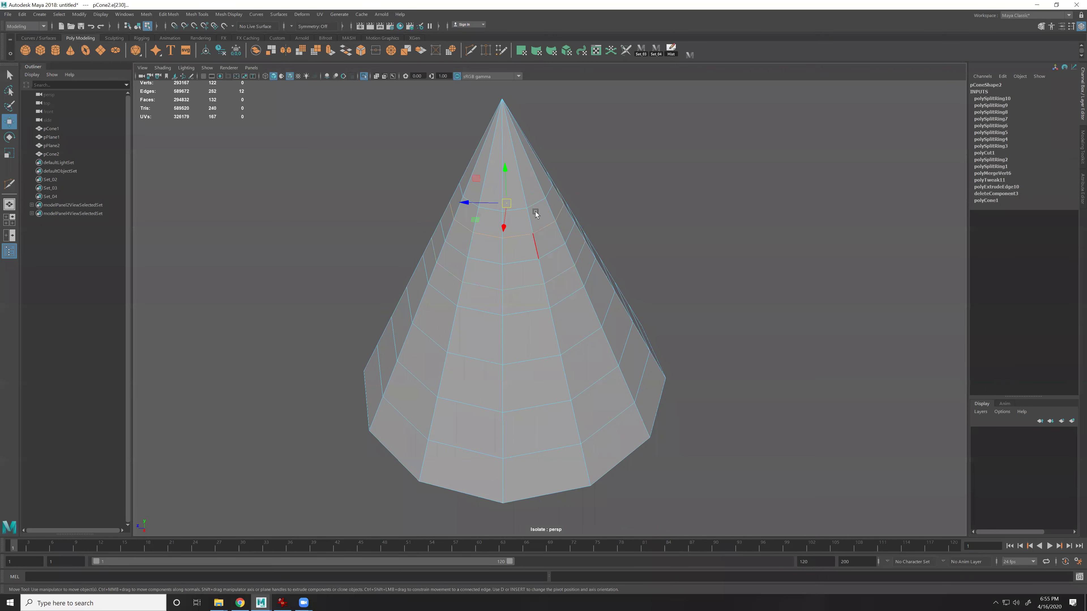
pyautogui.click(520, 185)
pyautogui.press('g')
pyautogui.keyDown('alt'); pyautogui.moveTo(584, 275); pyautogui.dragTo(563, 234); pyautogui.keyUp('alt')
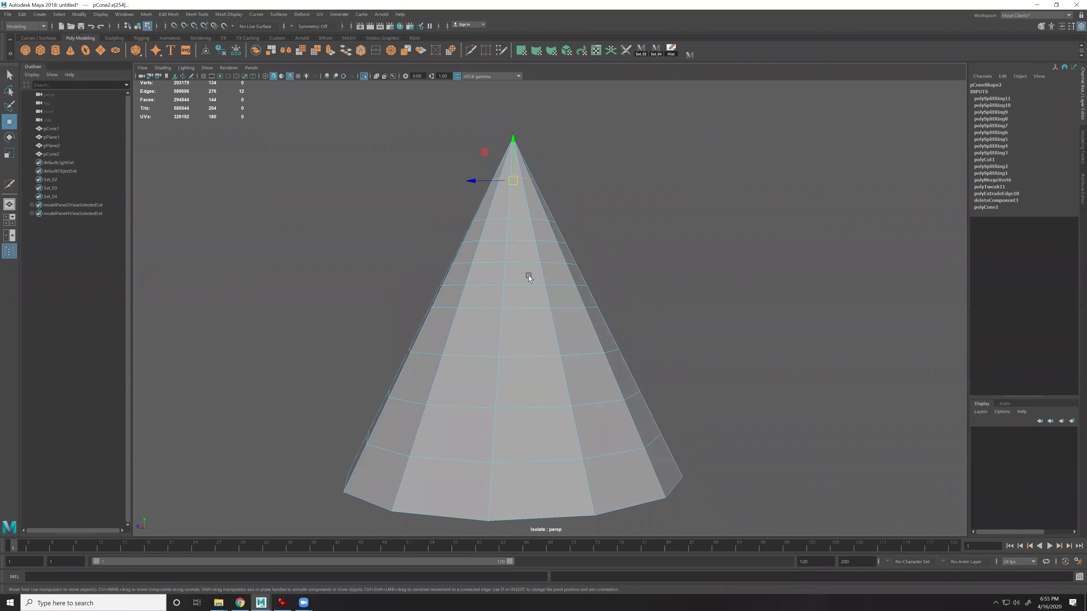
# Delete two of the closely spaced horizontal edge loops in the upper half of the cone and return to object mode
pyautogui.doubleClick(520, 260)
pyautogui.doubleClick(526, 244)
pyautogui.hotkey('ctrl', 'Delete')
pyautogui.click(542, 273)
pyautogui.doubleClick(529, 283)
pyautogui.hotkey('ctrl', 'Delete')
pyautogui.keyDown('alt'); pyautogui.moveTo(588, 329); pyautogui.dragTo(573, 321, button='right'); pyautogui.keyUp('alt')
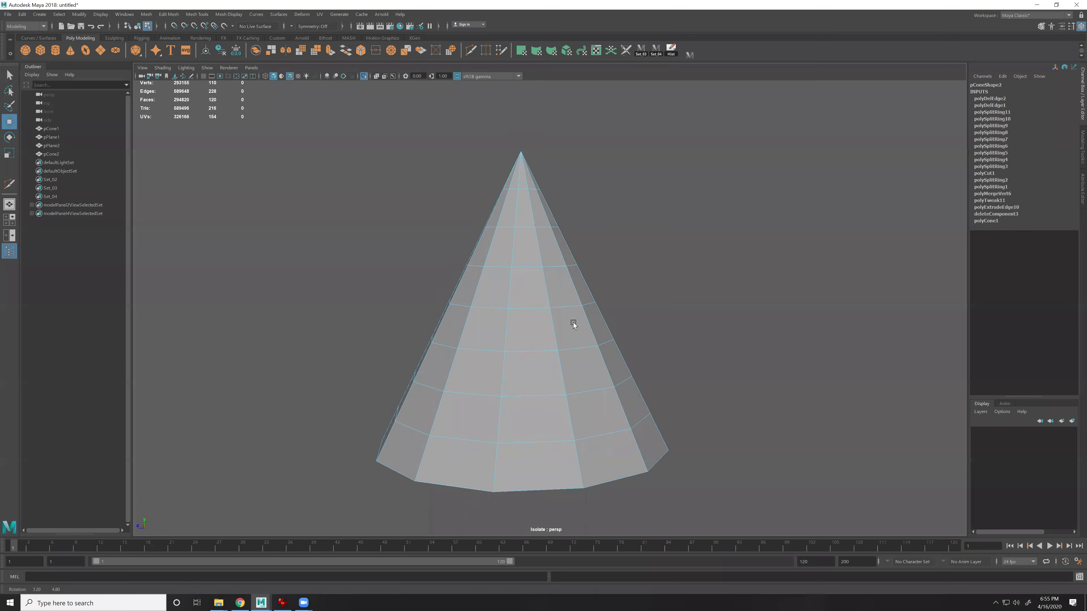
pyautogui.keyDown('alt'); pyautogui.moveTo(573, 322); pyautogui.dragTo(576, 368); pyautogui.keyUp('alt')
pyautogui.moveTo(599, 413); pyautogui.dragTo(625, 395, button='right')
# Delete the tiny edge loop just below the cone's tip
pyautogui.press('space')
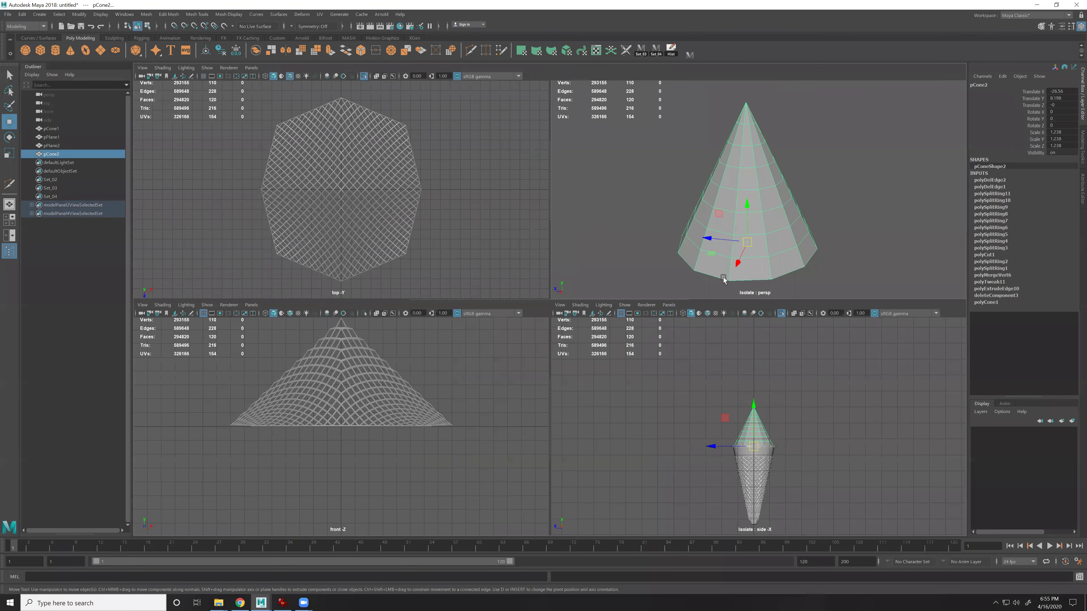
pyautogui.press('space')
pyautogui.press('F10')
pyautogui.moveTo(431, 173); pyautogui.dragTo(882, 441)
pyautogui.keyDown('alt'); pyautogui.moveTo(614, 274); pyautogui.dragTo(633, 422, button='middle'); pyautogui.keyUp('alt')
pyautogui.keyDown('alt'); pyautogui.moveTo(633, 422); pyautogui.dragTo(663, 425, button='right'); pyautogui.keyUp('alt')
pyautogui.keyDown('alt'); pyautogui.moveTo(663, 426); pyautogui.dragTo(661, 257, button='middle'); pyautogui.keyUp('alt')
pyautogui.keyDown('alt'); pyautogui.moveTo(672, 409); pyautogui.dragTo(868, 397, button='right'); pyautogui.keyUp('alt')
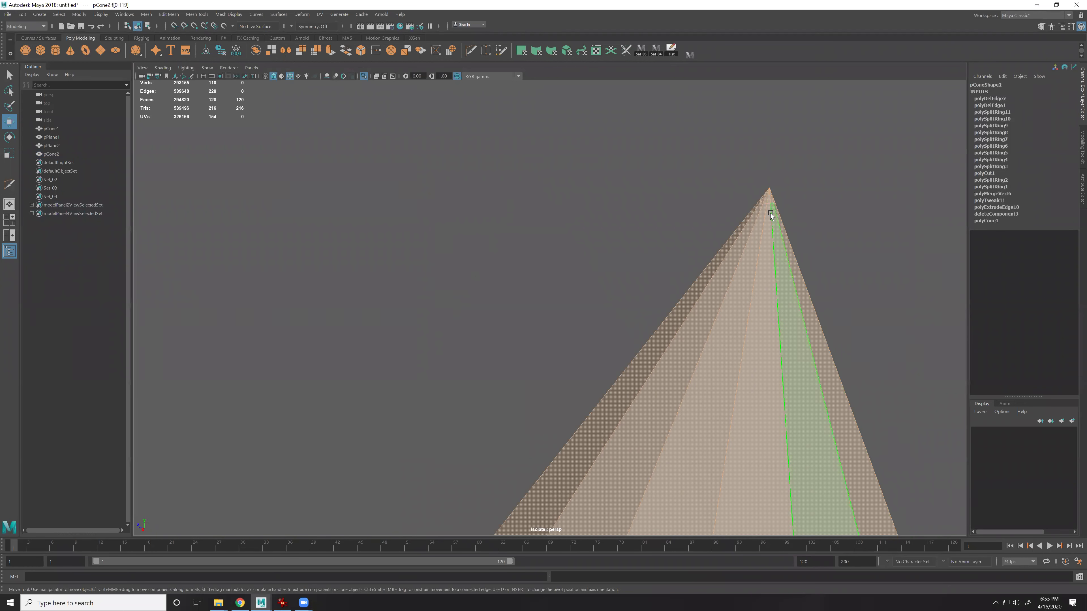
pyautogui.press('F10')
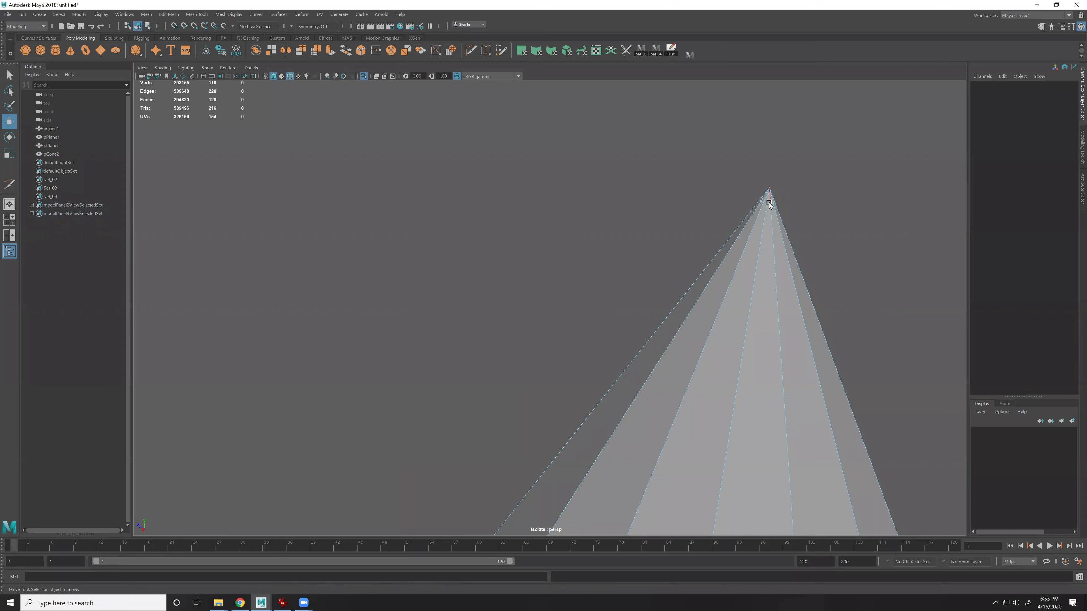
pyautogui.doubleClick(767, 202)
pyautogui.press('Delete')
pyautogui.press('F8')
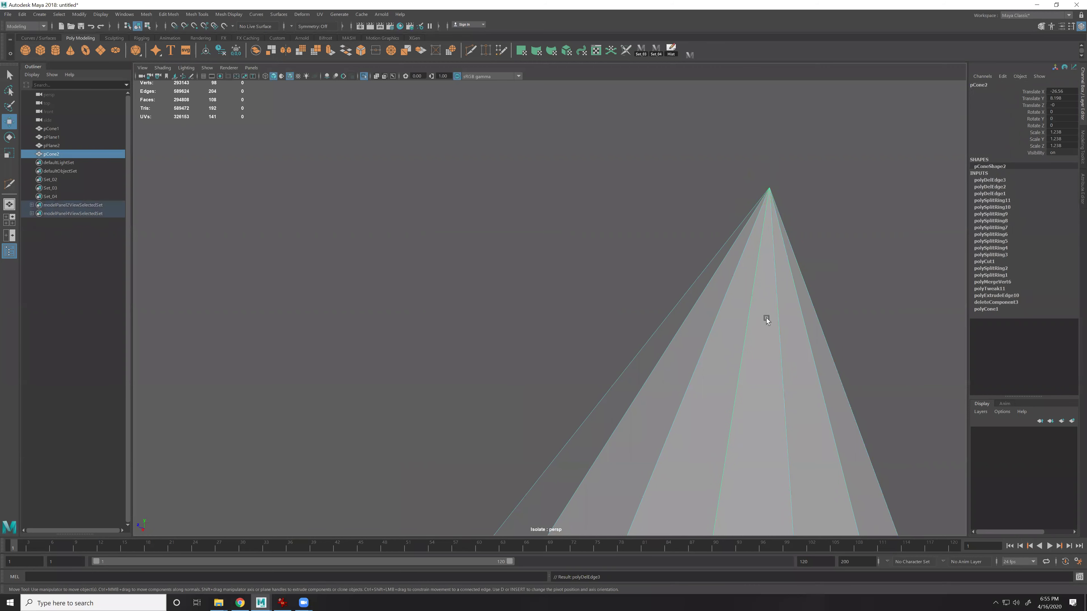
# Select the faces around the base's center vertex and delete them to open the cone's underside
pyautogui.press('f')
pyautogui.press('F11')
pyautogui.moveTo(429, 175); pyautogui.dragTo(774, 468)
pyautogui.keyDown('alt'); pyautogui.moveTo(606, 484); pyautogui.dragTo(617, 443); pyautogui.keyUp('alt')
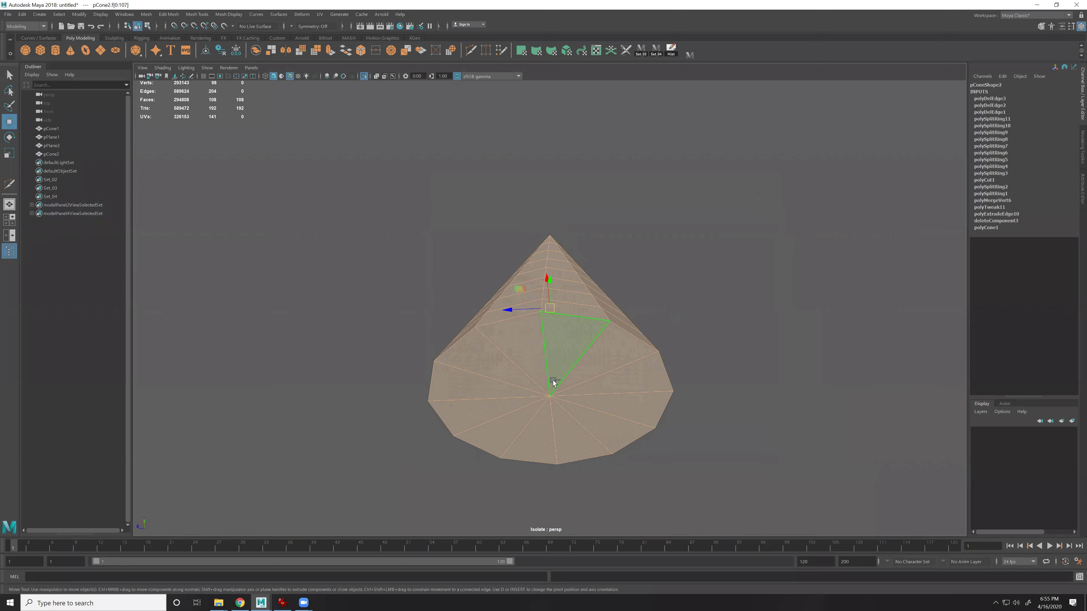
pyautogui.press('F9')
pyautogui.click(549, 400)
pyautogui.keyDown('ctrl'); pyautogui.moveTo(585, 366); pyautogui.dragTo(581, 409, button='right'); pyautogui.keyUp('ctrl')
pyautogui.press('Delete')
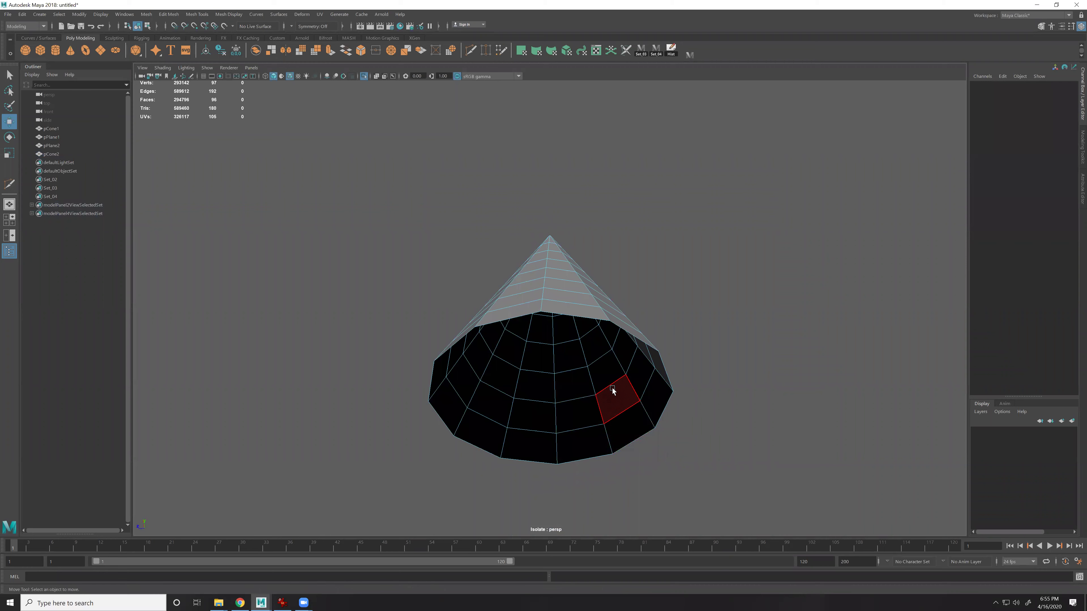
# Select all the cone's faces and deselect one vertical column of faces on its front
pyautogui.keyDown('alt'); pyautogui.moveTo(612, 388); pyautogui.dragTo(582, 295); pyautogui.keyUp('alt')
pyautogui.moveTo(376, 171); pyautogui.dragTo(792, 487)
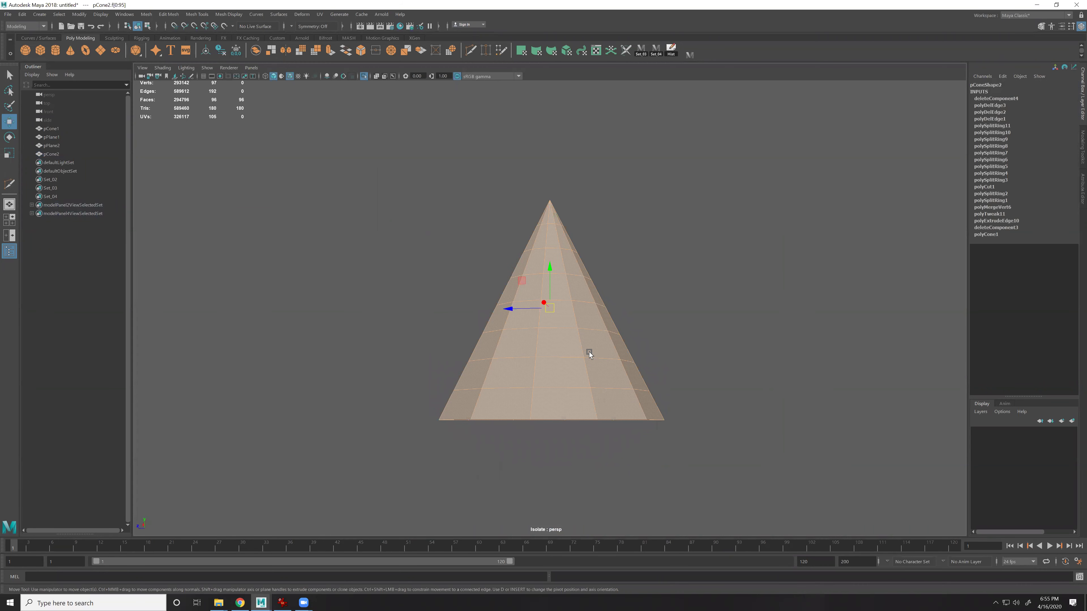
pyautogui.keyDown('ctrl'); pyautogui.click(564, 388); pyautogui.keyUp('ctrl')
pyautogui.keyDown('ctrl'); pyautogui.click(561, 353); pyautogui.keyUp('ctrl')
pyautogui.keyDown('ctrl'); pyautogui.click(564, 320); pyautogui.keyUp('ctrl')
pyautogui.keyDown('alt'); pyautogui.moveTo(565, 291); pyautogui.dragTo(562, 304); pyautogui.keyUp('alt')
pyautogui.keyDown('ctrl'); pyautogui.click(562, 305); pyautogui.keyUp('ctrl')
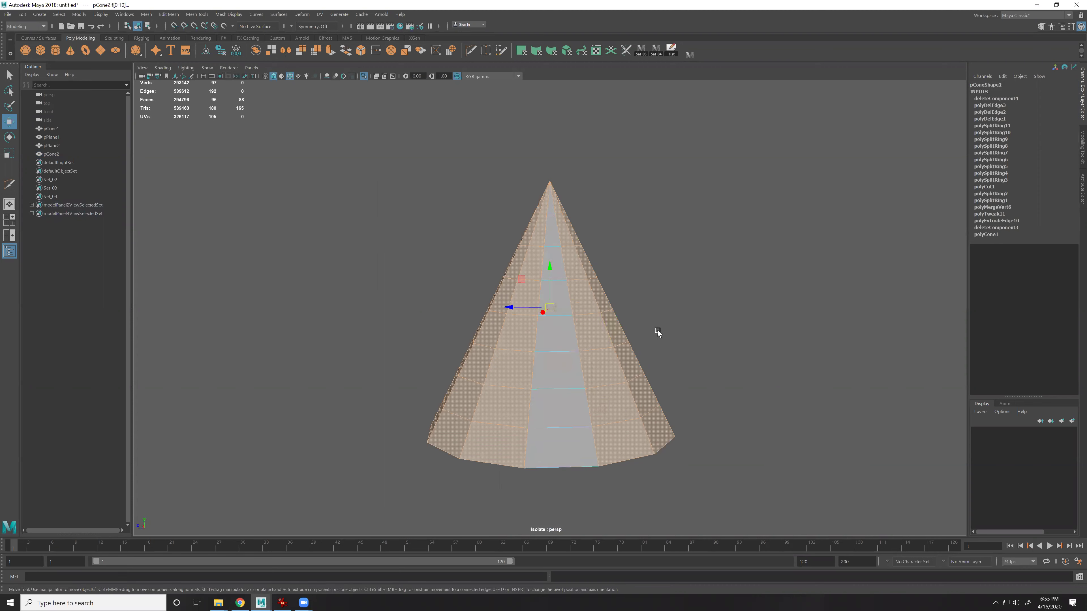
# Deselect every other vertical column of faces around the cone, leaving alternating columns selected
pyautogui.keyDown('alt'); pyautogui.moveTo(658, 331); pyautogui.dragTo(579, 453); pyautogui.keyUp('alt')
pyautogui.keyDown('ctrl'); pyautogui.click(542, 448); pyautogui.keyUp('ctrl')
pyautogui.keyDown('ctrl'); pyautogui.doubleClick(541, 406); pyautogui.keyUp('ctrl')
pyautogui.keyDown('alt'); pyautogui.moveTo(662, 401); pyautogui.dragTo(535, 434); pyautogui.keyUp('alt')
pyautogui.keyDown('ctrl'); pyautogui.doubleClick(539, 407); pyautogui.keyUp('ctrl')
pyautogui.keyDown('alt'); pyautogui.moveTo(672, 392); pyautogui.dragTo(552, 444); pyautogui.keyUp('alt')
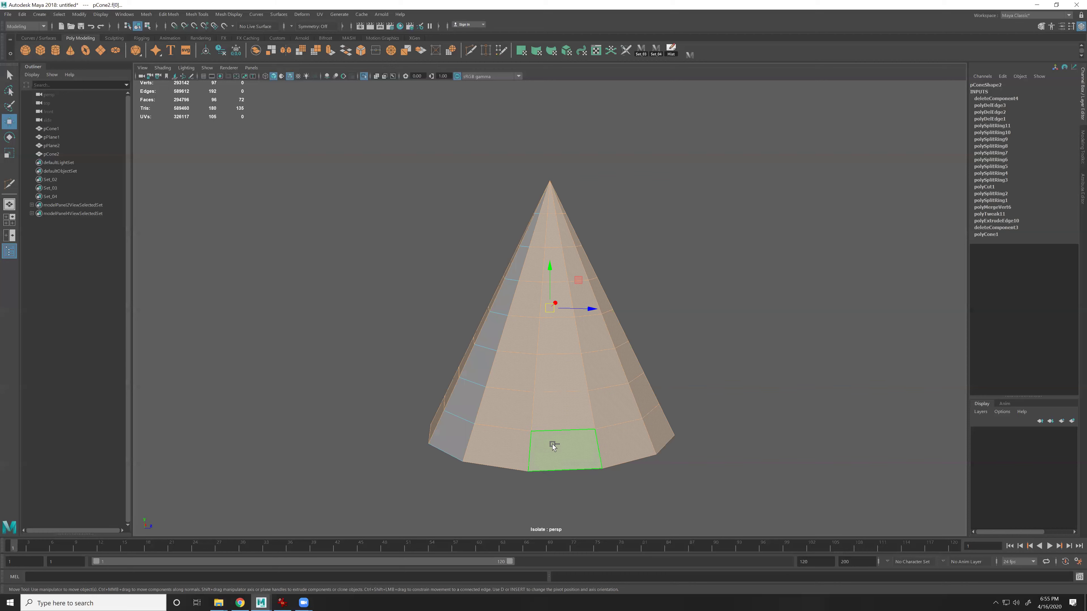
pyautogui.keyDown('ctrl'); pyautogui.doubleClick(567, 418); pyautogui.keyUp('ctrl')
pyautogui.keyDown('ctrl'); pyautogui.click(570, 459); pyautogui.keyUp('ctrl')
pyautogui.keyDown('ctrl'); pyautogui.doubleClick(571, 422); pyautogui.keyUp('ctrl')
pyautogui.keyDown('alt'); pyautogui.moveTo(655, 414); pyautogui.dragTo(592, 441); pyautogui.keyUp('alt')
pyautogui.keyDown('ctrl'); pyautogui.click(612, 446); pyautogui.keyUp('ctrl')
pyautogui.keyDown('ctrl'); pyautogui.doubleClick(612, 412); pyautogui.keyUp('ctrl')
pyautogui.keyDown('alt'); pyautogui.moveTo(697, 409); pyautogui.dragTo(623, 413); pyautogui.keyUp('alt')
# Extrude the selected alternating face columns of the cone
pyautogui.keyDown('shift'); pyautogui.moveTo(570, 300); pyautogui.dragTo(567, 324, button='right'); pyautogui.keyUp('shift')
pyautogui.keyDown('alt'); pyautogui.moveTo(599, 332); pyautogui.dragTo(658, 359, button='middle'); pyautogui.keyUp('alt')
pyautogui.moveTo(657, 360)
pyautogui.keyDown('alt'); pyautogui.mouseDown()
pyautogui.moveTo(636, 407)
pyautogui.moveTo(709, 371)
pyautogui.moveTo(667, 356)
pyautogui.mouseUp(); pyautogui.keyUp('alt')
# Try an extrusion thickness of 0.04 with offset 0.01 and a slight vertical scale of the faces, and undo these changes
pyautogui.moveTo(777, 316); pyautogui.dragTo(788, 337)
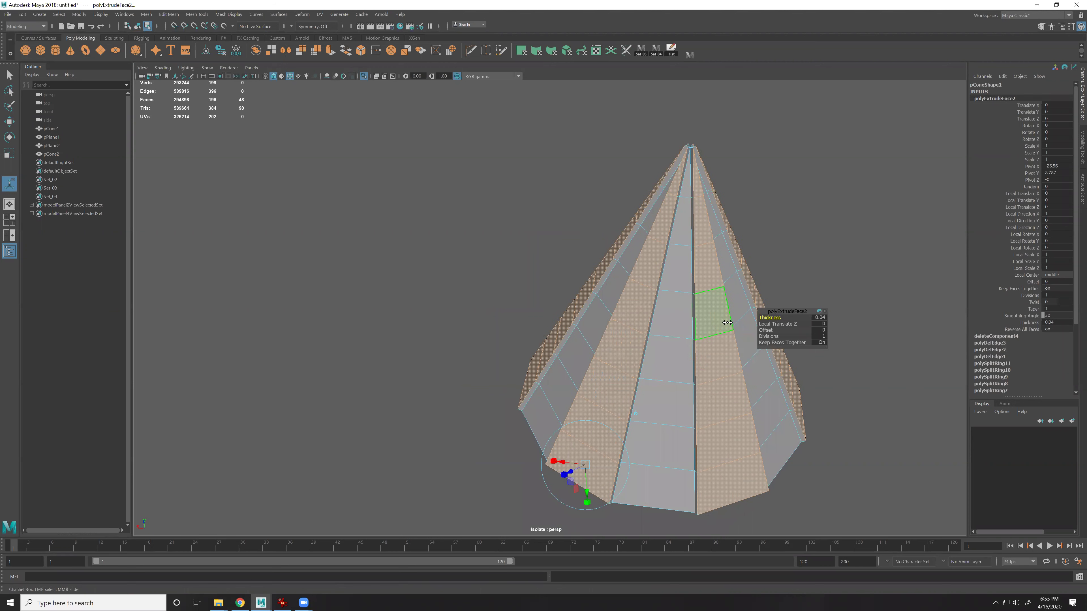
pyautogui.click(770, 331)
pyautogui.moveTo(713, 336); pyautogui.dragTo(714, 336, button='middle')
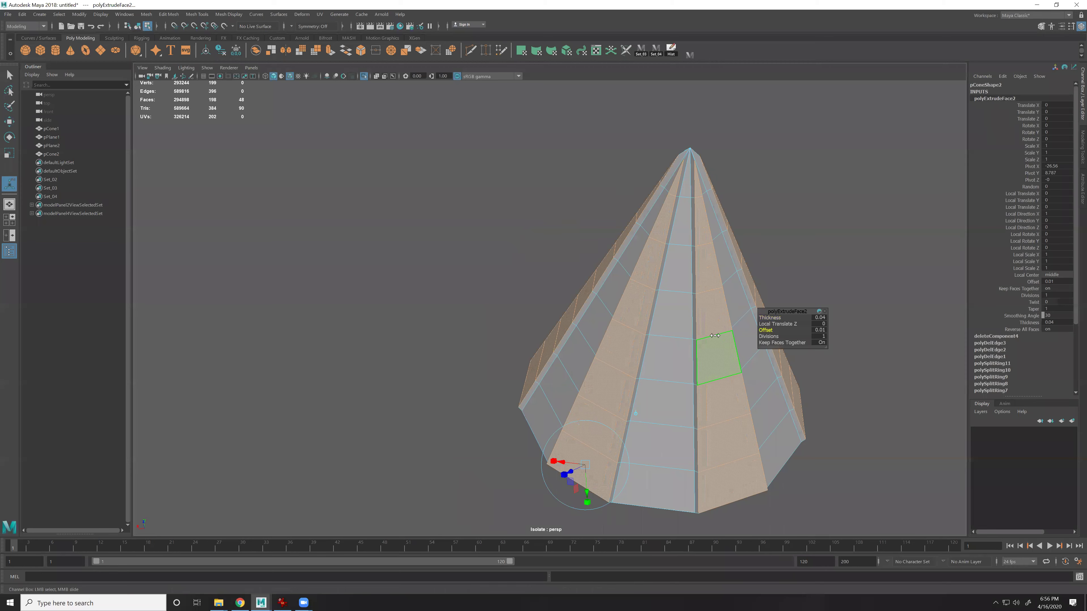
pyautogui.scroll(-3, 715, 338)
pyautogui.click(653, 300)
pyautogui.press('r')
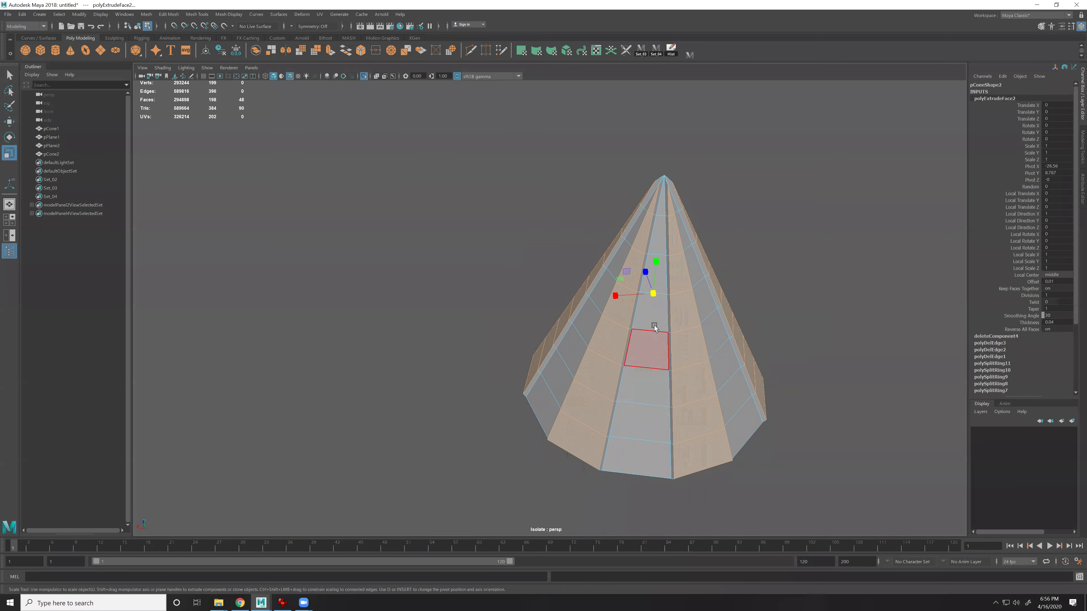
pyautogui.moveTo(656, 262); pyautogui.dragTo(656, 265)
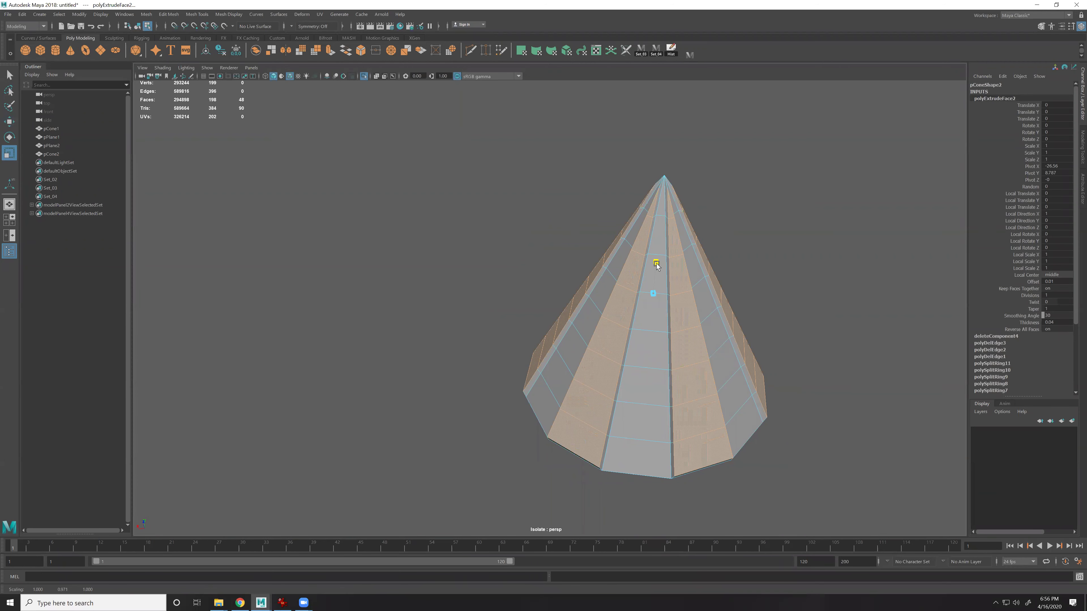
pyautogui.keyDown('alt'); pyautogui.moveTo(677, 338); pyautogui.dragTo(650, 316); pyautogui.keyUp('alt')
pyautogui.hotkey('ctrl', 'z')
pyautogui.hotkey('ctrl', 'z')
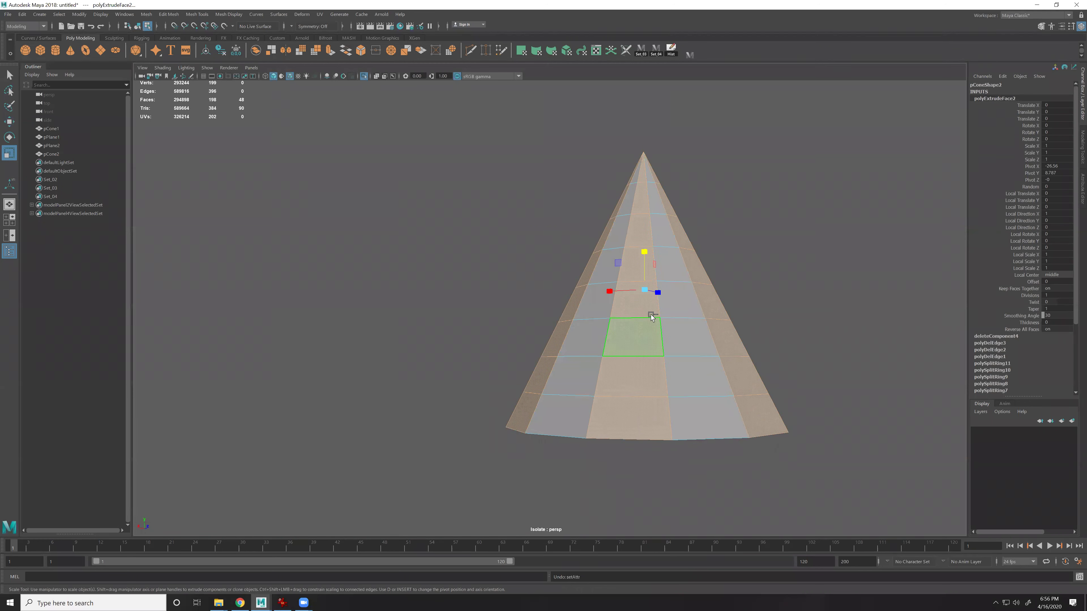
# Set the extrusion's thickness to 0.12 and scale the extruded faces down slightly in height
pyautogui.press('t')
pyautogui.click(770, 317)
pyautogui.moveTo(715, 331); pyautogui.dragTo(719, 332, button='middle')
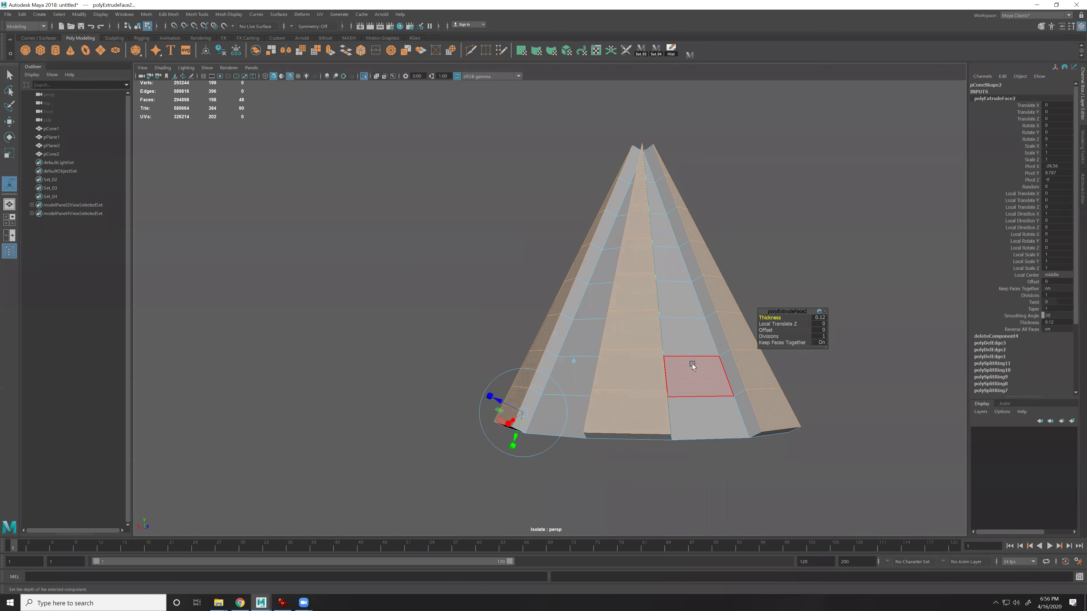
pyautogui.press('r')
pyautogui.moveTo(643, 247); pyautogui.dragTo(646, 252)
pyautogui.keyDown('alt'); pyautogui.moveTo(735, 324); pyautogui.dragTo(750, 390); pyautogui.keyUp('alt')
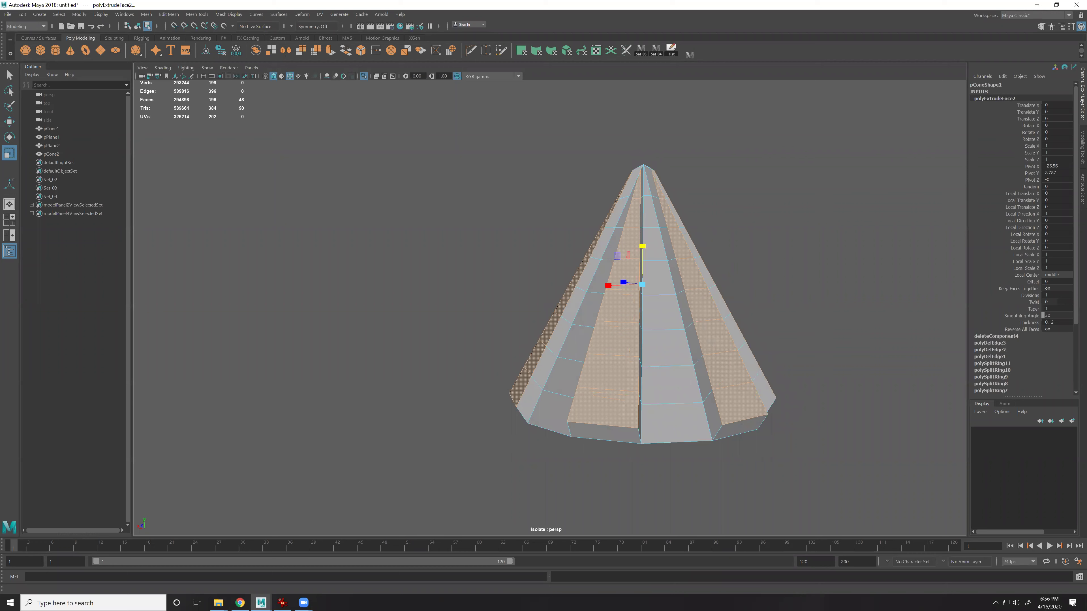
pyautogui.keyDown('alt'); pyautogui.moveTo(642, 368); pyautogui.dragTo(723, 373); pyautogui.keyUp('alt')
# Return to object mode, display the pleated cone smoothed, and turn off wireframe on shaded
pyautogui.moveTo(723, 374); pyautogui.dragTo(804, 295, button='right')
pyautogui.click(803, 294)
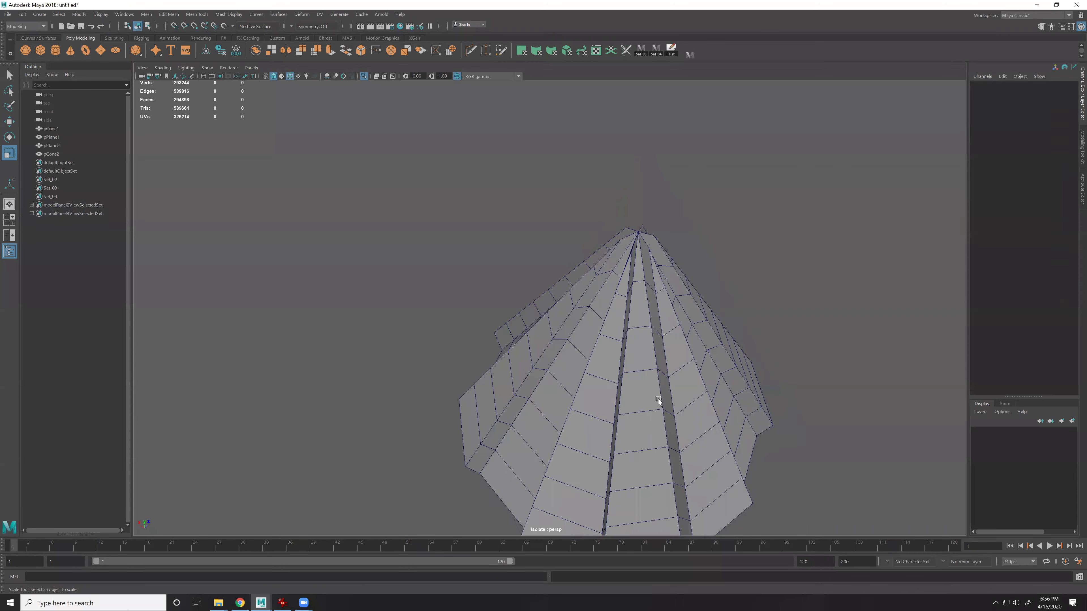
pyautogui.click(658, 397)
pyautogui.press('3')
pyautogui.click(854, 361)
pyautogui.moveTo(762, 364)
pyautogui.keyDown('alt'); pyautogui.mouseDown()
pyautogui.moveTo(719, 375)
pyautogui.moveTo(684, 338)
pyautogui.mouseUp(); pyautogui.keyUp('alt')
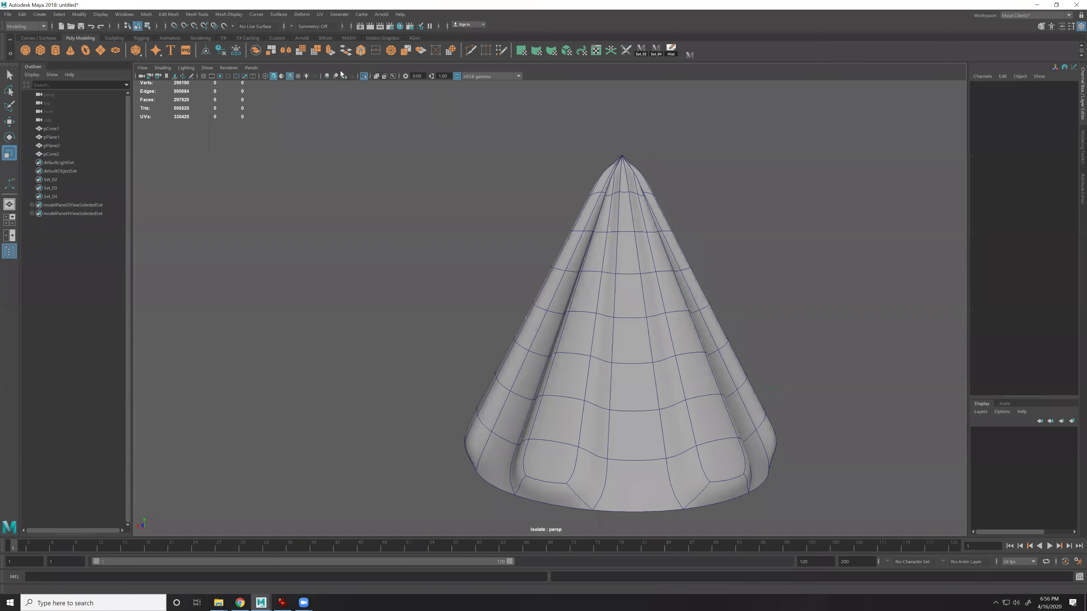
pyautogui.click(289, 77)
pyautogui.keyDown('alt'); pyautogui.moveTo(727, 346); pyautogui.dragTo(546, 279, button='right'); pyautogui.keyUp('alt')
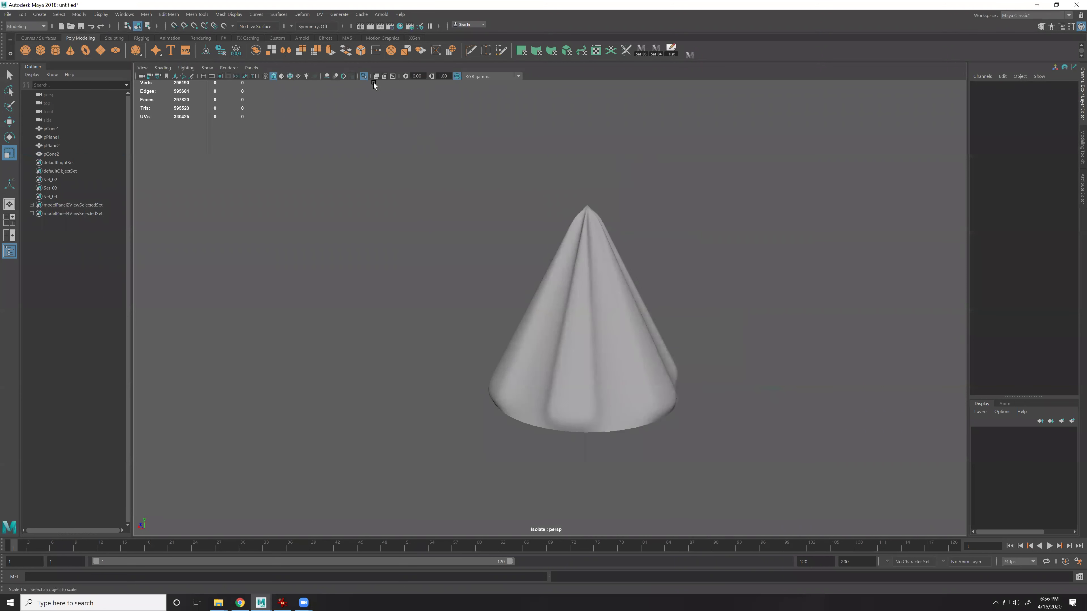
# Show the whole scene and preview the diamond-patterned cone smoothed, and return it to unsmoothed display
pyautogui.click(365, 77)
pyautogui.click(634, 409)
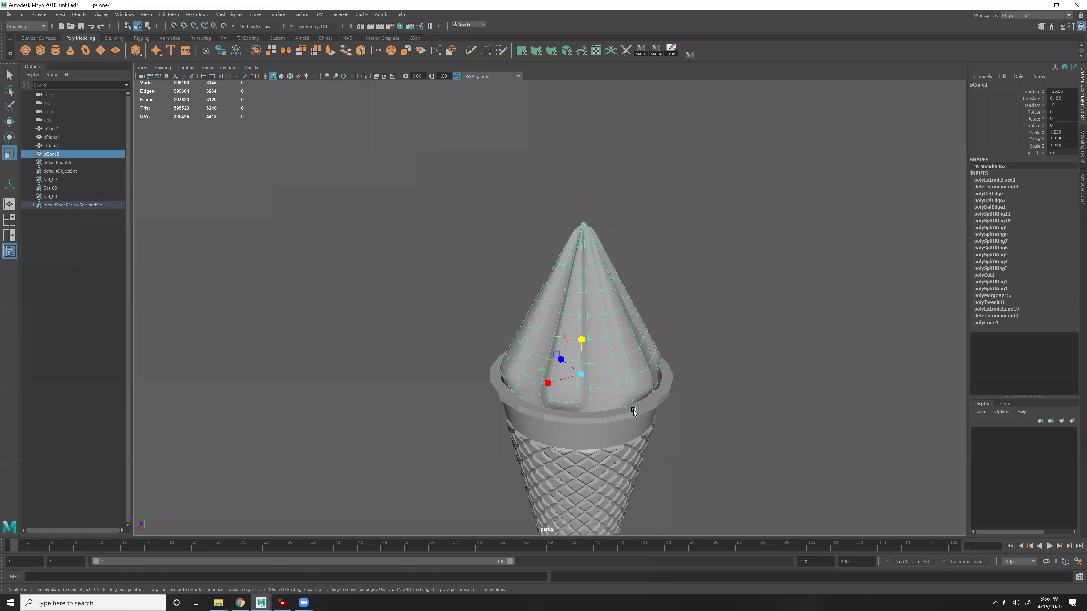
pyautogui.click(606, 434)
pyautogui.press('3')
pyautogui.click(656, 412)
pyautogui.keyDown('alt'); pyautogui.moveTo(655, 412); pyautogui.dragTo(688, 456); pyautogui.keyUp('alt')
pyautogui.click(586, 450)
pyautogui.press('1')
# Isolate the diamond-patterned cone and select the edge loops on its rim, including the inner floor loop and the loop under the lip
pyautogui.keyDown('alt'); pyautogui.moveTo(668, 450); pyautogui.dragTo(745, 449, button='right'); pyautogui.keyUp('alt')
pyautogui.keyDown('alt'); pyautogui.moveTo(623, 429); pyautogui.dragTo(483, 398); pyautogui.keyUp('alt')
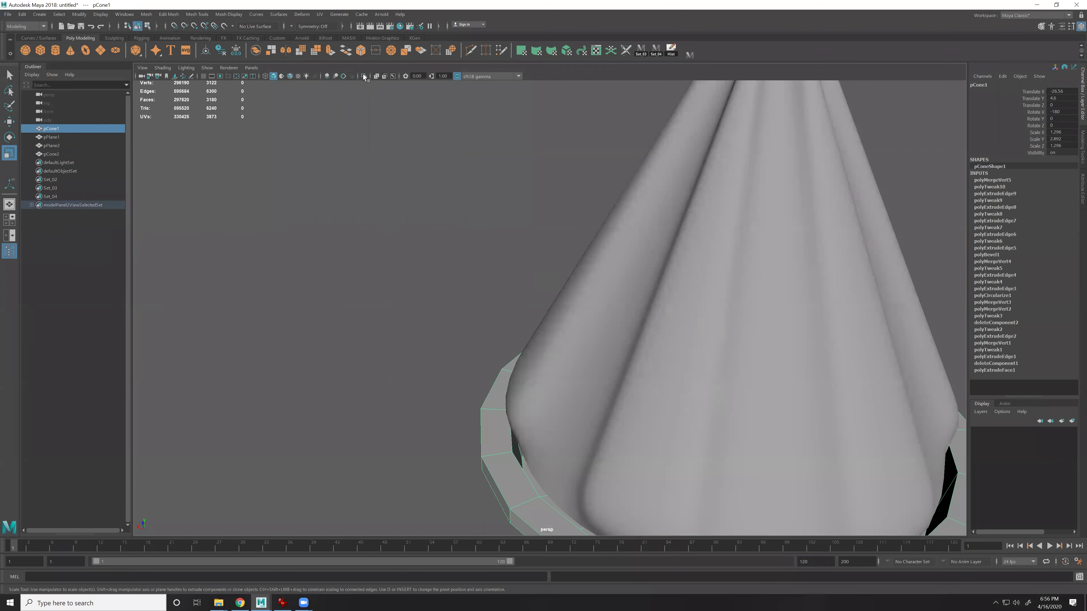
pyautogui.click(364, 75)
pyautogui.keyDown('alt'); pyautogui.moveTo(530, 231); pyautogui.dragTo(607, 335); pyautogui.keyUp('alt')
pyautogui.press('F10')
pyautogui.doubleClick(573, 339)
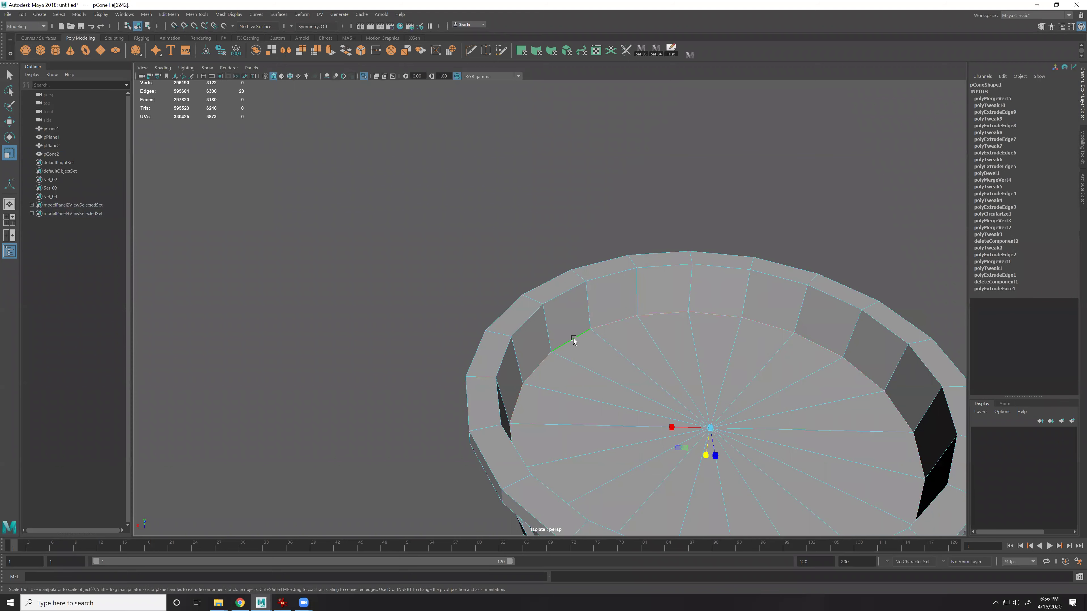
pyautogui.keyDown('alt'); pyautogui.moveTo(564, 291); pyautogui.dragTo(444, 230); pyautogui.keyUp('alt')
pyautogui.keyDown('shift'); pyautogui.doubleClick(529, 437); pyautogui.keyUp('shift')
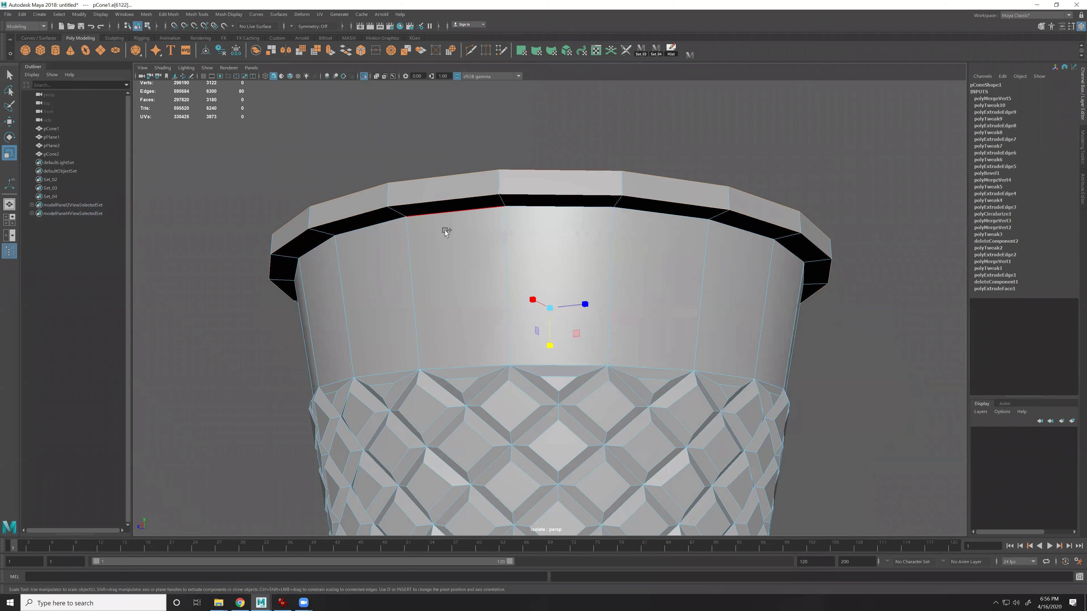
# Bevel the selected rim edge loops with Chamfer turned off
pyautogui.keyDown('shift'); pyautogui.moveTo(446, 231); pyautogui.dragTo(486, 232, button='right'); pyautogui.keyUp('shift')
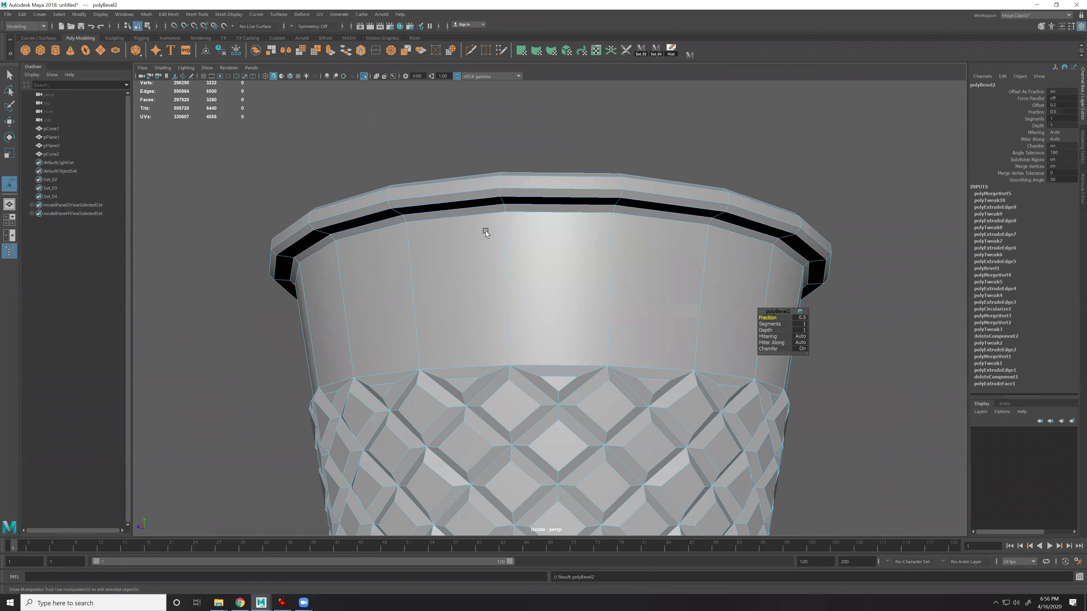
pyautogui.click(768, 348)
pyautogui.moveTo(768, 349); pyautogui.dragTo(755, 348)
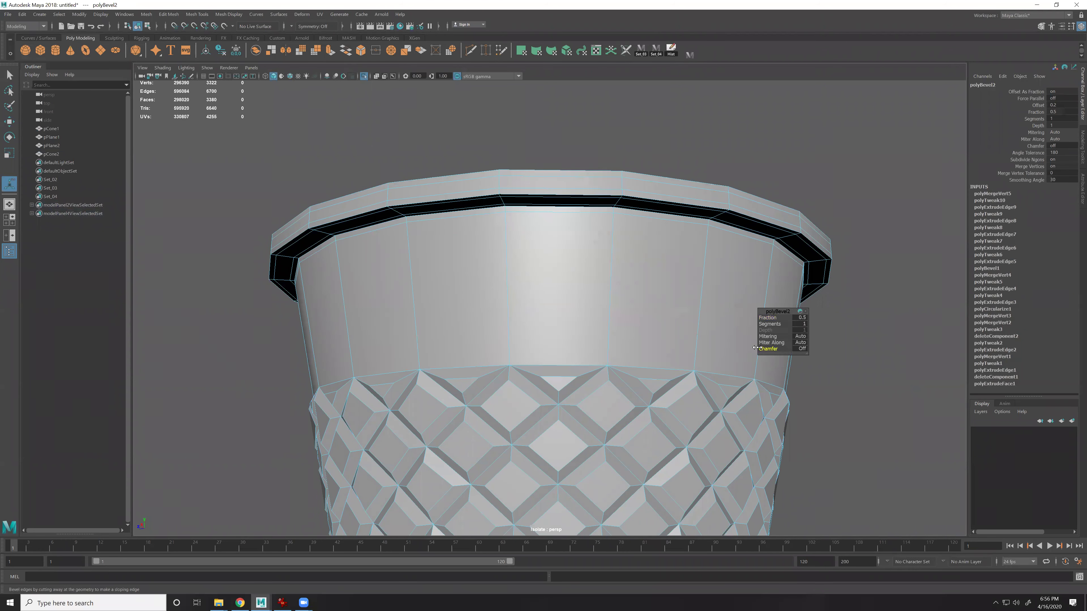
# Preview the beveled rim in smoothed display from several angles and return the cone to unsmoothed display
pyautogui.keyDown('alt'); pyautogui.moveTo(566, 265); pyautogui.dragTo(567, 306); pyautogui.keyUp('alt')
pyautogui.keyDown('alt'); pyautogui.moveTo(623, 281); pyautogui.dragTo(550, 333); pyautogui.keyUp('alt')
pyautogui.press('q')
pyautogui.press('3')
pyautogui.click(540, 179)
pyautogui.keyDown('alt'); pyautogui.moveTo(509, 257); pyautogui.dragTo(638, 377); pyautogui.keyUp('alt')
pyautogui.click(637, 376)
pyautogui.press('1')
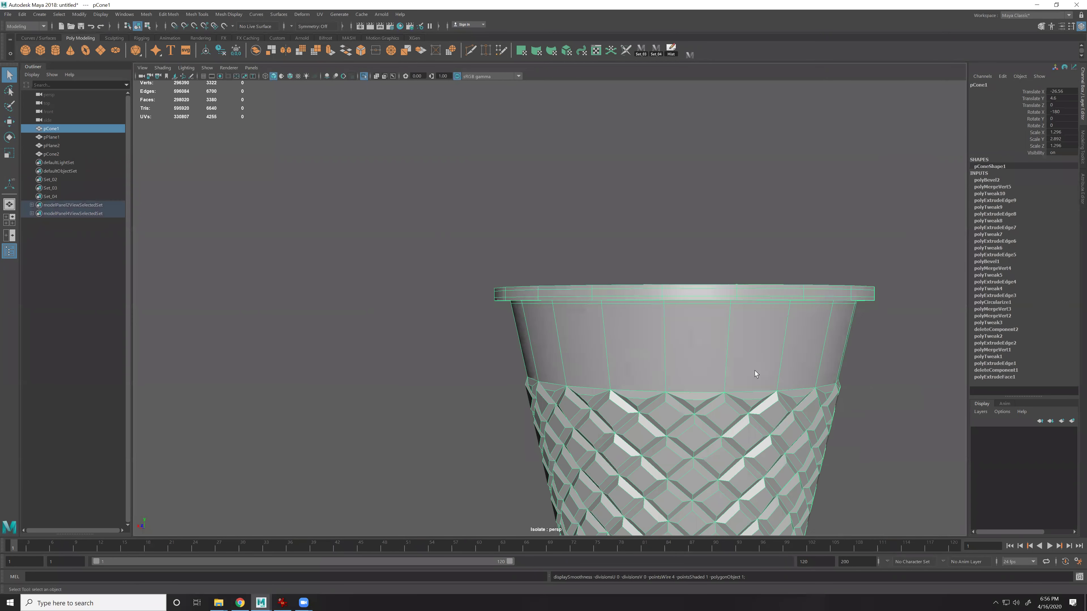
# Insert an edge loop around the plain band just above the diamond pattern and display the cone smoothed
pyautogui.press('y')
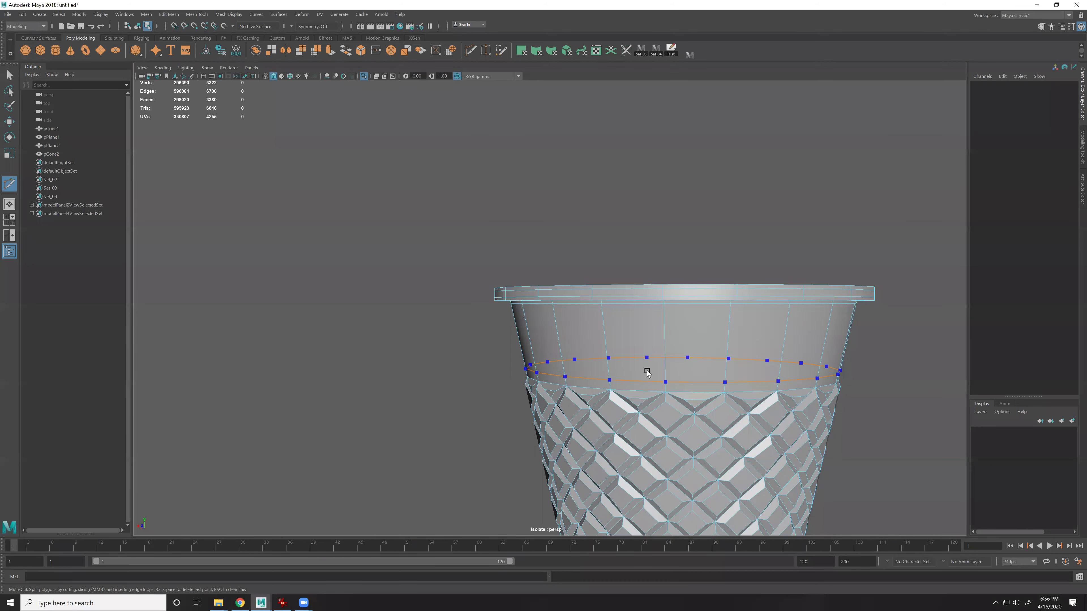
pyautogui.press('w')
pyautogui.press('F8')
pyautogui.press('3')
pyautogui.scroll(-5, 692, 377)
pyautogui.click(697, 372)
pyautogui.keyDown('alt'); pyautogui.moveTo(699, 364); pyautogui.dragTo(557, 416); pyautogui.keyUp('alt')
pyautogui.scroll(-4, 605, 342)
pyautogui.scroll(3, 608, 360)
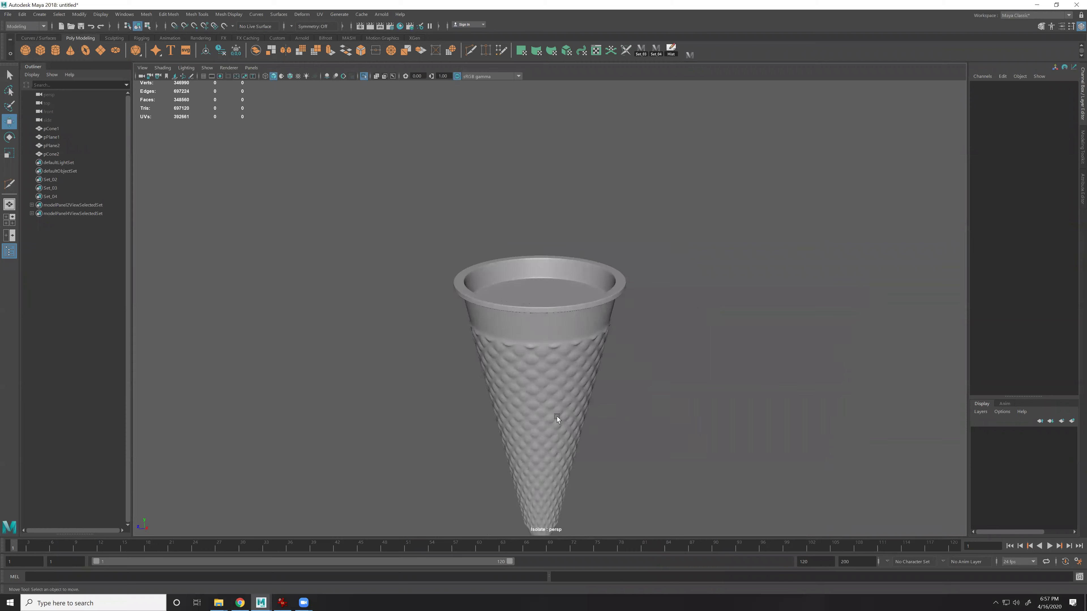
# Turn off isolation so that the pleated cone shows again on top of the diamond-patterned cone
pyautogui.click(557, 416)
pyautogui.keyDown('alt'); pyautogui.moveTo(567, 354); pyautogui.dragTo(578, 403, button='middle'); pyautogui.keyUp('alt')
pyautogui.scroll(3, 462, 173)
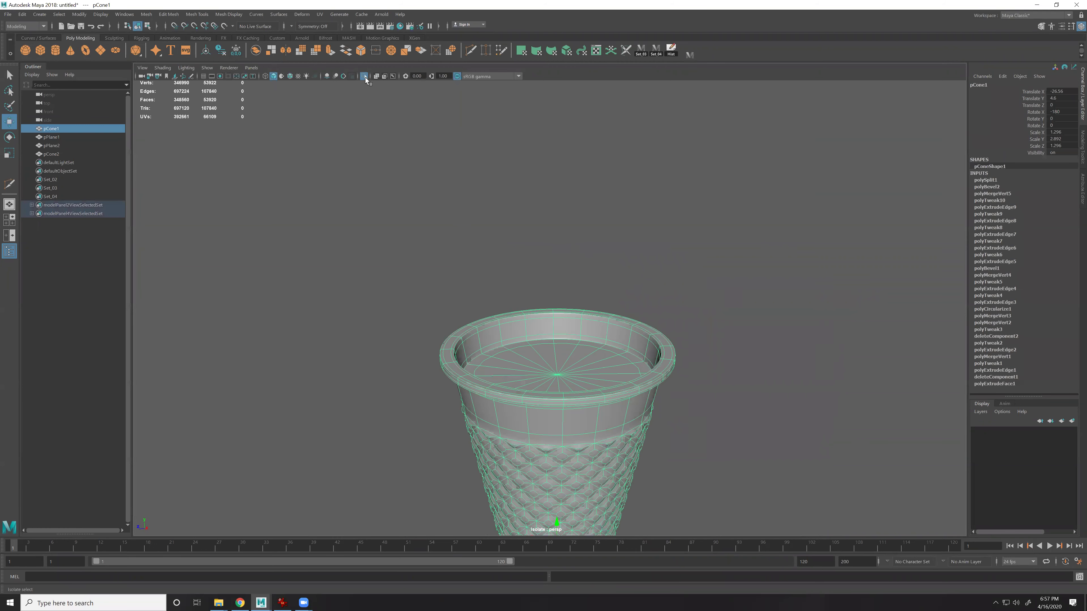
pyautogui.hotkey('ctrl', '1')
# Scale the smoothed pleated cone up uniformly to 1.295 so it fills the rim
pyautogui.click(633, 346)
pyautogui.press('1')
pyautogui.keyDown('alt'); pyautogui.moveTo(661, 352); pyautogui.dragTo(700, 298, button='middle'); pyautogui.keyUp('alt')
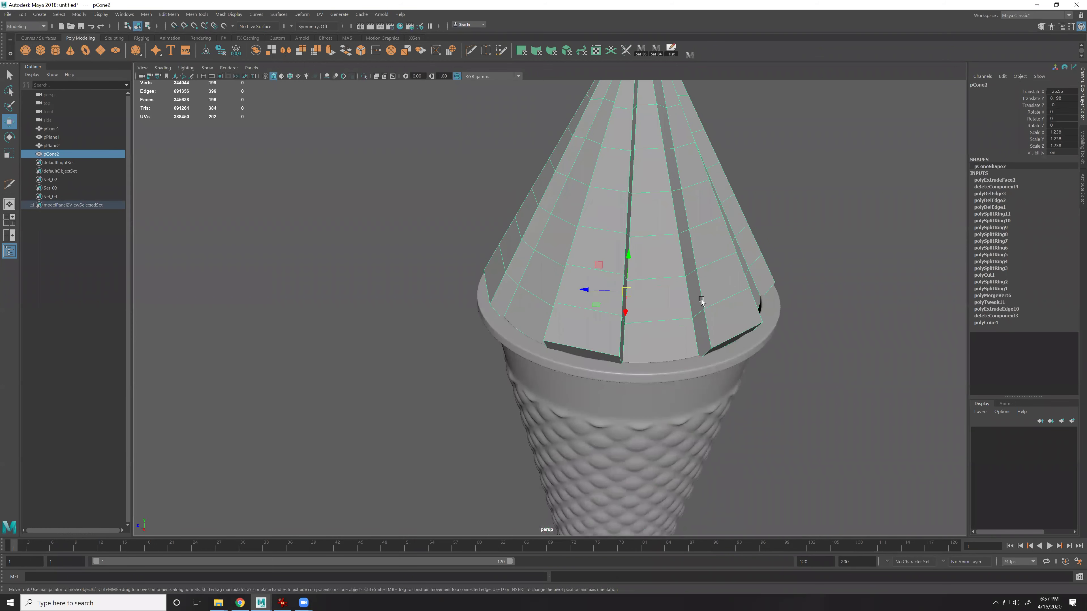
pyautogui.press('3')
pyautogui.press('r')
pyautogui.moveTo(634, 286); pyautogui.dragTo(642, 285)
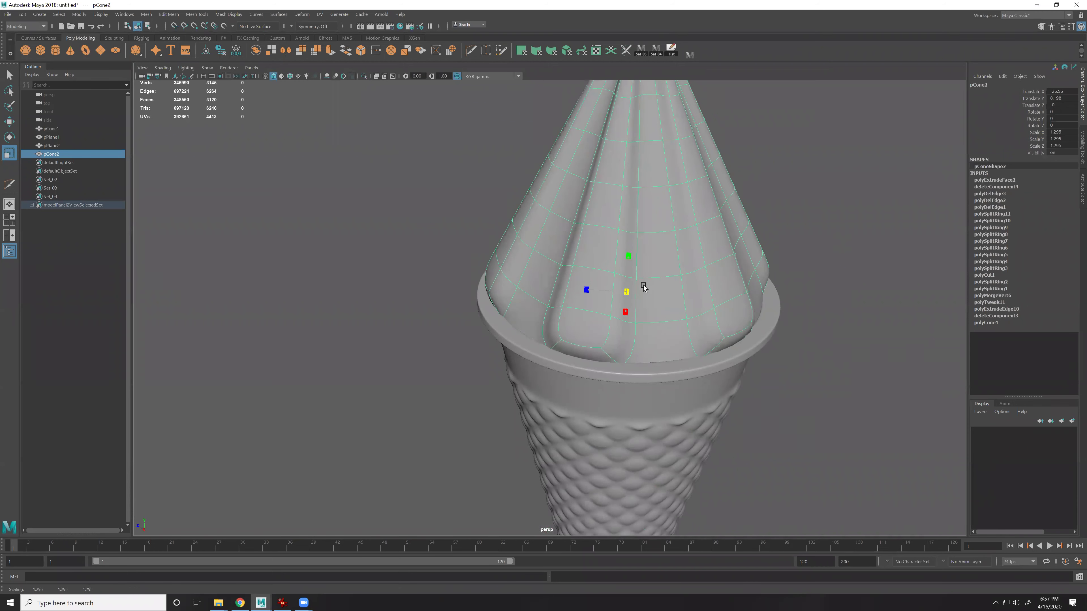
pyautogui.scroll(2, 702, 288)
pyautogui.moveTo(704, 286); pyautogui.dragTo(755, 519, button='right')
pyautogui.click(884, 410)
# Apply a nonlinear Twist deformer to the pleated cone
pyautogui.scroll(-4, 703, 369)
pyautogui.keyDown('alt'); pyautogui.moveTo(703, 369); pyautogui.dragTo(676, 349); pyautogui.keyUp('alt')
pyautogui.click(588, 247)
pyautogui.press('f')
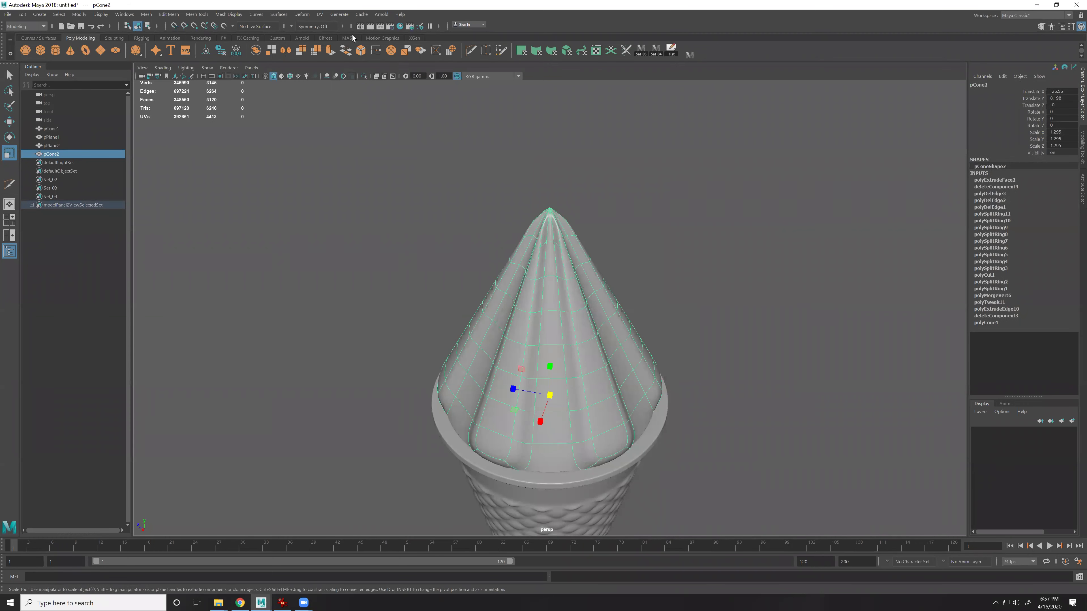
pyautogui.click(299, 14)
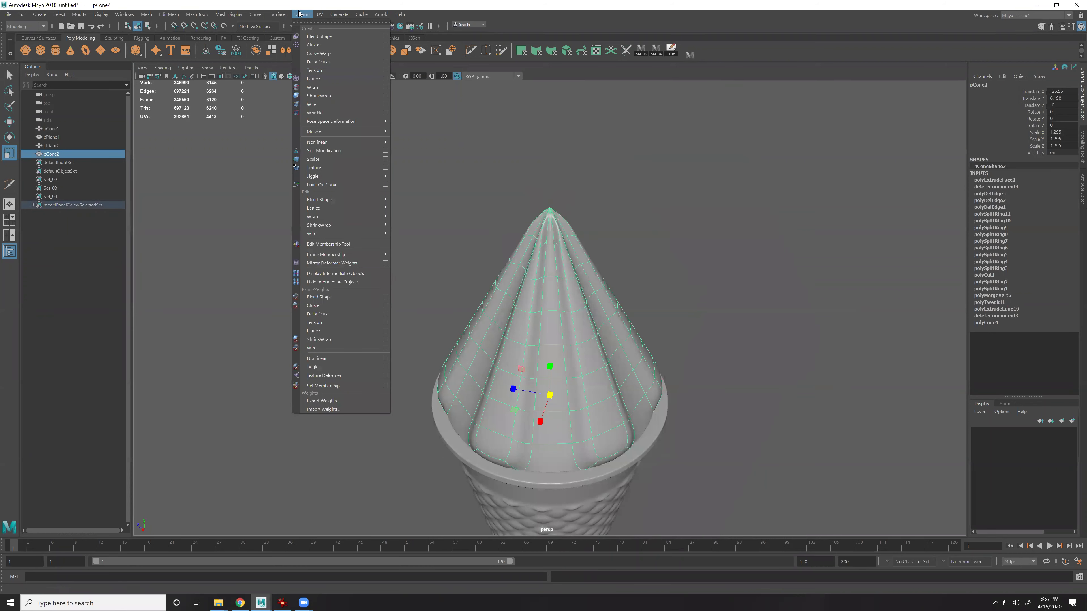
pyautogui.moveTo(358, 140)
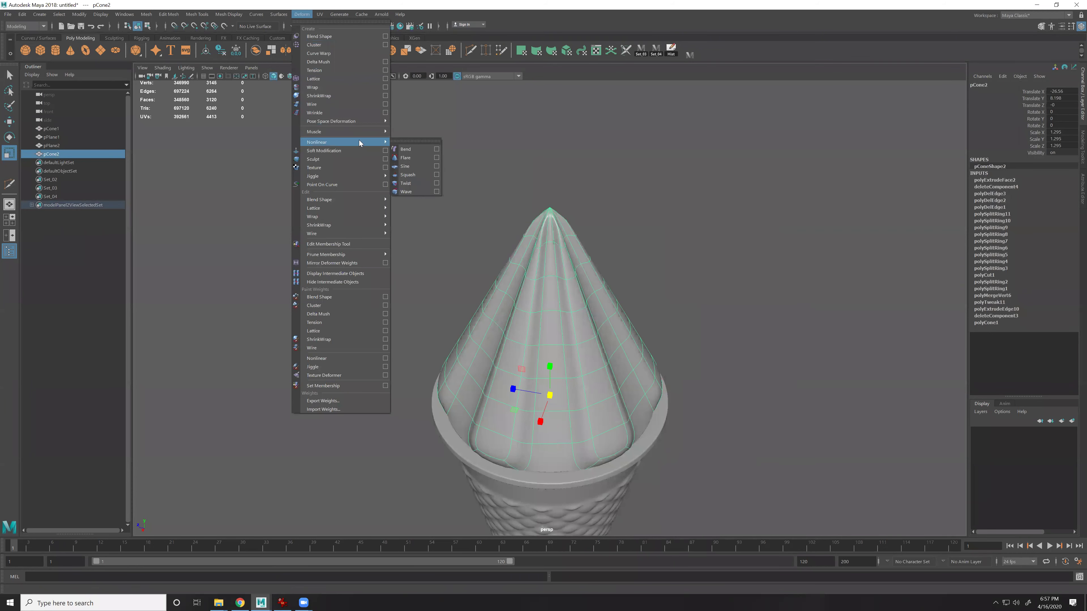
pyautogui.click(415, 187)
pyautogui.scroll(-3, 648, 311)
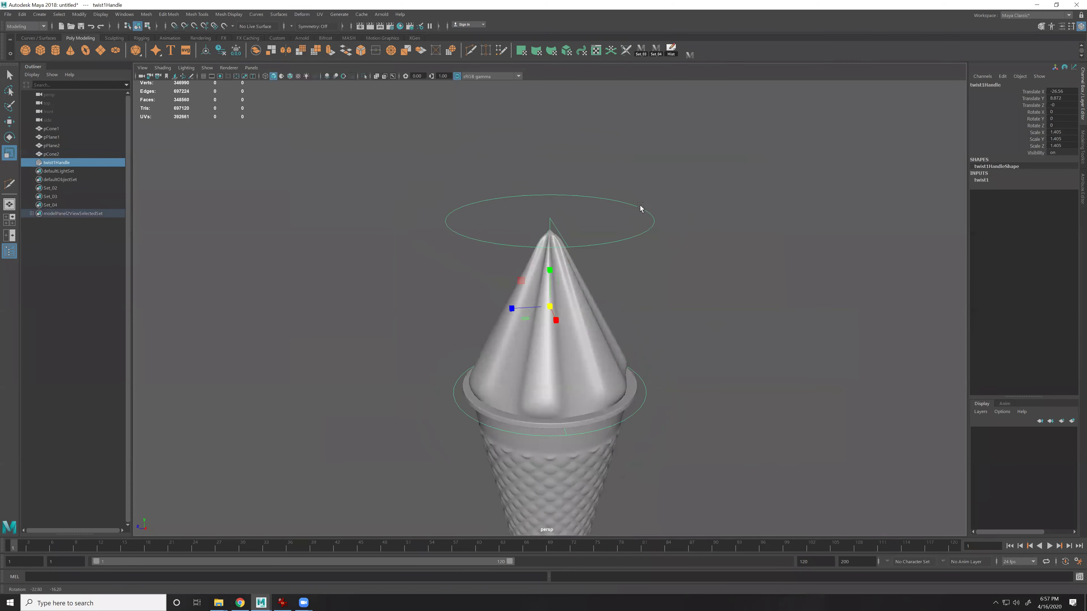
# Try twisting the pleated cone with the Twist deformer's start angle and undo it
pyautogui.click(982, 180)
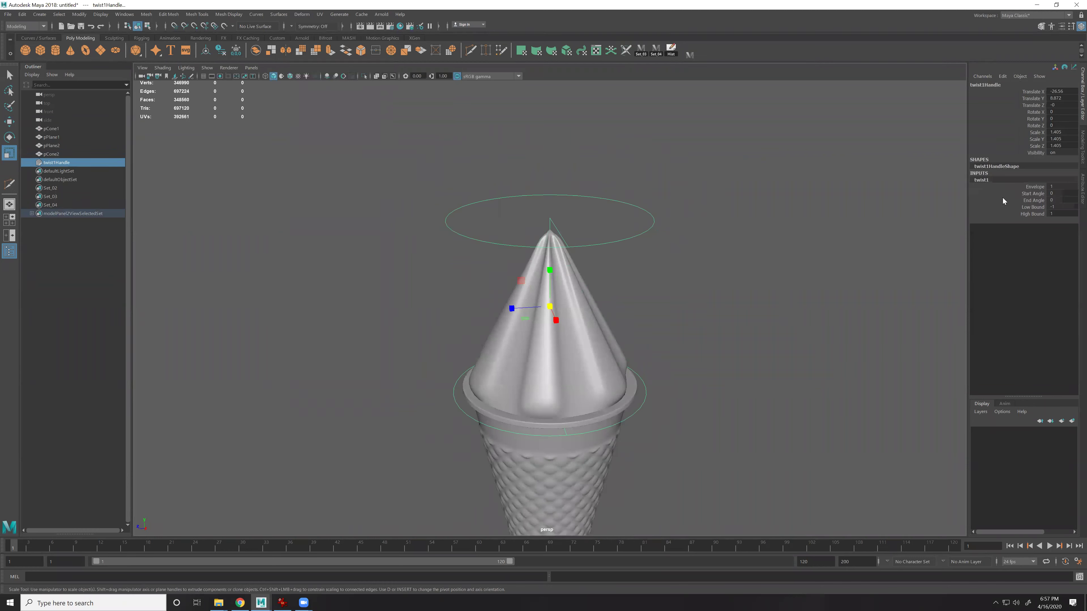
pyautogui.click(1031, 193)
pyautogui.moveTo(834, 283); pyautogui.dragTo(620, 295, button='middle')
pyautogui.hotkey('ctrl', 'z')
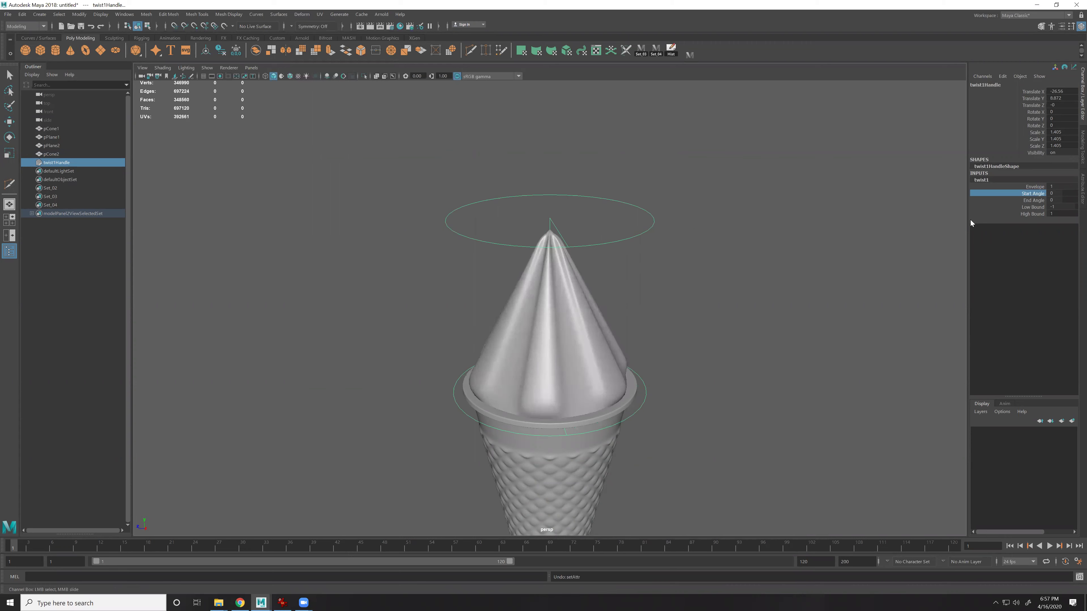
# Change the Twist deformer's end angle to swirl the pleats into a soft-serve ice cream shape
pyautogui.click(1032, 201)
pyautogui.moveTo(740, 279); pyautogui.dragTo(758, 385, button='middle')
pyautogui.click(759, 383)
pyautogui.keyDown('alt'); pyautogui.moveTo(567, 358); pyautogui.dragTo(636, 211); pyautogui.keyUp('alt')
pyautogui.scroll(3, 637, 211)
pyautogui.moveTo(640, 174); pyautogui.dragTo(672, 233)
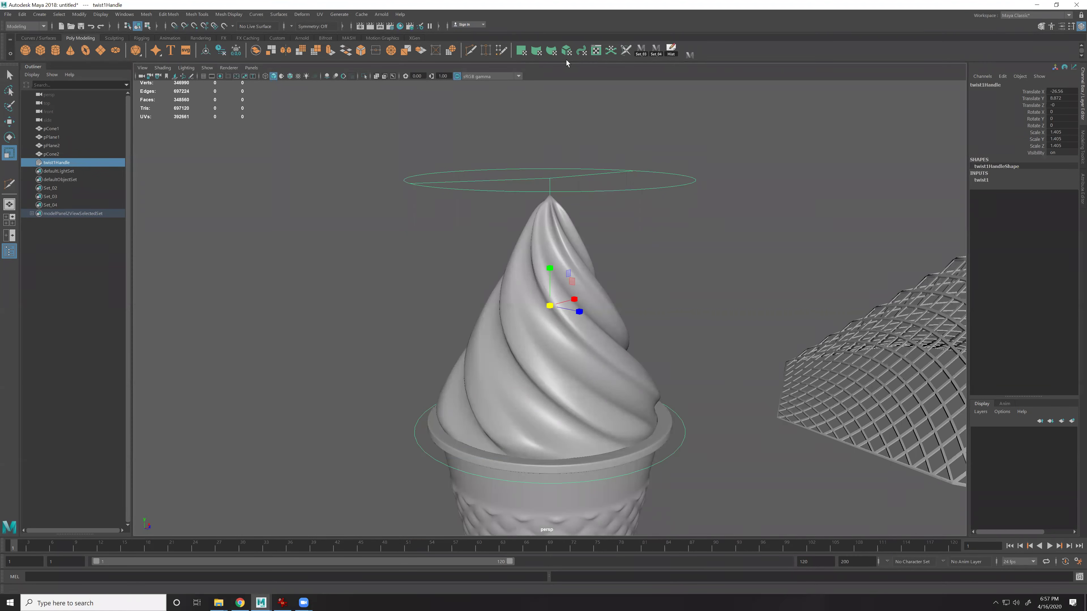
# Delete the construction history to bake the twist into the swirl and compare its unsmoothed and smoothed display
pyautogui.click(671, 51)
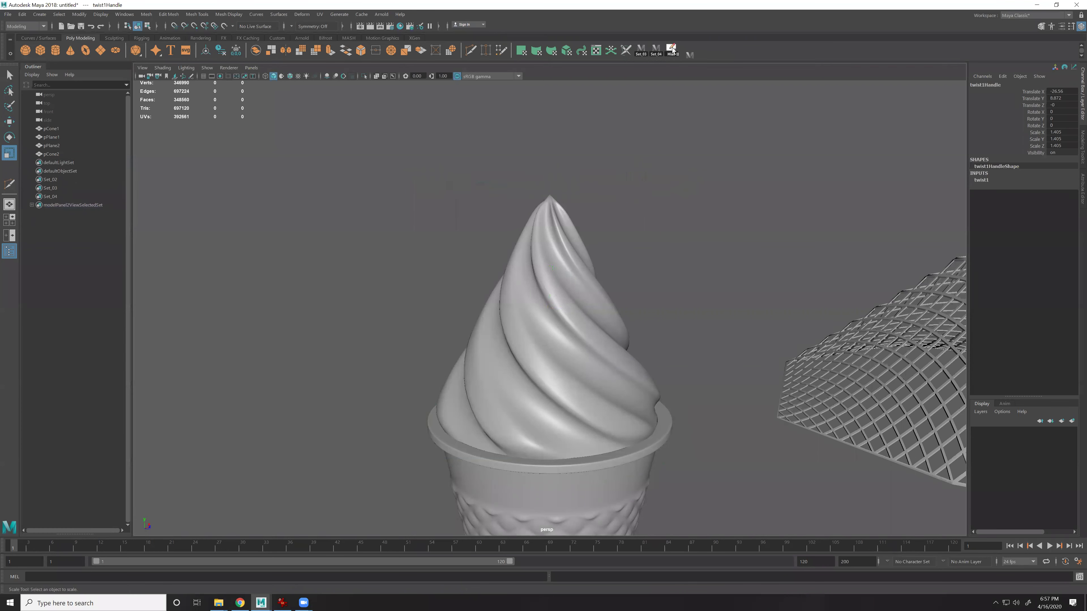
pyautogui.click(529, 323)
pyautogui.click(662, 298)
pyautogui.keyDown('alt'); pyautogui.moveTo(566, 325); pyautogui.dragTo(623, 348); pyautogui.keyUp('alt')
pyautogui.click(541, 305)
pyautogui.press('1')
pyautogui.press('3')
pyautogui.click(679, 346)
pyautogui.press('space')
pyautogui.press('space')
# Pull a vertex on the swirl's side outward using soft selection with an enlarged falloff radius
pyautogui.click(476, 316)
pyautogui.press('F9')
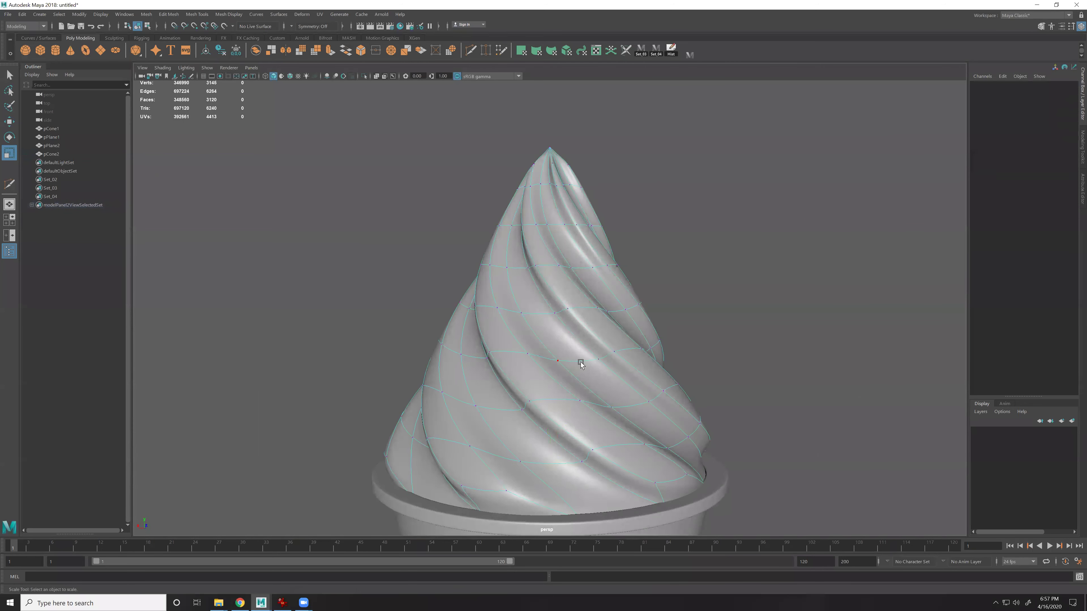
pyautogui.click(623, 363)
pyautogui.keyDown('alt'); pyautogui.moveTo(640, 382); pyautogui.dragTo(578, 399); pyautogui.keyUp('alt')
pyautogui.press('w')
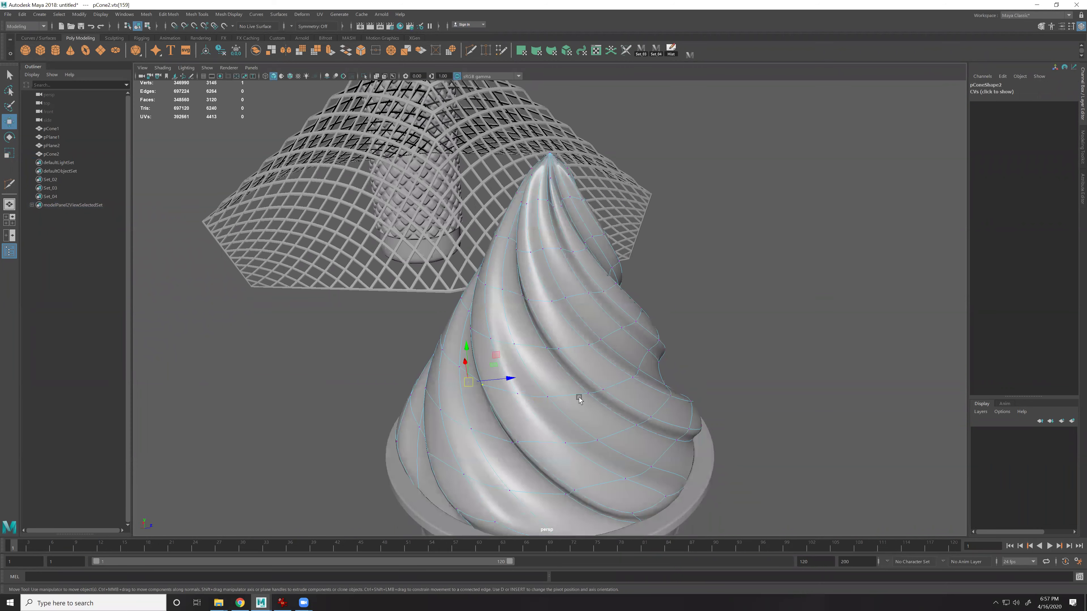
pyautogui.press('b')
pyautogui.moveTo(580, 399); pyautogui.dragTo(734, 310, button='middle')
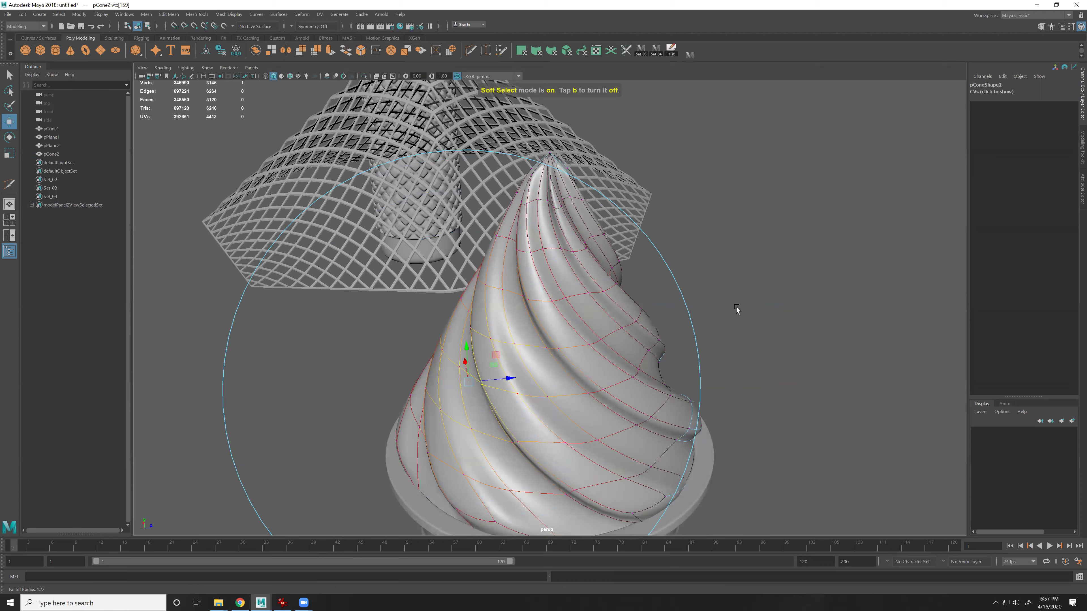
pyautogui.moveTo(502, 380); pyautogui.dragTo(472, 381)
# Push a vertex on the opposite side of the swirl inward with soft selection
pyautogui.keyDown('alt'); pyautogui.moveTo(563, 383); pyautogui.dragTo(626, 340); pyautogui.keyUp('alt')
pyautogui.click(651, 354)
pyautogui.moveTo(691, 369); pyautogui.dragTo(646, 365)
# Move the swirl's tip sideways and push a vertex on its upper side inward with soft selection
pyautogui.click(551, 153)
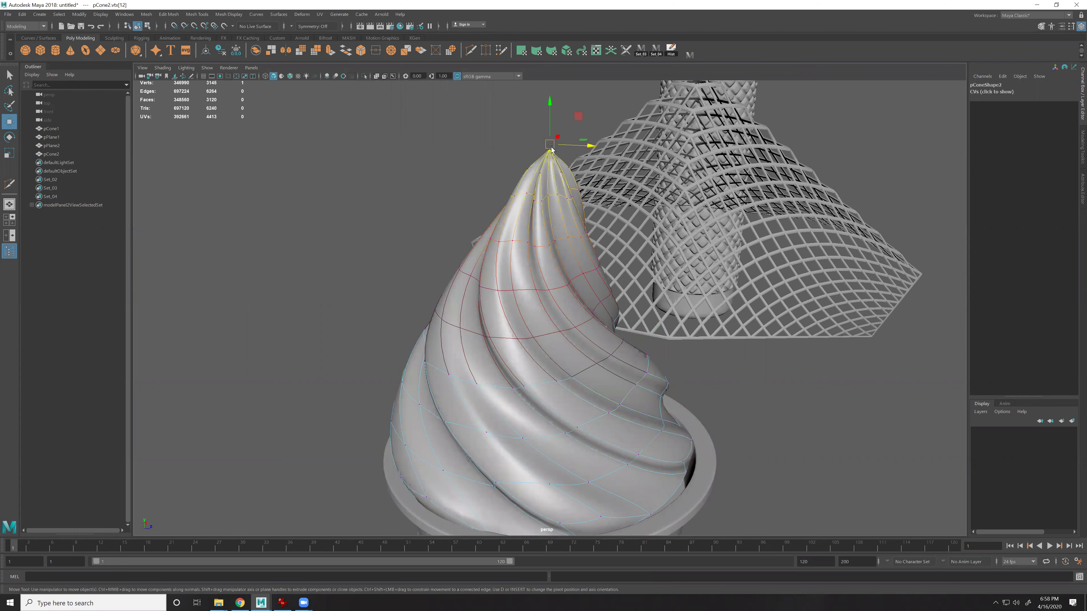
pyautogui.moveTo(582, 147); pyautogui.dragTo(612, 230)
pyautogui.click(615, 241)
pyautogui.click(509, 261)
pyautogui.moveTo(509, 260); pyautogui.dragTo(565, 240)
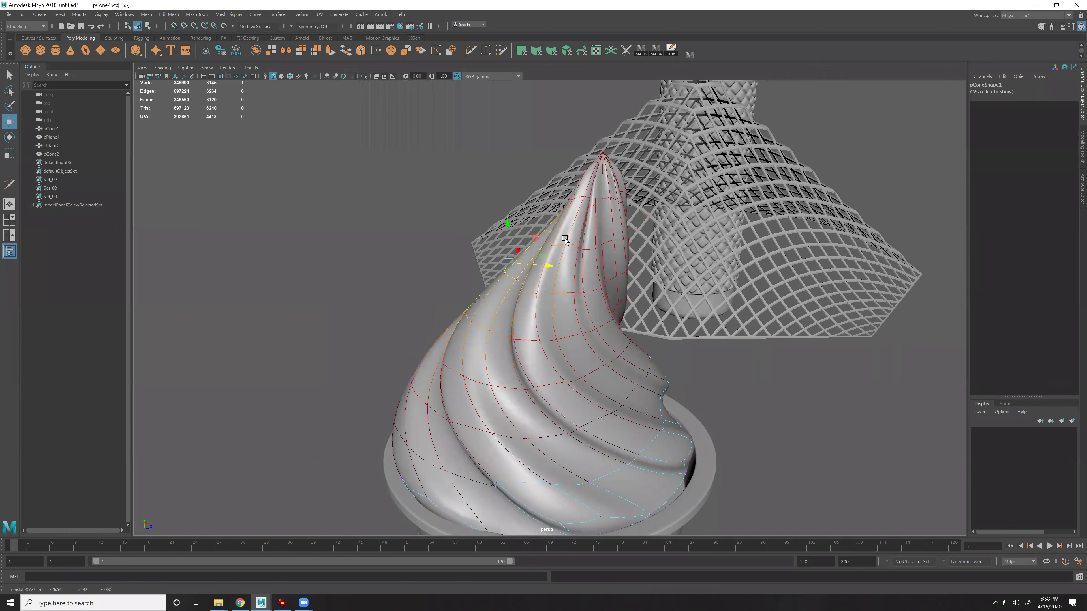
# Reselect the swirl's tip vertex, shift it slightly back toward the centre and check the shape in object mode
pyautogui.click(600, 158)
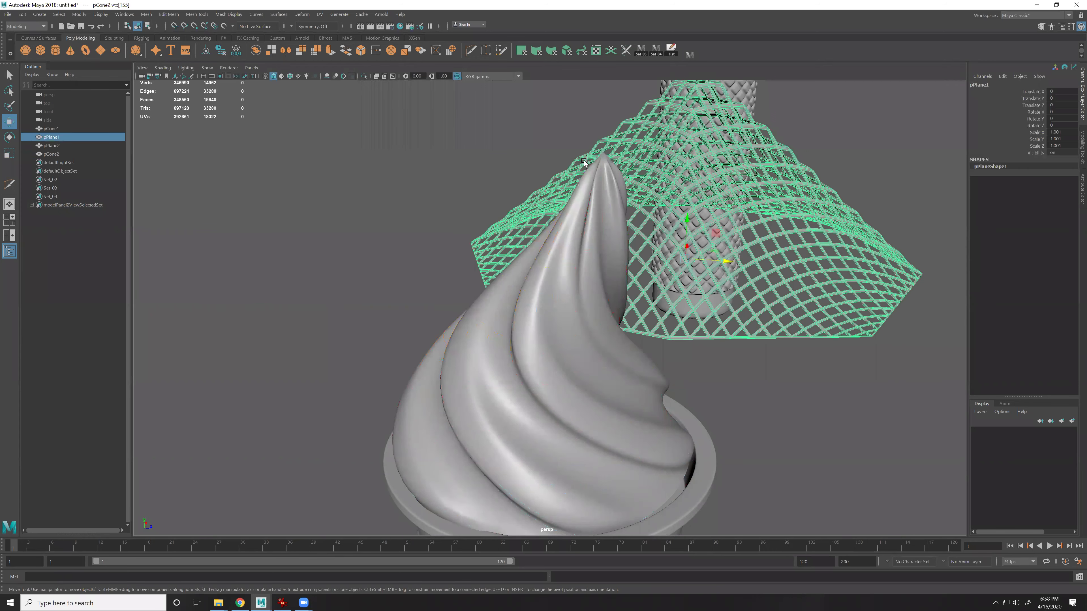
pyautogui.click(592, 156)
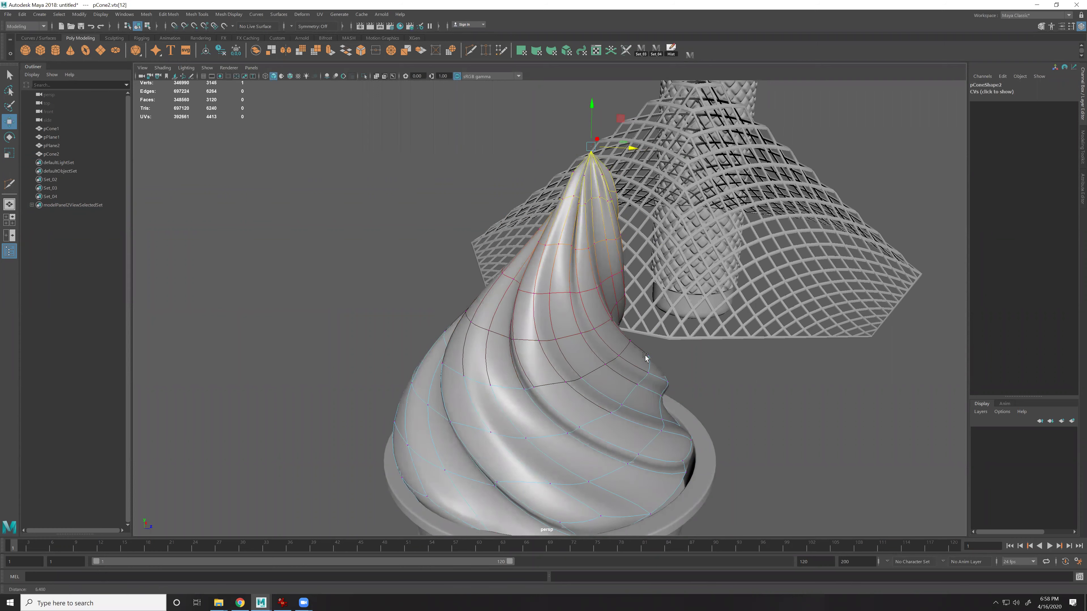
pyautogui.keyDown('alt'); pyautogui.moveTo(645, 356); pyautogui.dragTo(604, 338, button='right'); pyautogui.keyUp('alt')
pyautogui.keyDown('alt'); pyautogui.moveTo(640, 417); pyautogui.dragTo(626, 367); pyautogui.keyUp('alt')
pyautogui.click(649, 441)
pyautogui.press('F8')
pyautogui.keyDown('alt'); pyautogui.moveTo(475, 375); pyautogui.dragTo(485, 344); pyautogui.keyUp('alt')
# Adjust side vertices of the swirl with soft selection, pulling the bulge near the cone's rim inward
pyautogui.press('F8')
pyautogui.click(479, 345)
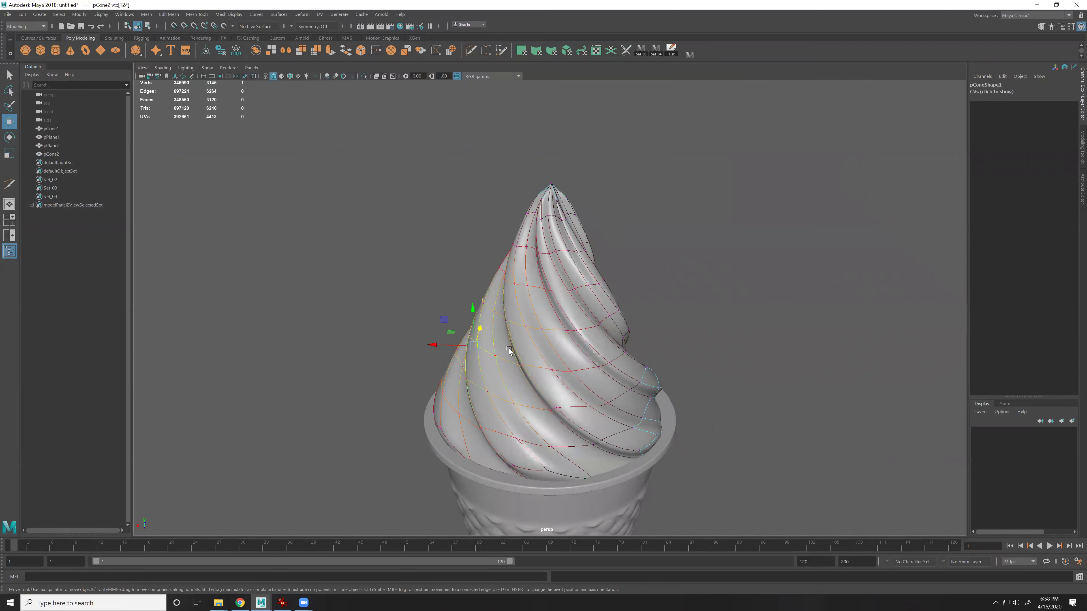
pyautogui.click(595, 324)
pyautogui.moveTo(564, 326); pyautogui.dragTo(553, 326)
pyautogui.keyDown('alt'); pyautogui.moveTo(637, 331); pyautogui.dragTo(606, 332); pyautogui.keyUp('alt')
pyautogui.click(598, 328)
pyautogui.click(618, 337)
pyautogui.click(615, 339)
pyautogui.moveTo(597, 327); pyautogui.dragTo(586, 324)
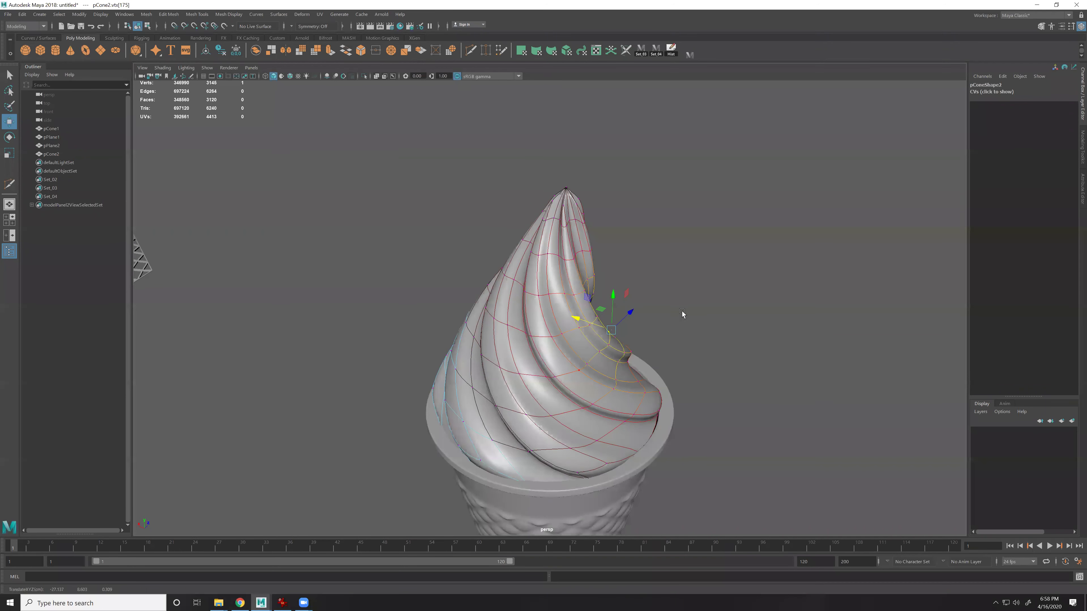
# Examine the finished soft-serve swirl on its diamond-patterned cone from several angles
pyautogui.click(717, 412)
pyautogui.keyDown('alt'); pyautogui.moveTo(717, 411); pyautogui.dragTo(556, 367); pyautogui.keyUp('alt')
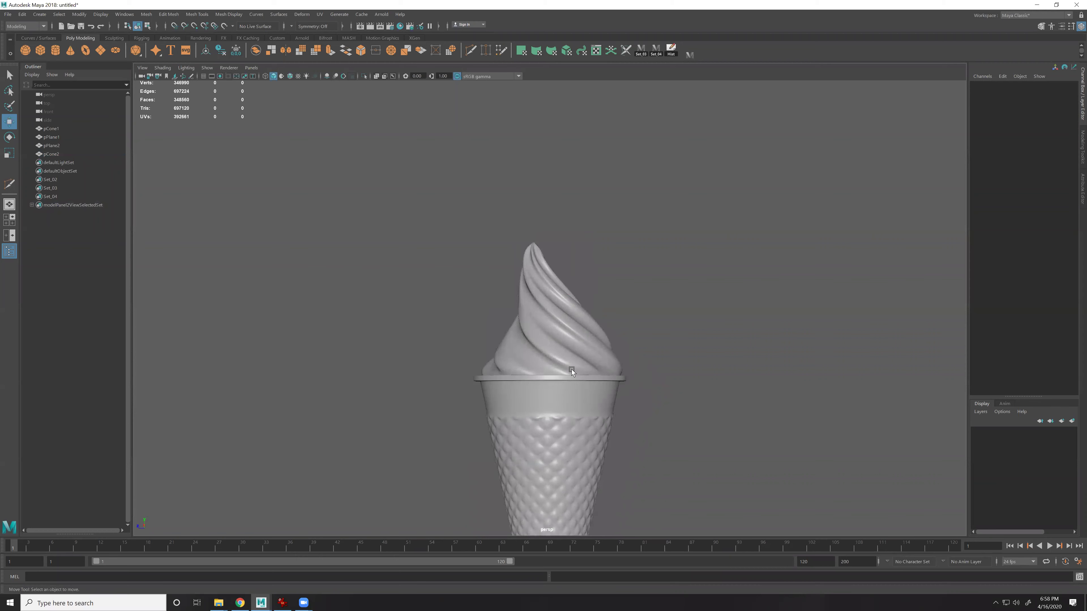
pyautogui.click(557, 317)
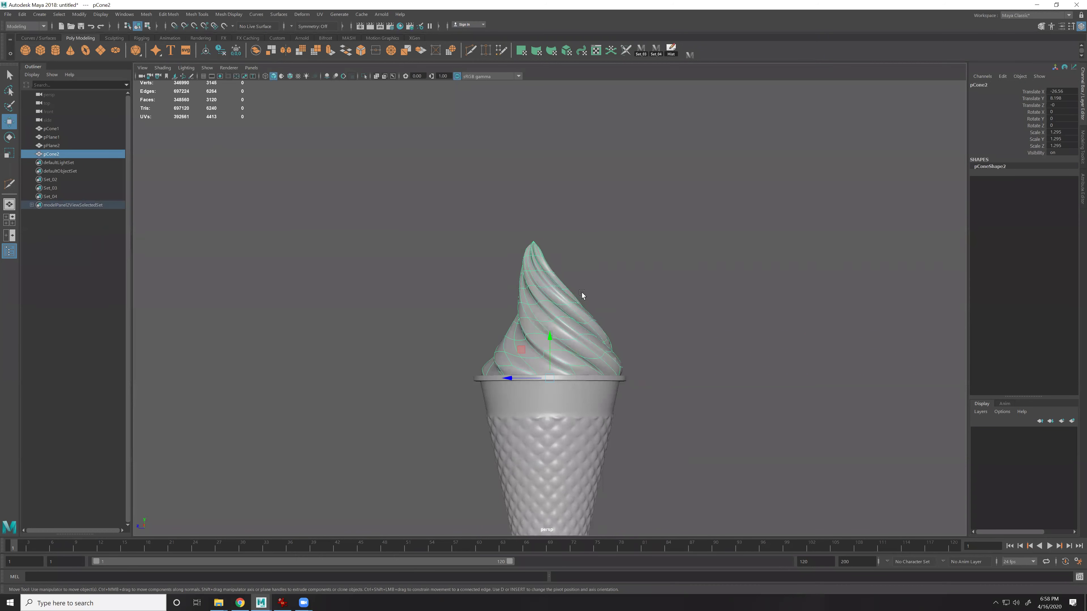
pyautogui.keyDown('alt'); pyautogui.moveTo(676, 356); pyautogui.dragTo(638, 370, button='right'); pyautogui.keyUp('alt')
pyautogui.moveTo(637, 370)
pyautogui.keyDown('alt'); pyautogui.mouseDown()
pyautogui.moveTo(672, 385)
pyautogui.moveTo(648, 355)
pyautogui.mouseUp(); pyautogui.keyUp('alt')
pyautogui.keyDown('alt'); pyautogui.moveTo(648, 355); pyautogui.dragTo(619, 350, button='right'); pyautogui.keyUp('alt')
pyautogui.keyDown('alt'); pyautogui.moveTo(620, 353); pyautogui.dragTo(583, 429); pyautogui.keyUp('alt')
pyautogui.keyDown('alt'); pyautogui.moveTo(498, 349); pyautogui.dragTo(475, 398); pyautogui.keyUp('alt')
# Review the draped diamond net and the diamond-patterned cylinder alongside the ice cream cone
pyautogui.keyDown('alt'); pyautogui.moveTo(476, 399); pyautogui.dragTo(272, 235, button='right'); pyautogui.keyUp('alt')
pyautogui.keyDown('alt'); pyautogui.moveTo(941, 441); pyautogui.dragTo(548, 368, button='middle'); pyautogui.keyUp('alt')
pyautogui.keyDown('alt'); pyautogui.moveTo(548, 368); pyautogui.dragTo(623, 367); pyautogui.keyUp('alt')
pyautogui.click(624, 367)
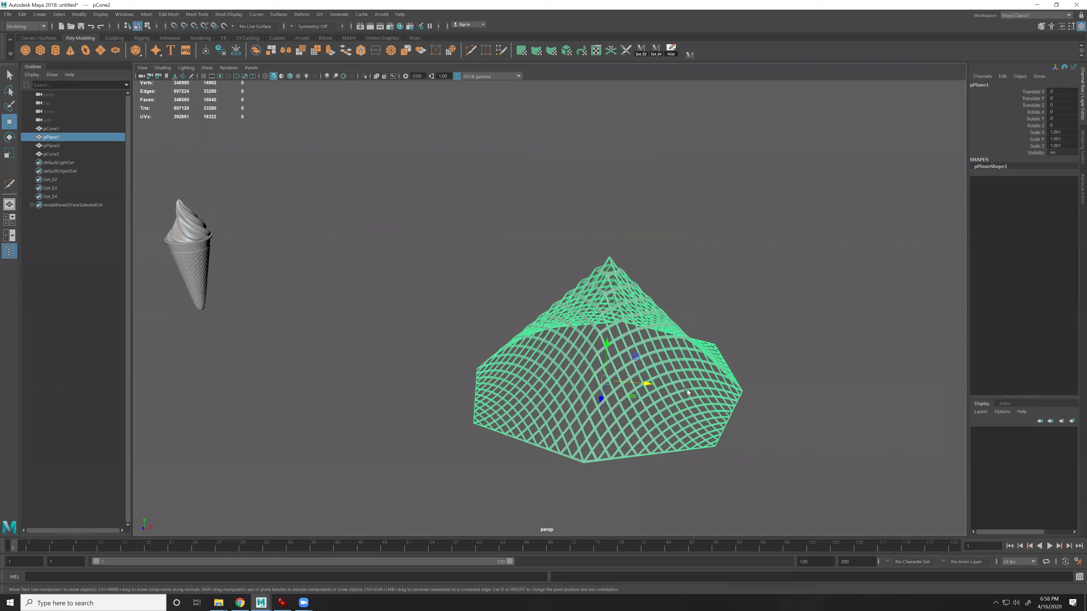
pyautogui.scroll(-5, 441, 356)
pyautogui.keyDown('alt'); pyautogui.moveTo(755, 417); pyautogui.dragTo(548, 450); pyautogui.keyUp('alt')
pyautogui.keyDown('alt'); pyautogui.moveTo(548, 449); pyautogui.dragTo(543, 316, button='middle'); pyautogui.keyUp('alt')
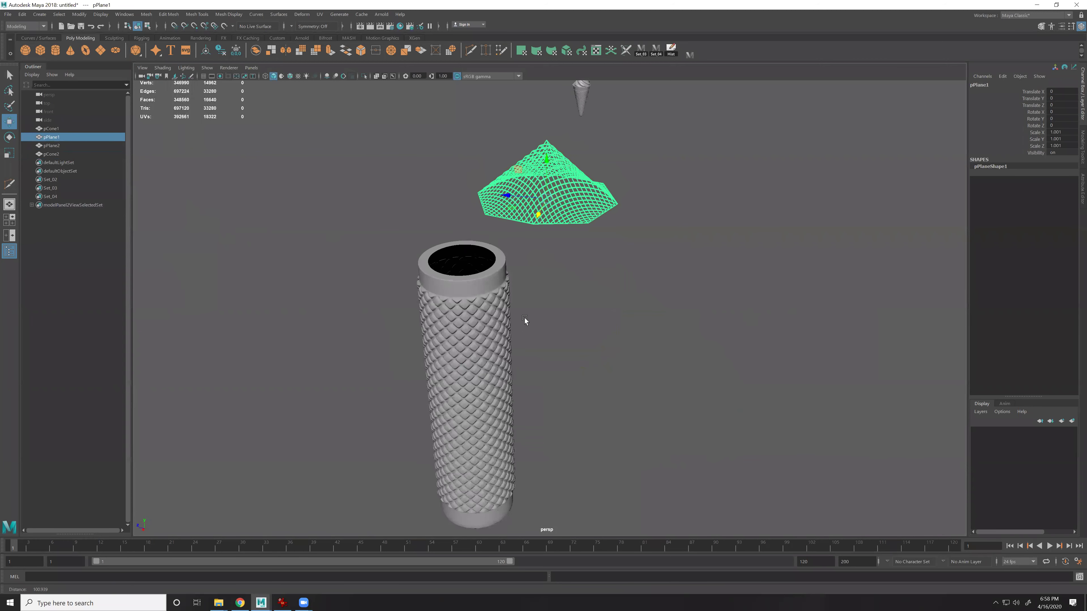
pyautogui.scroll(-3, 522, 325)
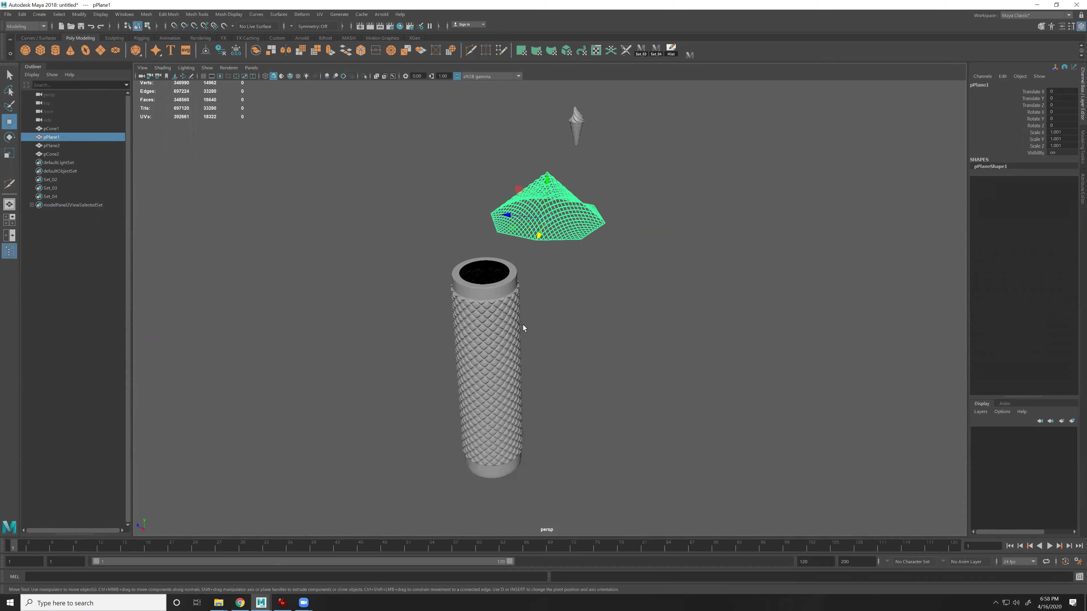
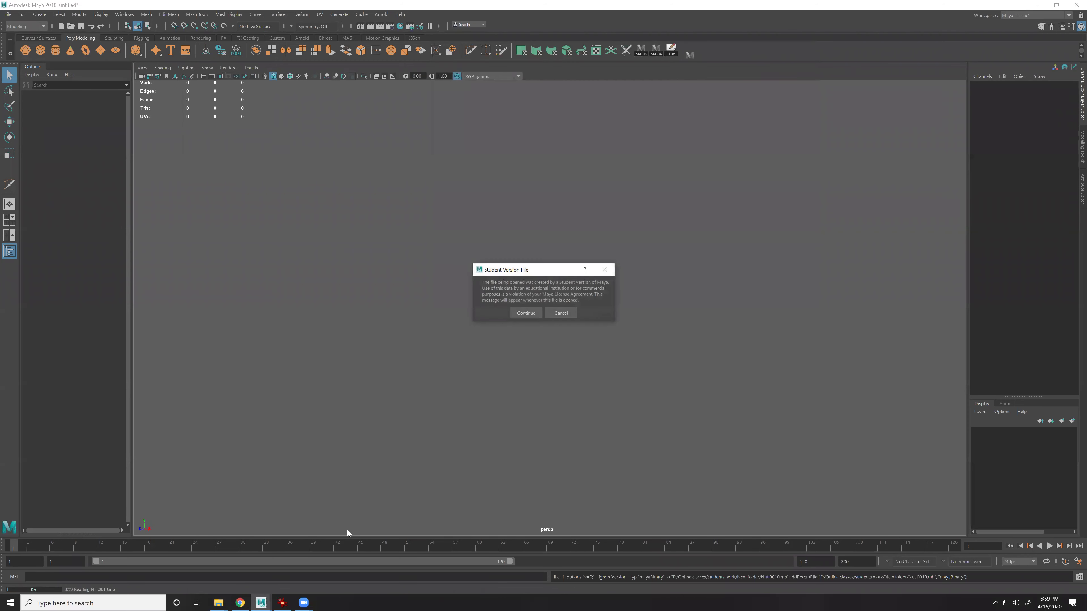
# Accept the student version notice to open Nut.0010.mb and frame the bolt for inspection
pyautogui.click(526, 313)
pyautogui.click(573, 328)
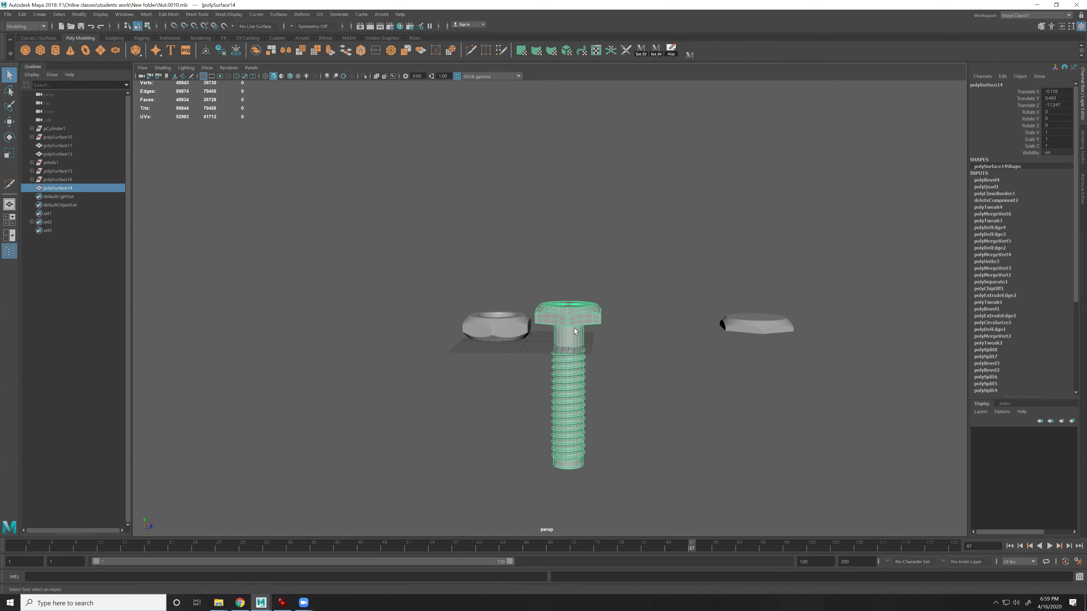
pyautogui.press('f')
pyautogui.click(600, 327)
pyautogui.keyDown('alt'); pyautogui.moveTo(598, 278); pyautogui.dragTo(451, 439); pyautogui.keyUp('alt')
pyautogui.click(242, 602)
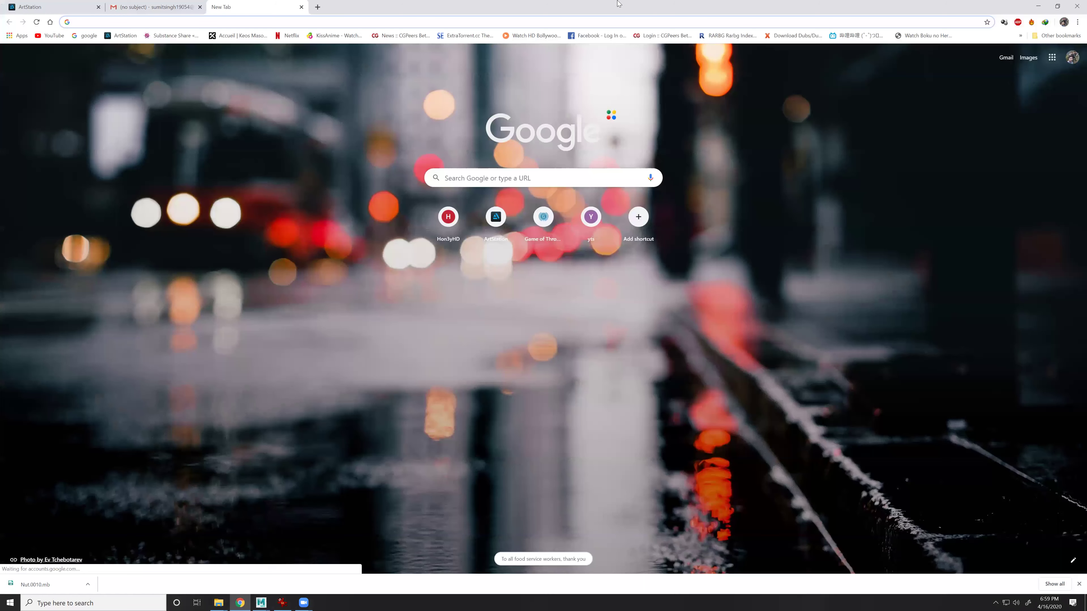
pyautogui.hotkey('alt', 'Tab')
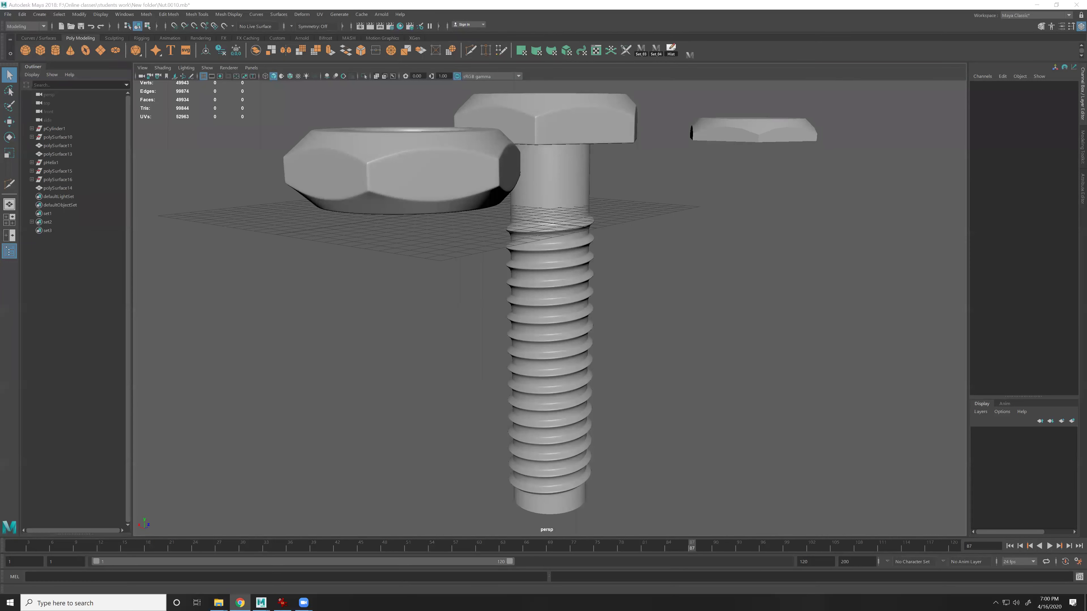
# Frame the hexagonal nut and examine its unsmoothed edge flow
pyautogui.keyDown('alt'); pyautogui.moveTo(716, 284); pyautogui.dragTo(345, 248); pyautogui.keyUp('alt')
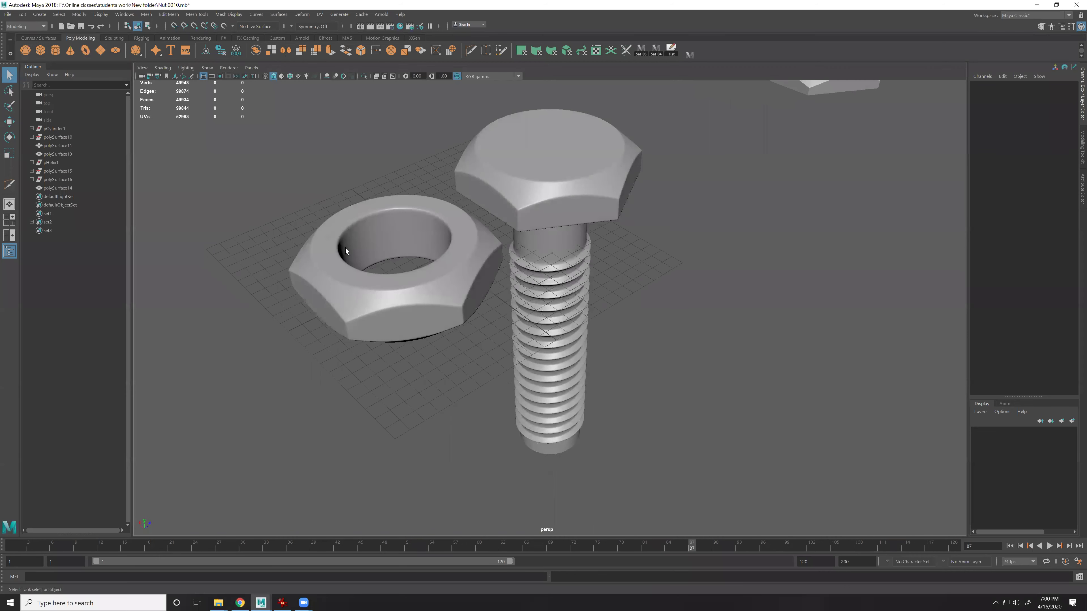
pyautogui.click(454, 300)
pyautogui.keyDown('alt'); pyautogui.moveTo(490, 306); pyautogui.dragTo(646, 329); pyautogui.keyUp('alt')
pyautogui.press('f')
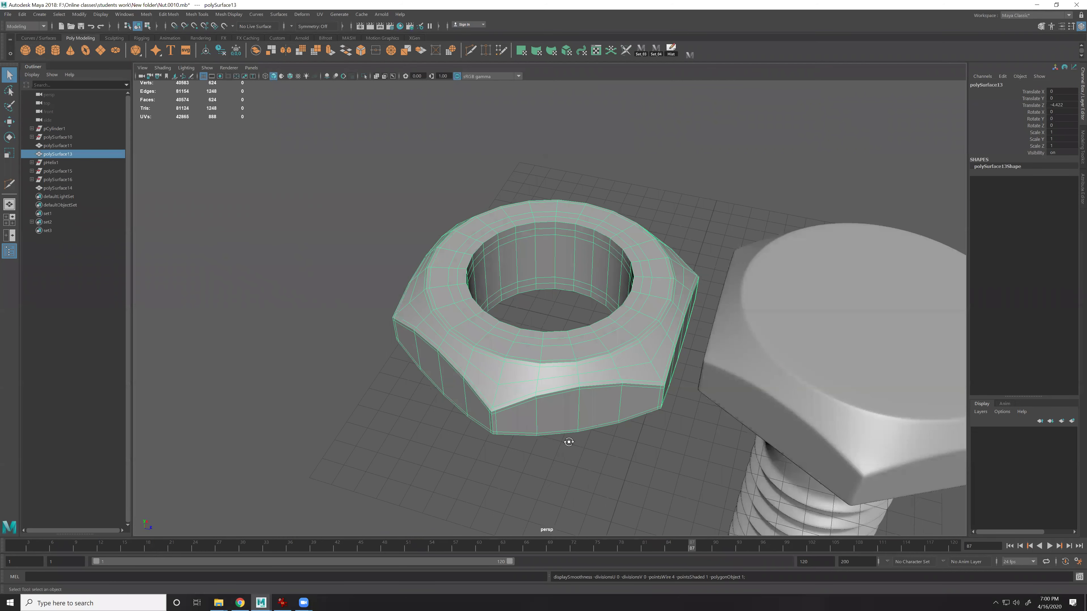
pyautogui.keyDown('alt'); pyautogui.moveTo(651, 421); pyautogui.dragTo(678, 397); pyautogui.keyUp('alt')
pyautogui.keyDown('alt'); pyautogui.moveTo(601, 253); pyautogui.dragTo(742, 267); pyautogui.keyUp('alt')
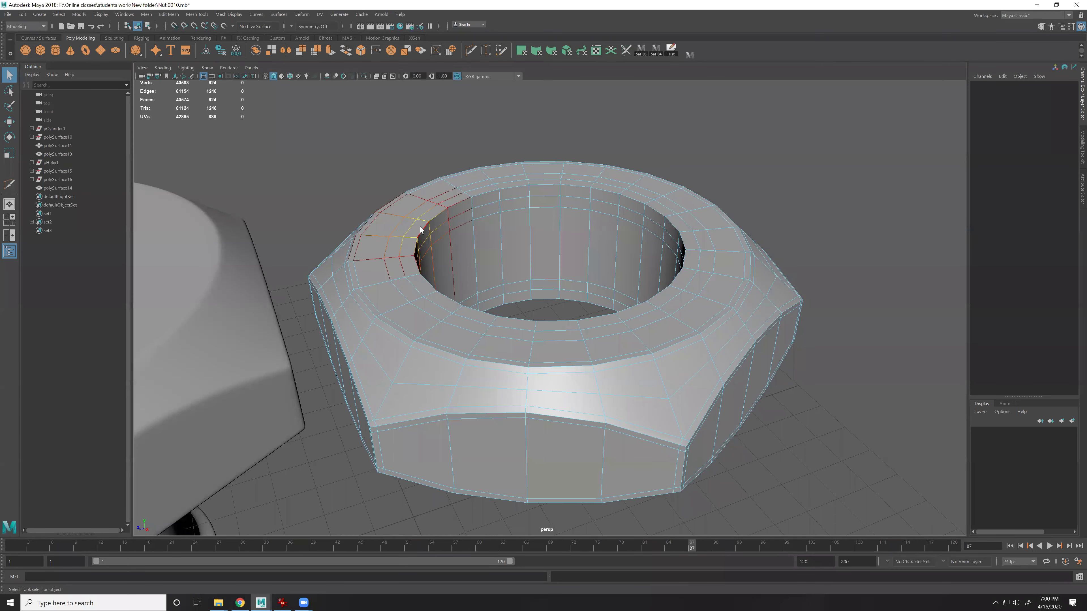
# Turn off soft selection, inspect the edge loop around the nut's inner rim and return the nut to smoothed display
pyautogui.doubleClick(420, 230)
pyautogui.press('b')
pyautogui.keyDown('alt'); pyautogui.moveTo(424, 232); pyautogui.dragTo(567, 315, button='right'); pyautogui.keyUp('alt')
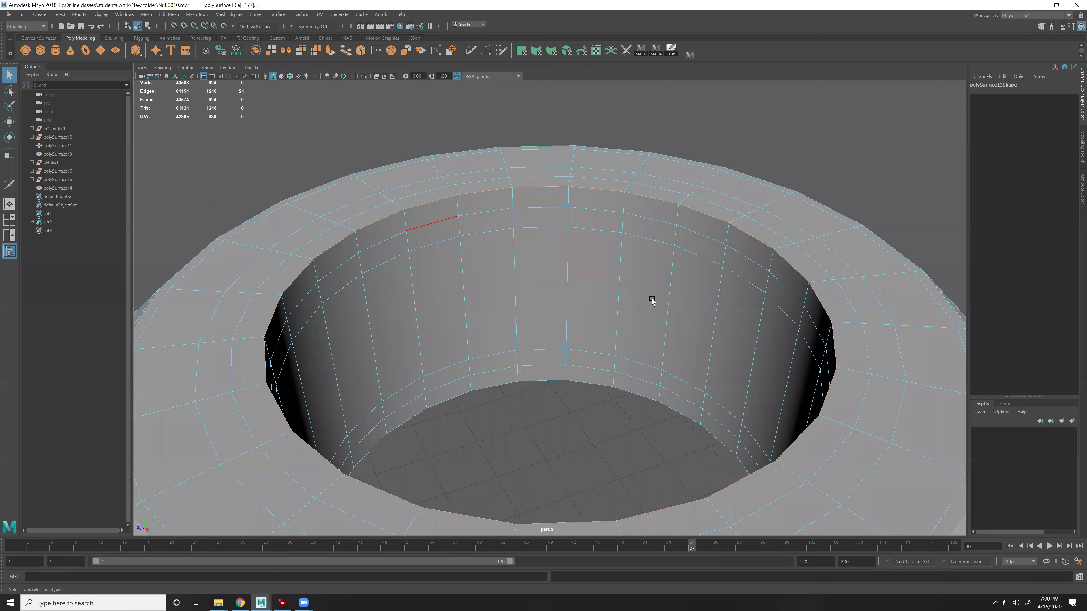
pyautogui.press('F8')
pyautogui.press('w')
pyautogui.press('3')
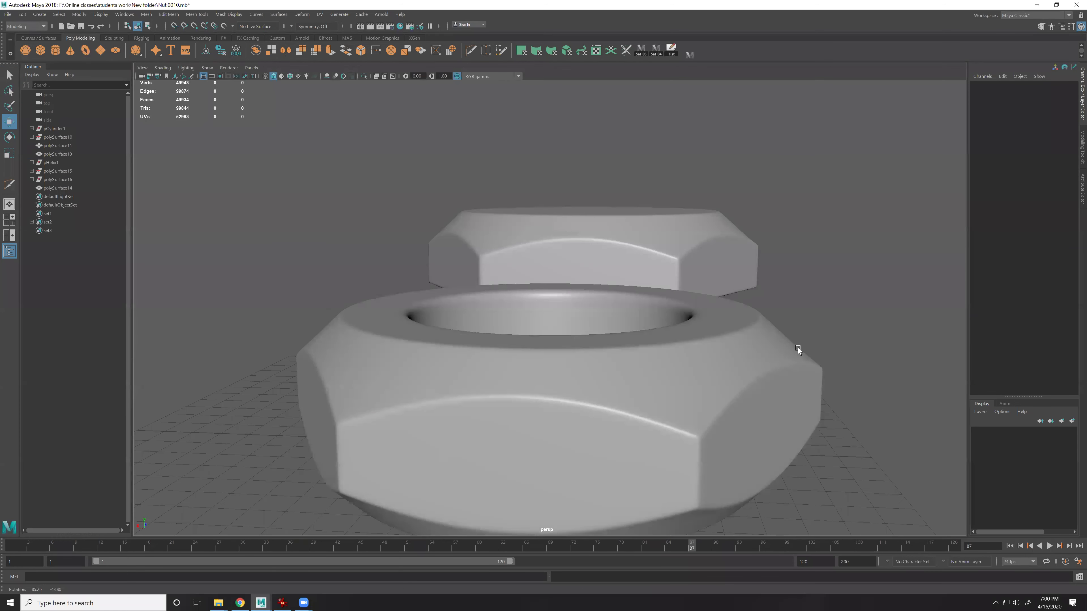
# Hide the viewport grid and inspect the smoothed nut from above and below
pyautogui.keyDown('alt'); pyautogui.moveTo(798, 347); pyautogui.dragTo(656, 320); pyautogui.keyUp('alt')
pyautogui.click(686, 380)
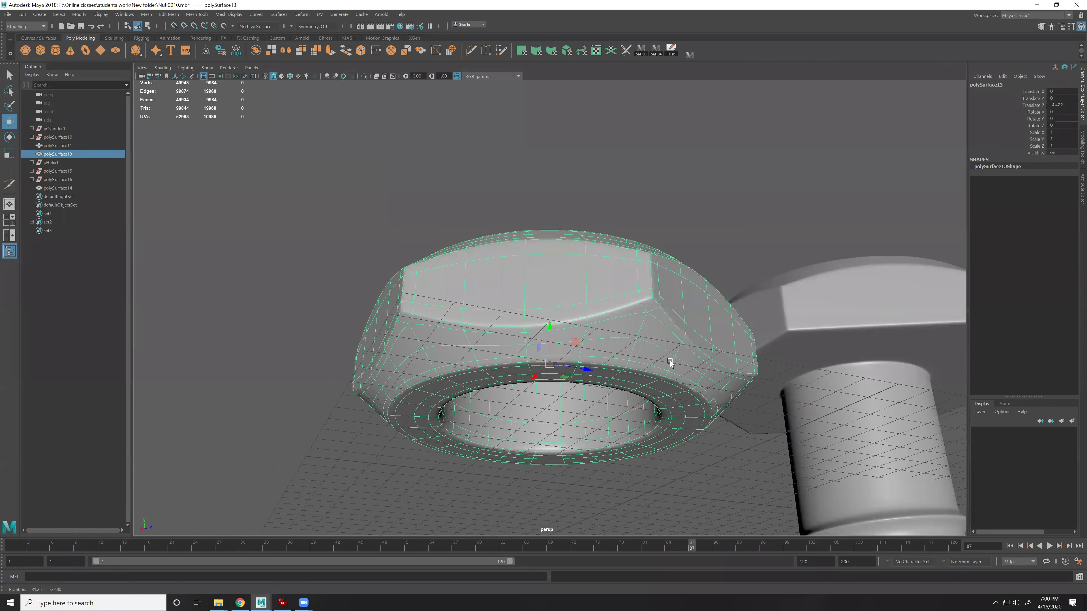
pyautogui.keyDown('alt'); pyautogui.moveTo(670, 362); pyautogui.dragTo(361, 139); pyautogui.keyUp('alt')
pyautogui.click(203, 76)
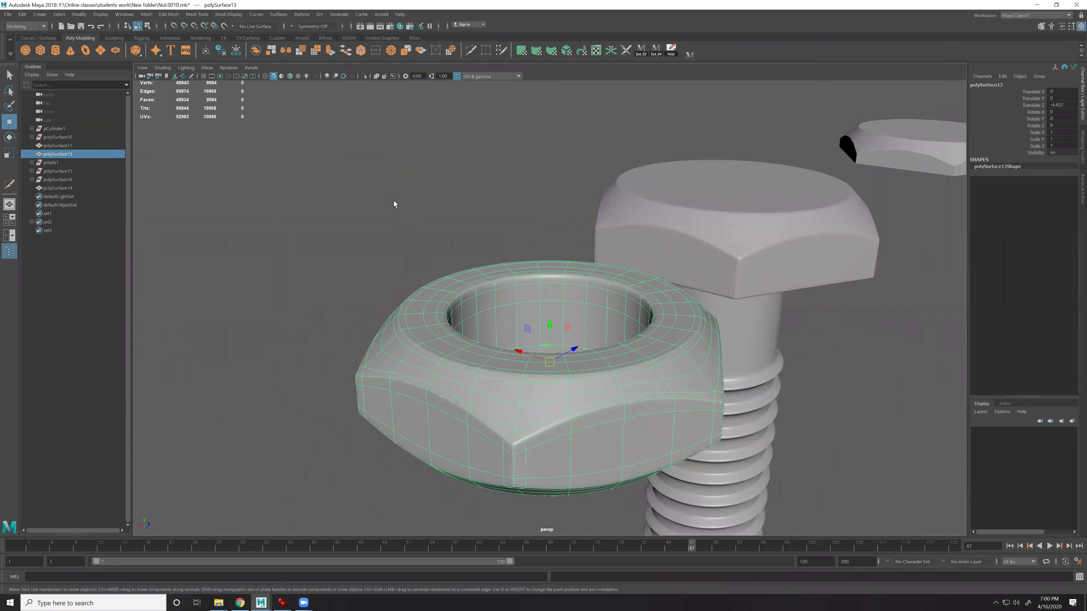
pyautogui.click(395, 205)
pyautogui.scroll(-3, 557, 288)
pyautogui.keyDown('alt'); pyautogui.moveTo(578, 344); pyautogui.dragTo(713, 247); pyautogui.keyUp('alt')
pyautogui.click(556, 294)
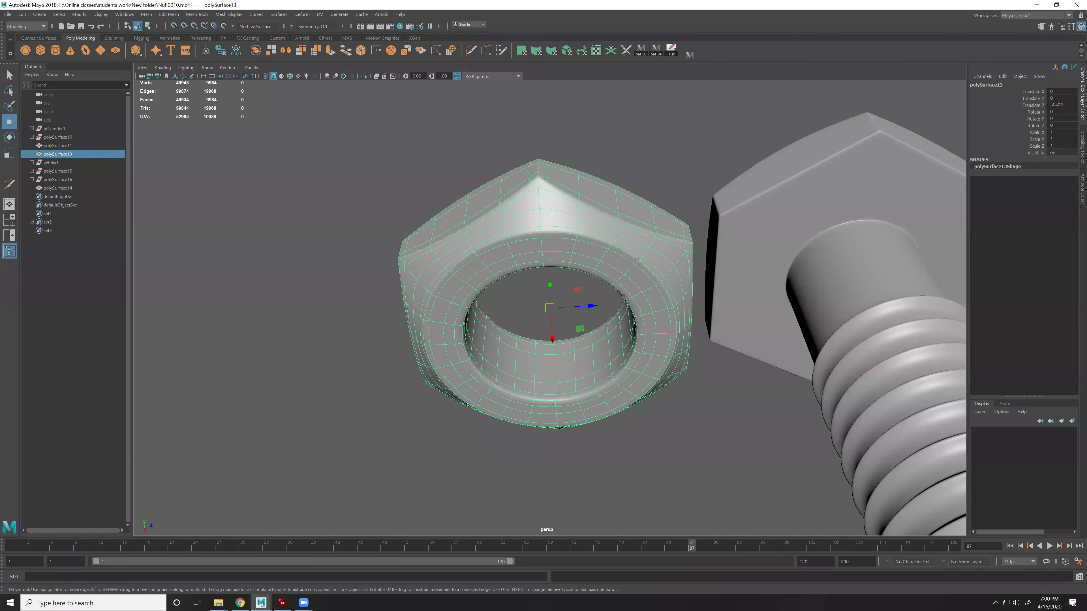
# Examine the smoothed nut's corners and bevelled edges beside the bolt head
pyautogui.keyDown('alt'); pyautogui.moveTo(703, 232); pyautogui.dragTo(659, 238); pyautogui.keyUp('alt')
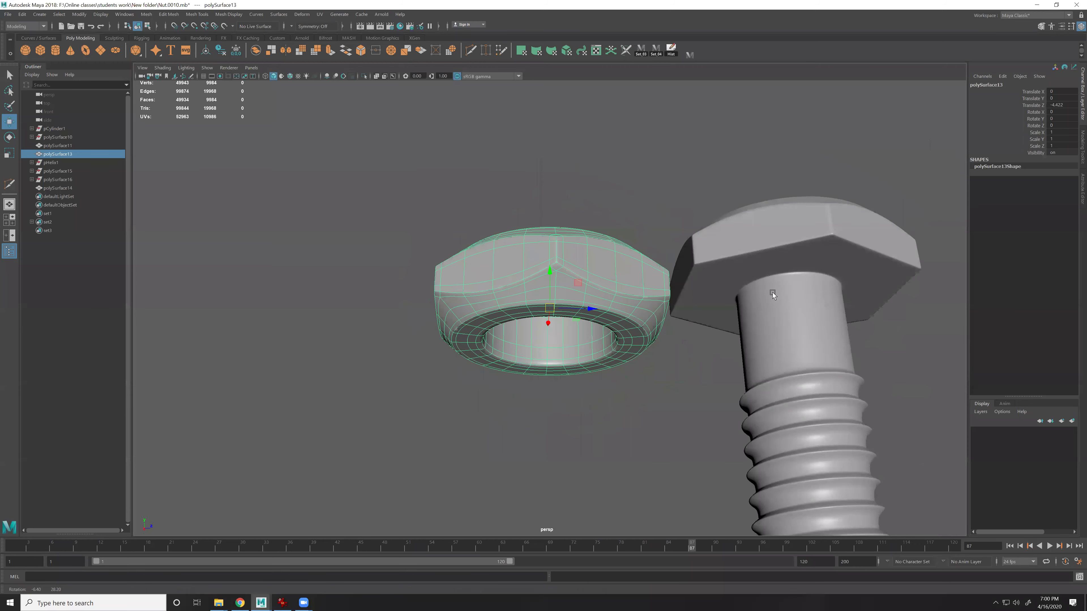
pyautogui.keyDown('alt'); pyautogui.moveTo(773, 292); pyautogui.dragTo(786, 290); pyautogui.keyUp('alt')
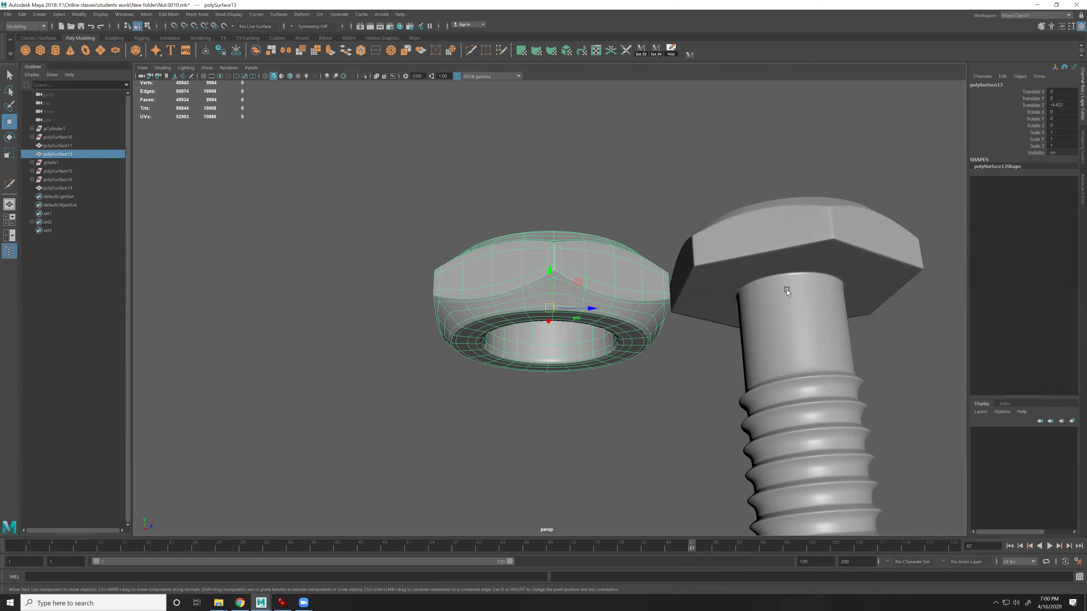
pyautogui.keyDown('alt'); pyautogui.moveTo(613, 351); pyautogui.dragTo(662, 423); pyautogui.keyUp('alt')
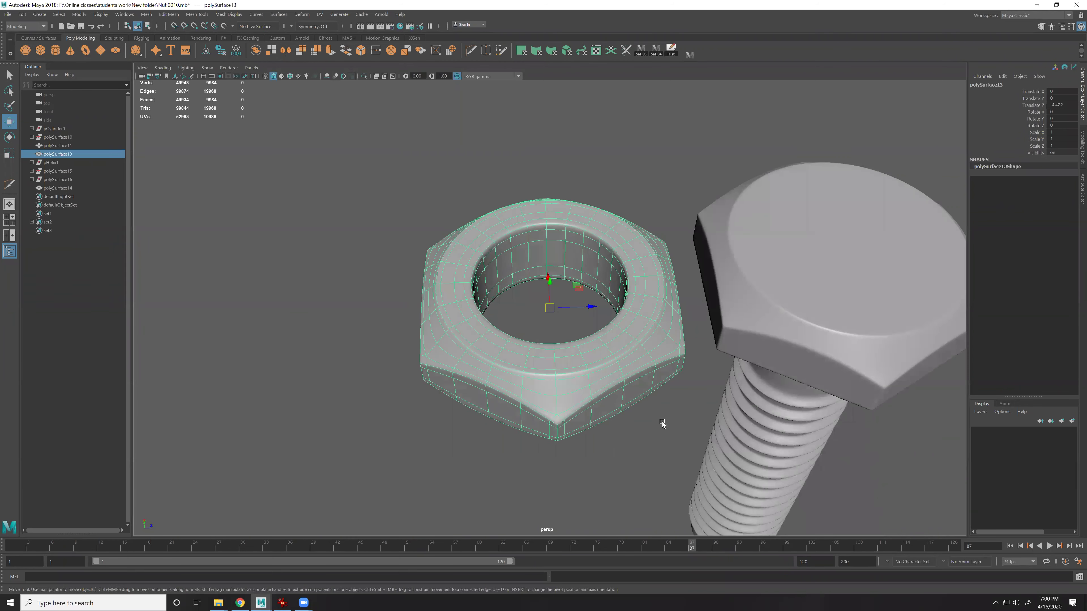
pyautogui.click(666, 427)
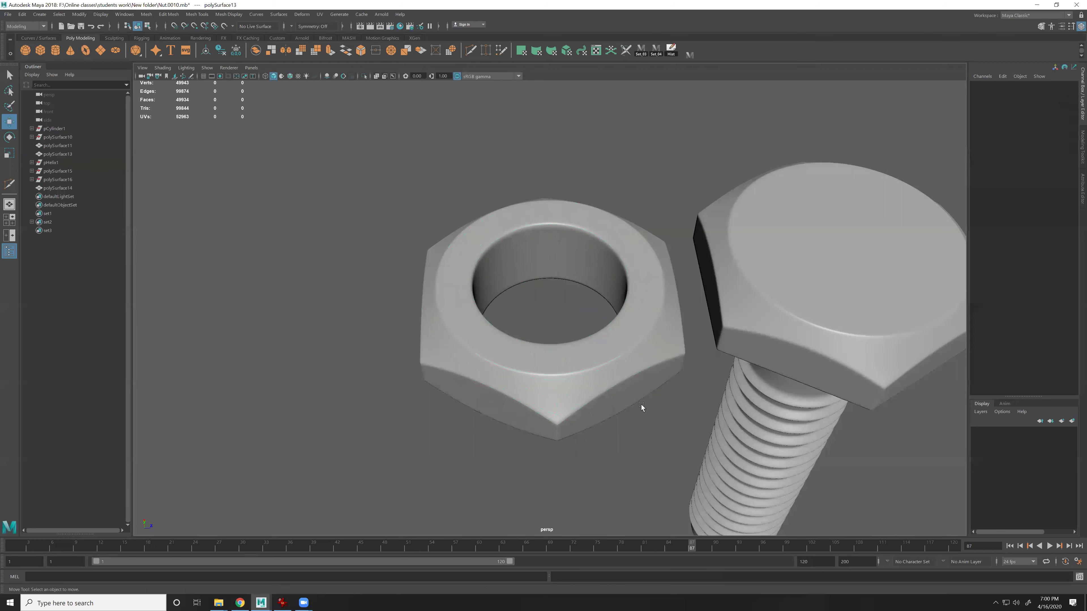
pyautogui.scroll(6, 585, 348)
pyautogui.scroll(-6, 601, 365)
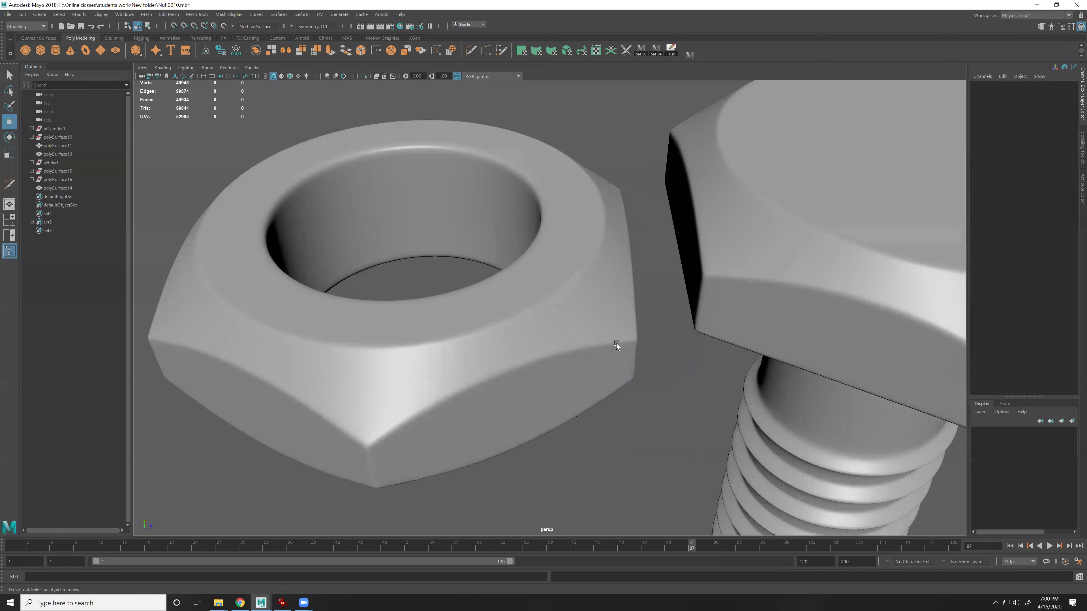
pyautogui.click(545, 324)
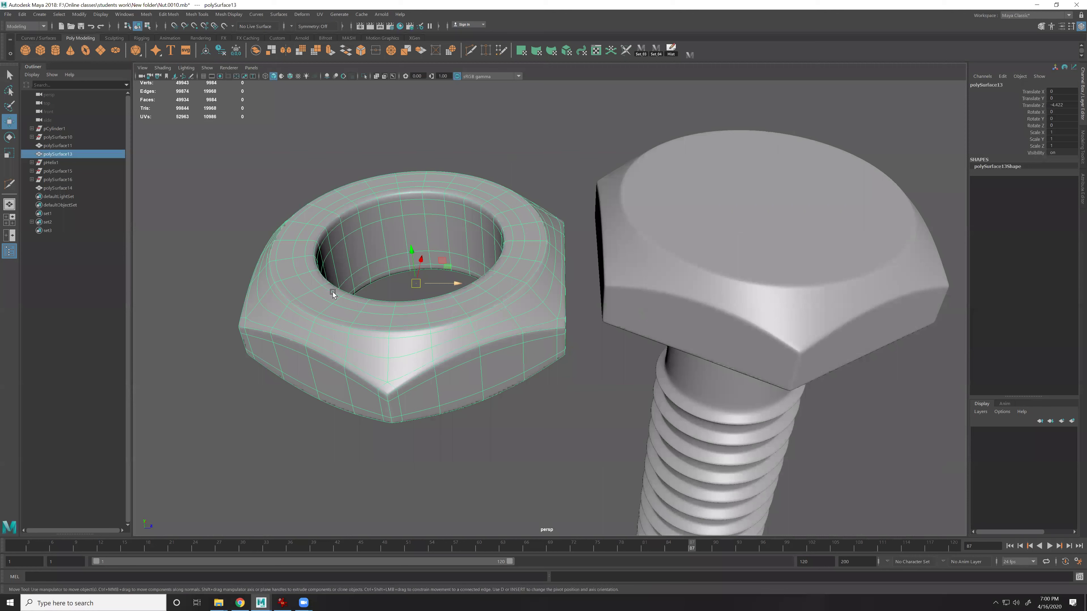
pyautogui.keyDown('alt'); pyautogui.moveTo(333, 294); pyautogui.dragTo(635, 317); pyautogui.keyUp('alt')
pyautogui.click(635, 317)
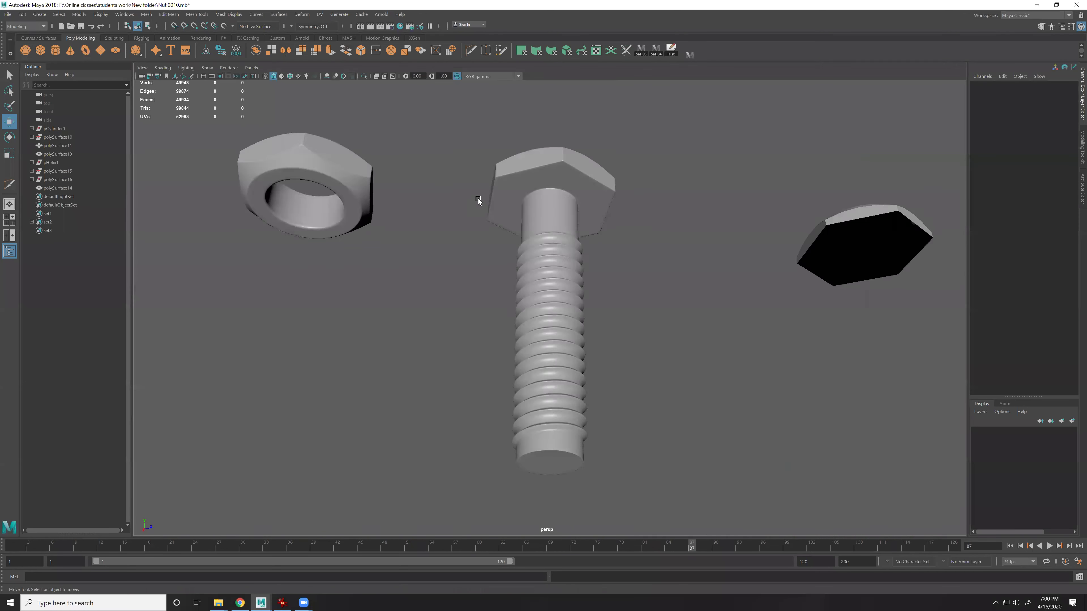
# Compare the bolt's unsmoothed and smoothed display, examining the head, the shank and where the thread ends
pyautogui.scroll(5, 554, 419)
pyautogui.scroll(5, 600, 365)
pyautogui.click(588, 380)
pyautogui.keyDown('alt'); pyautogui.moveTo(588, 381); pyautogui.dragTo(596, 409); pyautogui.keyUp('alt')
pyautogui.keyDown('alt'); pyautogui.moveTo(507, 410); pyautogui.dragTo(571, 356); pyautogui.keyUp('alt')
pyautogui.press('3')
pyautogui.click(773, 399)
pyautogui.click(522, 347)
pyautogui.press('1')
pyautogui.press('3')
pyautogui.click(754, 381)
pyautogui.keyDown('alt'); pyautogui.moveTo(754, 381); pyautogui.dragTo(491, 384, button='right'); pyautogui.keyUp('alt')
pyautogui.keyDown('alt'); pyautogui.moveTo(491, 384); pyautogui.dragTo(551, 419); pyautogui.keyUp('alt')
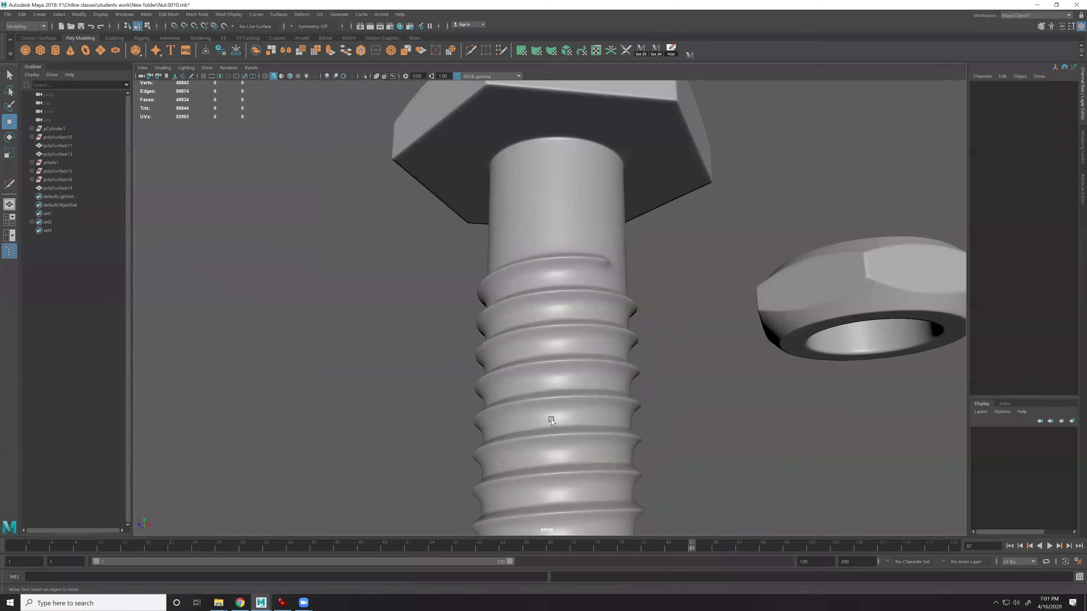
# Insert a Multi-Cut edge loop on the unsmoothed bolt, following the spiral just below the thread near its end
pyautogui.click(554, 422)
pyautogui.press('1')
pyautogui.keyDown('alt'); pyautogui.moveTo(594, 476); pyautogui.dragTo(530, 384, button='middle'); pyautogui.keyUp('alt')
pyautogui.keyDown('alt'); pyautogui.moveTo(609, 286); pyautogui.dragTo(653, 342, button='middle'); pyautogui.keyUp('alt')
pyautogui.keyDown('alt'); pyautogui.moveTo(652, 342); pyautogui.dragTo(492, 269, button='right'); pyautogui.keyUp('alt')
pyautogui.hotkey('ctrl', 'shift', 'x')
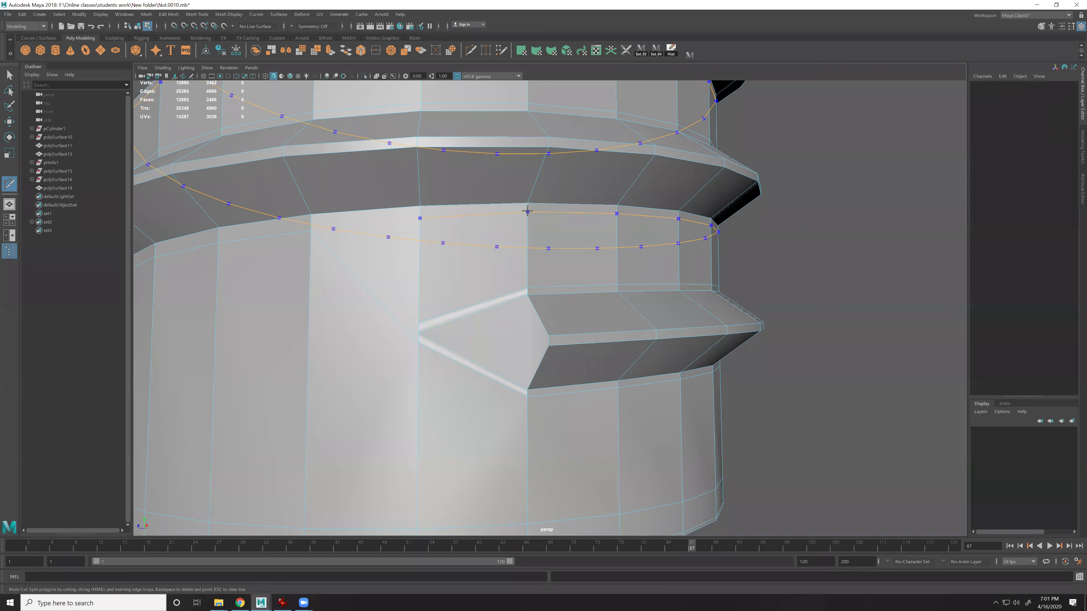
pyautogui.keyDown('ctrl'); pyautogui.click(527, 215); pyautogui.keyUp('ctrl')
pyautogui.click(419, 216)
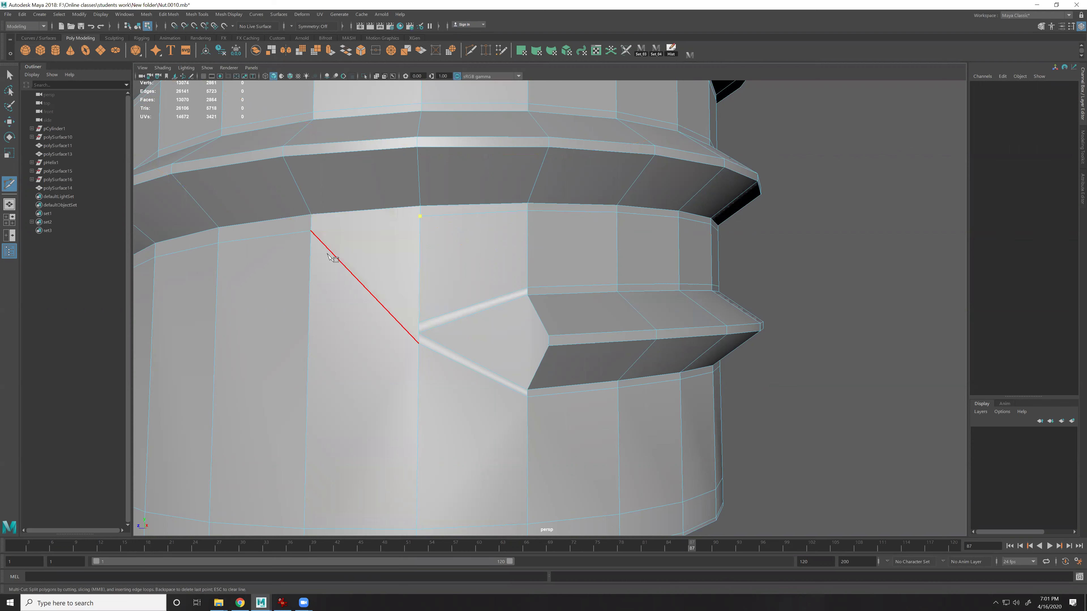
# Return the bolt to object mode with smoothed display and inspect the thread ends
pyautogui.press('w')
pyautogui.moveTo(519, 351); pyautogui.dragTo(752, 244, button='right')
pyautogui.press('3')
pyautogui.click(830, 415)
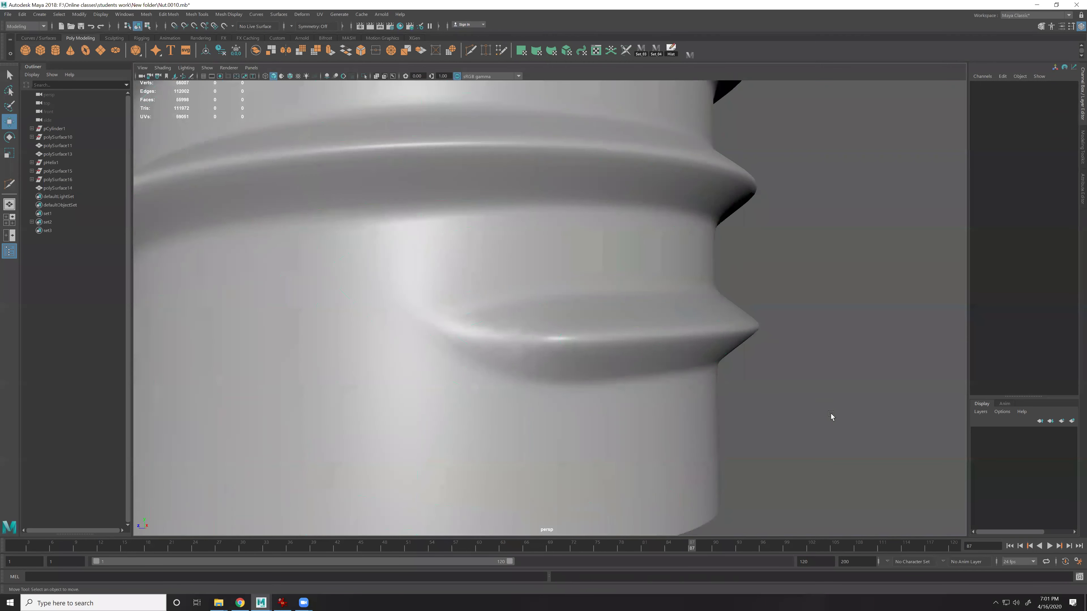
pyautogui.keyDown('alt'); pyautogui.moveTo(831, 414); pyautogui.dragTo(533, 244, button='right'); pyautogui.keyUp('alt')
pyautogui.keyDown('alt'); pyautogui.moveTo(533, 243); pyautogui.dragTo(548, 296); pyautogui.keyUp('alt')
pyautogui.keyDown('alt'); pyautogui.moveTo(548, 297); pyautogui.dragTo(574, 240, button='right'); pyautogui.keyUp('alt')
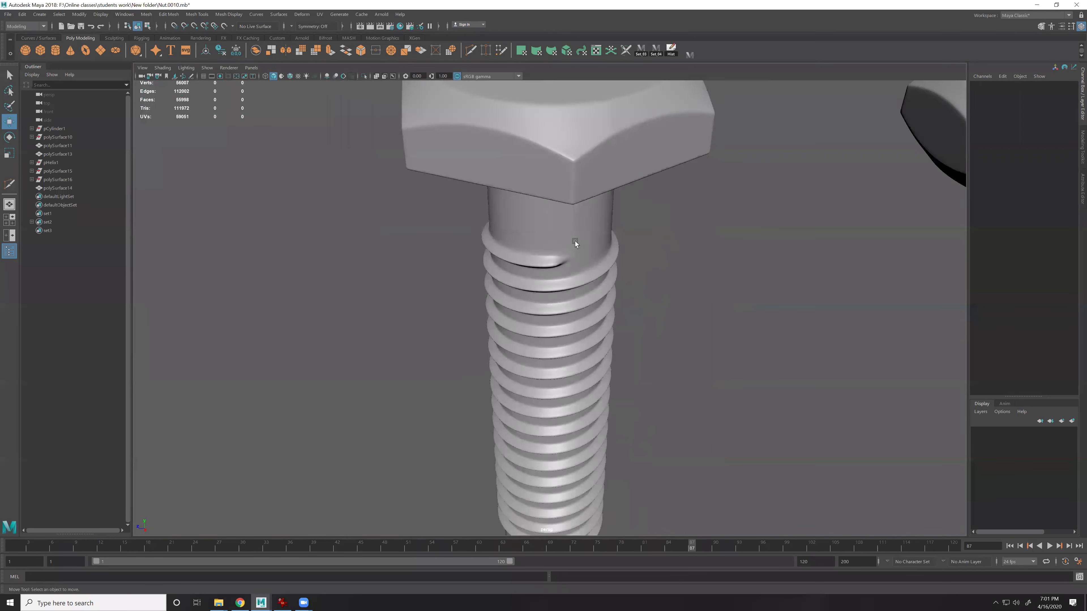
# Examine the bolt, the nut and the separate hexagonal head, previewing the head with smoothing
pyautogui.scroll(-3, 575, 241)
pyautogui.click(584, 288)
pyautogui.scroll(-3, 799, 269)
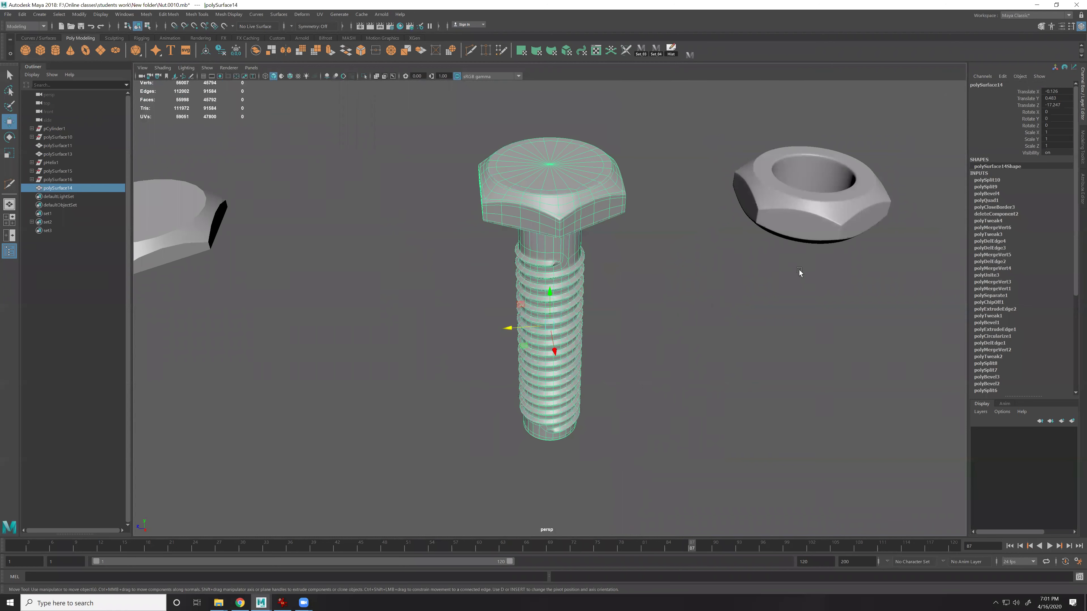
pyautogui.click(803, 200)
pyautogui.keyDown('alt'); pyautogui.moveTo(339, 292); pyautogui.dragTo(558, 283, button='middle'); pyautogui.keyUp('alt')
pyautogui.click(559, 283)
pyautogui.press('f')
pyautogui.keyDown('alt'); pyautogui.moveTo(607, 358); pyautogui.dragTo(625, 305); pyautogui.keyUp('alt')
pyautogui.press('3')
pyautogui.click(748, 396)
# Inspect the unsmoothed hexagonal head's wireframe and underside, and review it alongside the bolt and nut
pyautogui.scroll(-3, 487, 269)
pyautogui.keyDown('alt'); pyautogui.moveTo(487, 268); pyautogui.dragTo(629, 268); pyautogui.keyUp('alt')
pyautogui.click(574, 326)
pyautogui.scroll(2, 630, 268)
pyautogui.press('1')
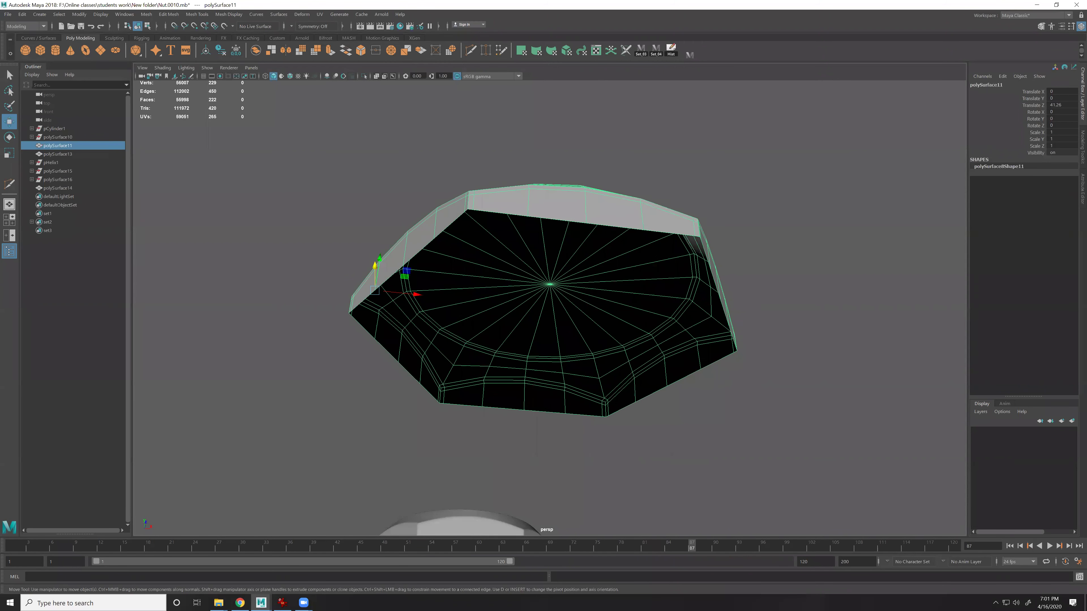
pyautogui.click(820, 448)
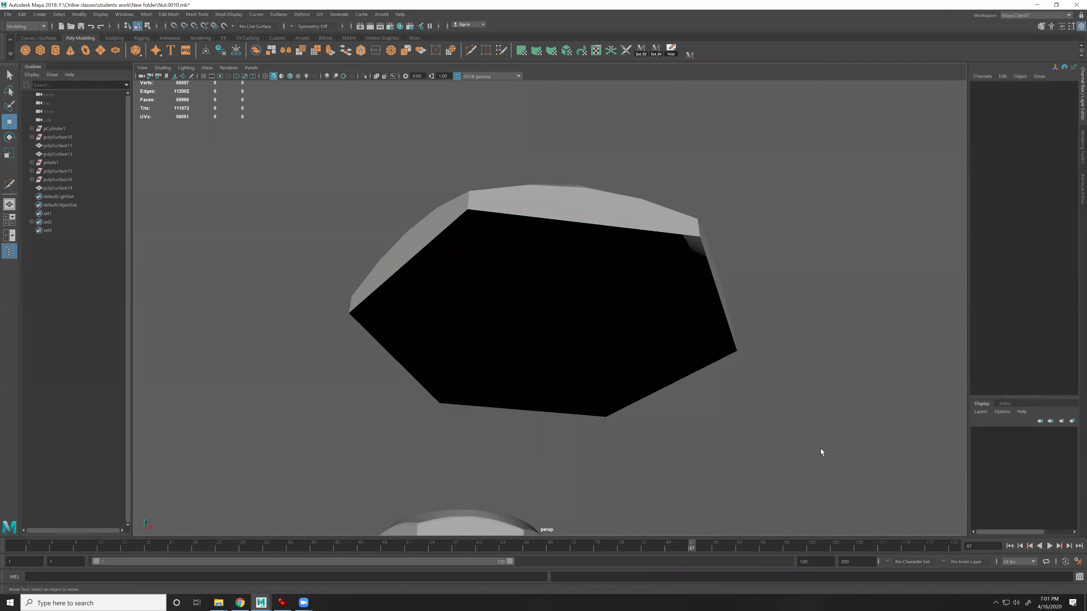
pyautogui.keyDown('alt'); pyautogui.moveTo(820, 449); pyautogui.dragTo(633, 333); pyautogui.keyUp('alt')
pyautogui.scroll(-3, 633, 333)
pyautogui.keyDown('alt'); pyautogui.moveTo(403, 353); pyautogui.dragTo(571, 382, button='middle'); pyautogui.keyUp('alt')
pyautogui.keyDown('alt'); pyautogui.moveTo(571, 382); pyautogui.dragTo(592, 376); pyautogui.keyUp('alt')
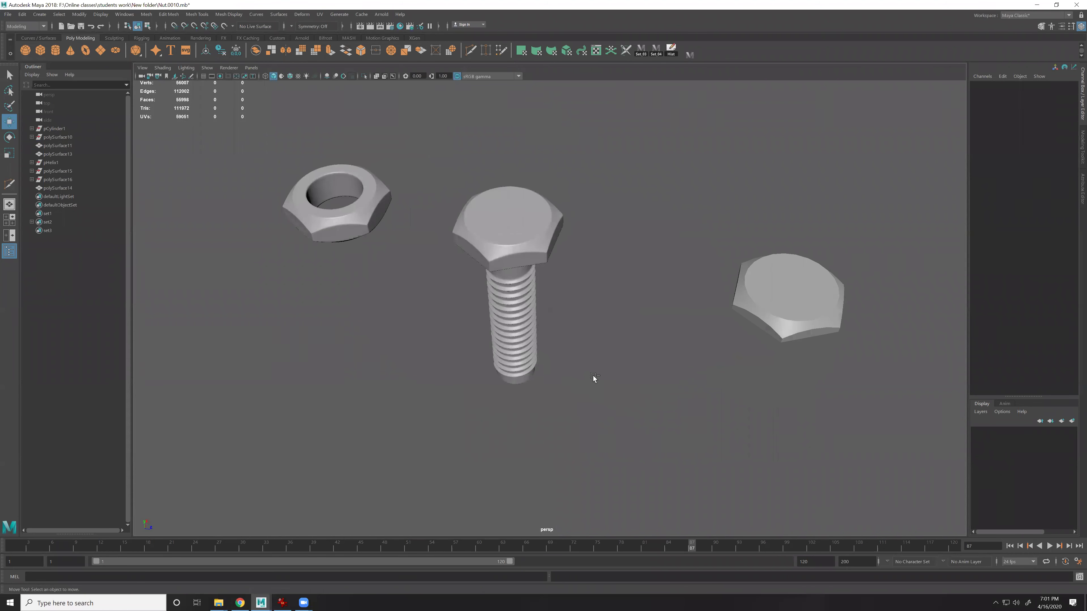
# Start a new scene without saving, and open knife 03 (1).mb from the students work folder
pyautogui.hotkey('ctrl', 'n')
pyautogui.click(542, 305)
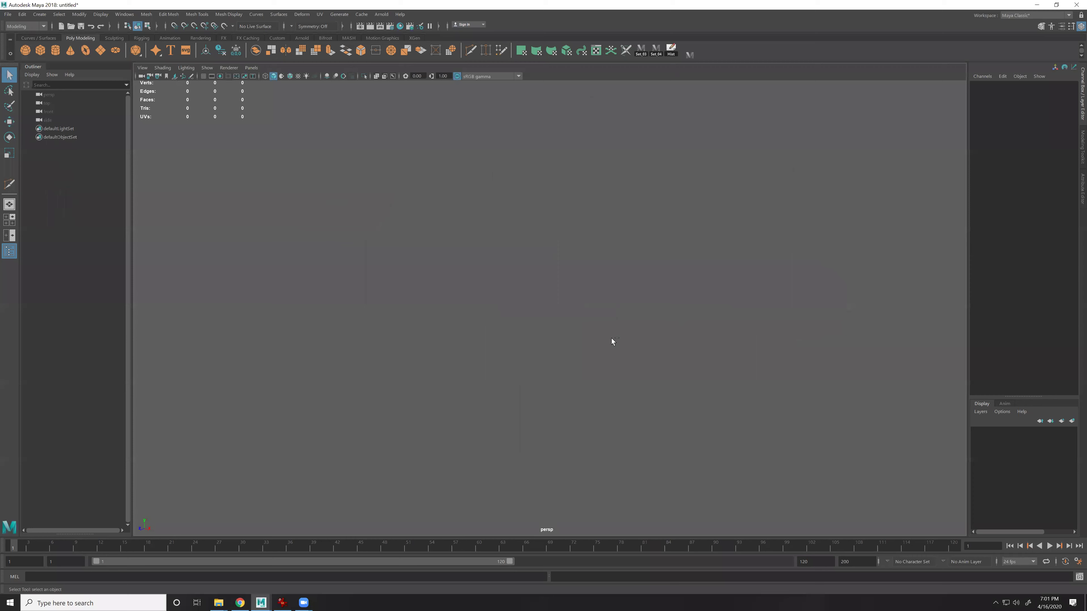
pyautogui.hotkey('ctrl', 'o')
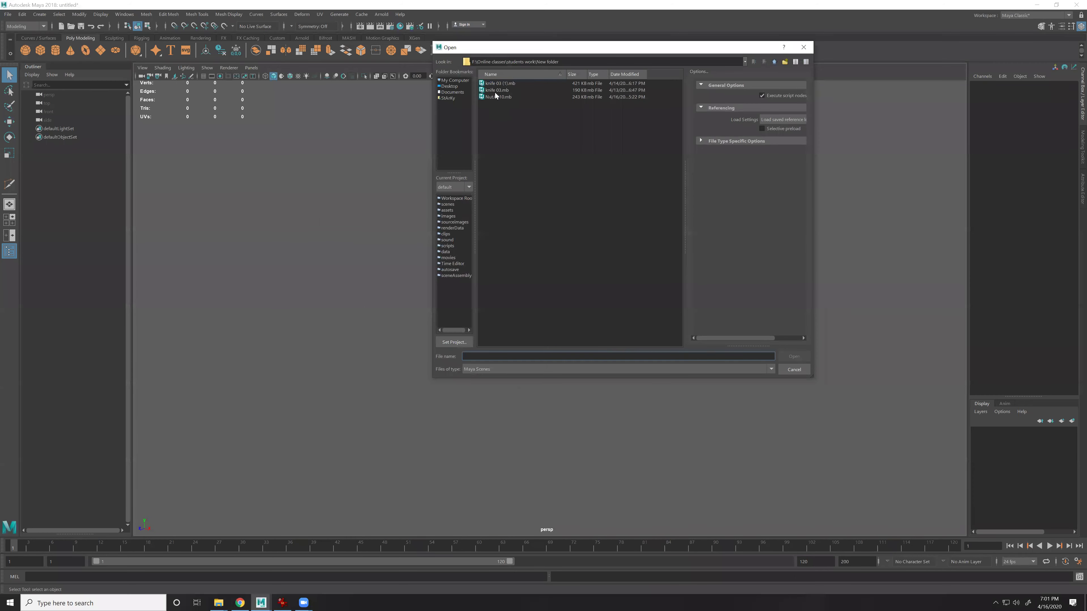
pyautogui.doubleClick(498, 83)
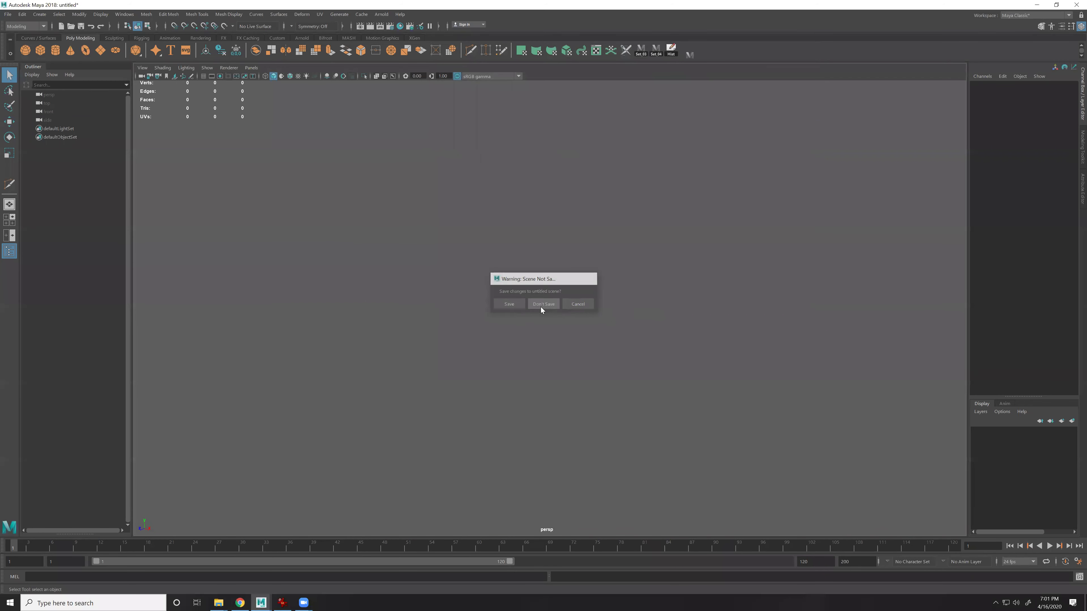
pyautogui.click(526, 313)
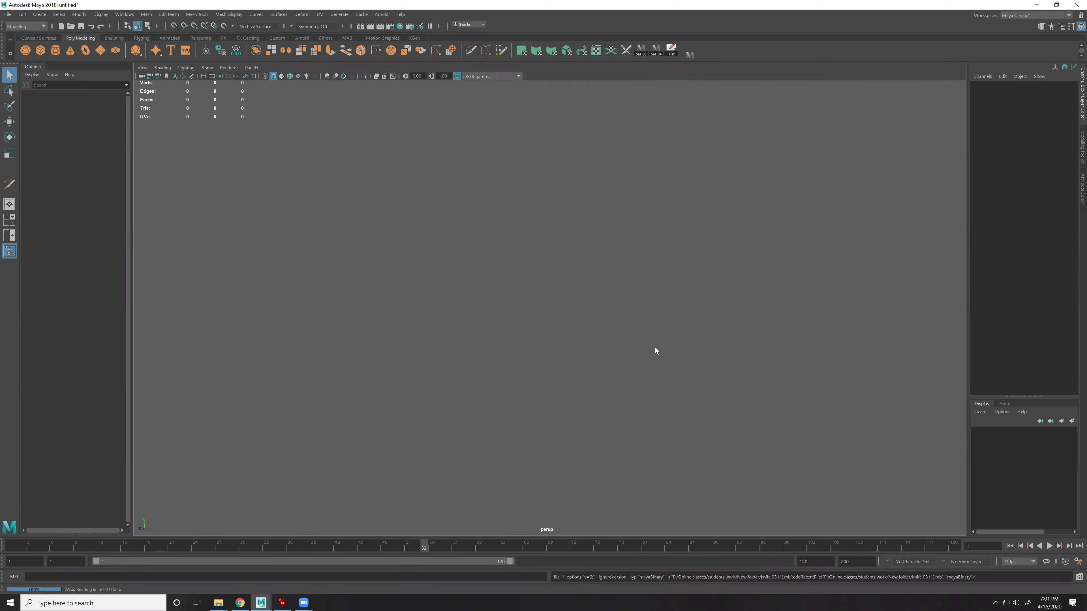
# Examine the knife handle's wireframe from the guard to the rounded pommel
pyautogui.keyDown('alt'); pyautogui.moveTo(738, 406); pyautogui.dragTo(726, 378); pyautogui.keyUp('alt')
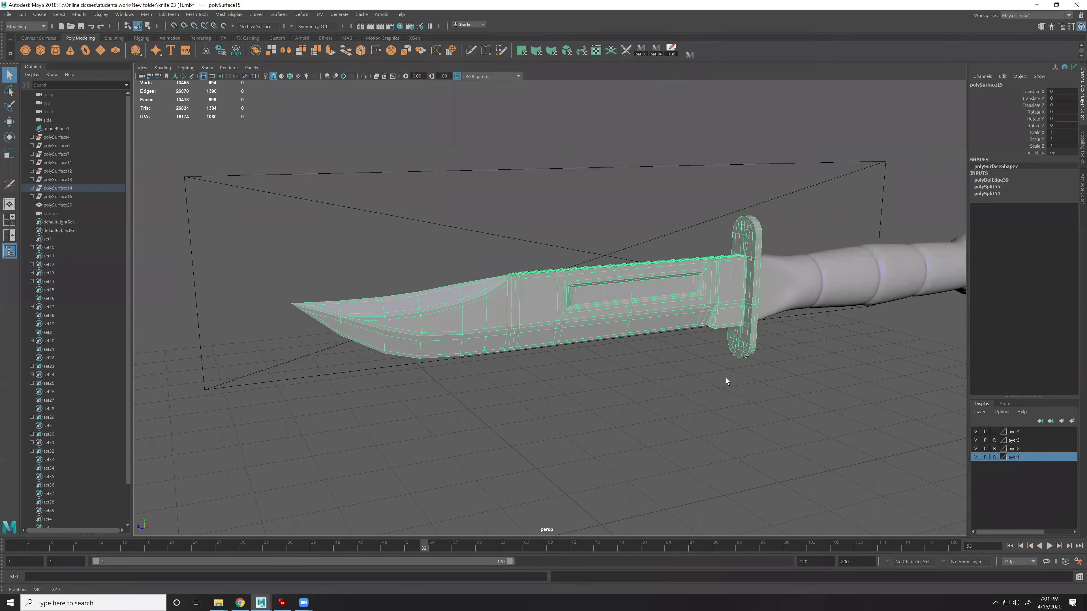
pyautogui.click(785, 296)
pyautogui.press('f')
pyautogui.keyDown('alt'); pyautogui.moveTo(802, 344); pyautogui.dragTo(595, 369); pyautogui.keyUp('alt')
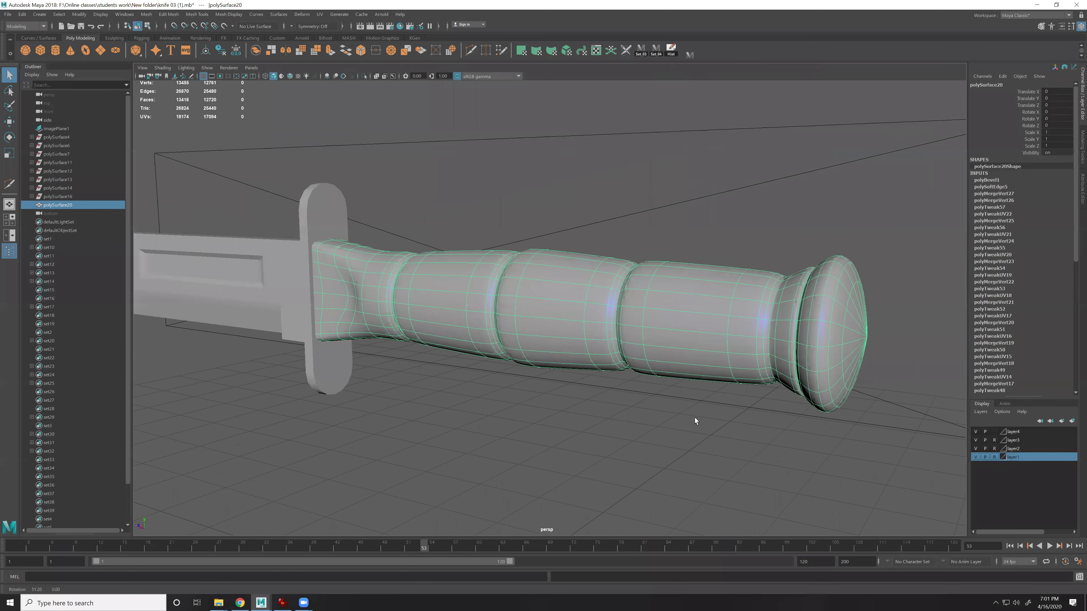
pyautogui.click(694, 417)
pyautogui.scroll(-2, 694, 417)
pyautogui.keyDown('alt'); pyautogui.moveTo(691, 393); pyautogui.dragTo(787, 396); pyautogui.keyUp('alt')
# Preview the knife blade with smoothing and examine its tip, curved bevel and recessed groove
pyautogui.keyDown('alt'); pyautogui.moveTo(279, 346); pyautogui.dragTo(422, 324, button='middle'); pyautogui.keyUp('alt')
pyautogui.scroll(-3, 422, 324)
pyautogui.click(421, 324)
pyautogui.press('3')
pyautogui.click(444, 383)
pyautogui.keyDown('alt'); pyautogui.moveTo(321, 387); pyautogui.dragTo(628, 364, button='middle'); pyautogui.keyUp('alt')
pyautogui.scroll(3, 627, 364)
pyautogui.click(694, 359)
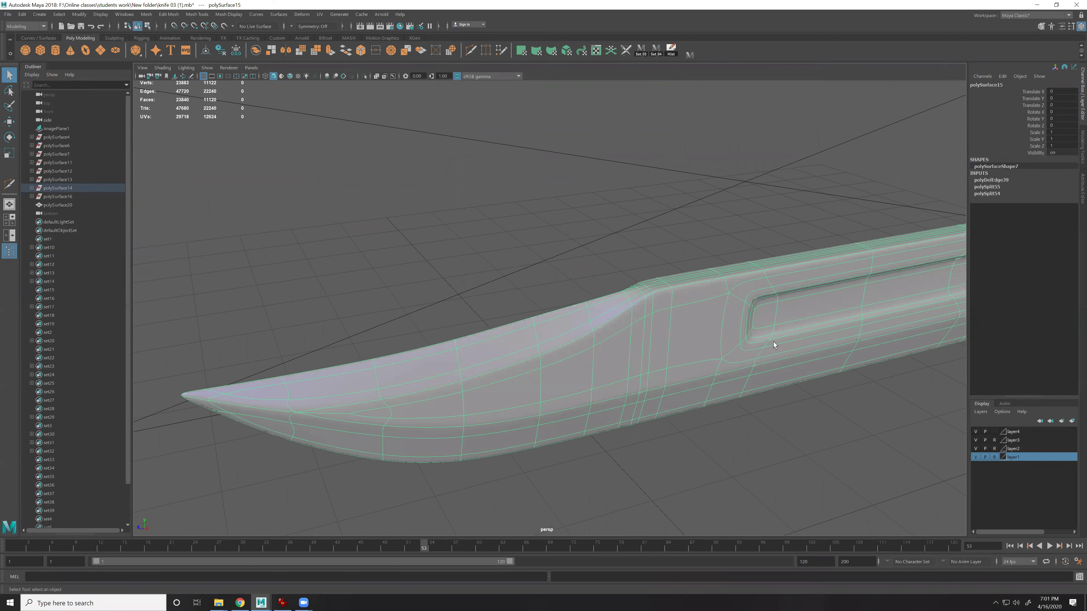
# Inspect the unsmoothed blade's edge flow at the notch near the guard, selecting an edge loop there
pyautogui.press('1')
pyautogui.scroll(-5, 774, 341)
pyautogui.scroll(1, 669, 429)
pyautogui.scroll(4, 587, 362)
pyautogui.keyDown('alt'); pyautogui.moveTo(583, 362); pyautogui.dragTo(635, 343); pyautogui.keyUp('alt')
pyautogui.keyDown('alt'); pyautogui.moveTo(635, 343); pyautogui.dragTo(484, 203, button='right'); pyautogui.keyUp('alt')
pyautogui.press('F10')
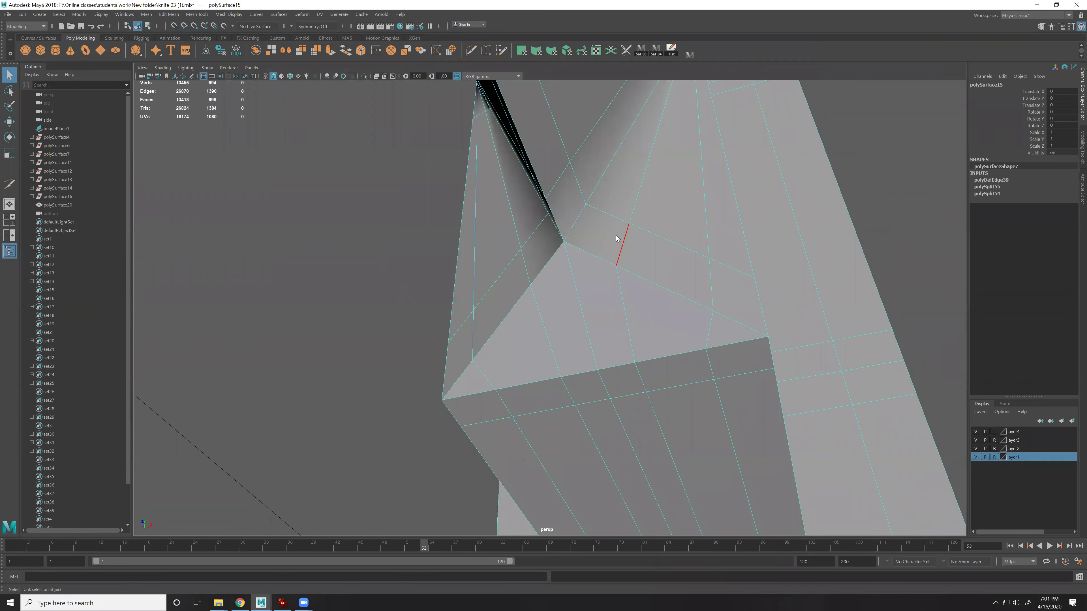
pyautogui.doubleClick(611, 224)
pyautogui.keyDown('alt'); pyautogui.moveTo(764, 382); pyautogui.dragTo(656, 331, button='right'); pyautogui.keyUp('alt')
pyautogui.press('f')
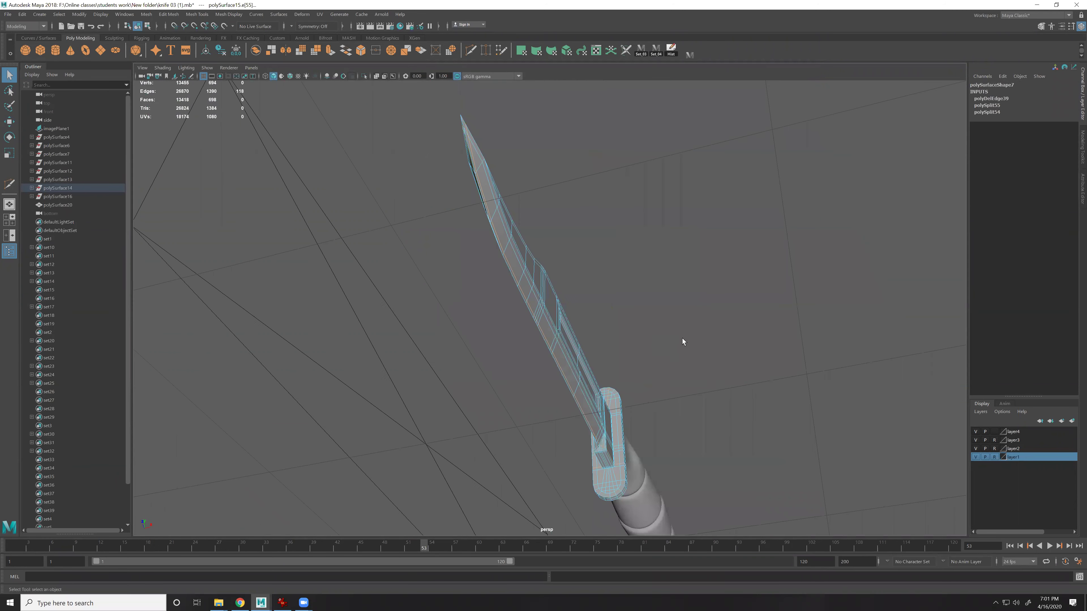
# Return the blade to object mode and compare its smoothed shape around the bevel and groove
pyautogui.keyDown('alt'); pyautogui.moveTo(681, 339); pyautogui.dragTo(447, 343); pyautogui.keyUp('alt')
pyautogui.moveTo(477, 328); pyautogui.dragTo(512, 301, button='right')
pyautogui.keyDown('alt'); pyautogui.moveTo(509, 313); pyautogui.dragTo(507, 343); pyautogui.keyUp('alt')
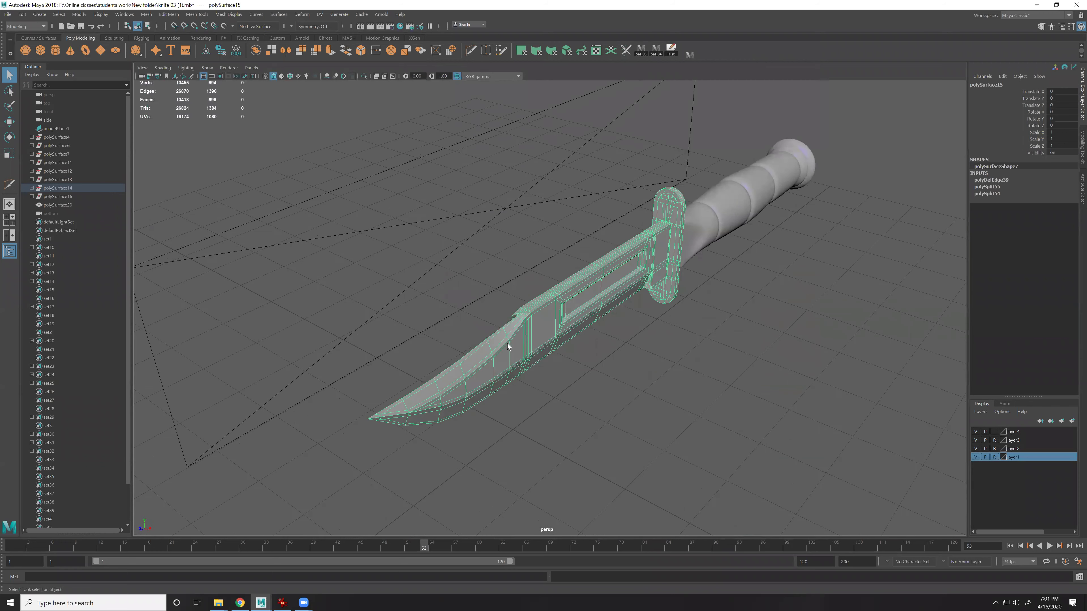
pyautogui.keyDown('alt'); pyautogui.moveTo(507, 344); pyautogui.dragTo(600, 364, button='right'); pyautogui.keyUp('alt')
pyautogui.keyDown('alt'); pyautogui.moveTo(600, 364); pyautogui.dragTo(692, 374); pyautogui.keyUp('alt')
pyautogui.press('f')
pyautogui.press('3')
pyautogui.click(669, 361)
pyautogui.click(600, 307)
# Insert Multi-Cut edge loops along the unsmoothed blade, following the curved bevel and the groove's upper side, and preview the result smoothed
pyautogui.press('1')
pyautogui.keyDown('alt'); pyautogui.moveTo(599, 307); pyautogui.dragTo(614, 343, button='right'); pyautogui.keyUp('alt')
pyautogui.keyDown('alt'); pyautogui.moveTo(601, 296); pyautogui.dragTo(578, 278); pyautogui.keyUp('alt')
pyautogui.moveTo(577, 278); pyautogui.dragTo(578, 257, button='right')
pyautogui.click(578, 282)
pyautogui.press('y')
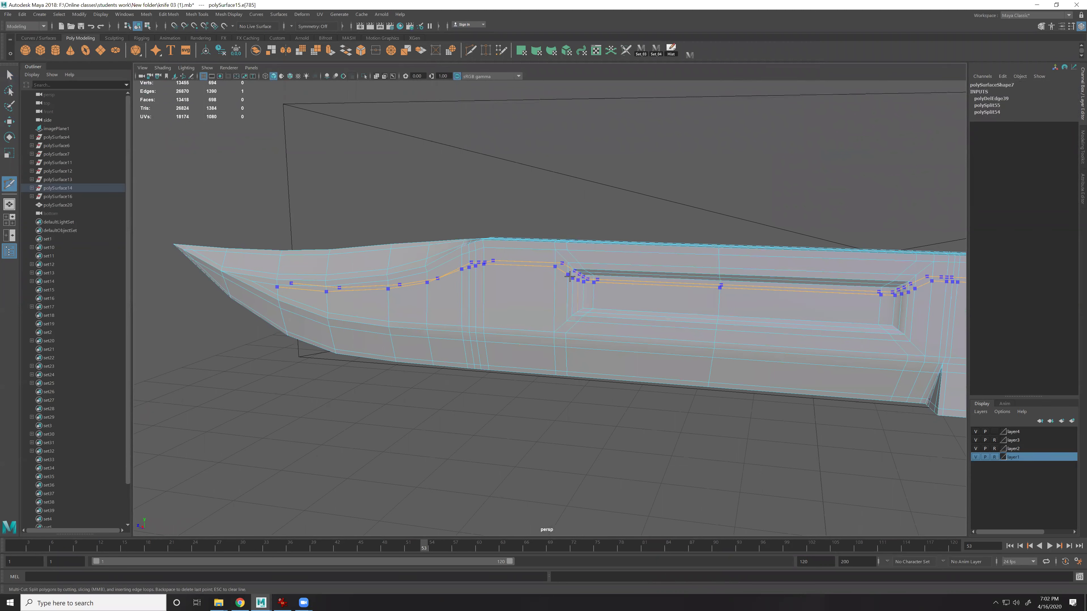
pyautogui.press('w')
pyautogui.moveTo(537, 347); pyautogui.dragTo(573, 318, button='right')
pyautogui.press('3')
pyautogui.click(541, 218)
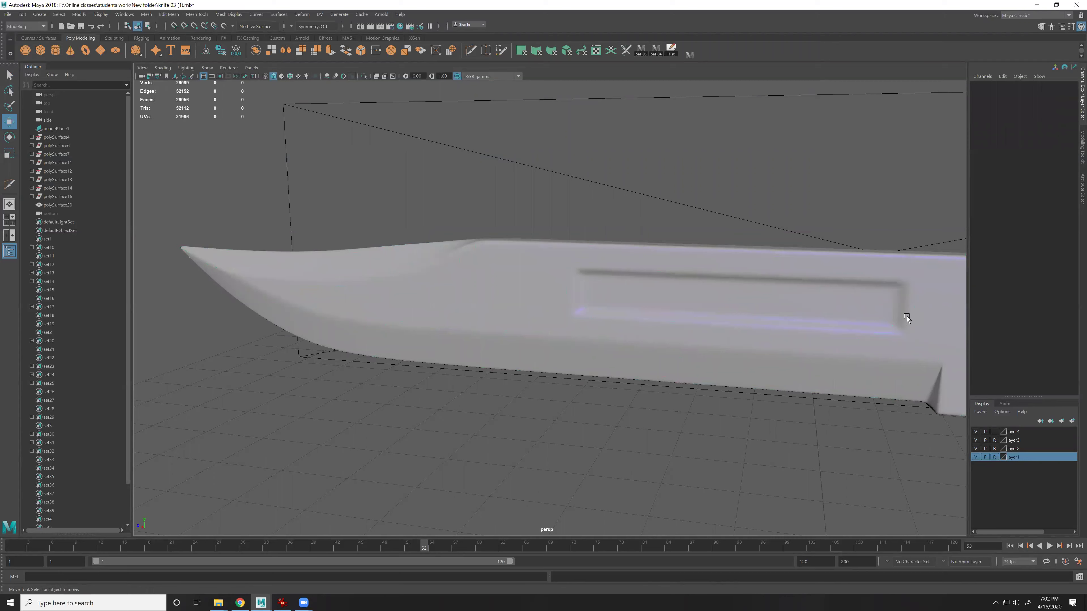
# Examine the guard's back side and the wireframe of the handle's neck beside it
pyautogui.click(906, 316)
pyautogui.keyDown('alt'); pyautogui.moveTo(908, 326); pyautogui.dragTo(466, 413); pyautogui.keyUp('alt')
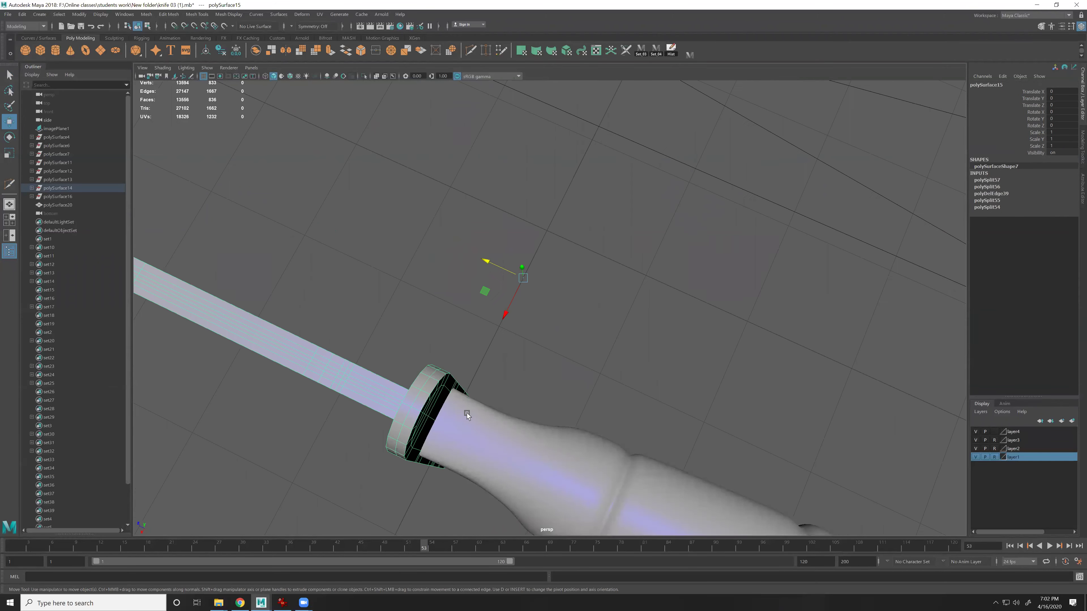
pyautogui.click(467, 413)
pyautogui.press('f')
pyautogui.keyDown('alt'); pyautogui.moveTo(656, 332); pyautogui.dragTo(449, 254); pyautogui.keyUp('alt')
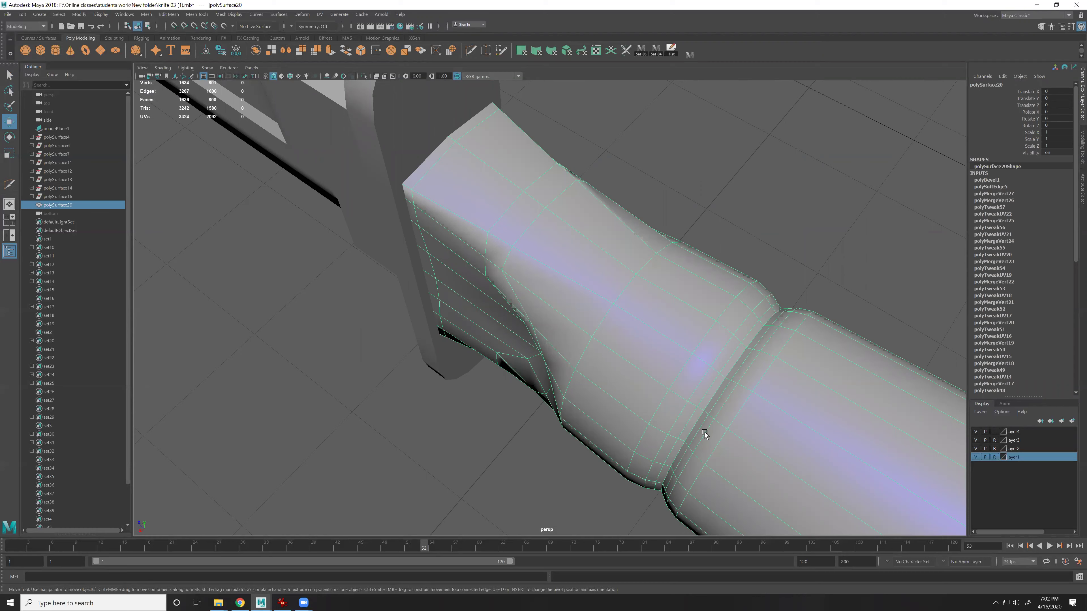
pyautogui.keyDown('alt'); pyautogui.moveTo(705, 432); pyautogui.dragTo(543, 294, button='right'); pyautogui.keyUp('alt')
pyautogui.keyDown('alt'); pyautogui.moveTo(629, 310); pyautogui.dragTo(599, 259); pyautogui.keyUp('alt')
pyautogui.keyDown('alt'); pyautogui.moveTo(599, 260); pyautogui.dragTo(674, 259, button='right'); pyautogui.keyUp('alt')
pyautogui.keyDown('alt'); pyautogui.moveTo(675, 260); pyautogui.dragTo(620, 307); pyautogui.keyUp('alt')
# Try to delete the curved edge loops around the indented area on the handle's neck
pyautogui.moveTo(620, 308); pyautogui.dragTo(618, 265, button='right')
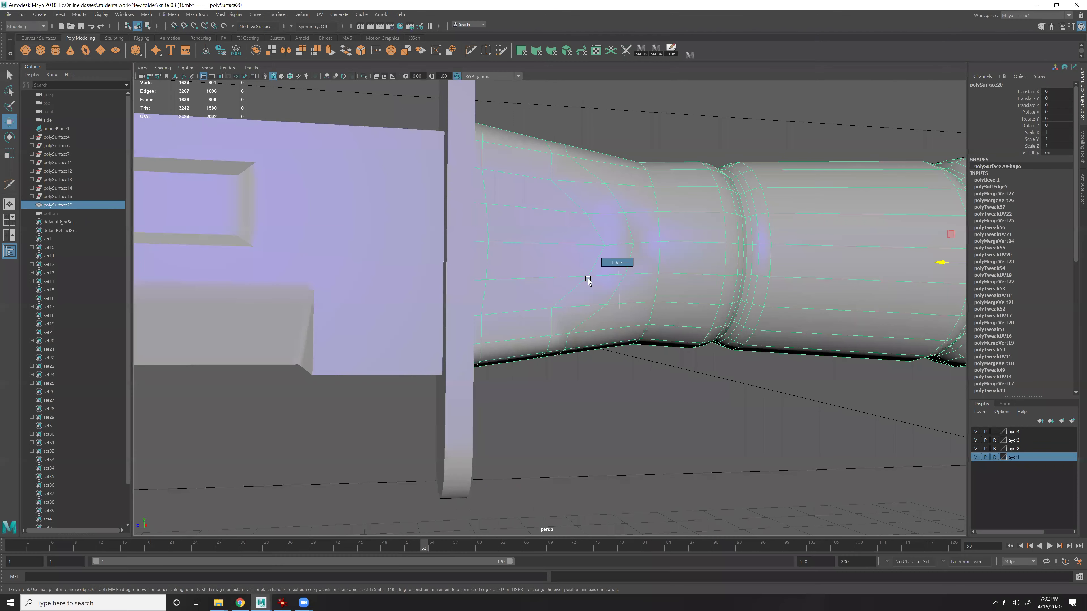
pyautogui.doubleClick(590, 271)
pyautogui.hotkey('ctrl', 'Delete')
pyautogui.keyDown('alt'); pyautogui.moveTo(637, 280); pyautogui.dragTo(599, 281); pyautogui.keyUp('alt')
pyautogui.click(591, 289)
pyautogui.doubleClick(589, 312)
pyautogui.hotkey('ctrl', 'Delete')
pyautogui.press('Delete')
pyautogui.keyDown('alt'); pyautogui.moveTo(601, 395); pyautogui.dragTo(528, 349); pyautogui.keyUp('alt')
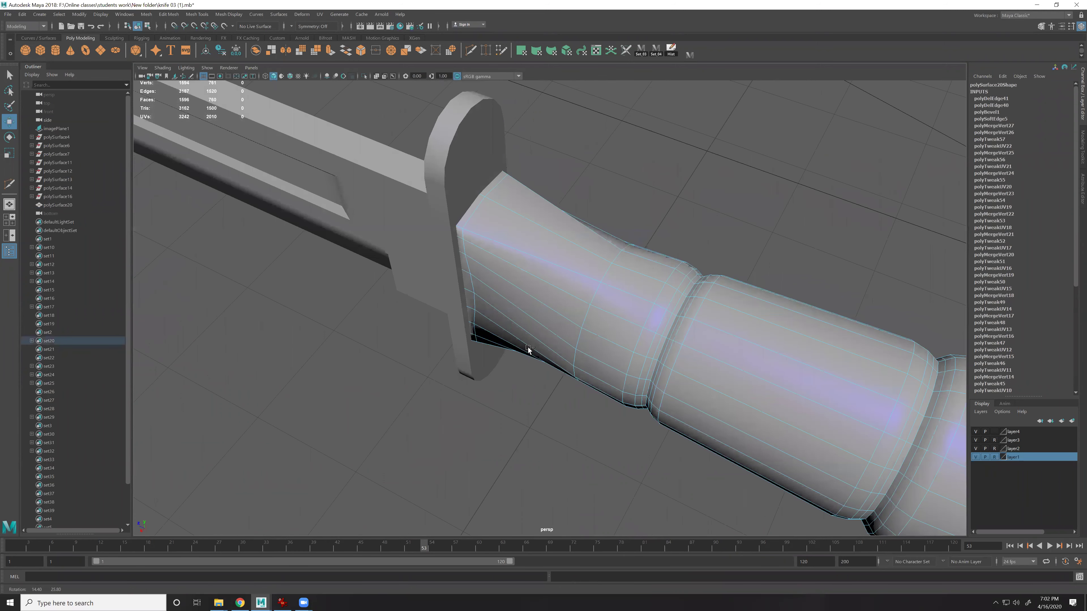
# Undo the edge deletions on the handle's neck and deselect the handle
pyautogui.hotkey('ctrl', 'z')
pyautogui.hotkey('ctrl', 'z')
pyautogui.hotkey('ctrl', 'z')
pyautogui.hotkey('ctrl', 'z')
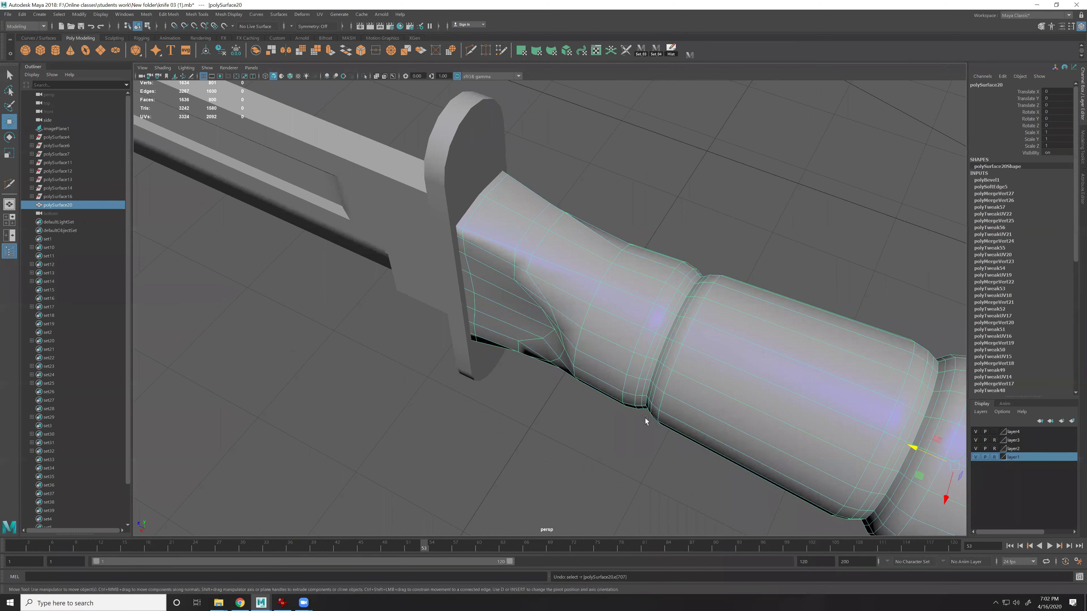
pyautogui.keyDown('alt'); pyautogui.moveTo(781, 484); pyautogui.dragTo(744, 421, button='right'); pyautogui.keyUp('alt')
pyautogui.keyDown('alt'); pyautogui.moveTo(744, 422); pyautogui.dragTo(508, 300, button='middle'); pyautogui.keyUp('alt')
pyautogui.click(534, 395)
# Start a new scene without saving, and open knife_14.mb from the knife folder
pyautogui.hotkey('ctrl', 'n')
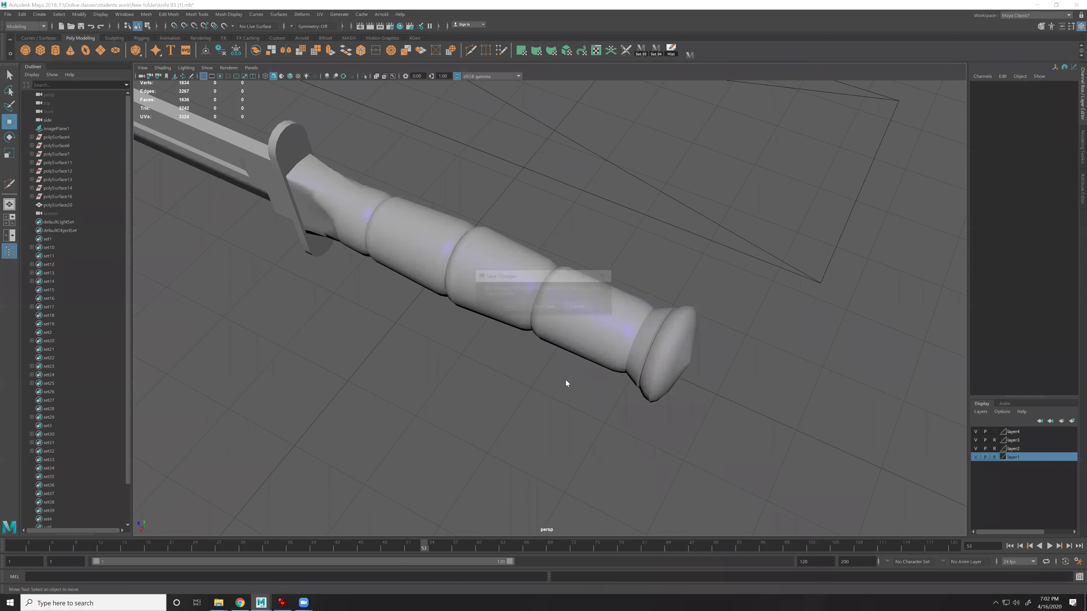
pyautogui.click(544, 306)
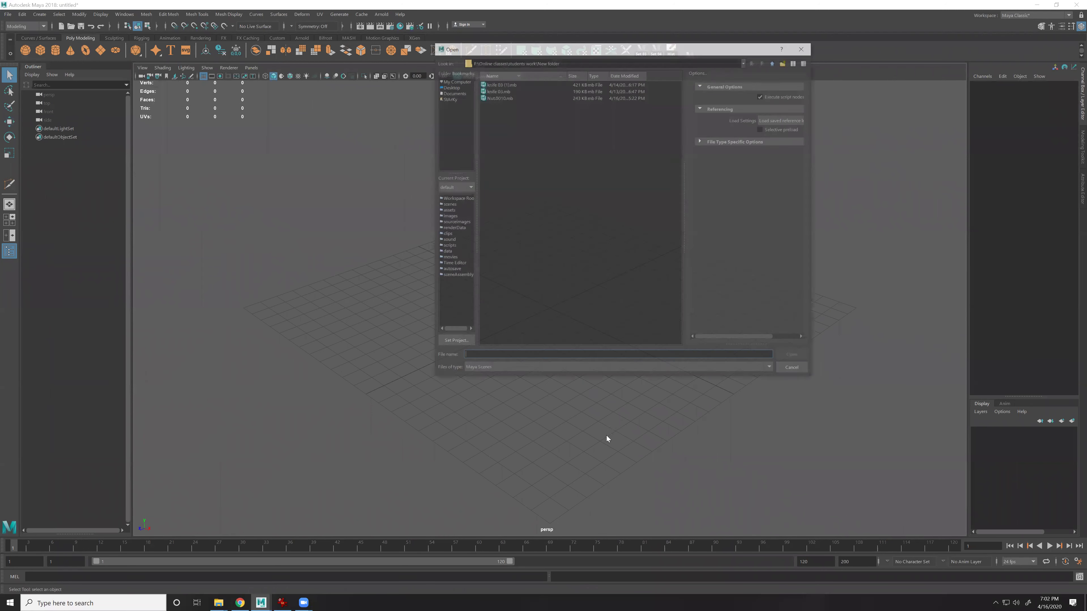
pyautogui.click(545, 176)
pyautogui.press('BackSpace')
pyautogui.press('BackSpace')
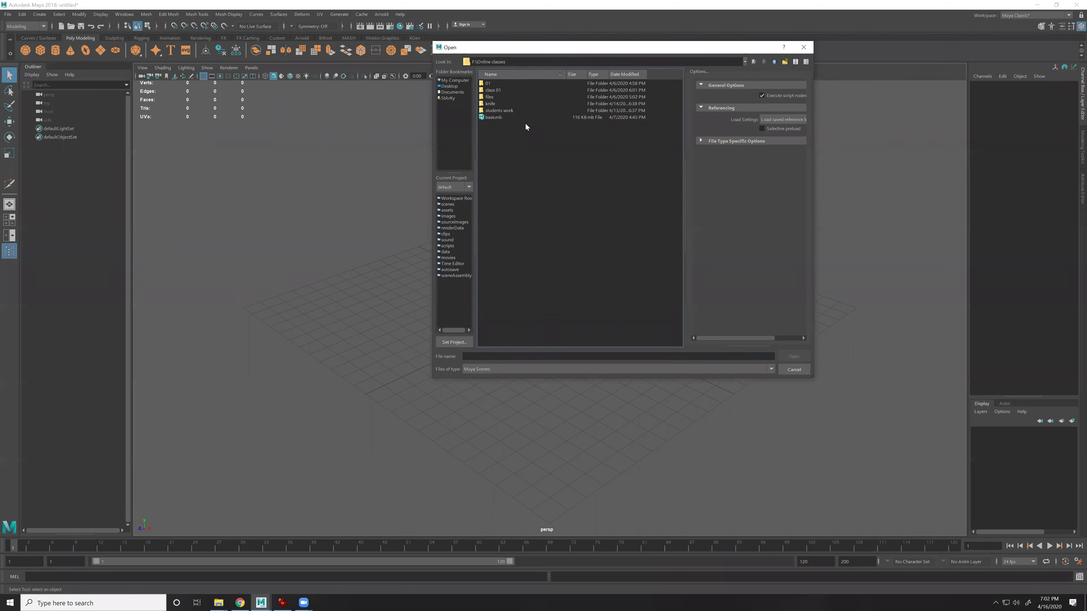
pyautogui.doubleClick(491, 105)
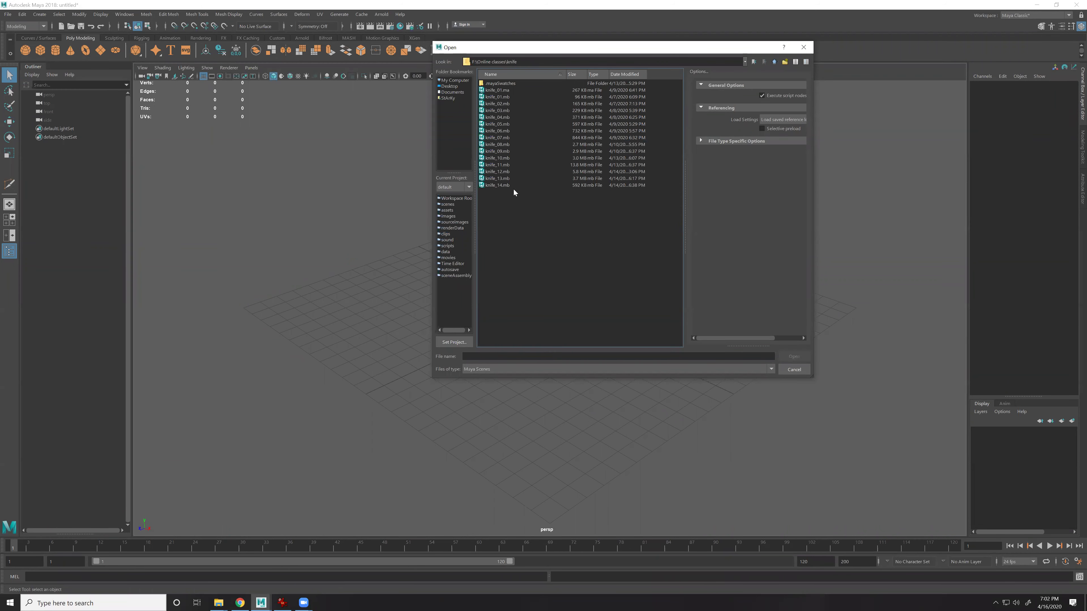
pyautogui.doubleClick(507, 185)
pyautogui.click(527, 312)
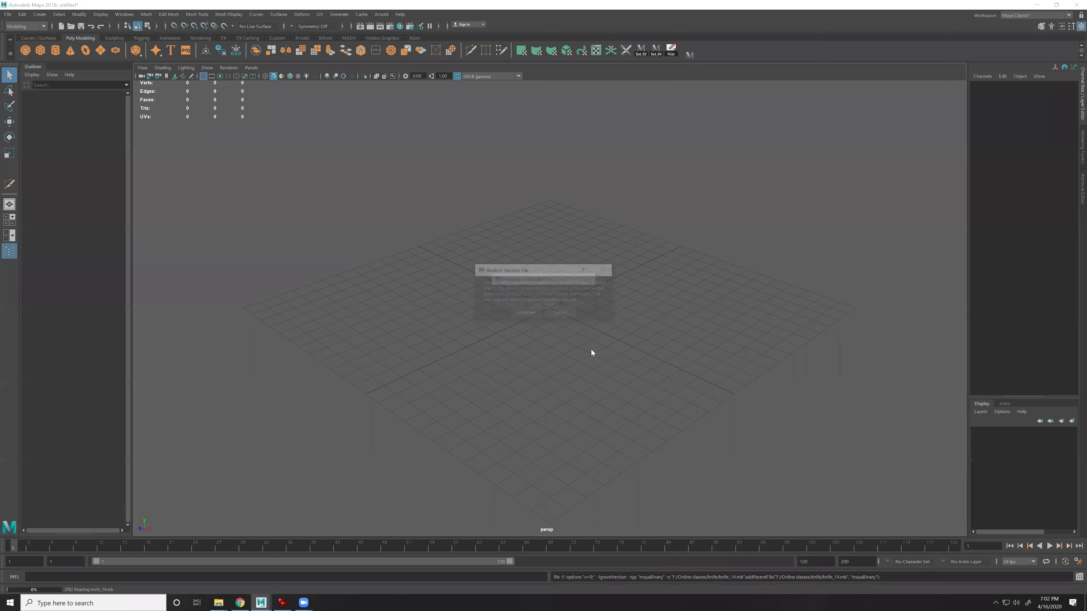
pyautogui.click(532, 315)
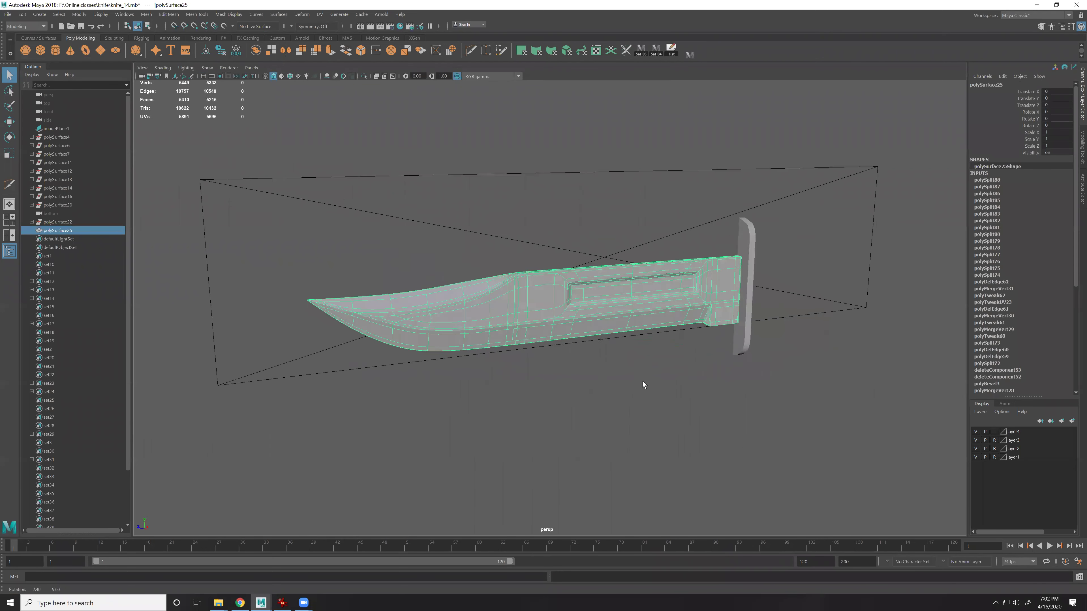
# Discard the knife_14.mb scene for a new empty one, and bring the knife and pouch model into it
pyautogui.keyDown('alt'); pyautogui.moveTo(643, 381); pyautogui.dragTo(683, 431); pyautogui.keyUp('alt')
pyautogui.click(683, 430)
pyautogui.hotkey('ctrl', 'o')
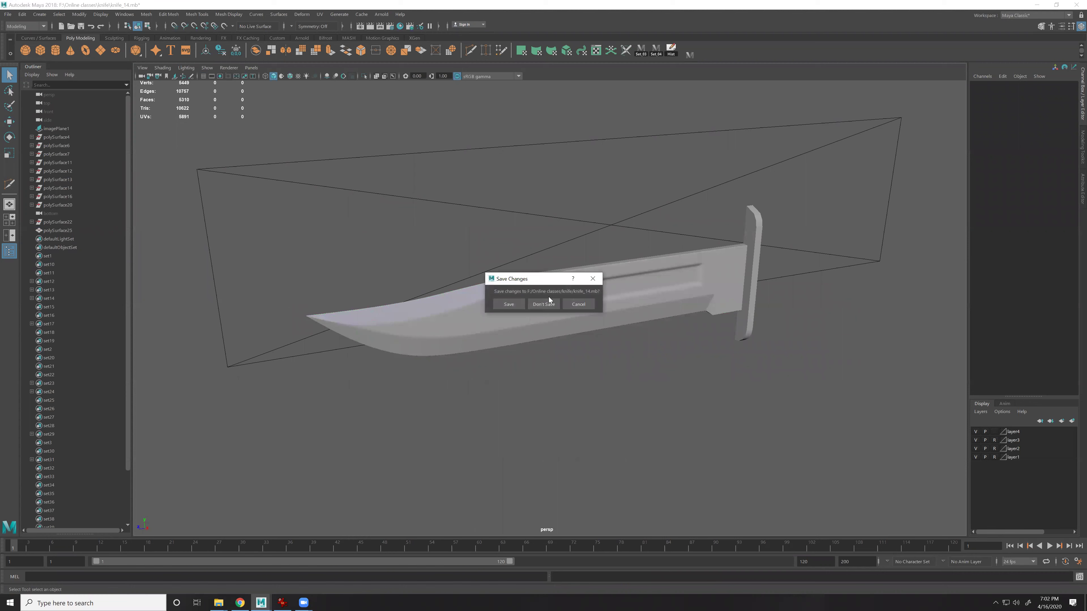
pyautogui.click(578, 304)
pyautogui.hotkey('ctrl', 'n')
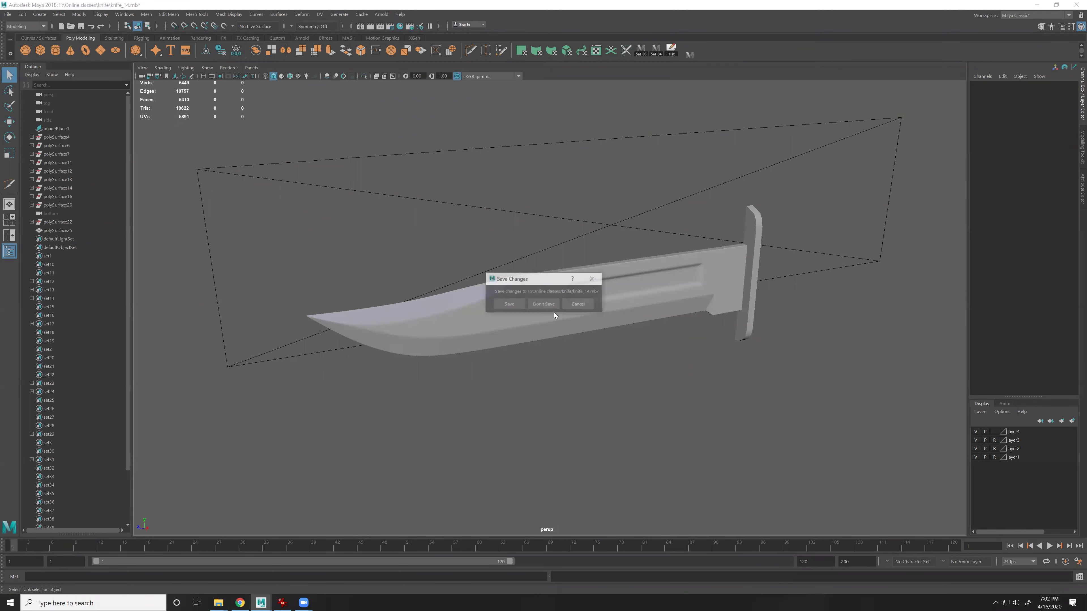
pyautogui.click(548, 304)
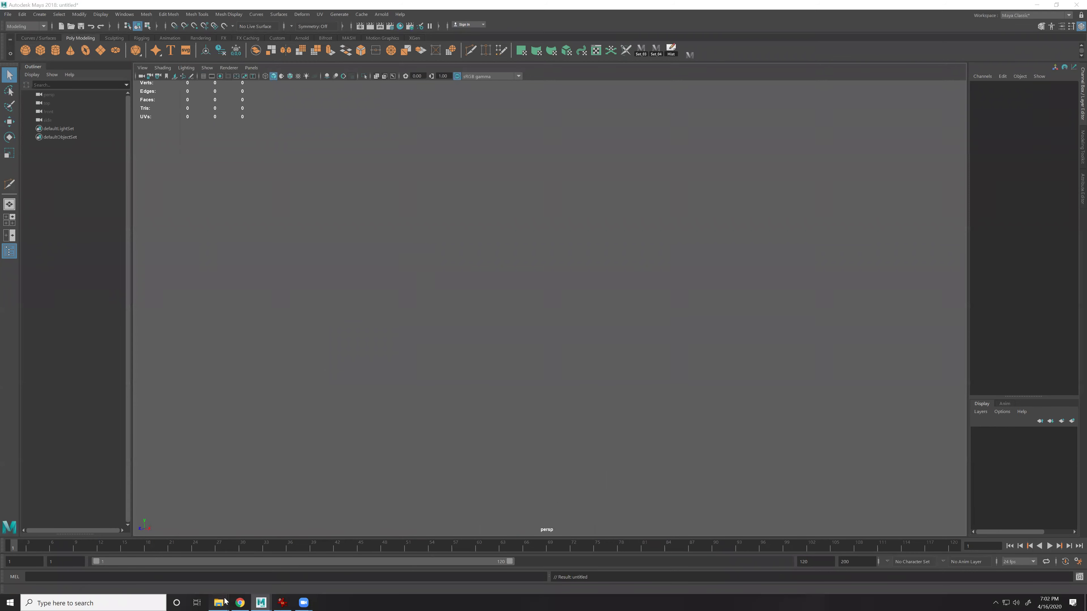
pyautogui.click(272, 573)
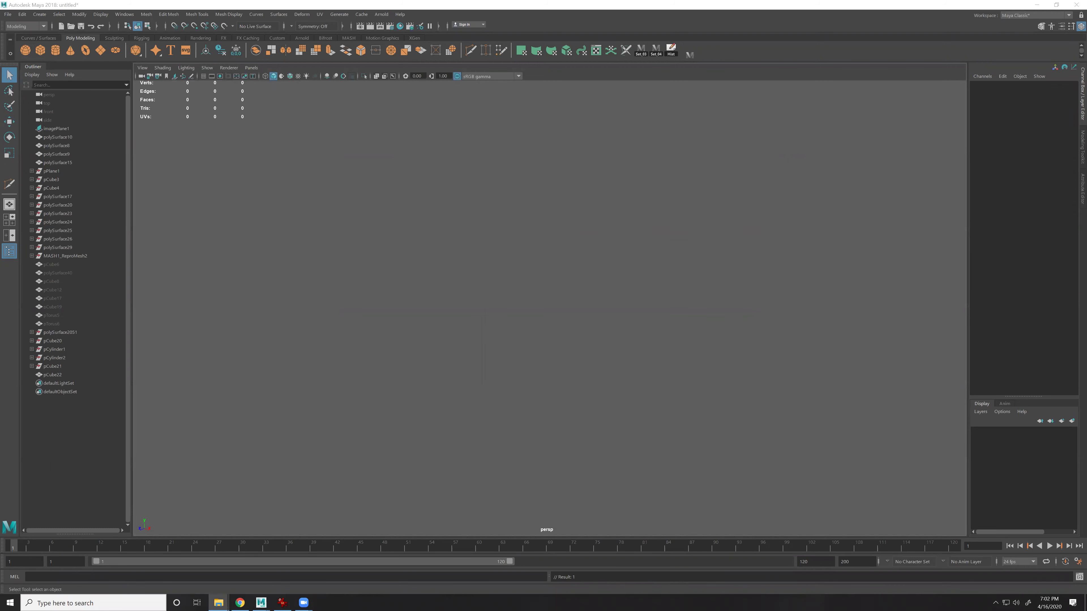
# Examine the front of the sheathed knife around the guard, handle and straps
pyautogui.keyDown('alt'); pyautogui.moveTo(682, 353); pyautogui.dragTo(729, 349); pyautogui.keyUp('alt')
pyautogui.press('f')
pyautogui.scroll(5, 590, 341)
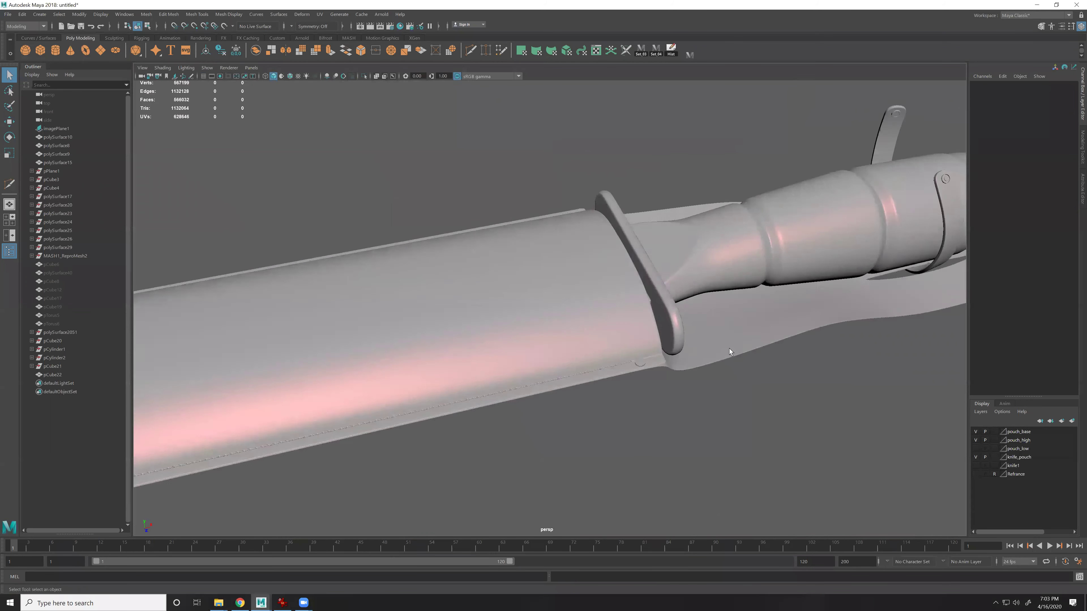
pyautogui.press('f')
pyautogui.keyDown('alt'); pyautogui.moveTo(527, 284); pyautogui.dragTo(663, 411, button='right'); pyautogui.keyUp('alt')
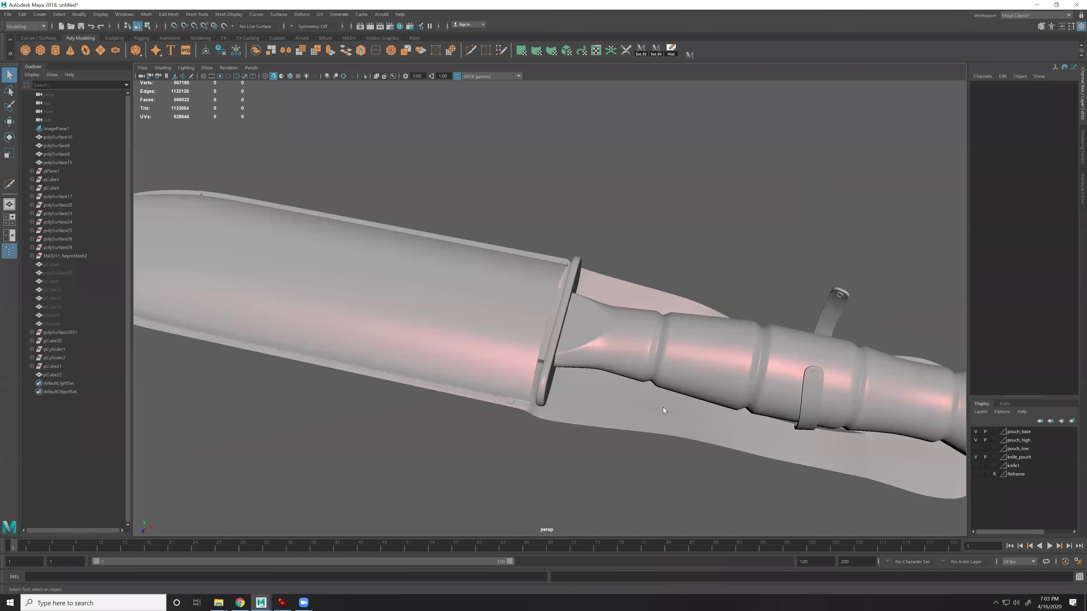
pyautogui.keyDown('alt'); pyautogui.moveTo(364, 313); pyautogui.dragTo(510, 316, button='middle'); pyautogui.keyUp('alt')
pyautogui.keyDown('alt'); pyautogui.moveTo(509, 316); pyautogui.dragTo(699, 340, button='right'); pyautogui.keyUp('alt')
# Inspect the back of the pouch, including its stitched borders and the crease beside the guard
pyautogui.keyDown('alt'); pyautogui.moveTo(651, 436); pyautogui.dragTo(622, 222, button='middle'); pyautogui.keyUp('alt')
pyautogui.keyDown('alt'); pyautogui.moveTo(719, 330); pyautogui.dragTo(680, 327, button='right'); pyautogui.keyUp('alt')
pyautogui.keyDown('alt'); pyautogui.moveTo(680, 328); pyautogui.dragTo(670, 258); pyautogui.keyUp('alt')
pyautogui.keyDown('alt'); pyautogui.moveTo(613, 324); pyautogui.dragTo(677, 351); pyautogui.keyUp('alt')
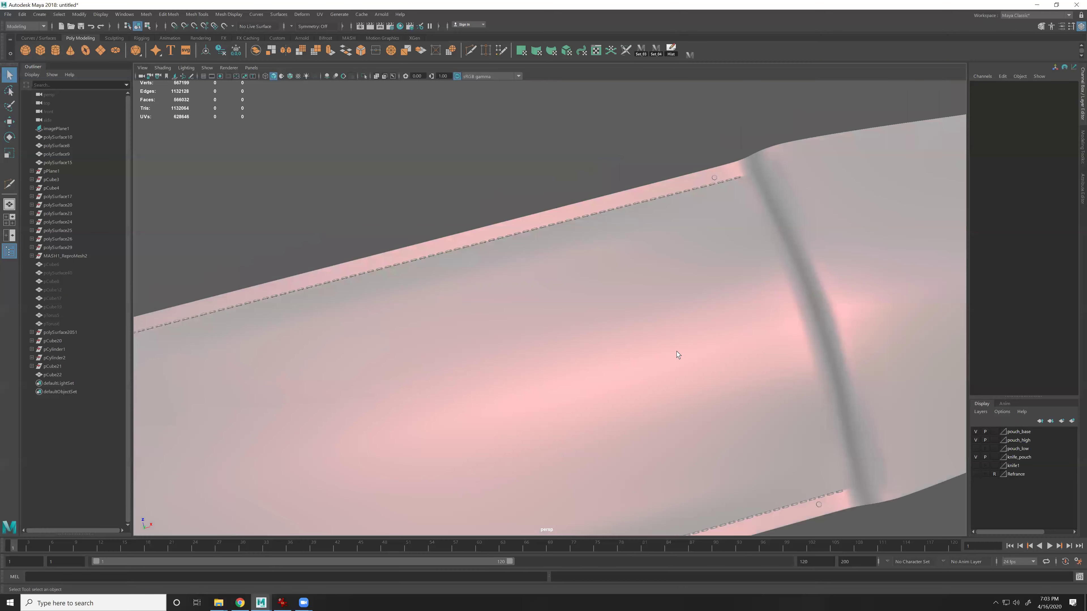
pyautogui.keyDown('alt'); pyautogui.moveTo(677, 351); pyautogui.dragTo(721, 264, button='middle'); pyautogui.keyUp('alt')
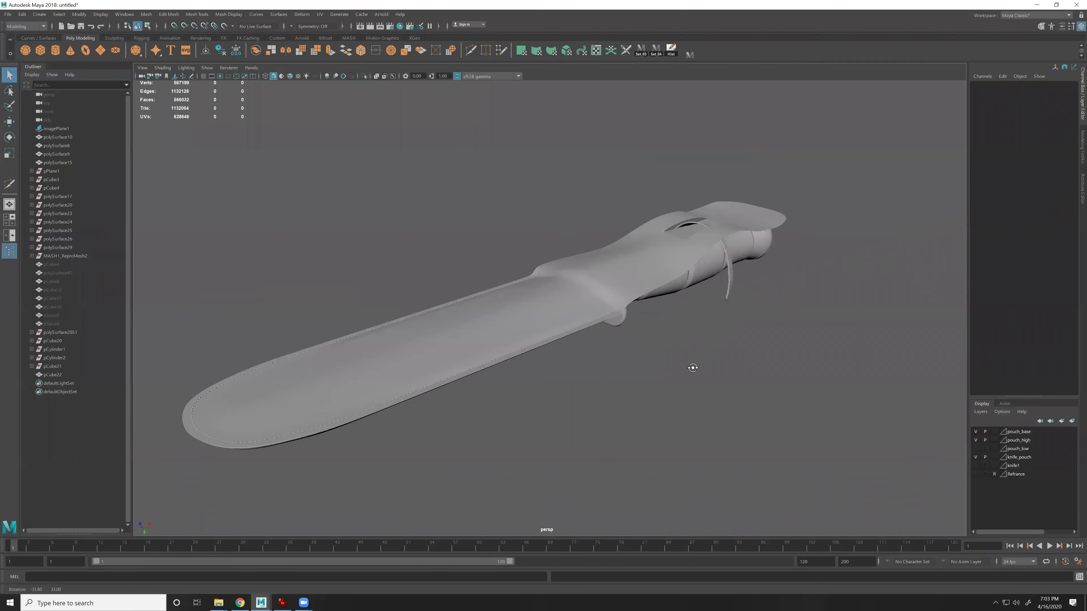
# Inspect the exposed knife handle in the pouch, including its ring grooves, pommel and buttoned straps
pyautogui.scroll(5, 693, 380)
pyautogui.keyDown('alt'); pyautogui.moveTo(697, 398); pyautogui.dragTo(548, 368); pyautogui.keyUp('alt')
pyautogui.keyDown('alt'); pyautogui.moveTo(342, 334); pyautogui.dragTo(589, 292, button='middle'); pyautogui.keyUp('alt')
pyautogui.scroll(2, 589, 292)
pyautogui.moveTo(589, 292)
pyautogui.keyDown('alt'); pyautogui.mouseDown()
pyautogui.moveTo(531, 258)
pyautogui.moveTo(529, 277)
pyautogui.moveTo(496, 278)
pyautogui.mouseUp(); pyautogui.keyUp('alt')
pyautogui.keyDown('alt'); pyautogui.moveTo(585, 272); pyautogui.dragTo(529, 320); pyautogui.keyUp('alt')
pyautogui.click(672, 307)
pyautogui.press('f')
pyautogui.click(517, 213)
pyautogui.scroll(4, 642, 283)
pyautogui.keyDown('alt'); pyautogui.moveTo(642, 283); pyautogui.dragTo(680, 305); pyautogui.keyUp('alt')
pyautogui.keyDown('alt'); pyautogui.moveTo(681, 306); pyautogui.dragTo(510, 231, button='middle'); pyautogui.keyUp('alt')
pyautogui.keyDown('alt'); pyautogui.moveTo(387, 236); pyautogui.dragTo(427, 275); pyautogui.keyUp('alt')
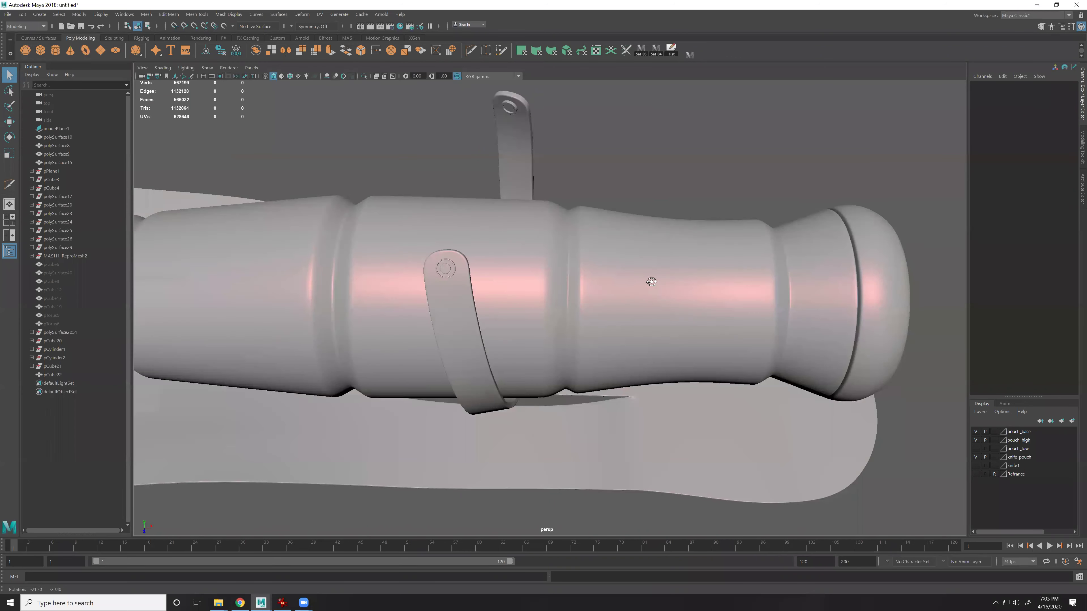
# Select the sheathed handle and examine its wireframe around the curved facet beside the guard
pyautogui.keyDown('alt'); pyautogui.moveTo(652, 283); pyautogui.dragTo(920, 274, button='middle'); pyautogui.keyUp('alt')
pyautogui.keyDown('alt'); pyautogui.moveTo(556, 299); pyautogui.dragTo(579, 359); pyautogui.keyUp('alt')
pyautogui.click(585, 375)
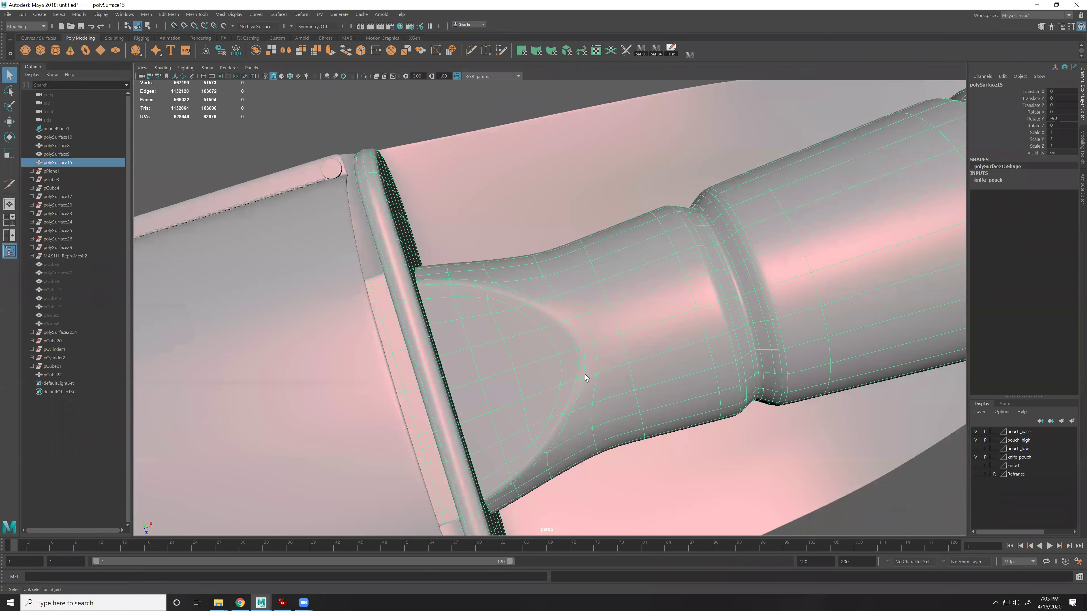
pyautogui.keyDown('alt'); pyautogui.moveTo(653, 272); pyautogui.dragTo(682, 370); pyautogui.keyUp('alt')
# Show the knife1 layer and hide the knife_pouch, pouch_high and pouch_base layers
pyautogui.click(975, 458)
pyautogui.click(975, 458)
pyautogui.keyDown('alt'); pyautogui.moveTo(917, 431); pyautogui.dragTo(845, 359, button='right'); pyautogui.keyUp('alt')
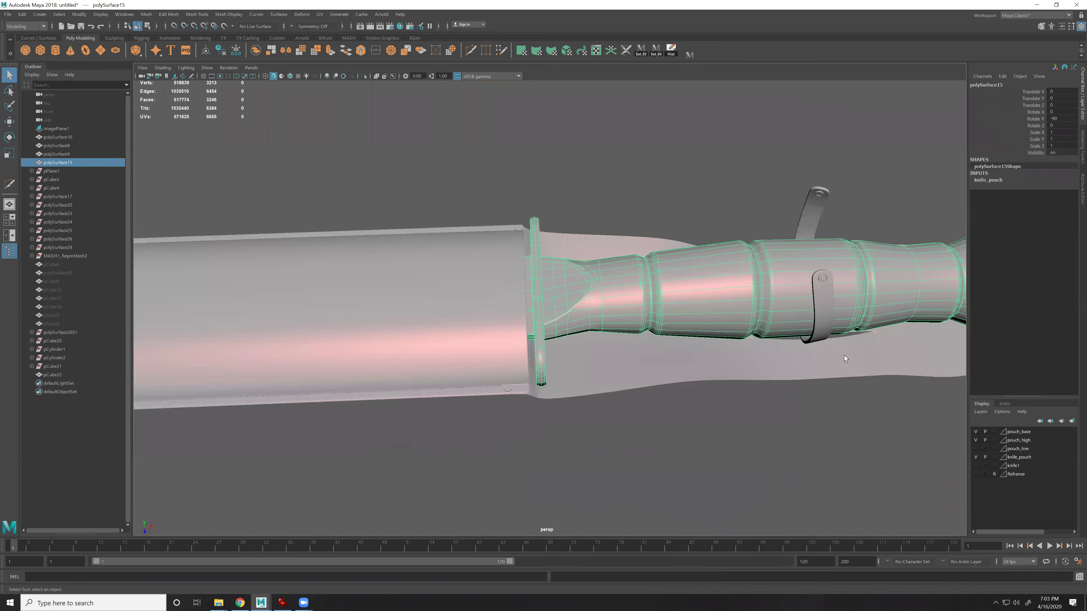
pyautogui.click(892, 409)
pyautogui.click(976, 466)
pyautogui.keyDown('alt'); pyautogui.moveTo(464, 357); pyautogui.dragTo(206, 296, button='right'); pyautogui.keyUp('alt')
pyautogui.keyDown('alt'); pyautogui.moveTo(206, 295); pyautogui.dragTo(417, 364); pyautogui.keyUp('alt')
pyautogui.keyDown('alt'); pyautogui.moveTo(417, 364); pyautogui.dragTo(760, 432, button='right'); pyautogui.keyUp('alt')
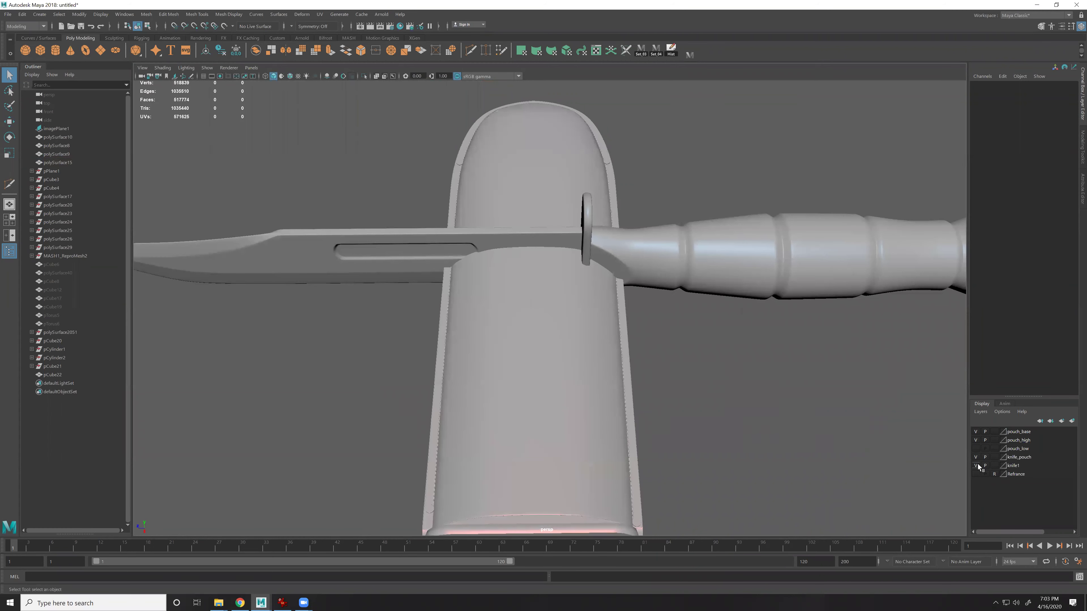
pyautogui.moveTo(976, 457); pyautogui.dragTo(975, 434)
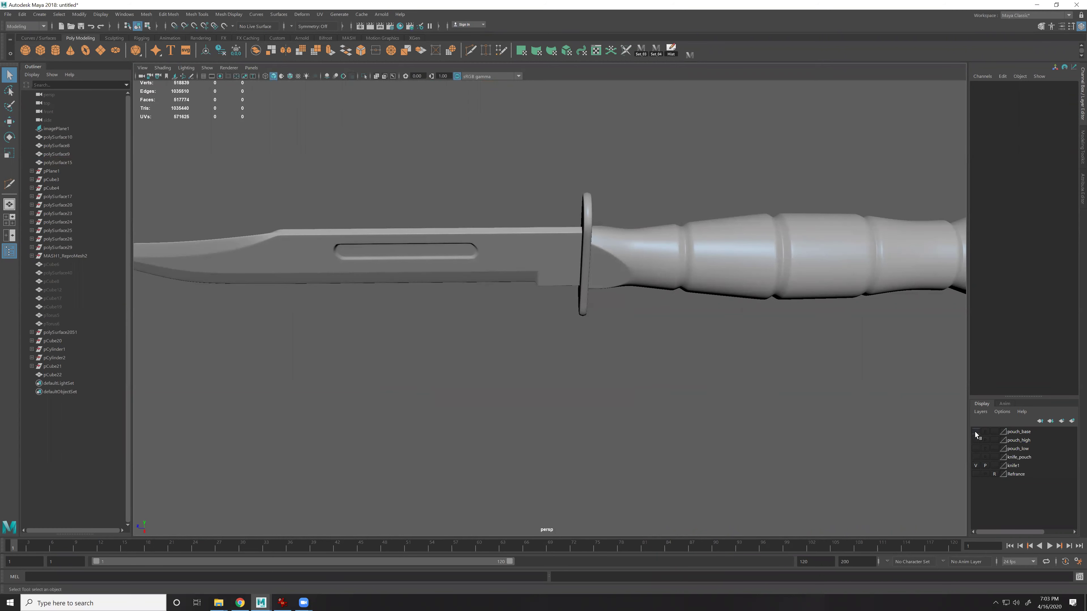
# Examine where the blade, guard and handle meet on the isolated knife
pyautogui.click(549, 276)
pyautogui.press('f')
pyautogui.click(842, 390)
pyautogui.keyDown('alt'); pyautogui.moveTo(842, 390); pyautogui.dragTo(505, 422, button='middle'); pyautogui.keyUp('alt')
pyautogui.keyDown('alt'); pyautogui.moveTo(505, 422); pyautogui.dragTo(659, 405, button='right'); pyautogui.keyUp('alt')
pyautogui.keyDown('alt'); pyautogui.moveTo(659, 405); pyautogui.dragTo(627, 372); pyautogui.keyUp('alt')
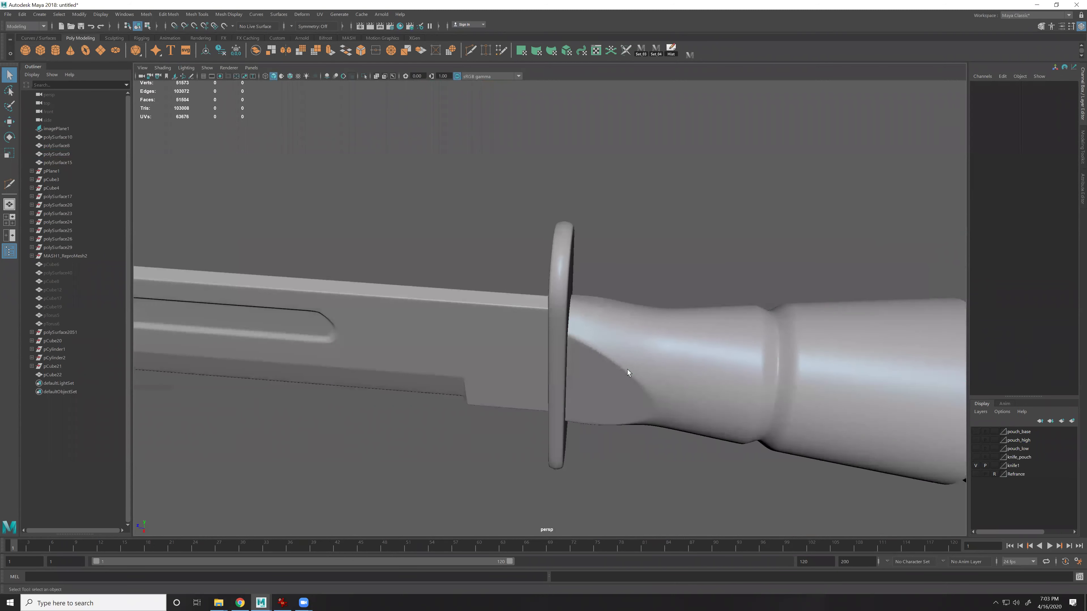
# Select the isolated knife's handle and inspect its edge flow around the guard-side facet from several angles
pyautogui.click(627, 372)
pyautogui.press('f')
pyautogui.keyDown('alt'); pyautogui.moveTo(357, 319); pyautogui.dragTo(436, 360, button='middle'); pyautogui.keyUp('alt')
pyautogui.keyDown('alt'); pyautogui.moveTo(436, 360); pyautogui.dragTo(484, 408, button='right'); pyautogui.keyUp('alt')
pyautogui.keyDown('alt'); pyautogui.moveTo(429, 400); pyautogui.dragTo(466, 398); pyautogui.keyUp('alt')
pyautogui.keyDown('alt'); pyautogui.moveTo(502, 358); pyautogui.dragTo(534, 344); pyautogui.keyUp('alt')
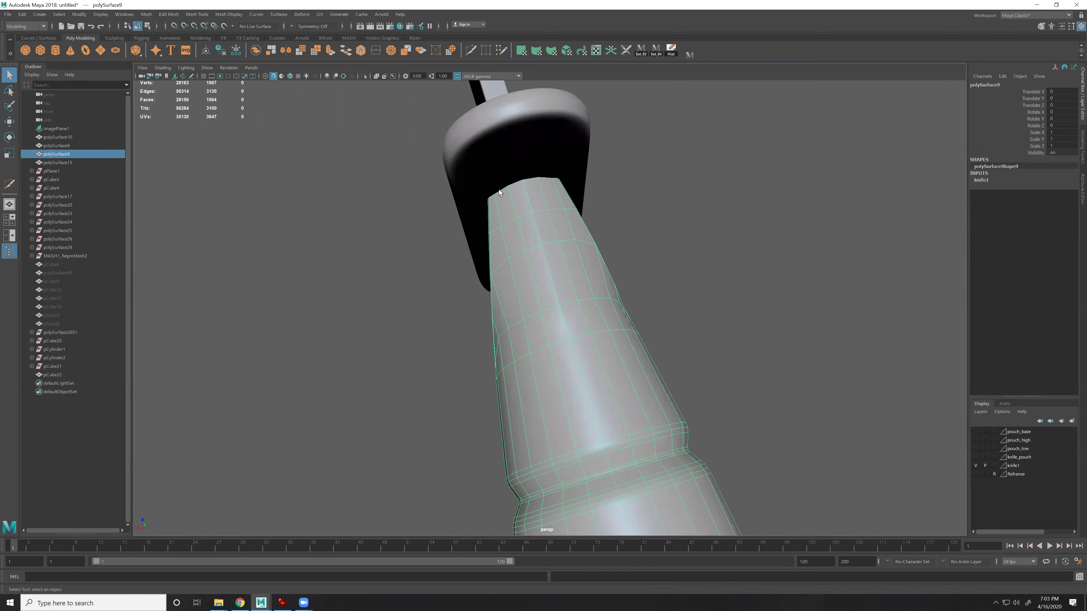
pyautogui.keyDown('alt'); pyautogui.moveTo(499, 190); pyautogui.dragTo(554, 210); pyautogui.keyUp('alt')
pyautogui.moveTo(448, 248)
pyautogui.keyDown('alt'); pyautogui.mouseDown()
pyautogui.moveTo(479, 301)
pyautogui.moveTo(442, 257)
pyautogui.moveTo(467, 258)
pyautogui.mouseUp(); pyautogui.keyUp('alt')
pyautogui.keyDown('alt'); pyautogui.moveTo(463, 305); pyautogui.dragTo(500, 475); pyautogui.keyUp('alt')
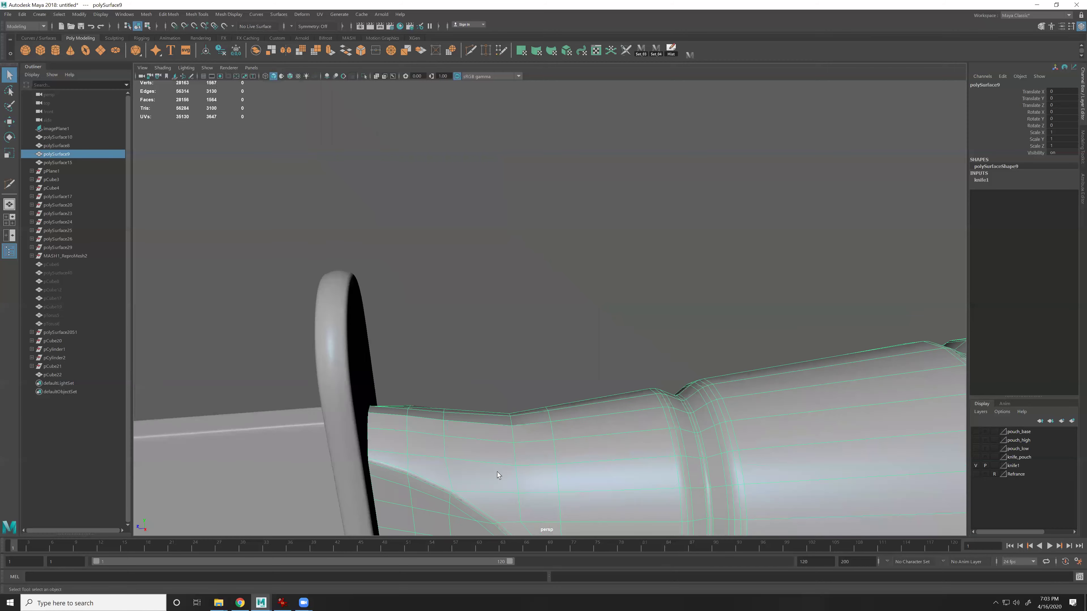
pyautogui.keyDown('alt'); pyautogui.moveTo(573, 497); pyautogui.dragTo(606, 396, button='middle'); pyautogui.keyUp('alt')
pyautogui.scroll(3, 359, 295)
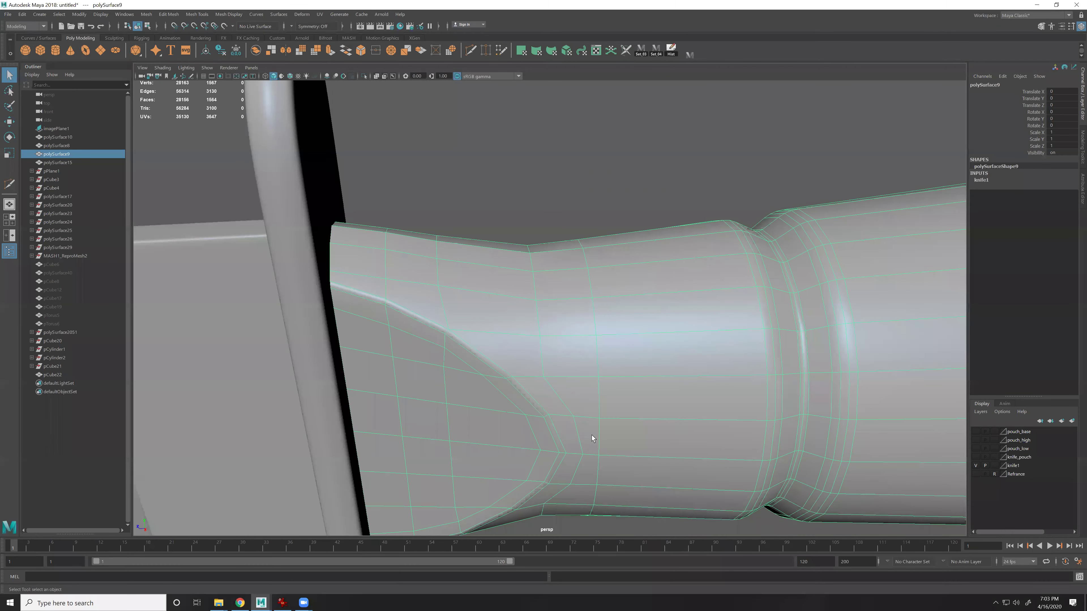
pyautogui.keyDown('alt'); pyautogui.moveTo(568, 461); pyautogui.dragTo(556, 390); pyautogui.keyUp('alt')
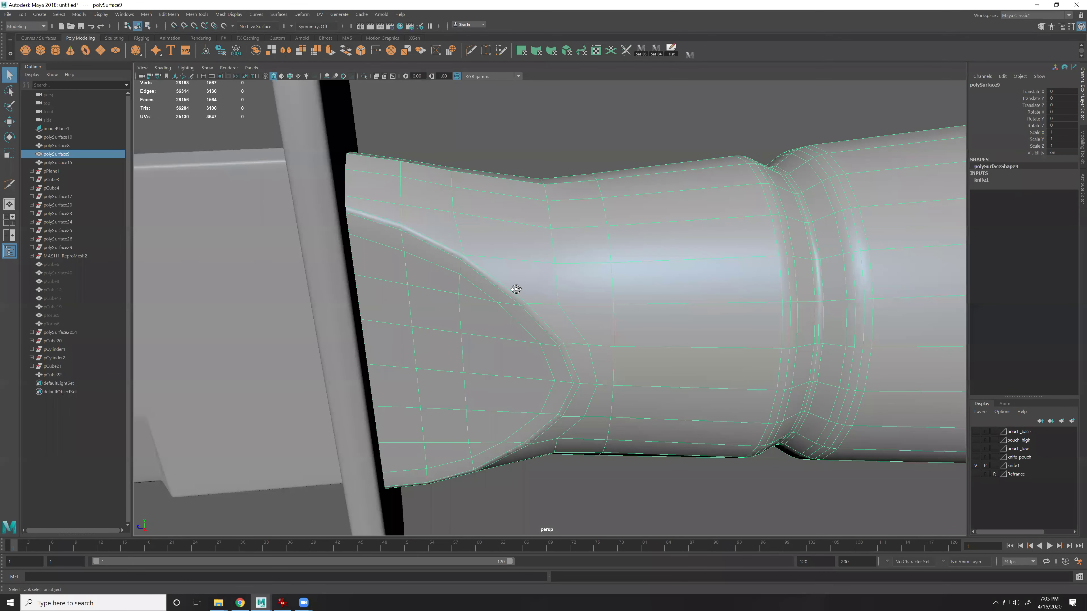
pyautogui.keyDown('alt'); pyautogui.moveTo(516, 289); pyautogui.dragTo(553, 260); pyautogui.keyUp('alt')
# Preview the handle smoothed and examine its junction with the guard and the nearby blade notch
pyautogui.press('3')
pyautogui.click(601, 184)
pyautogui.keyDown('alt'); pyautogui.moveTo(652, 341); pyautogui.dragTo(607, 385); pyautogui.keyUp('alt')
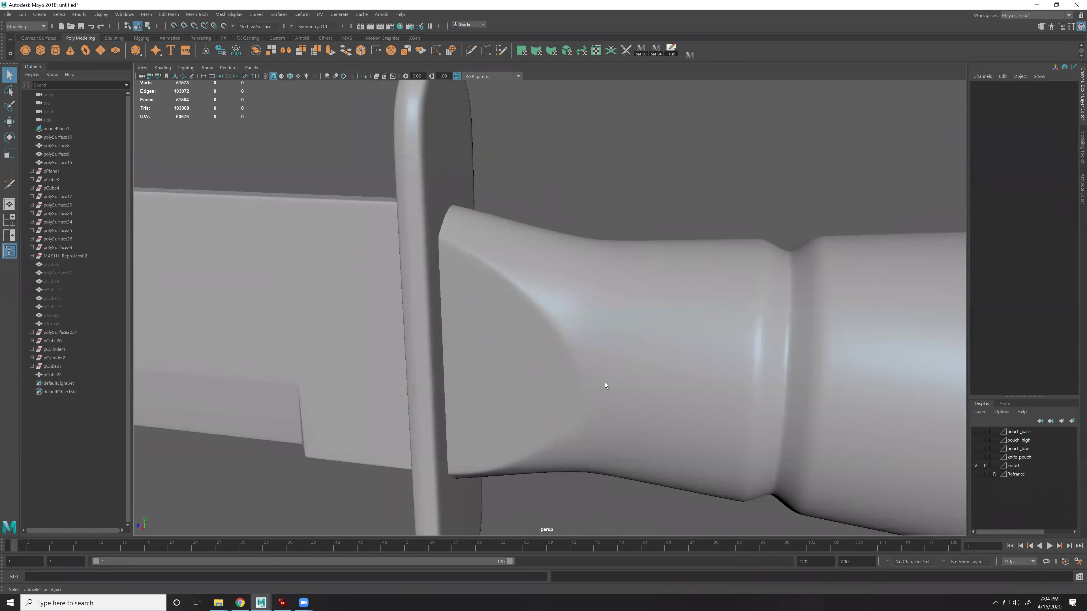
pyautogui.click(606, 385)
pyautogui.press('f')
pyautogui.keyDown('alt'); pyautogui.moveTo(607, 431); pyautogui.dragTo(512, 432); pyautogui.keyUp('alt')
pyautogui.click(512, 431)
pyautogui.keyDown('alt'); pyautogui.moveTo(370, 365); pyautogui.dragTo(749, 331, button='middle'); pyautogui.keyUp('alt')
pyautogui.scroll(3, 750, 327)
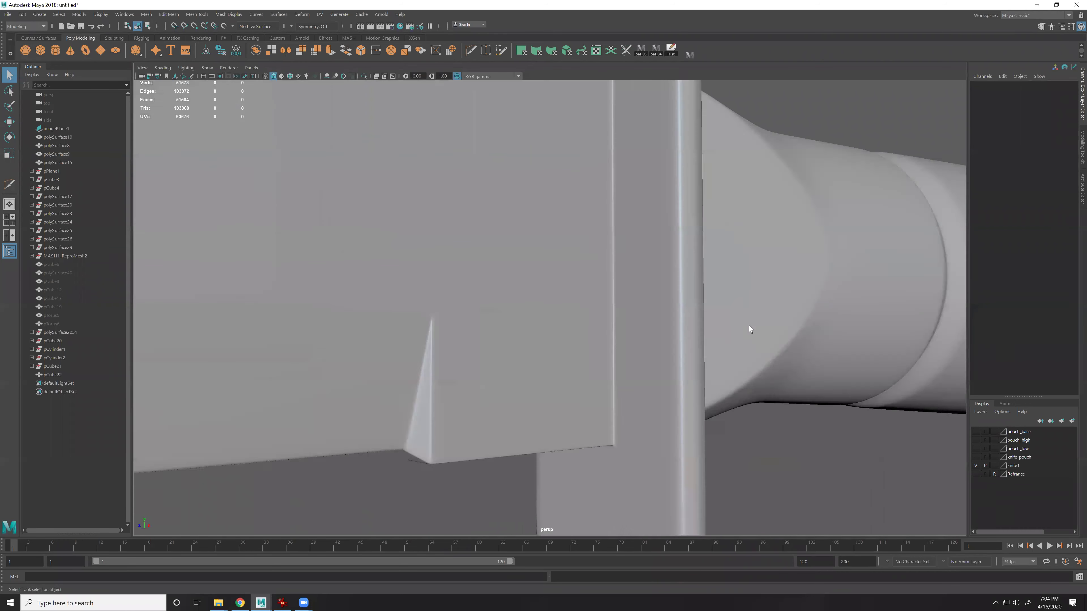
# Display the handle unsmoothed and select the edge loop around the facet to examine its flow
pyautogui.keyDown('alt'); pyautogui.moveTo(750, 327); pyautogui.dragTo(495, 275); pyautogui.keyUp('alt')
pyautogui.click(494, 274)
pyautogui.keyDown('alt'); pyautogui.moveTo(478, 318); pyautogui.dragTo(419, 273); pyautogui.keyUp('alt')
pyautogui.press('1')
pyautogui.keyDown('alt'); pyautogui.moveTo(436, 328); pyautogui.dragTo(447, 327); pyautogui.keyUp('alt')
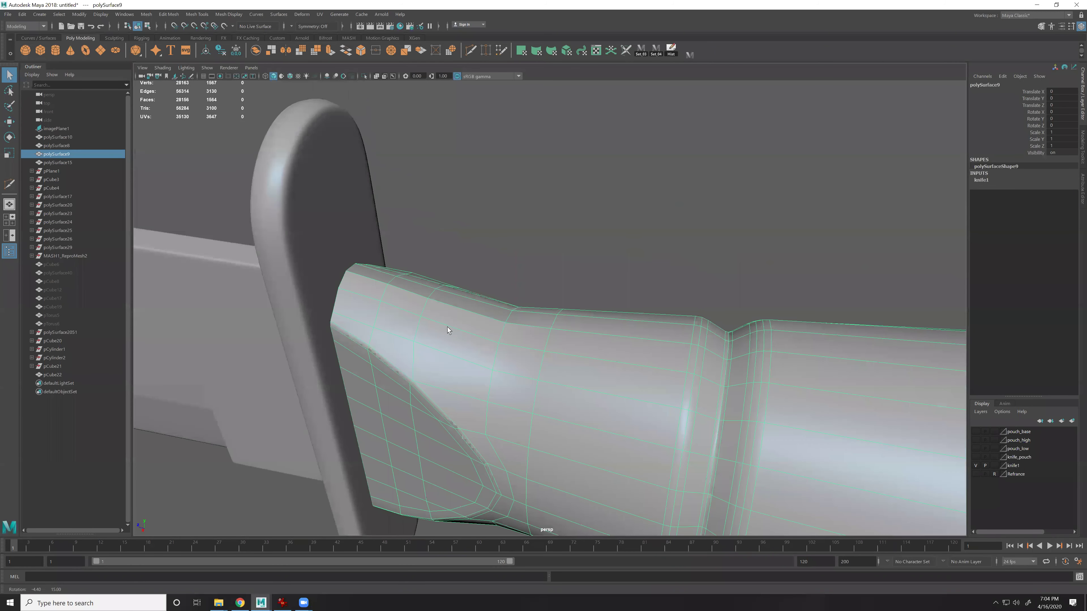
pyautogui.moveTo(511, 470); pyautogui.dragTo(500, 434, button='right')
pyautogui.doubleClick(495, 453)
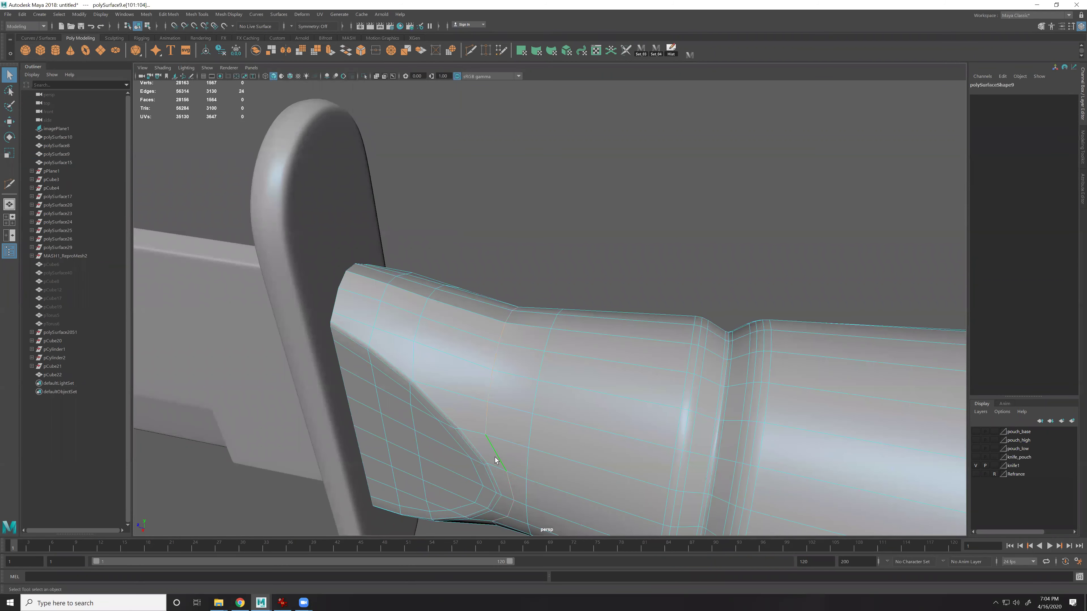
pyautogui.moveTo(461, 430)
pyautogui.keyDown('alt'); pyautogui.mouseDown()
pyautogui.moveTo(507, 449)
pyautogui.moveTo(554, 223)
pyautogui.moveTo(512, 194)
pyautogui.moveTo(427, 323)
pyautogui.moveTo(503, 299)
pyautogui.moveTo(506, 263)
pyautogui.mouseUp(); pyautogui.keyUp('alt')
# Try to scale a strip of the handle's end faces beside the guard from a vertex-snapped pivot, and undo the attempt
pyautogui.moveTo(516, 352); pyautogui.dragTo(519, 379, button='right')
pyautogui.click(523, 362)
pyautogui.keyDown('shift'); pyautogui.doubleClick(422, 304); pyautogui.keyUp('shift')
pyautogui.keyDown('alt'); pyautogui.moveTo(591, 326); pyautogui.dragTo(536, 393); pyautogui.keyUp('alt')
pyautogui.press('f')
pyautogui.press('w')
pyautogui.press('d')
pyautogui.press('v')
pyautogui.moveTo(595, 490); pyautogui.dragTo(598, 508, button='middle')
pyautogui.press('r')
pyautogui.moveTo(562, 523); pyautogui.dragTo(604, 510)
pyautogui.press('e')
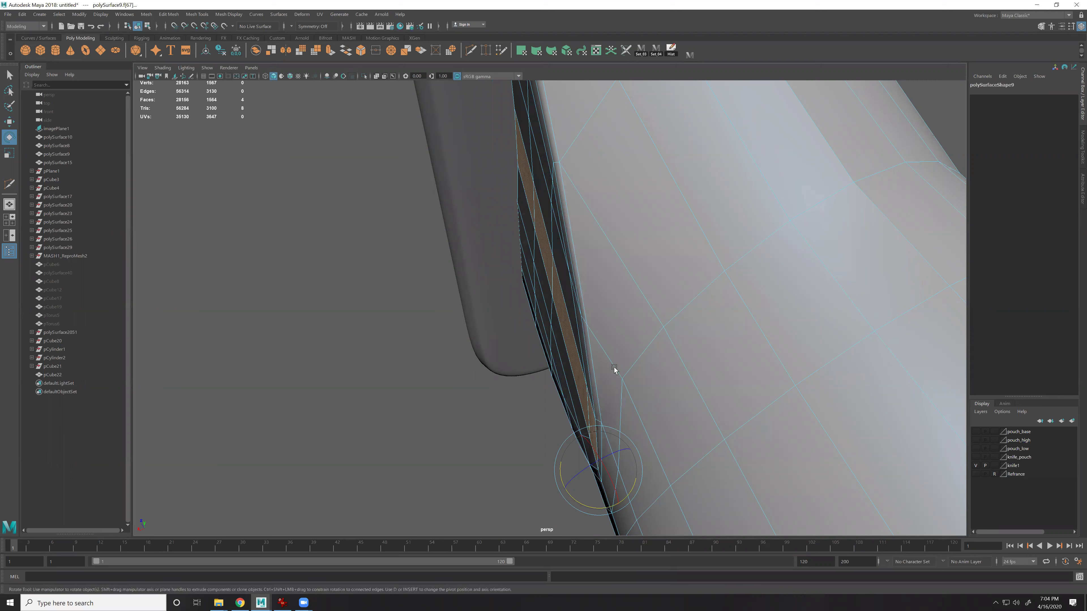
pyautogui.scroll(-4, 615, 369)
pyautogui.keyDown('alt'); pyautogui.moveTo(614, 369); pyautogui.dragTo(620, 367); pyautogui.keyUp('alt')
pyautogui.hotkey('ctrl', 'z')
pyautogui.hotkey('ctrl', 'z')
# Return the handle to object selection with smooth preview and review its transition into the guard
pyautogui.keyDown('alt'); pyautogui.moveTo(616, 442); pyautogui.dragTo(646, 416); pyautogui.keyUp('alt')
pyautogui.keyDown('alt'); pyautogui.moveTo(548, 315); pyautogui.dragTo(633, 295); pyautogui.keyUp('alt')
pyautogui.press('F8')
pyautogui.press('3')
pyautogui.click(741, 438)
pyautogui.scroll(-4, 594, 301)
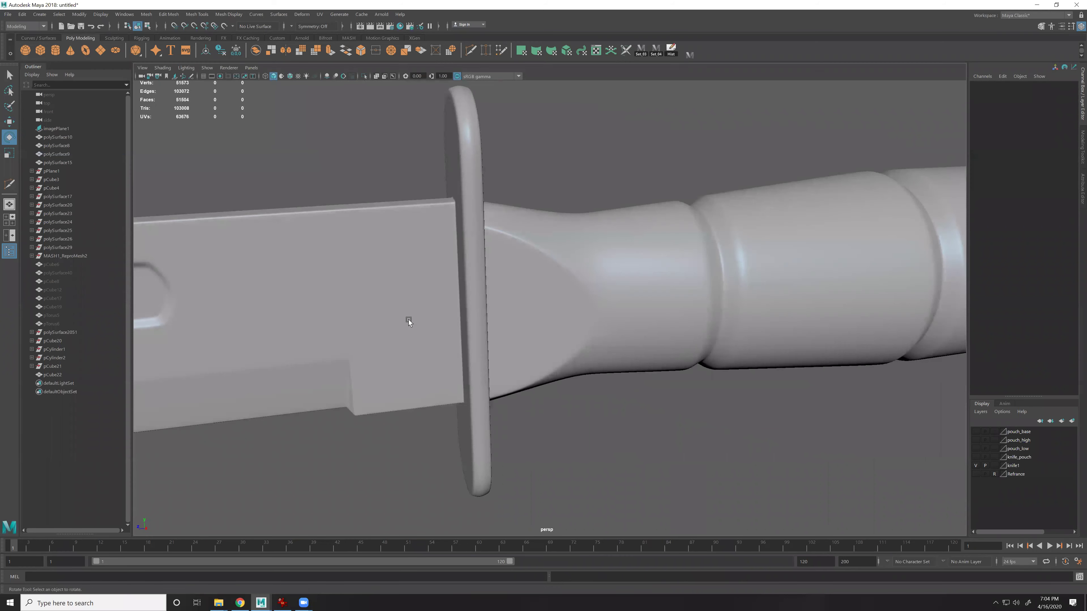
# Select the blade, display it unsmoothed, and inspect the edge flow around the guard-side end of its groove
pyautogui.click(409, 319)
pyautogui.press('f')
pyautogui.keyDown('alt'); pyautogui.moveTo(641, 402); pyautogui.dragTo(612, 403); pyautogui.keyUp('alt')
pyautogui.press('1')
pyautogui.keyDown('alt'); pyautogui.moveTo(701, 323); pyautogui.dragTo(636, 340, button='middle'); pyautogui.keyUp('alt')
pyautogui.keyDown('alt'); pyautogui.moveTo(635, 340); pyautogui.dragTo(688, 380, button='right'); pyautogui.keyUp('alt')
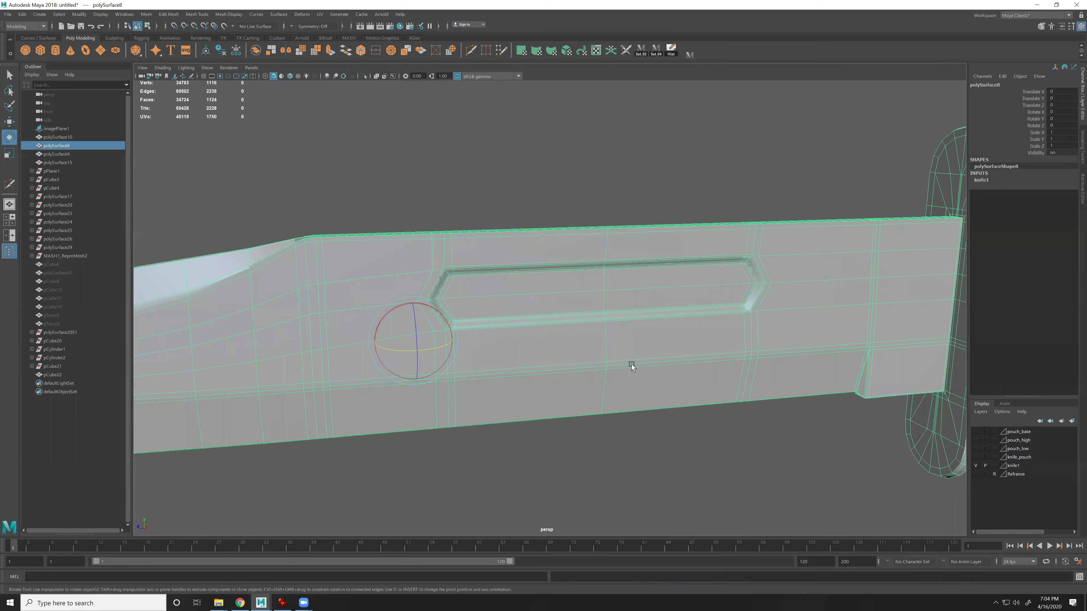
pyautogui.keyDown('alt'); pyautogui.moveTo(631, 365); pyautogui.dragTo(603, 364); pyautogui.keyUp('alt')
pyautogui.keyDown('alt'); pyautogui.moveTo(593, 436); pyautogui.dragTo(684, 400, button='middle'); pyautogui.keyUp('alt')
pyautogui.scroll(2, 683, 399)
pyautogui.scroll(2, 742, 292)
pyautogui.scroll(1, 825, 299)
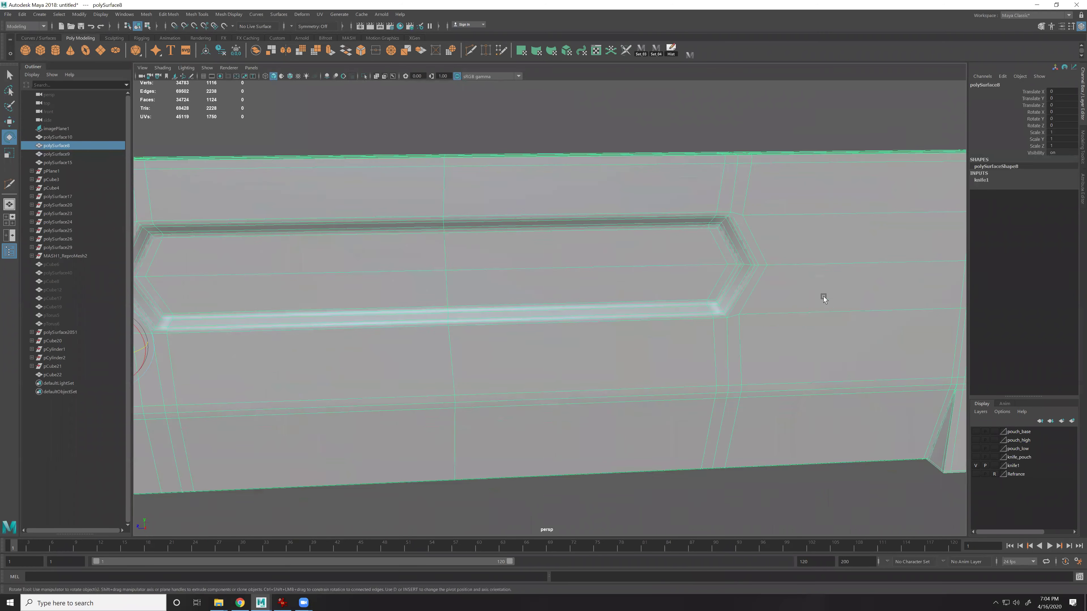
pyautogui.scroll(2, 749, 368)
pyautogui.scroll(1, 735, 308)
pyautogui.press('F10')
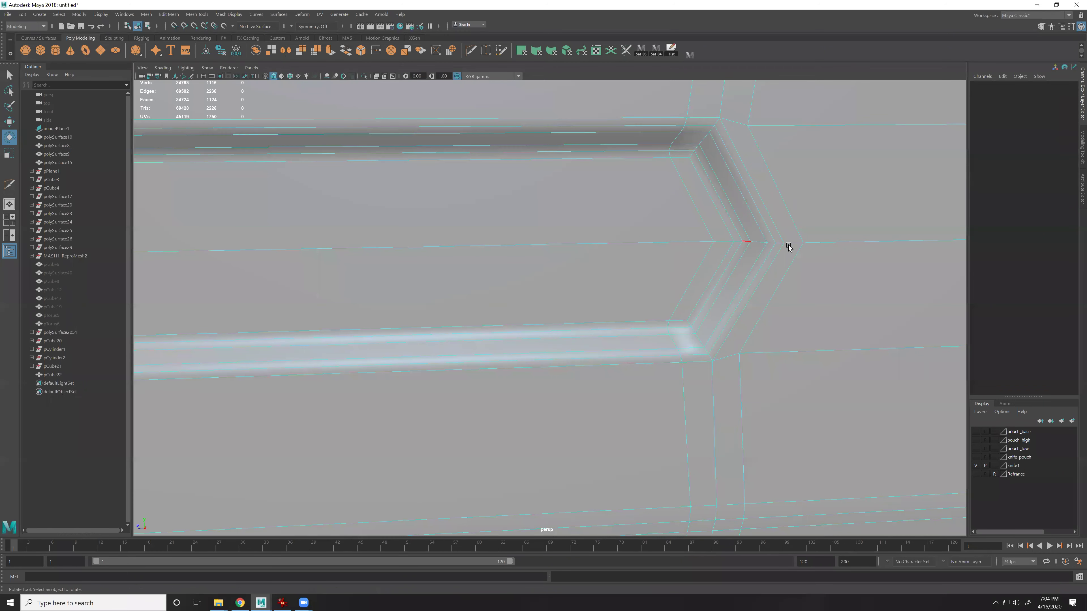
# Preview the blade smoothed and examine the shape of the groove's rounded ends
pyautogui.moveTo(740, 302); pyautogui.dragTo(847, 216, button='right')
pyautogui.press('3')
pyautogui.scroll(-2, 704, 409)
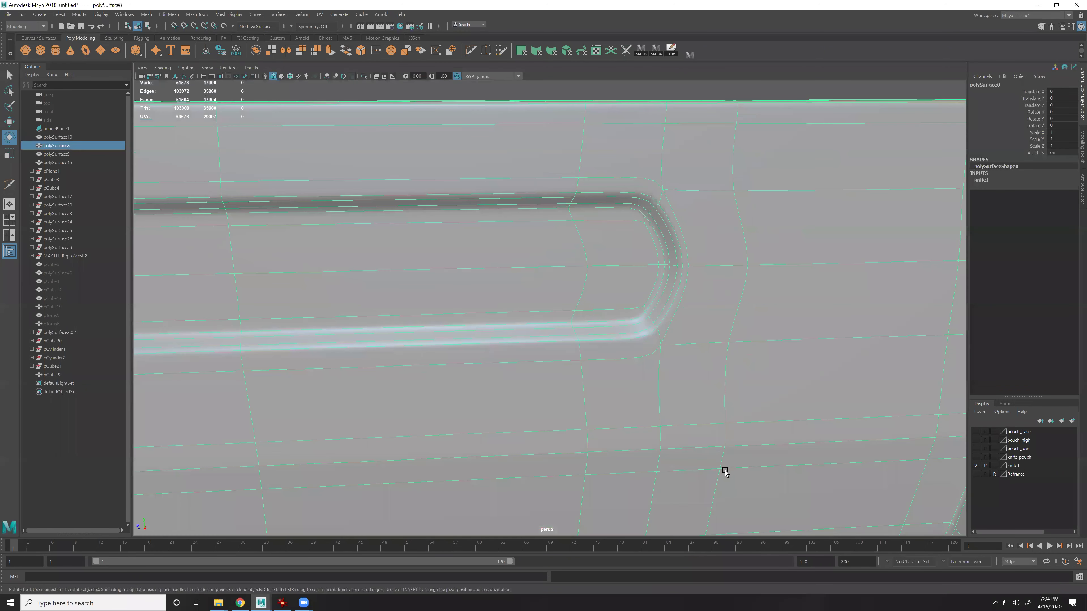
pyautogui.scroll(-2, 607, 209)
pyautogui.click(616, 139)
pyautogui.keyDown('alt'); pyautogui.moveTo(540, 244); pyautogui.dragTo(584, 246); pyautogui.keyUp('alt')
pyautogui.keyDown('alt'); pyautogui.moveTo(306, 365); pyautogui.dragTo(664, 286, button='middle'); pyautogui.keyUp('alt')
pyautogui.keyDown('alt'); pyautogui.moveTo(580, 269); pyautogui.dragTo(455, 170); pyautogui.keyUp('alt')
# Display the blade unsmoothed and select the edge loop through the groove's centre to examine its topology toward the tip
pyautogui.click(387, 253)
pyautogui.press('1')
pyautogui.moveTo(440, 248); pyautogui.dragTo(451, 185, button='right')
pyautogui.doubleClick(456, 217)
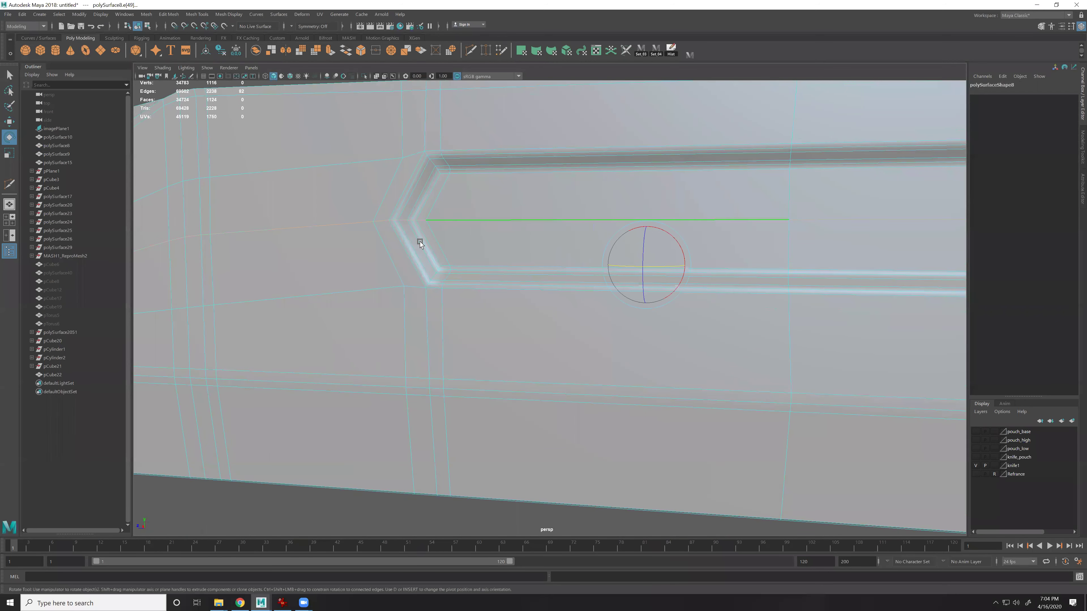
pyautogui.scroll(-5, 417, 240)
pyautogui.keyDown('alt'); pyautogui.moveTo(405, 246); pyautogui.dragTo(515, 236, button='middle'); pyautogui.keyUp('alt')
pyautogui.keyDown('alt'); pyautogui.moveTo(537, 300); pyautogui.dragTo(600, 248, button='right'); pyautogui.keyUp('alt')
pyautogui.keyDown('alt'); pyautogui.moveTo(505, 304); pyautogui.dragTo(546, 341, button='middle'); pyautogui.keyUp('alt')
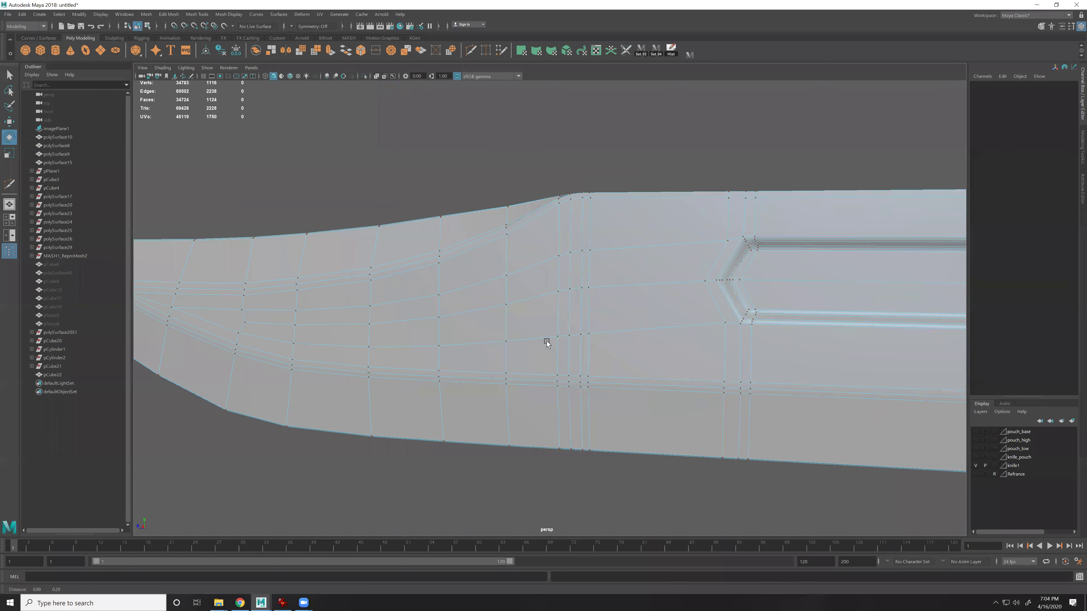
# Compare the blade's smoothed and unsmoothed mesh around the tip-side end of the groove
pyautogui.scroll(2, 747, 275)
pyautogui.press('F8')
pyautogui.press('3')
pyautogui.press('1')
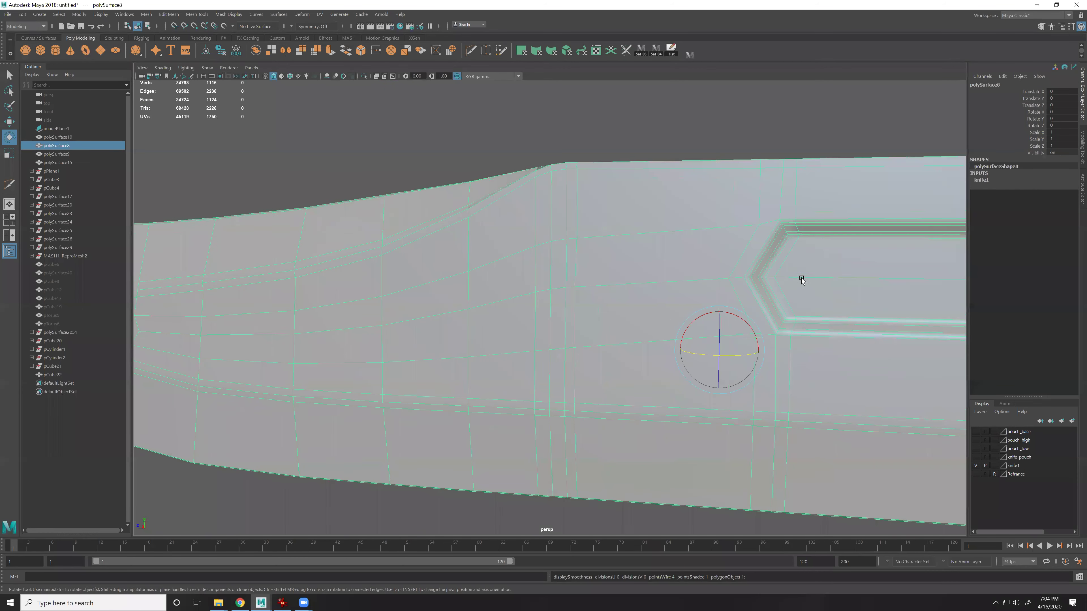
pyautogui.hotkey('ctrl', 'shift', 'x')
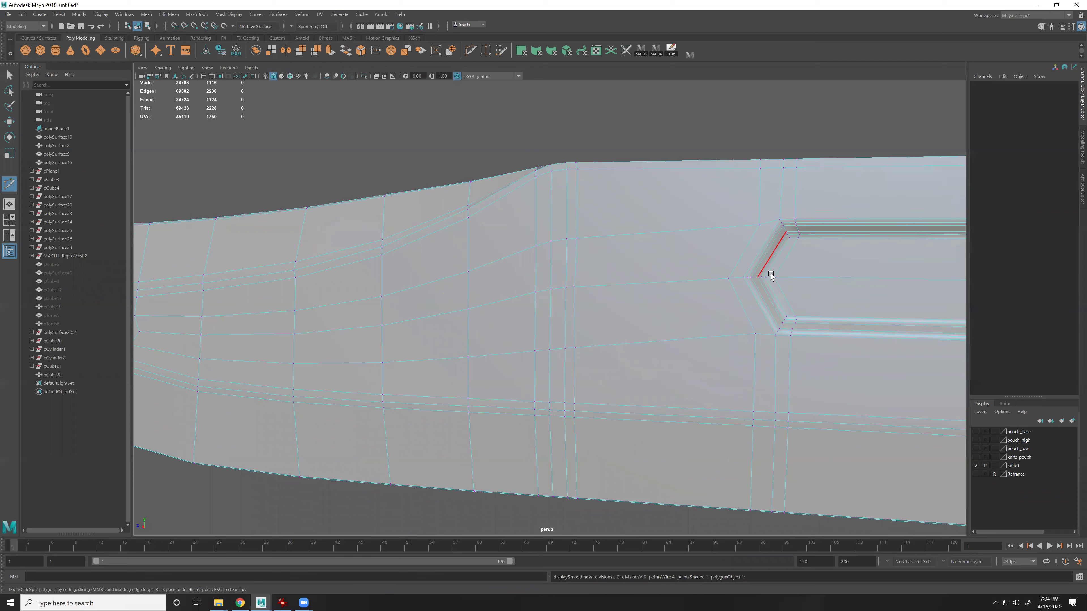
pyautogui.press('w')
# Preview the blade smoothed and examine the groove's surface, its guard-side end and the notch near the guard
pyautogui.press('3')
pyautogui.keyDown('alt'); pyautogui.moveTo(785, 365); pyautogui.dragTo(668, 257, button='right'); pyautogui.keyUp('alt')
pyautogui.click(724, 189)
pyautogui.keyDown('alt'); pyautogui.moveTo(941, 296); pyautogui.dragTo(805, 310, button='middle'); pyautogui.keyUp('alt')
pyautogui.scroll(-3, 655, 323)
pyautogui.scroll(5, 745, 330)
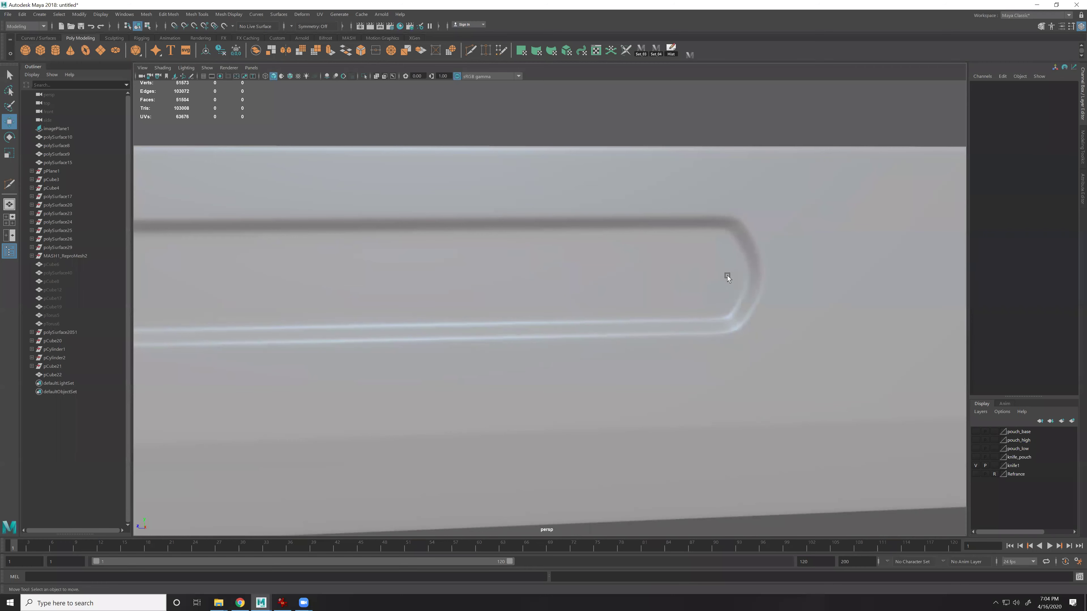
pyautogui.scroll(-3, 736, 275)
pyautogui.scroll(5, 753, 254)
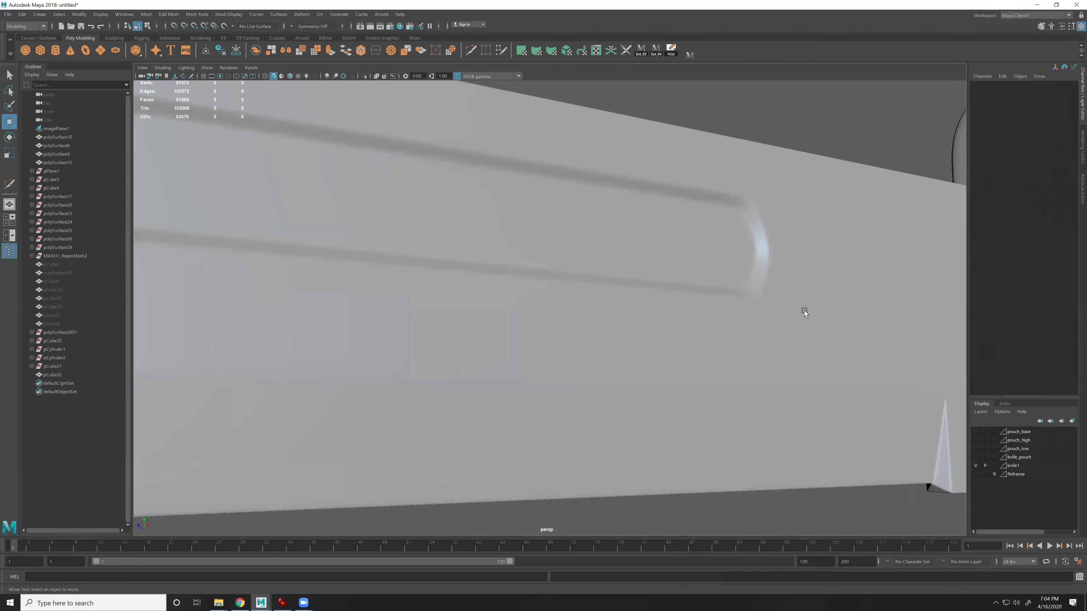
pyautogui.scroll(-3, 804, 310)
pyautogui.keyDown('alt'); pyautogui.moveTo(788, 320); pyautogui.dragTo(733, 314, button='middle'); pyautogui.keyUp('alt')
pyautogui.scroll(3, 733, 313)
pyautogui.keyDown('alt'); pyautogui.moveTo(733, 314); pyautogui.dragTo(676, 370); pyautogui.keyUp('alt')
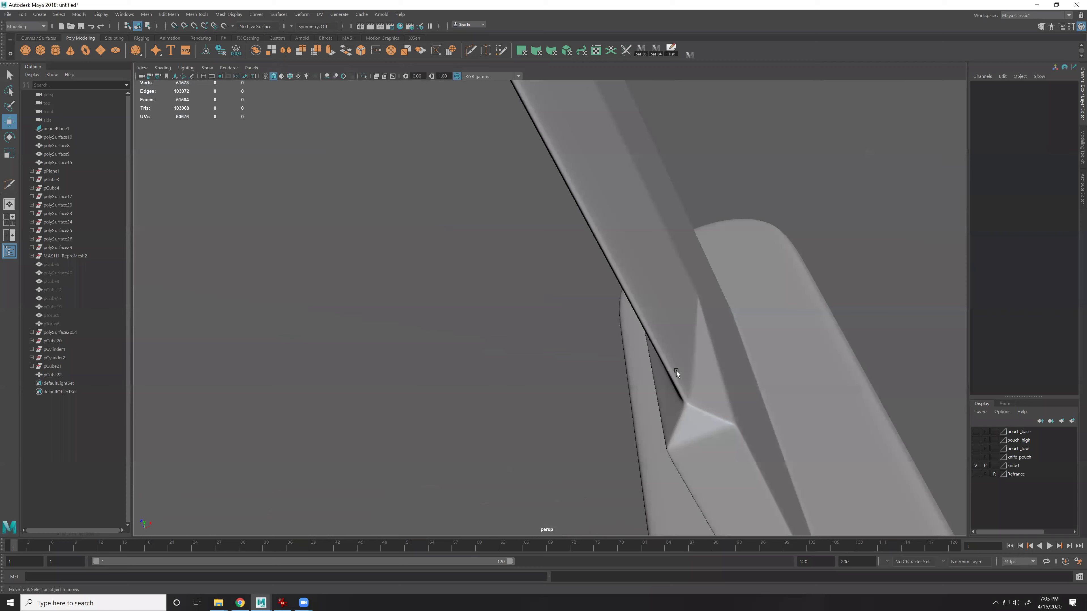
# Display the blade unsmoothed and delete the unneeded edges at the notch corner on its cutting edge
pyautogui.keyDown('alt'); pyautogui.moveTo(749, 467); pyautogui.dragTo(657, 381, button='middle'); pyautogui.keyUp('alt')
pyautogui.scroll(3, 657, 381)
pyautogui.click(514, 235)
pyautogui.press('1')
pyautogui.keyDown('alt'); pyautogui.moveTo(514, 236); pyautogui.dragTo(600, 357, button='middle'); pyautogui.keyUp('alt')
pyautogui.keyDown('alt'); pyautogui.moveTo(562, 338); pyautogui.dragTo(590, 330); pyautogui.keyUp('alt')
pyautogui.moveTo(726, 318); pyautogui.dragTo(726, 280, button='right')
pyautogui.click(697, 312)
pyautogui.keyDown('shift'); pyautogui.click(739, 314); pyautogui.keyUp('shift')
pyautogui.keyDown('shift'); pyautogui.click(754, 324); pyautogui.keyUp('shift')
pyautogui.keyDown('shift'); pyautogui.click(789, 334); pyautogui.keyUp('shift')
pyautogui.keyDown('shift'); pyautogui.moveTo(789, 334); pyautogui.dragTo(696, 415, button='right'); pyautogui.keyUp('shift')
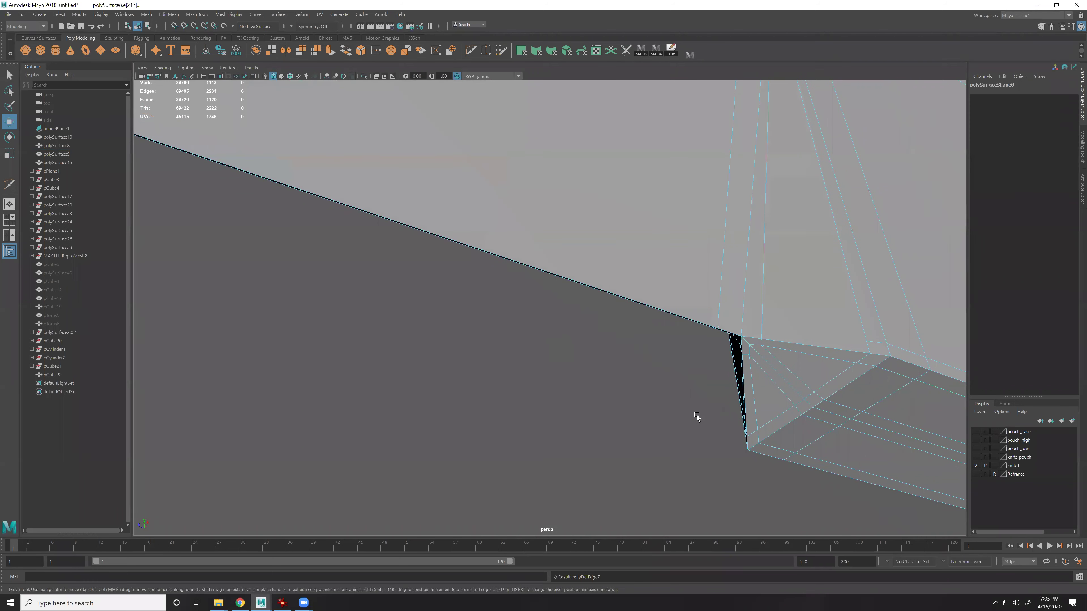
# Try removing the edge loop that runs along the blade's cutting edge beside the notch
pyautogui.press('y')
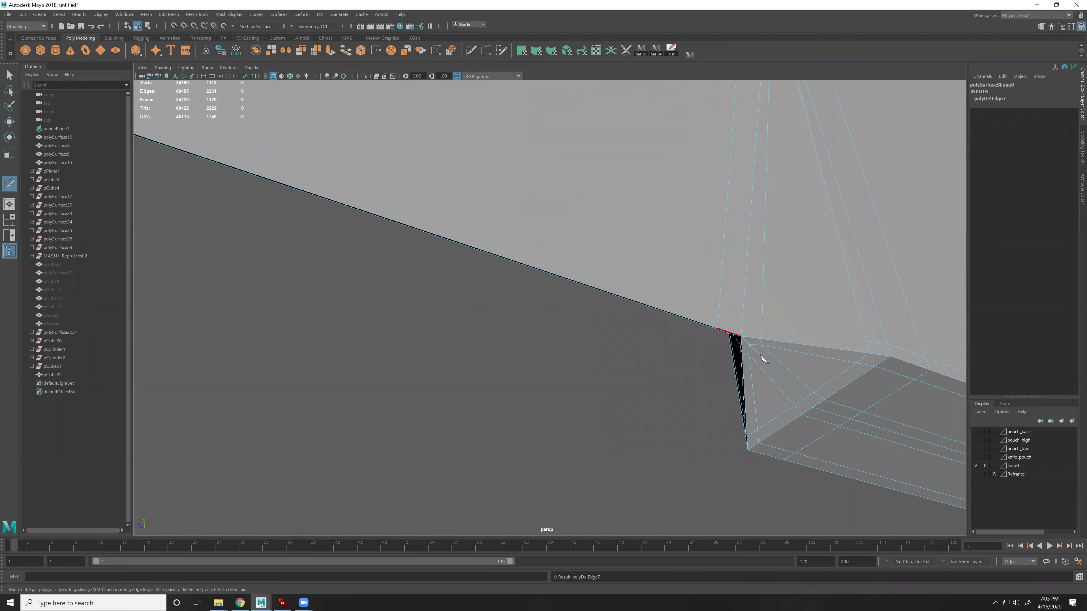
pyautogui.keyDown('alt'); pyautogui.moveTo(762, 359); pyautogui.dragTo(575, 316, button='right'); pyautogui.keyUp('alt')
pyautogui.keyDown('alt'); pyautogui.moveTo(575, 316); pyautogui.dragTo(730, 351, button='middle'); pyautogui.keyUp('alt')
pyautogui.press('w')
pyautogui.click(479, 259)
pyautogui.keyDown('shift'); pyautogui.click(401, 234); pyautogui.keyUp('shift')
pyautogui.hotkey('ctrl', 'z')
pyautogui.keyDown('shift'); pyautogui.click(407, 238); pyautogui.keyUp('shift')
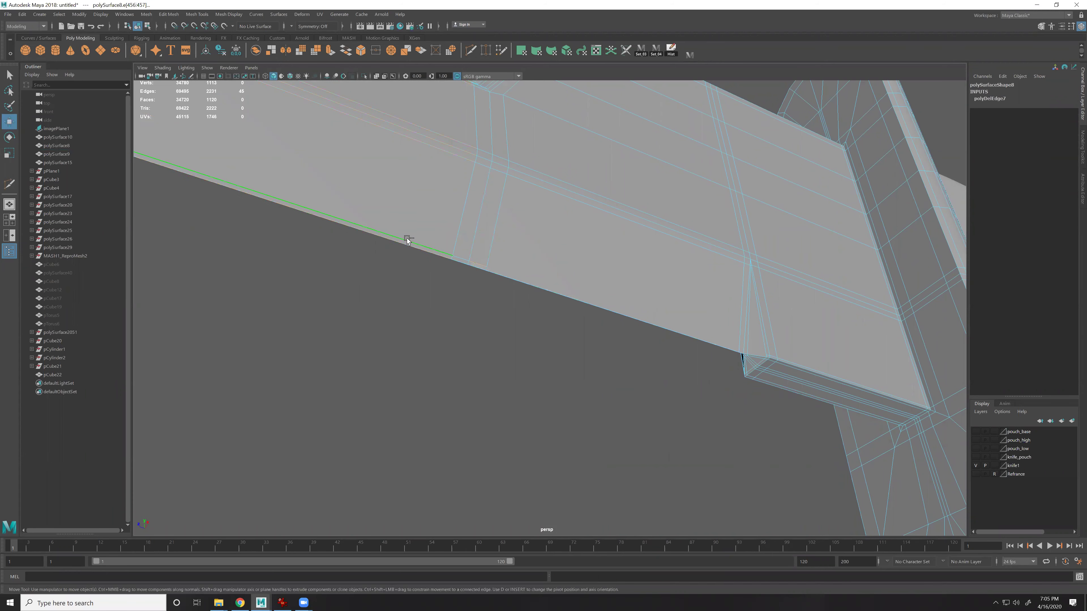
pyautogui.click(475, 259)
pyautogui.keyDown('alt'); pyautogui.moveTo(404, 217); pyautogui.dragTo(540, 303, button='right'); pyautogui.keyUp('alt')
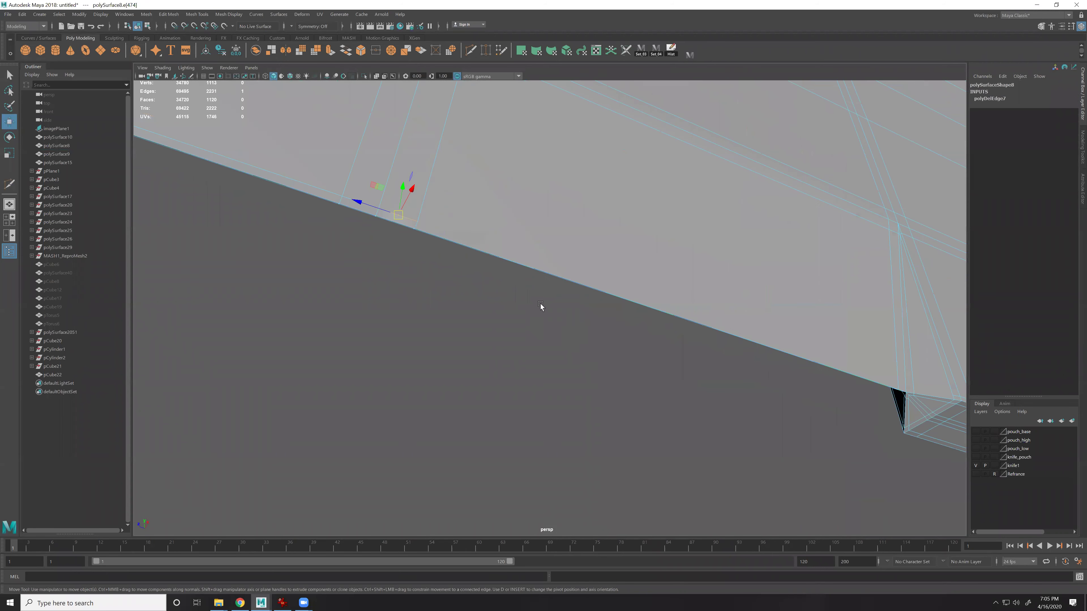
pyautogui.keyDown('alt'); pyautogui.moveTo(540, 304); pyautogui.dragTo(569, 351, button='middle'); pyautogui.keyUp('alt')
pyautogui.keyDown('shift'); pyautogui.click(445, 280); pyautogui.keyUp('shift')
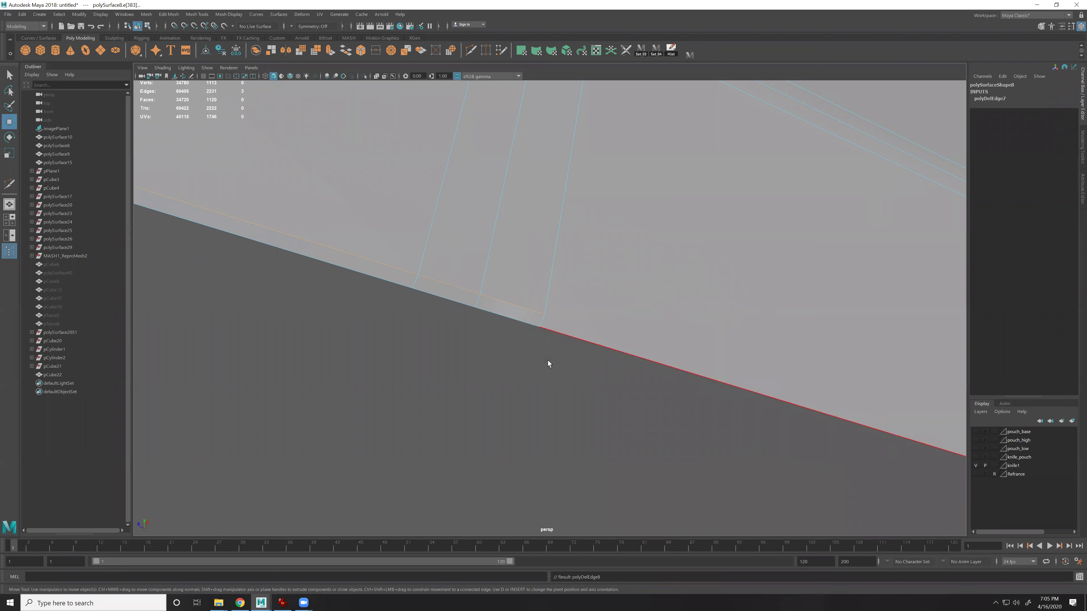
pyautogui.hotkey('ctrl', 'Delete')
# Try inserting a Multi-Cut edge loop parallel to the blade's cutting edge and check how it meets the notch corner
pyautogui.press('y')
pyautogui.keyDown('ctrl'); pyautogui.click(440, 255); pyautogui.keyUp('ctrl')
pyautogui.keyDown('alt'); pyautogui.moveTo(670, 314); pyautogui.dragTo(274, 240, button='middle'); pyautogui.keyUp('alt')
pyautogui.keyDown('alt'); pyautogui.moveTo(724, 342); pyautogui.dragTo(600, 299, button='middle'); pyautogui.keyUp('alt')
pyautogui.keyDown('alt'); pyautogui.moveTo(599, 299); pyautogui.dragTo(668, 387, button='right'); pyautogui.keyUp('alt')
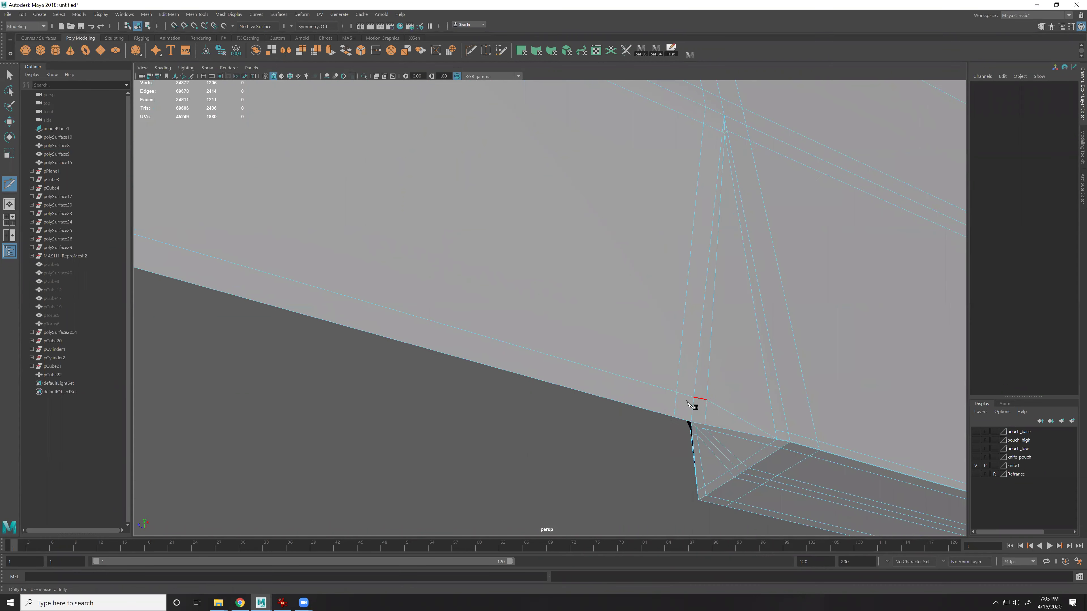
# Undo the inserted edge loop and the preceding edge deletion along the cutting edge
pyautogui.hotkey('ctrl', 'z')
pyautogui.hotkey('ctrl', 'z')
pyautogui.hotkey('ctrl', 'z')
pyautogui.hotkey('ctrl', 'z')
pyautogui.hotkey('ctrl', 'z')
pyautogui.hotkey('ctrl', 'z')
pyautogui.hotkey('ctrl', 'z')
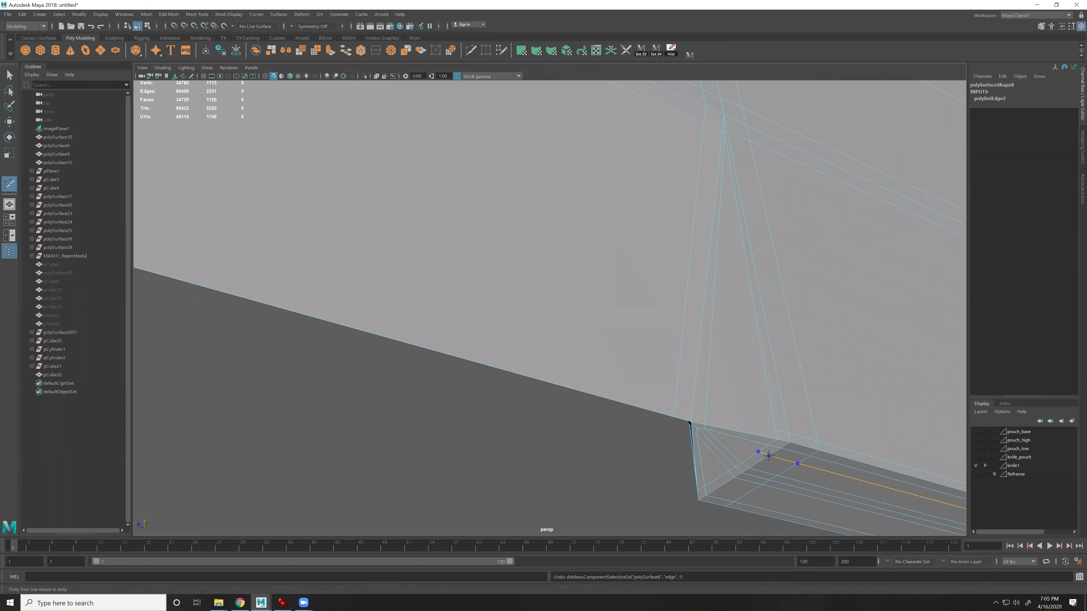
# Preview the blade smoothed in object mode and examine the cutting edge and notch corner with the mesh selected
pyautogui.press('w')
pyautogui.press('F8')
pyautogui.keyDown('alt'); pyautogui.moveTo(782, 374); pyautogui.dragTo(707, 408); pyautogui.keyUp('alt')
pyautogui.press('3')
pyautogui.click(651, 386)
pyautogui.keyDown('alt'); pyautogui.moveTo(650, 386); pyautogui.dragTo(622, 448, button='right'); pyautogui.keyUp('alt')
pyautogui.keyDown('alt'); pyautogui.moveTo(622, 448); pyautogui.dragTo(686, 339, button='middle'); pyautogui.keyUp('alt')
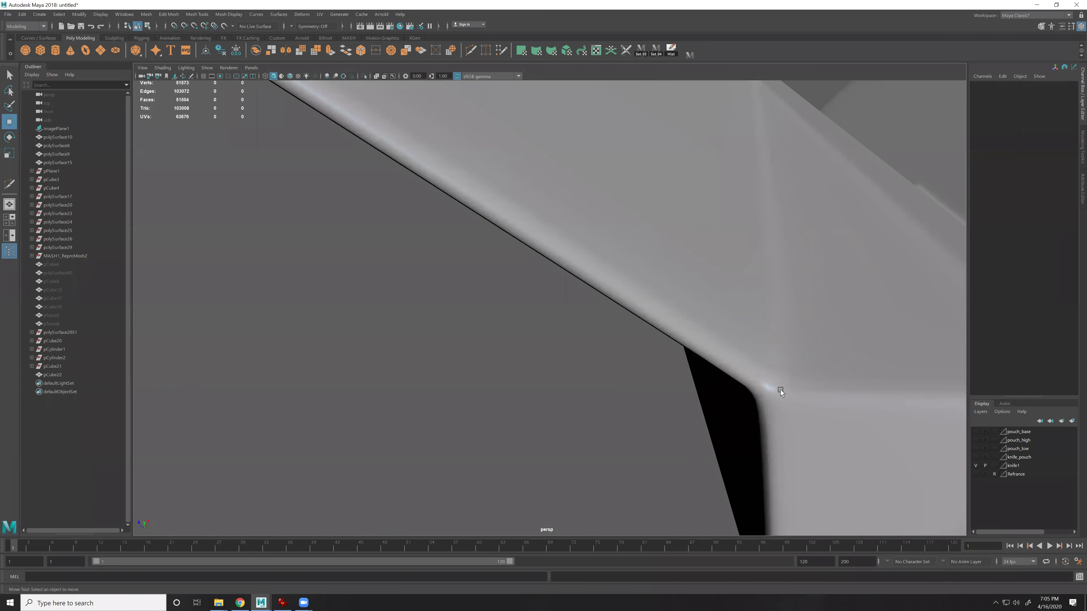
pyautogui.click(791, 407)
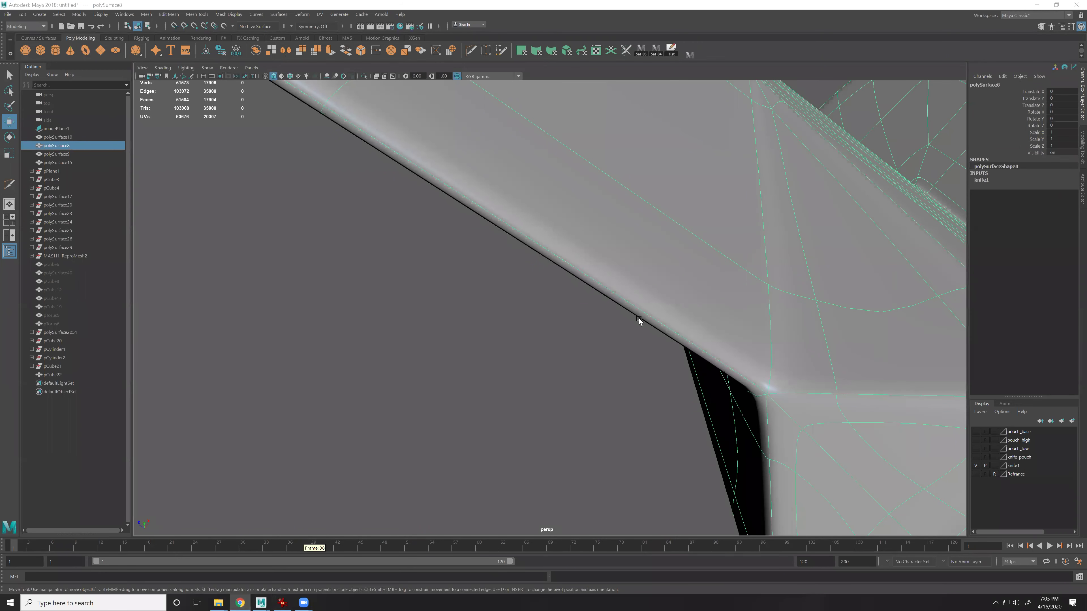
# Switch to Chrome and open the ArtStation website in a new tab
pyautogui.hotkey('alt', 'Tab')
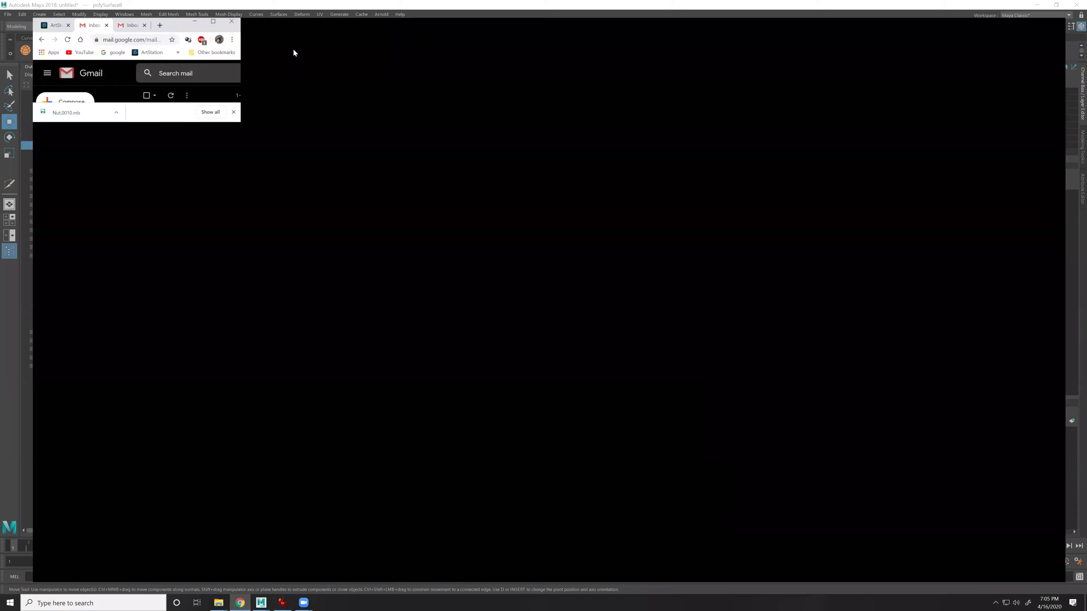
pyautogui.hotkey('ctrl', 't')
pyautogui.click(132, 38)
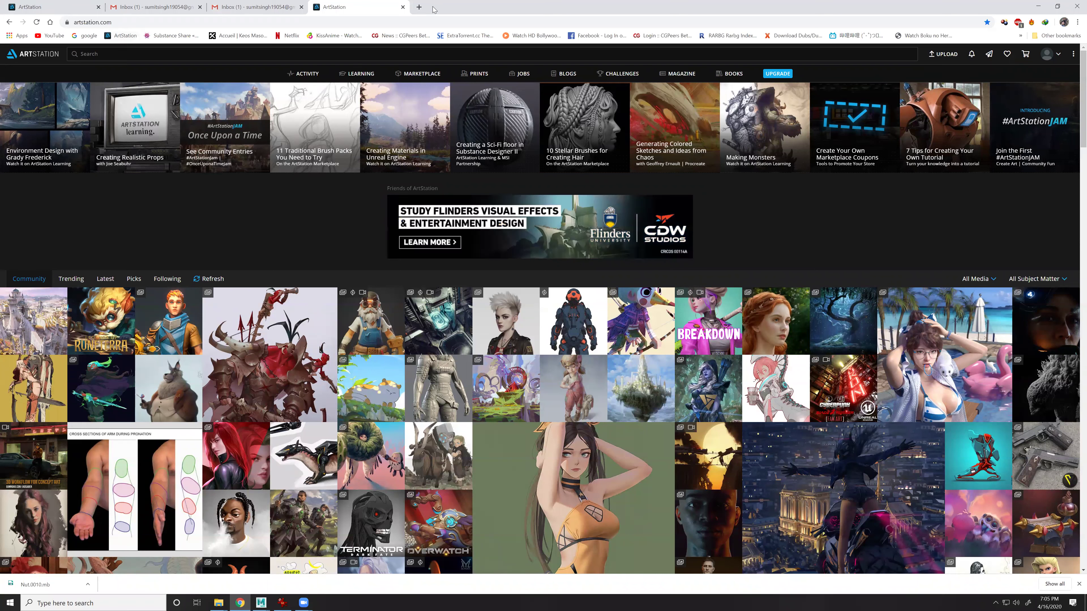
# Search ArtStation's artworks for "fallout knife"
pyautogui.click(152, 53)
pyautogui.write('k')
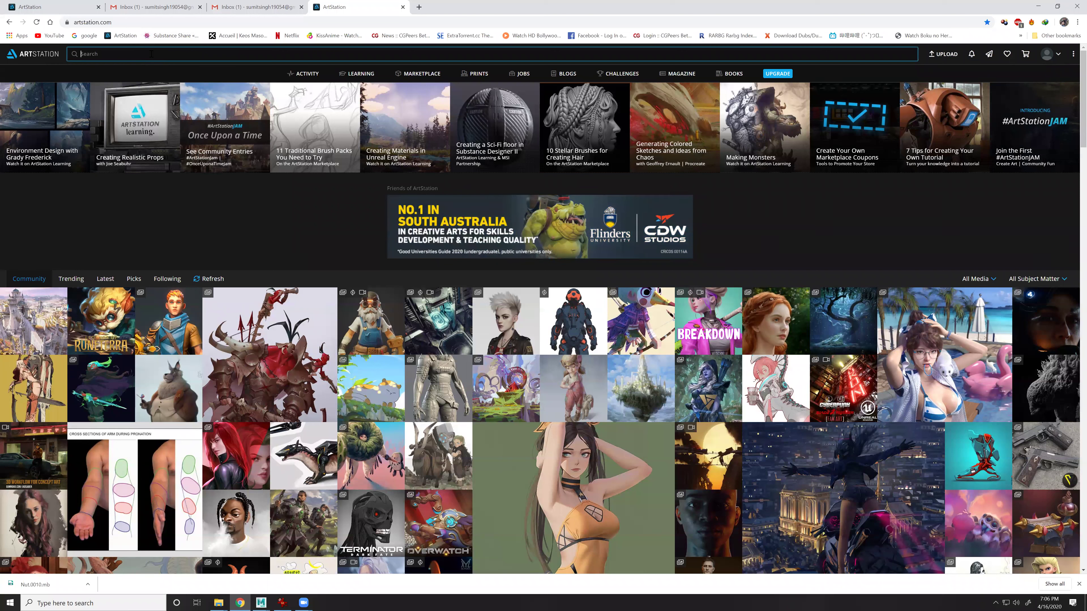
pyautogui.click(419, 7)
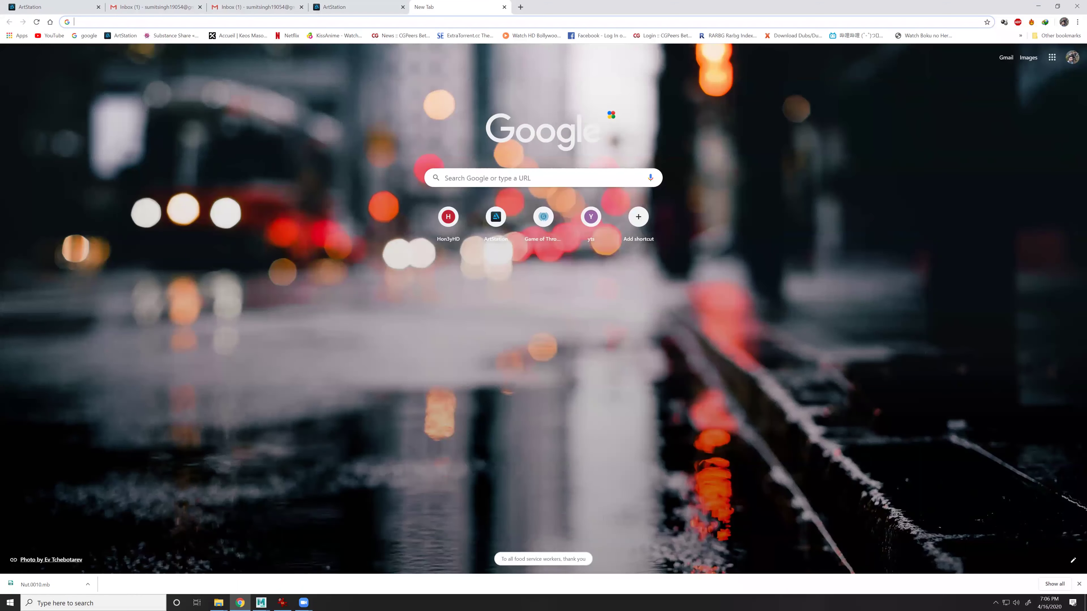
pyautogui.press('super+e')
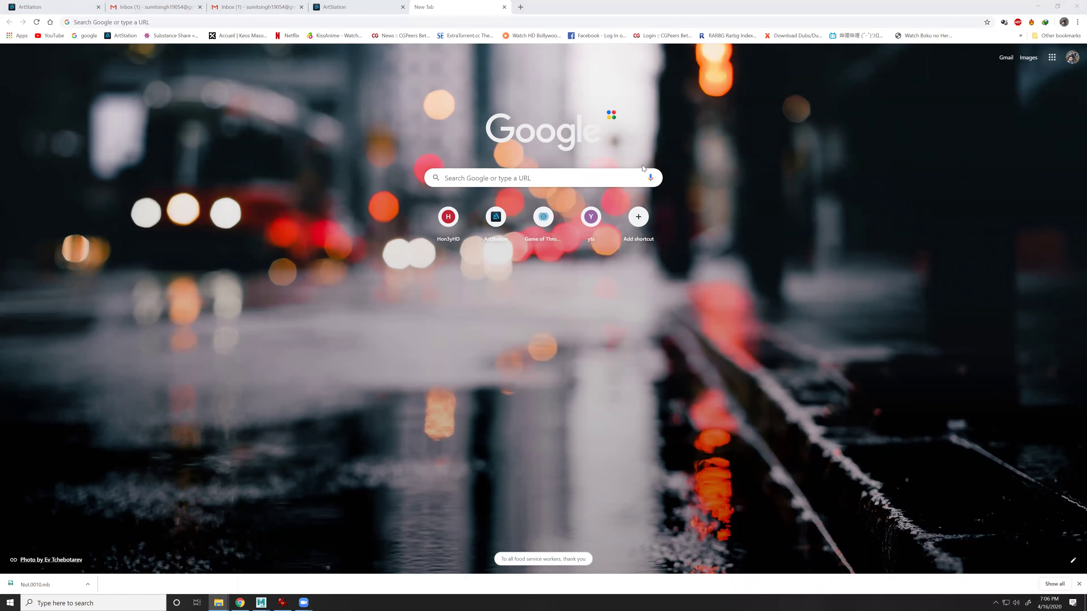
pyautogui.click(361, 8)
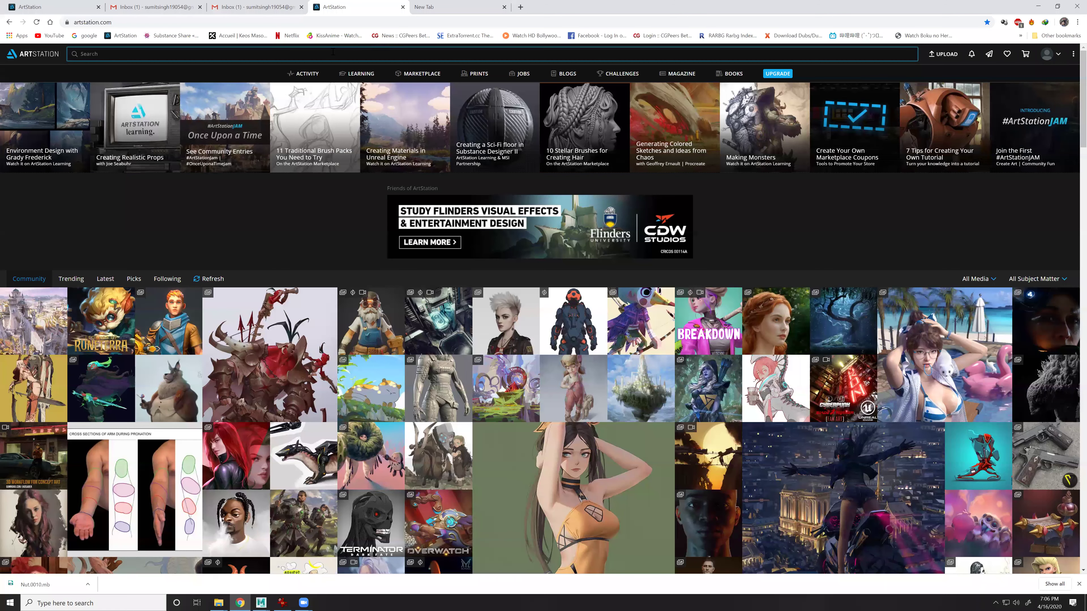
pyautogui.write('fall')
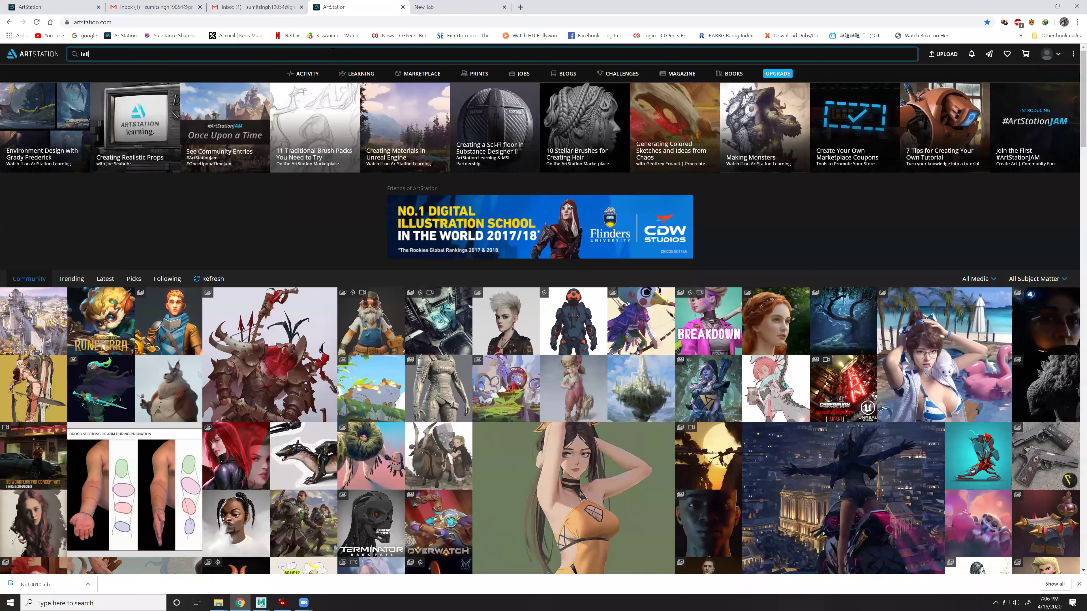
pyautogui.write('out knife')
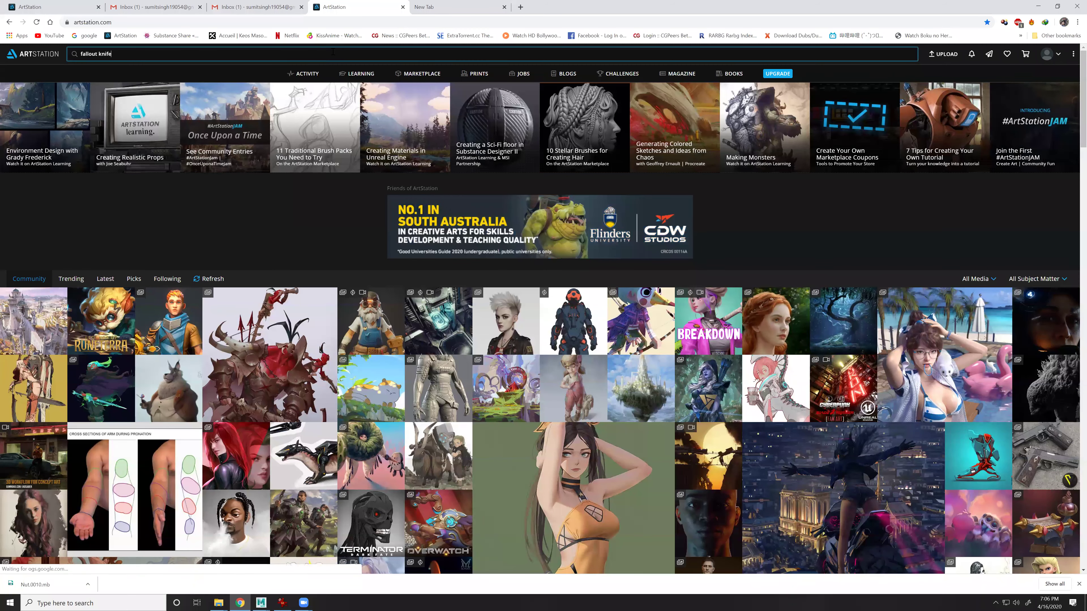
pyautogui.press('Return')
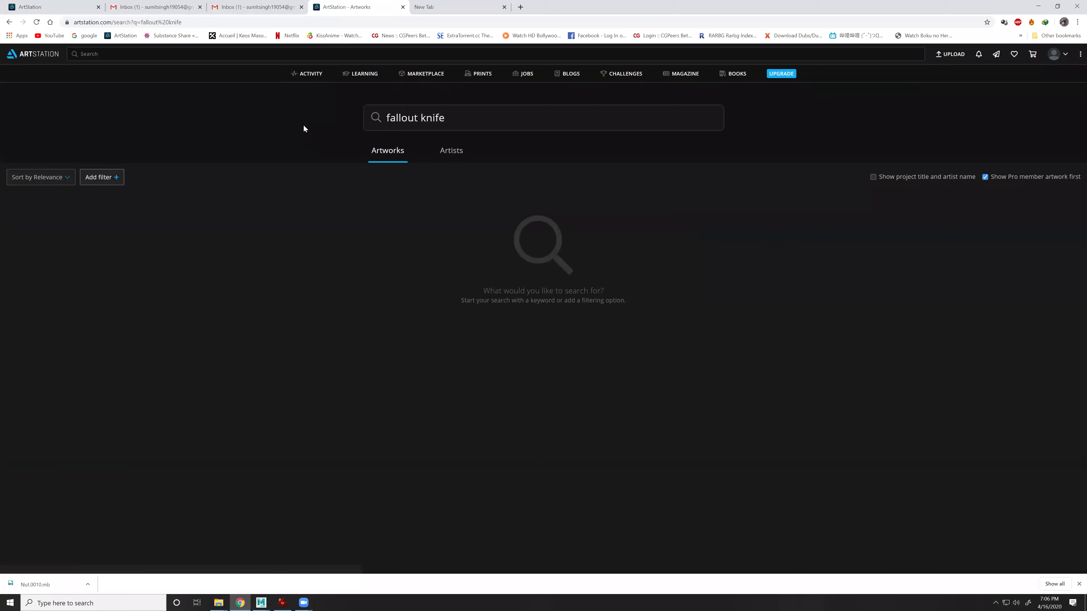